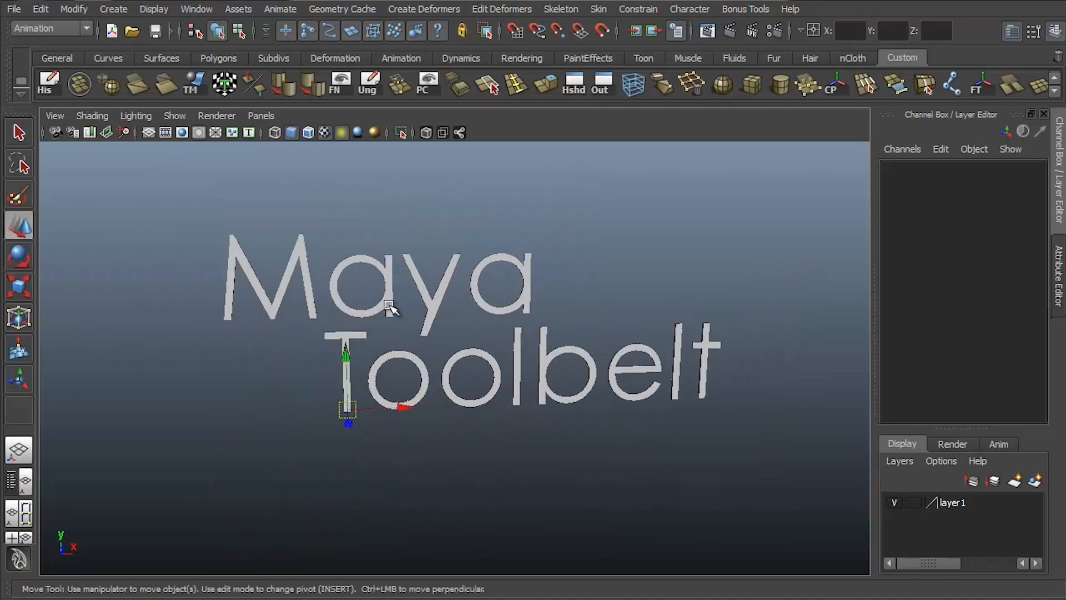
# Move the selection's pivot to the letter M and move the selection upward along its vertical axis.
pyautogui.keyDown('alt'); pyautogui.moveTo(427, 315); pyautogui.dragTo(414, 369, button='middle'); pyautogui.keyUp('alt')
pyautogui.press('Insert')
pyautogui.moveTo(259, 317); pyautogui.dragTo(253, 312, button='middle')
pyautogui.press('Insert')
pyautogui.moveTo(252, 249); pyautogui.dragTo(272, 152)
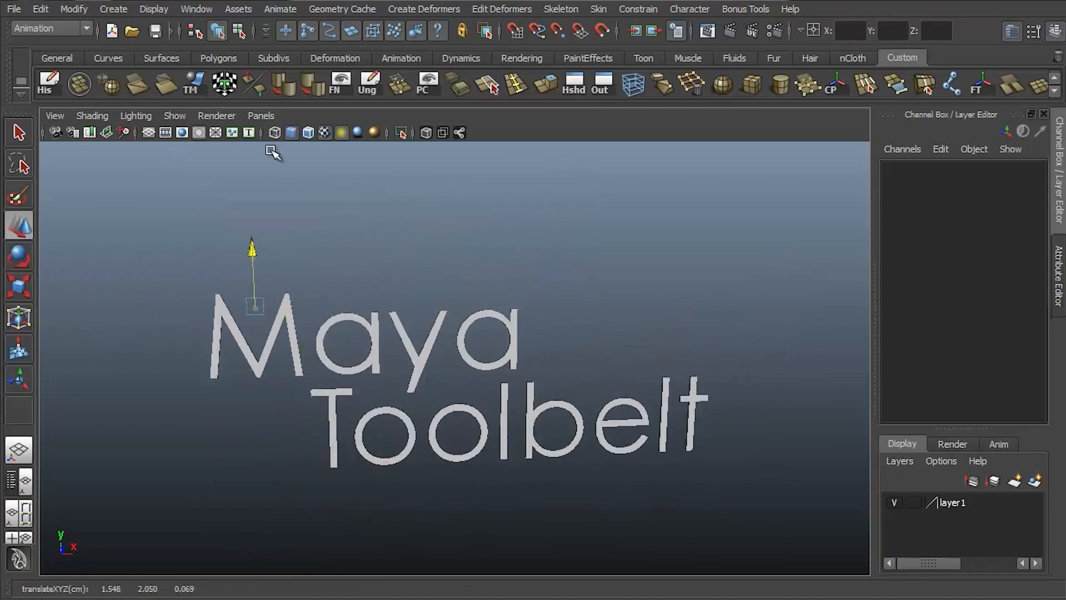
pyautogui.press('q')
pyautogui.keyDown('alt'); pyautogui.moveTo(567, 396); pyautogui.dragTo(655, 389, button='right'); pyautogui.keyUp('alt')
pyautogui.keyDown('alt'); pyautogui.moveTo(655, 389); pyautogui.dragTo(705, 356); pyautogui.keyUp('alt')
pyautogui.keyDown('alt'); pyautogui.moveTo(705, 355); pyautogui.dragTo(701, 293, button='middle'); pyautogui.keyUp('alt')
pyautogui.keyDown('alt'); pyautogui.moveTo(700, 293); pyautogui.dragTo(704, 313); pyautogui.keyUp('alt')
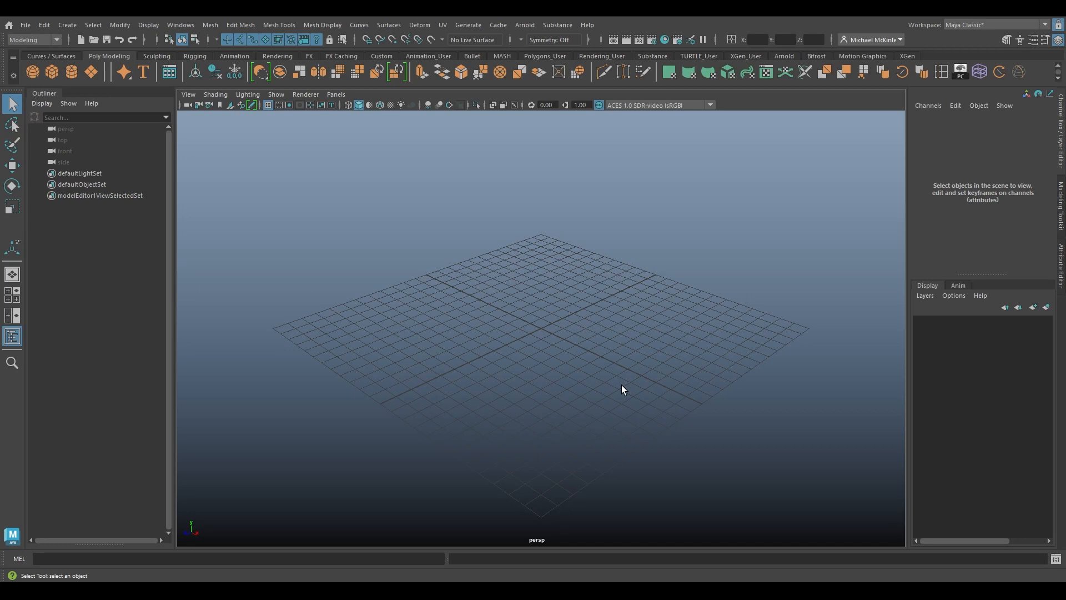
pyautogui.keyDown('alt'); pyautogui.moveTo(482, 249); pyautogui.dragTo(438, 292, button='right'); pyautogui.keyUp('alt')
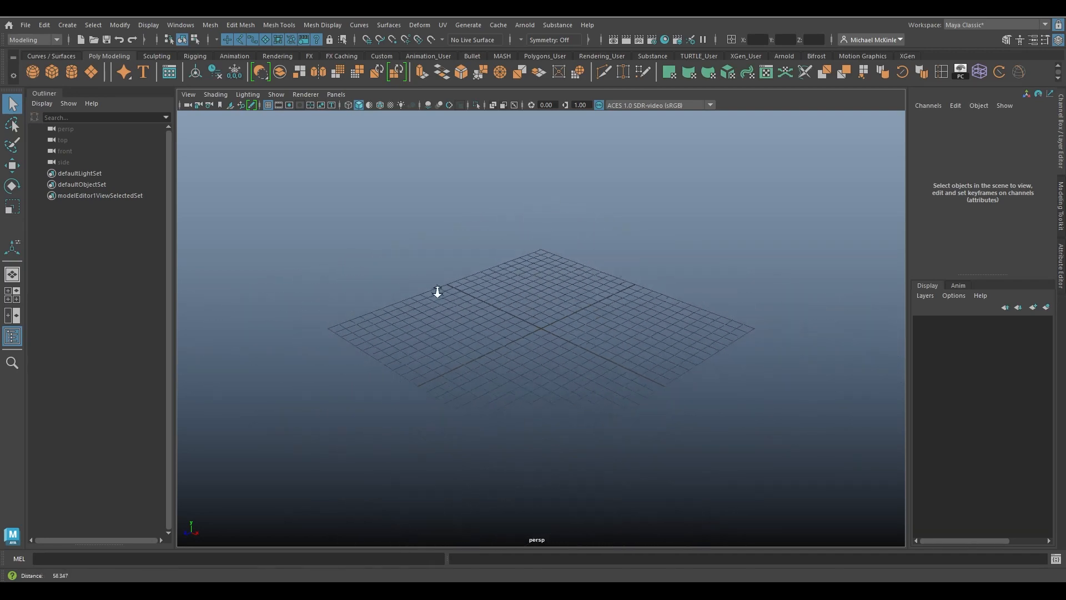
pyautogui.keyDown('alt'); pyautogui.moveTo(437, 291); pyautogui.dragTo(552, 316); pyautogui.keyUp('alt')
pyautogui.keyDown('alt'); pyautogui.moveTo(552, 317); pyautogui.dragTo(567, 263, button='middle'); pyautogui.keyUp('alt')
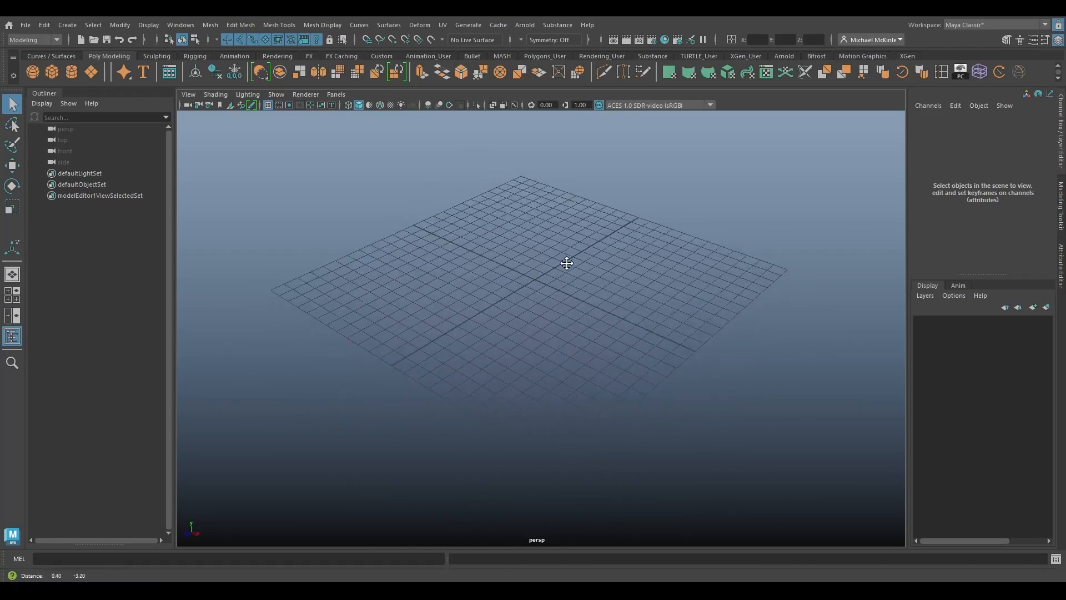
pyautogui.keyDown('alt'); pyautogui.moveTo(567, 263); pyautogui.dragTo(535, 298); pyautogui.keyUp('alt')
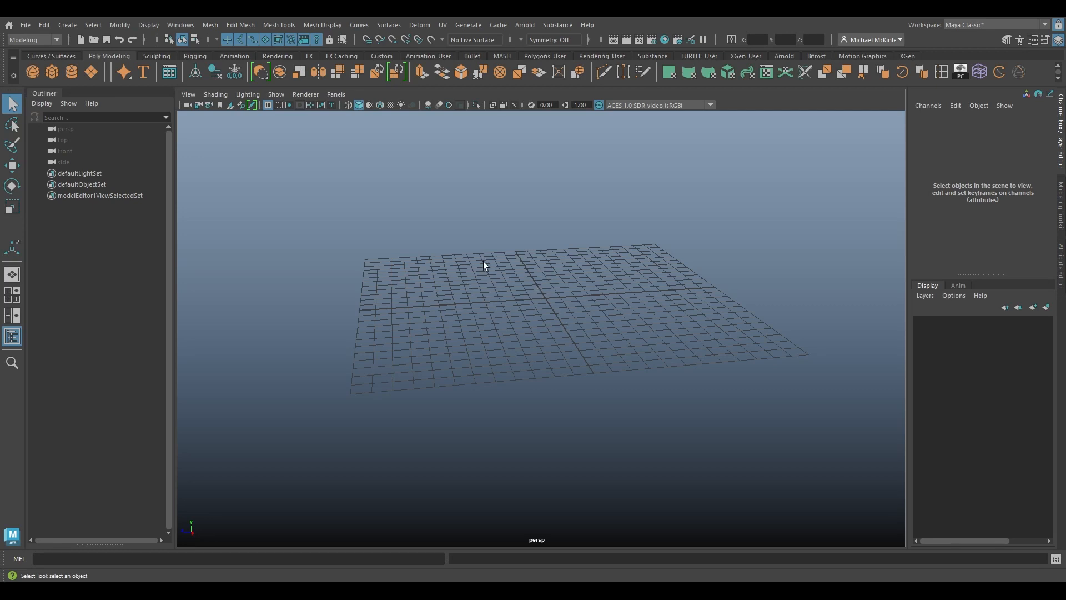
pyautogui.keyDown('alt'); pyautogui.moveTo(486, 264); pyautogui.dragTo(559, 301); pyautogui.keyUp('alt')
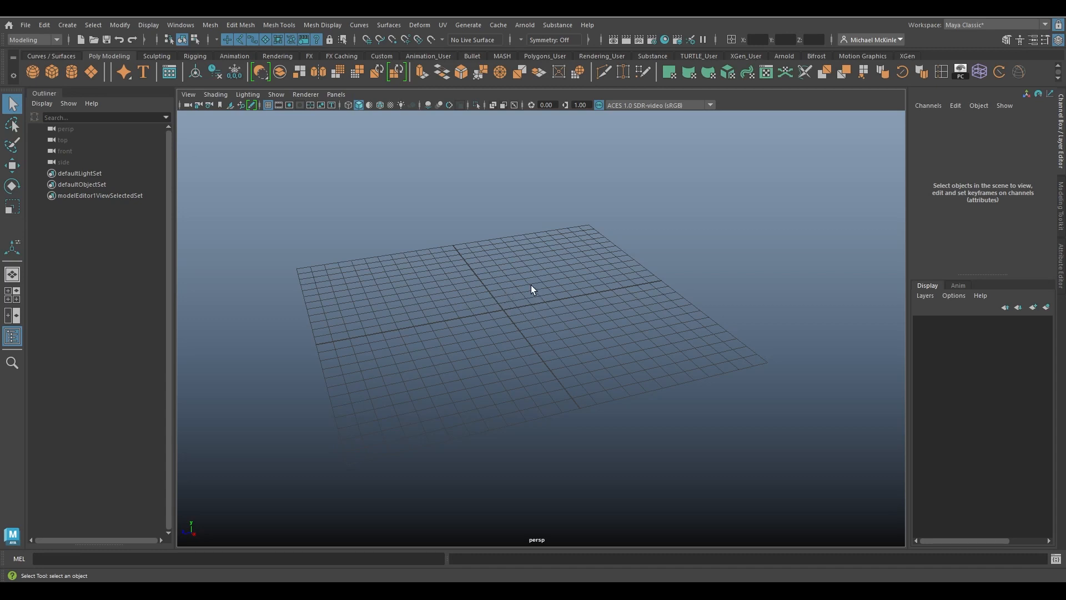
pyautogui.keyDown('alt'); pyautogui.moveTo(483, 297); pyautogui.dragTo(488, 291); pyautogui.keyUp('alt')
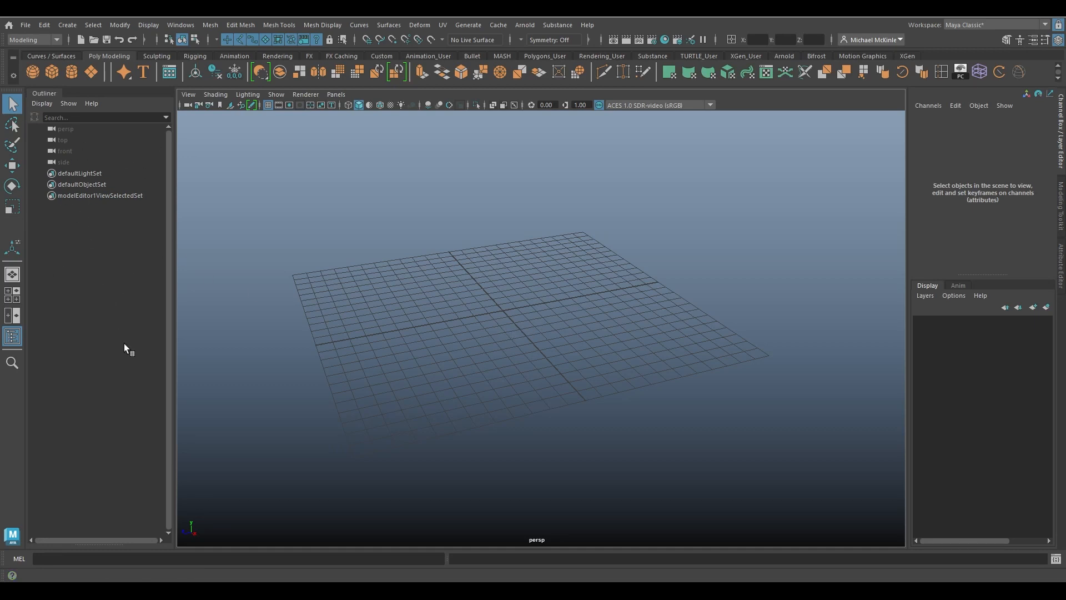
# Start a new scene without saving the changes to the untitled one.
pyautogui.click(26, 26)
pyautogui.click(54, 47)
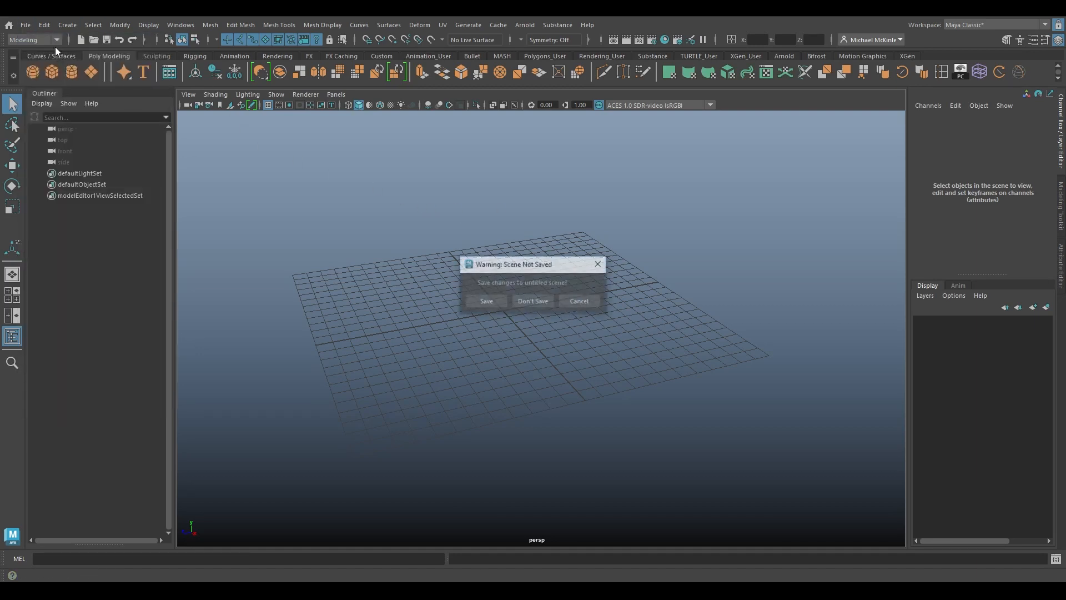
pyautogui.click(532, 301)
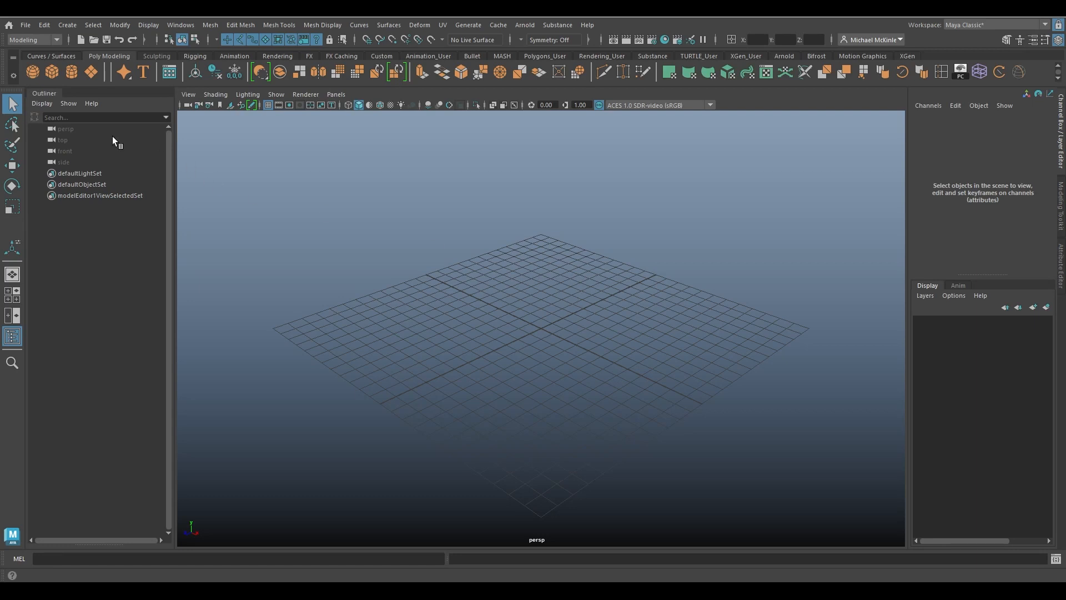
# Create a default polygon cube at the origin and activate the Move tool.
pyautogui.click(57, 24)
pyautogui.moveTo(145, 59)
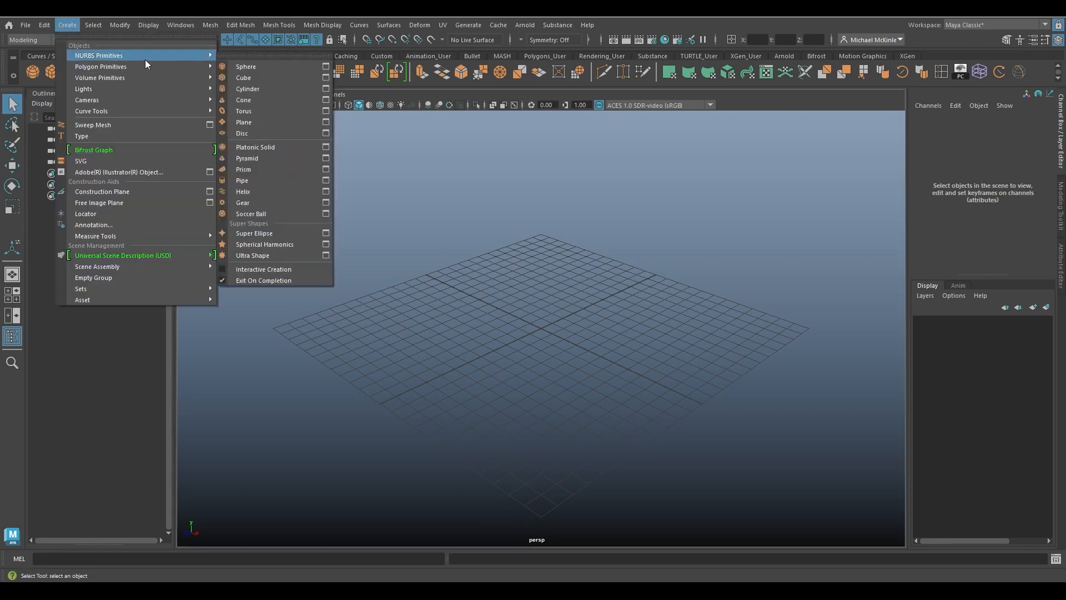
pyautogui.click(244, 77)
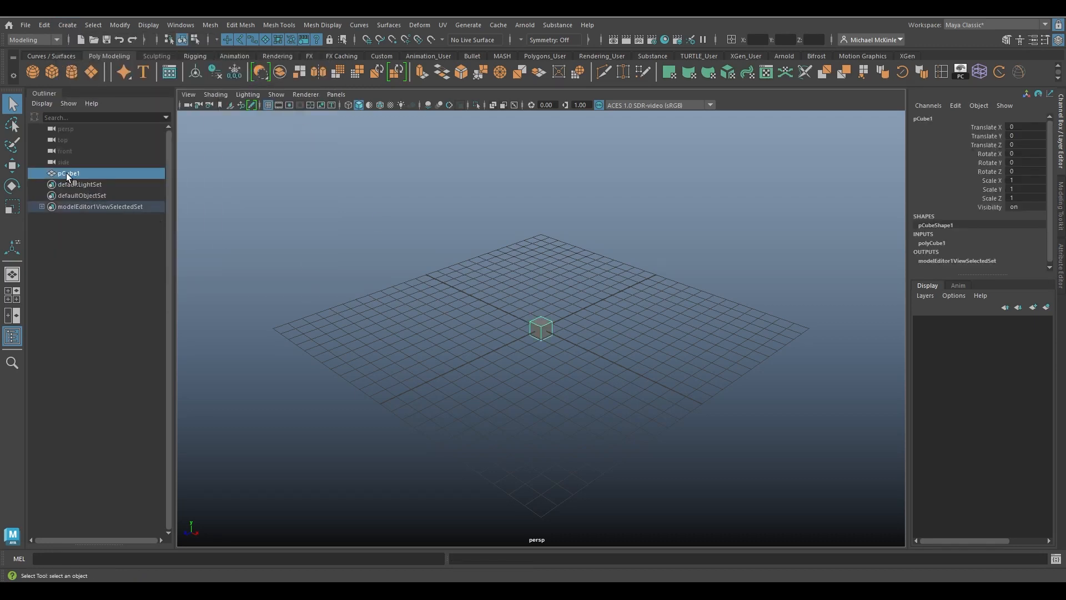
pyautogui.moveTo(66, 173)
pyautogui.mouseDown(button='middle')
pyautogui.moveTo(58, 165)
pyautogui.moveTo(56, 173)
pyautogui.mouseUp(button='middle')
pyautogui.press('w')
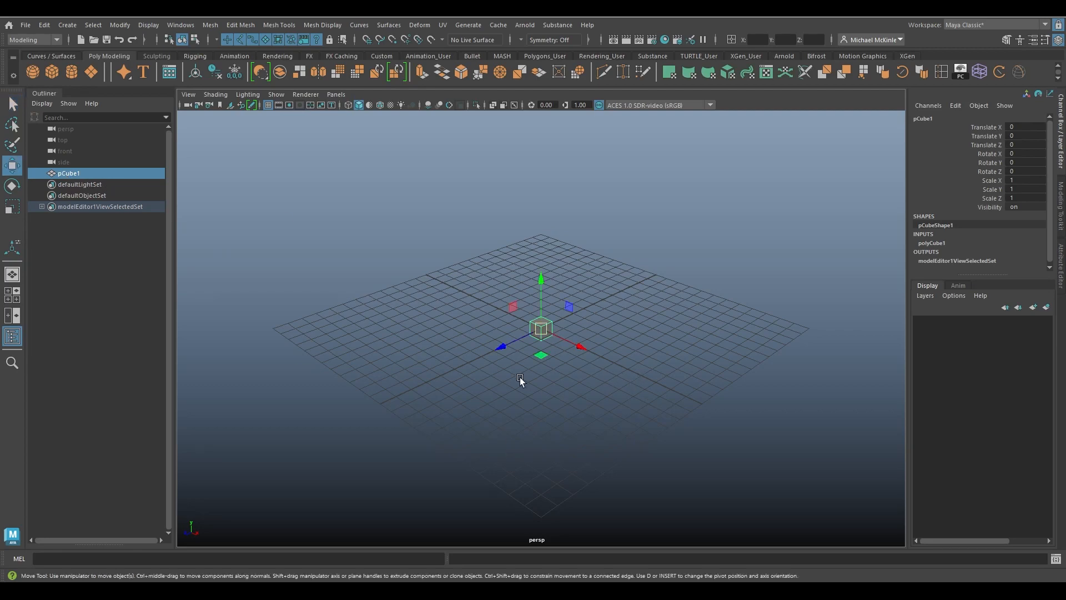
# Frame the cube, examine it from several angles, and delete it from the scene.
pyautogui.keyDown('alt'); pyautogui.moveTo(520, 378); pyautogui.dragTo(695, 374); pyautogui.keyUp('alt')
pyautogui.press('f')
pyautogui.keyDown('alt'); pyautogui.moveTo(694, 374); pyautogui.dragTo(661, 326, button='right'); pyautogui.keyUp('alt')
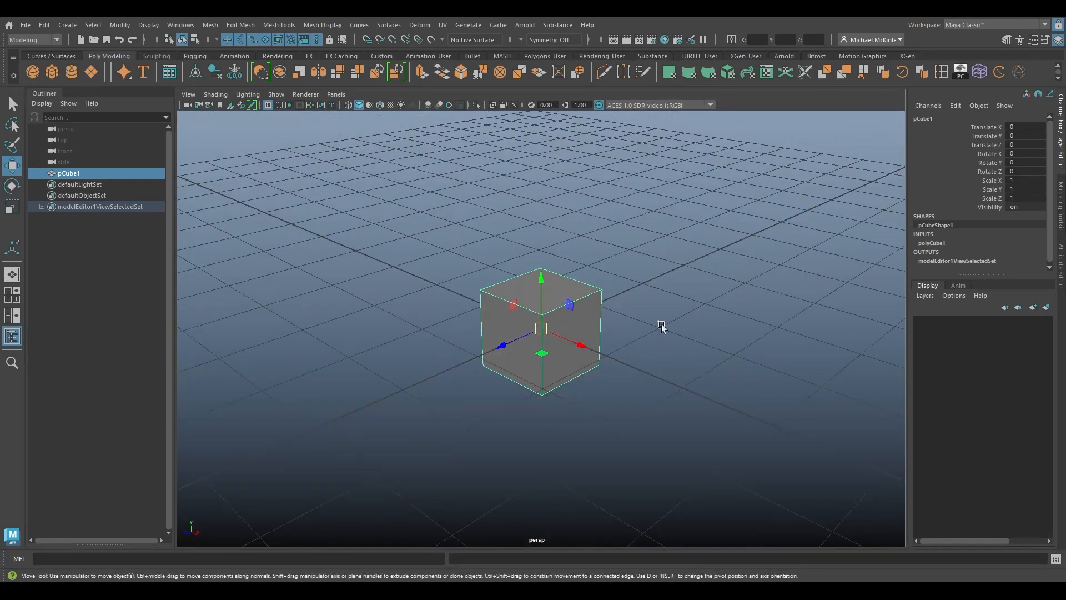
pyautogui.keyDown('alt'); pyautogui.moveTo(526, 374); pyautogui.dragTo(600, 383); pyautogui.keyUp('alt')
pyautogui.scroll(5, 690, 388)
pyautogui.scroll(-5, 668, 366)
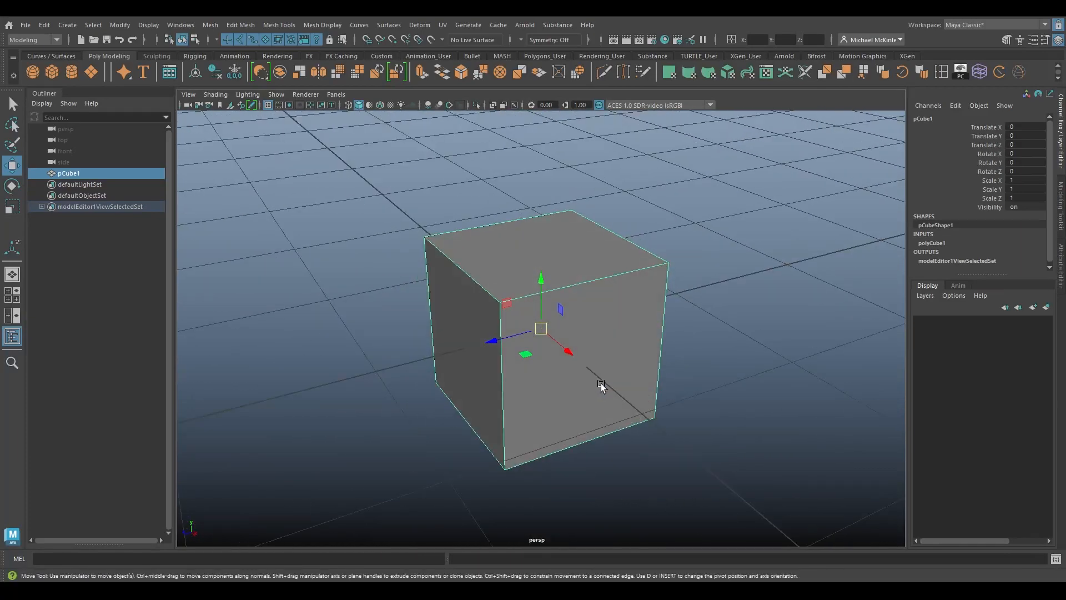
pyautogui.keyDown('alt'); pyautogui.moveTo(649, 402); pyautogui.dragTo(622, 354, button='middle'); pyautogui.keyUp('alt')
pyautogui.moveTo(655, 348)
pyautogui.keyDown('alt'); pyautogui.mouseDown()
pyautogui.moveTo(685, 340)
pyautogui.moveTo(664, 339)
pyautogui.mouseUp(); pyautogui.keyUp('alt')
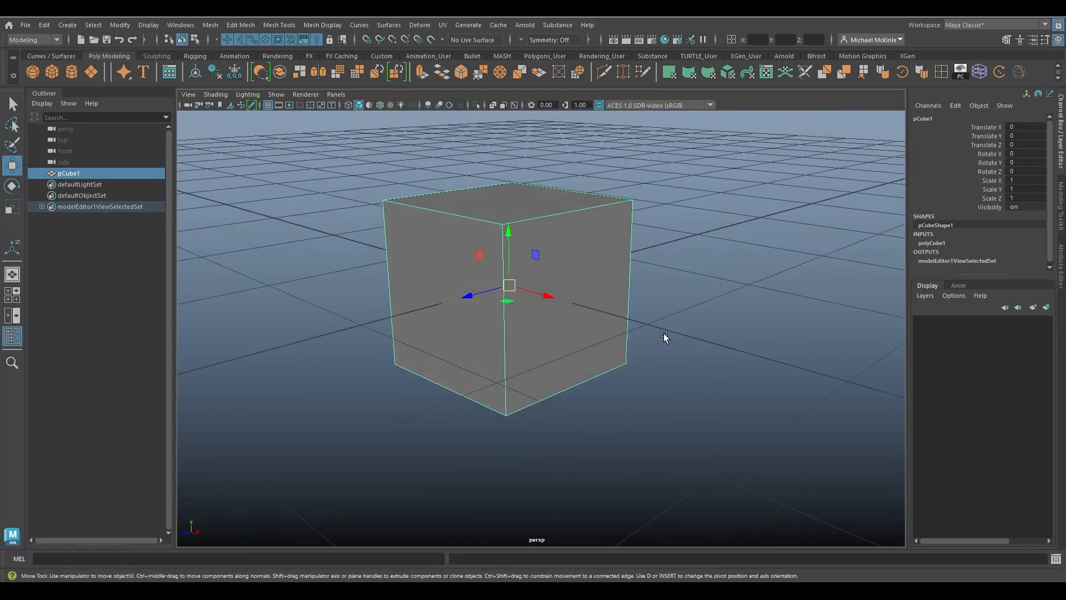
pyautogui.keyDown('alt'); pyautogui.moveTo(664, 338); pyautogui.dragTo(722, 264, button='right'); pyautogui.keyUp('alt')
pyautogui.keyDown('alt'); pyautogui.moveTo(727, 267); pyautogui.dragTo(702, 276, button='middle'); pyautogui.keyUp('alt')
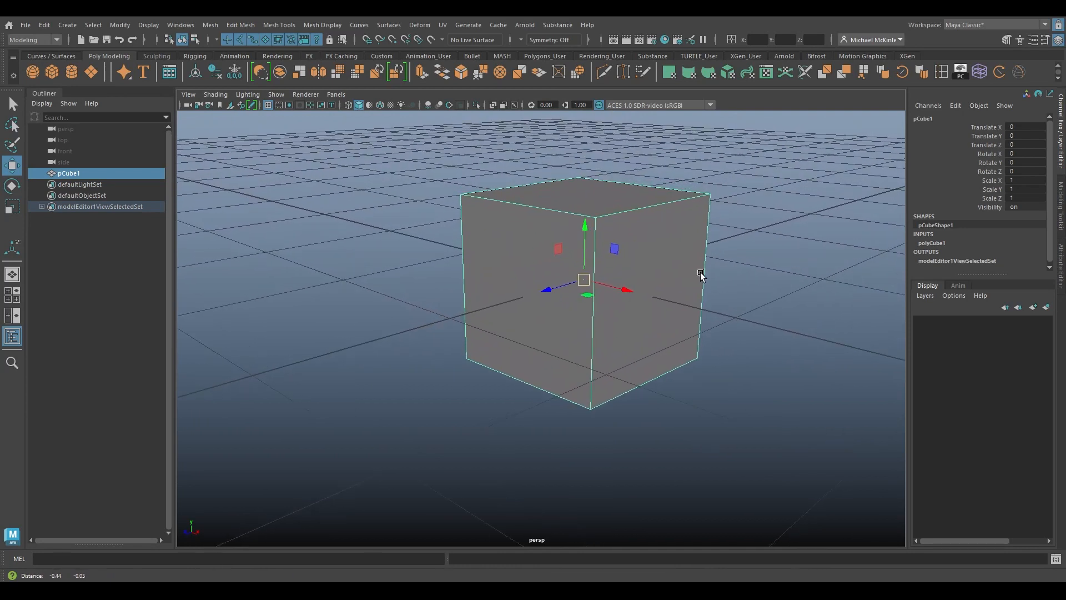
pyautogui.press('Delete')
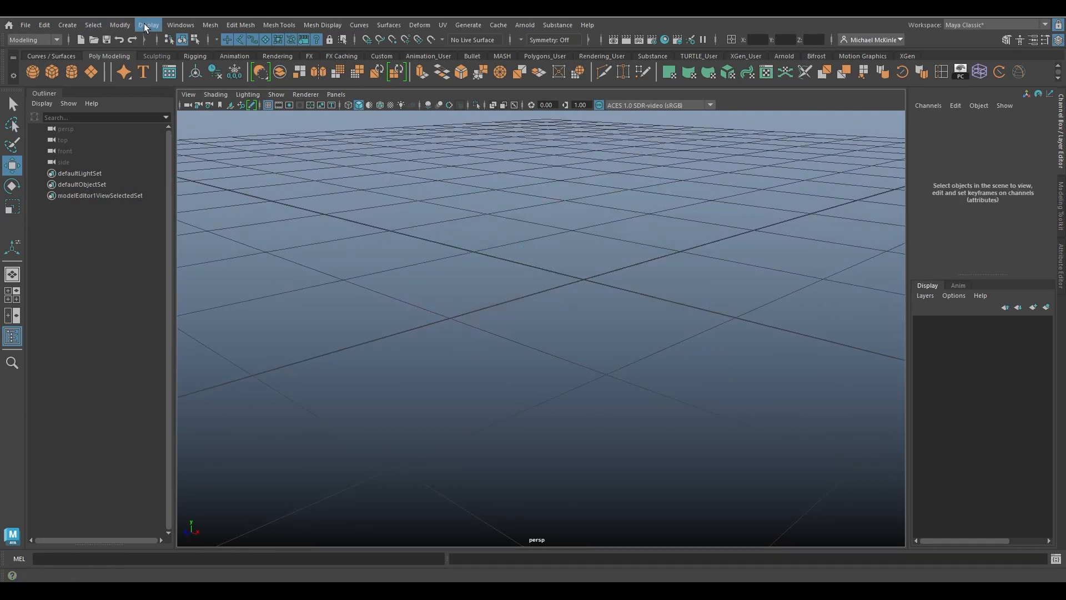
# Open the Node Editor and move its window clear of the Outliner.
pyautogui.click(178, 25)
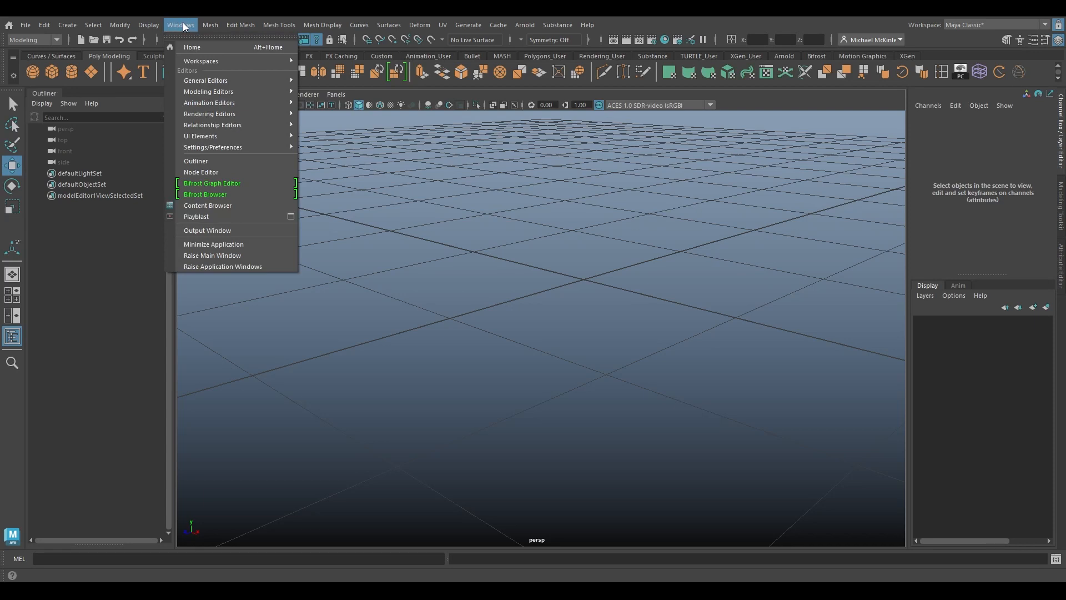
pyautogui.click(228, 173)
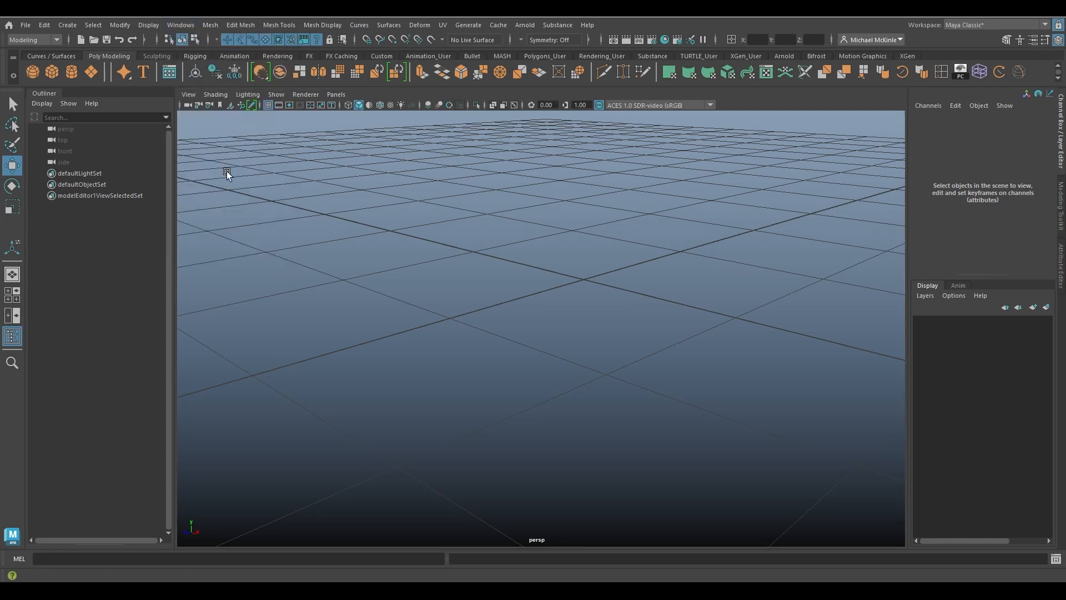
pyautogui.moveTo(594, 82); pyautogui.dragTo(774, 32)
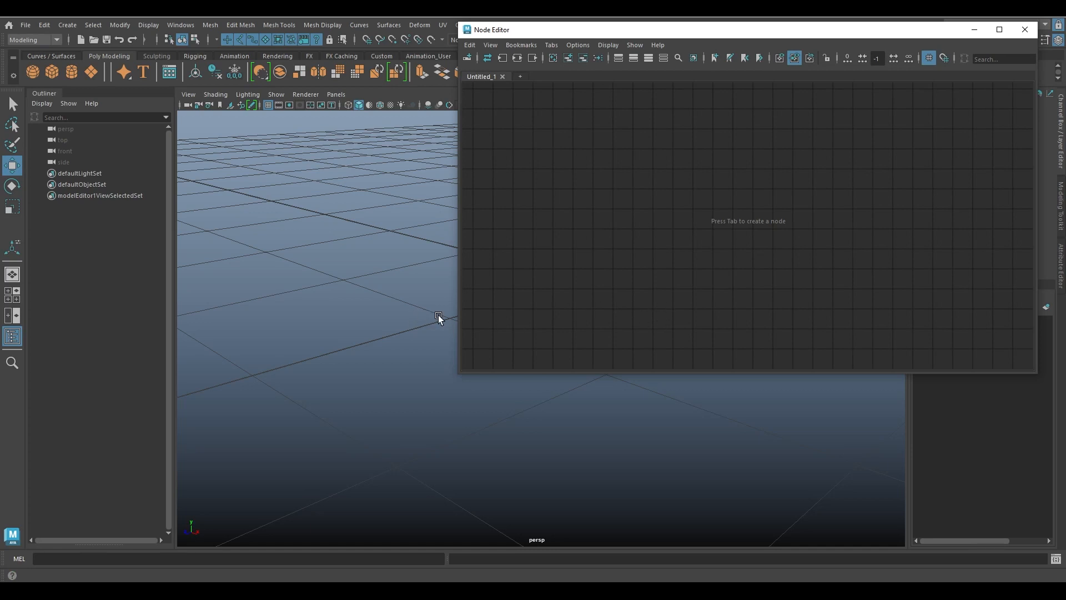
# Create a default polygon cube and move the Node Editor window so the cube's channels are uncovered.
pyautogui.click(67, 25)
pyautogui.moveTo(111, 66)
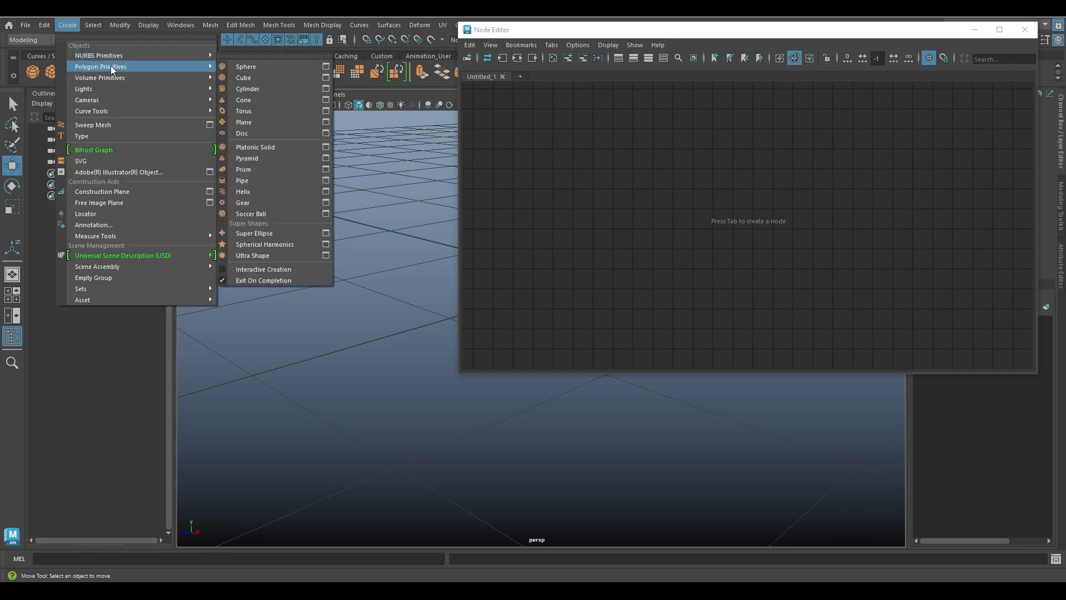
pyautogui.click(259, 77)
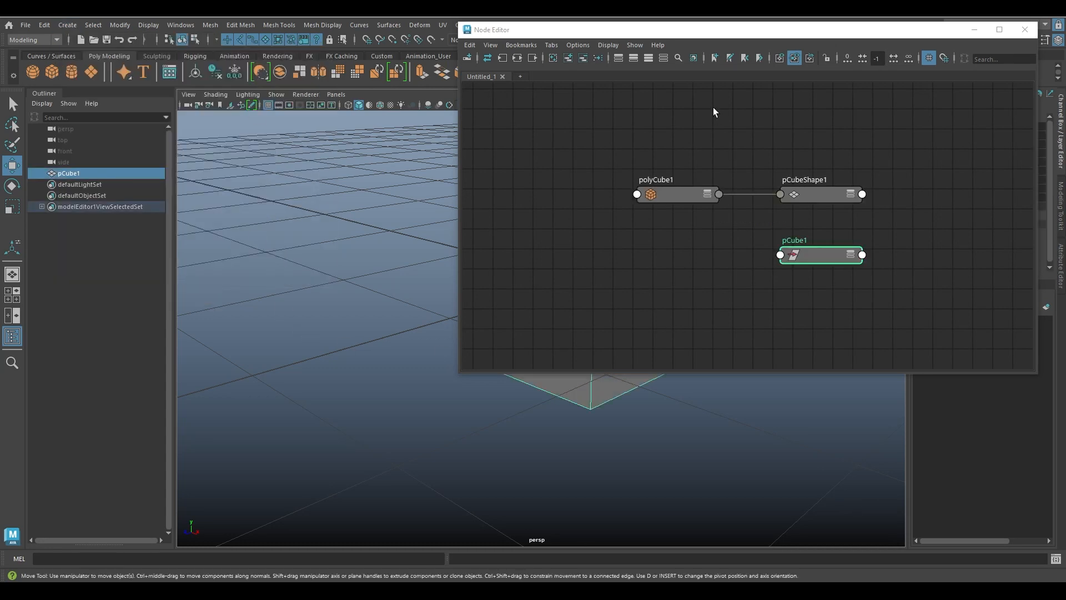
pyautogui.moveTo(732, 38); pyautogui.dragTo(768, 32)
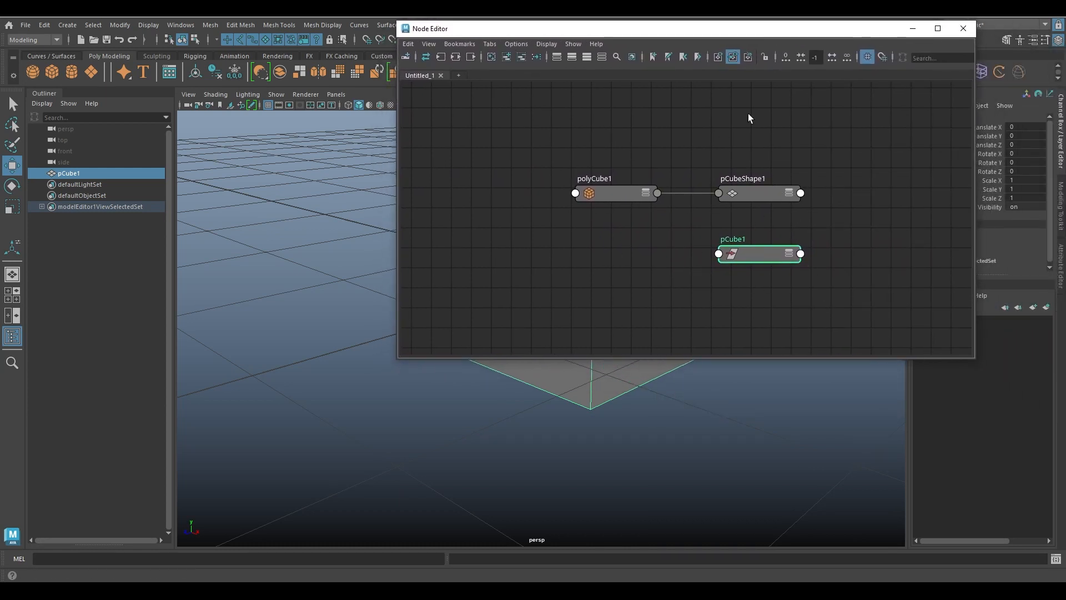
pyautogui.moveTo(689, 34); pyautogui.dragTo(599, 44)
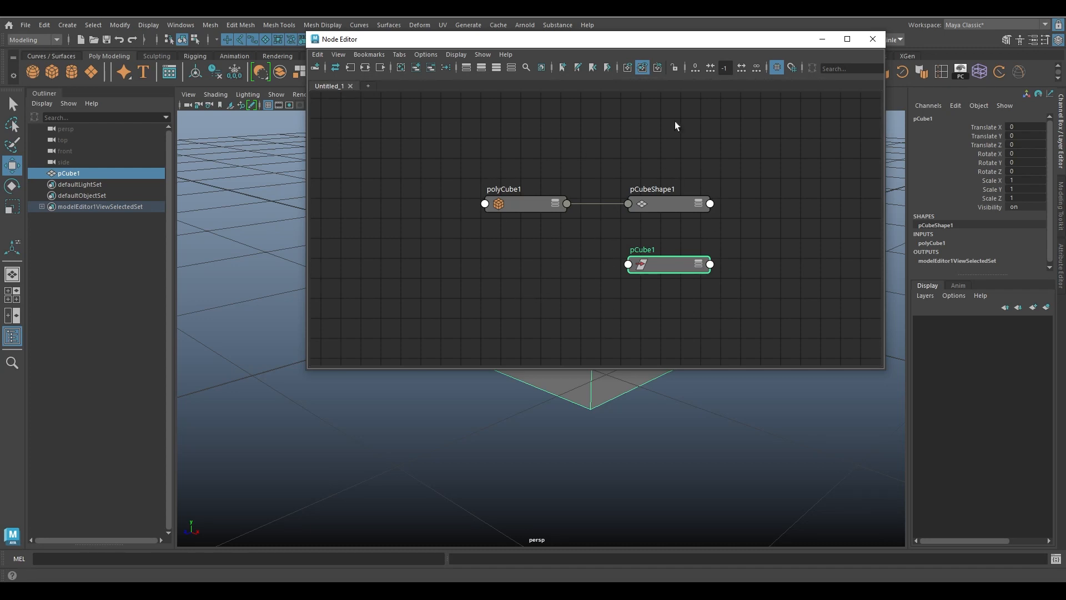
pyautogui.moveTo(676, 38); pyautogui.dragTo(390, 31)
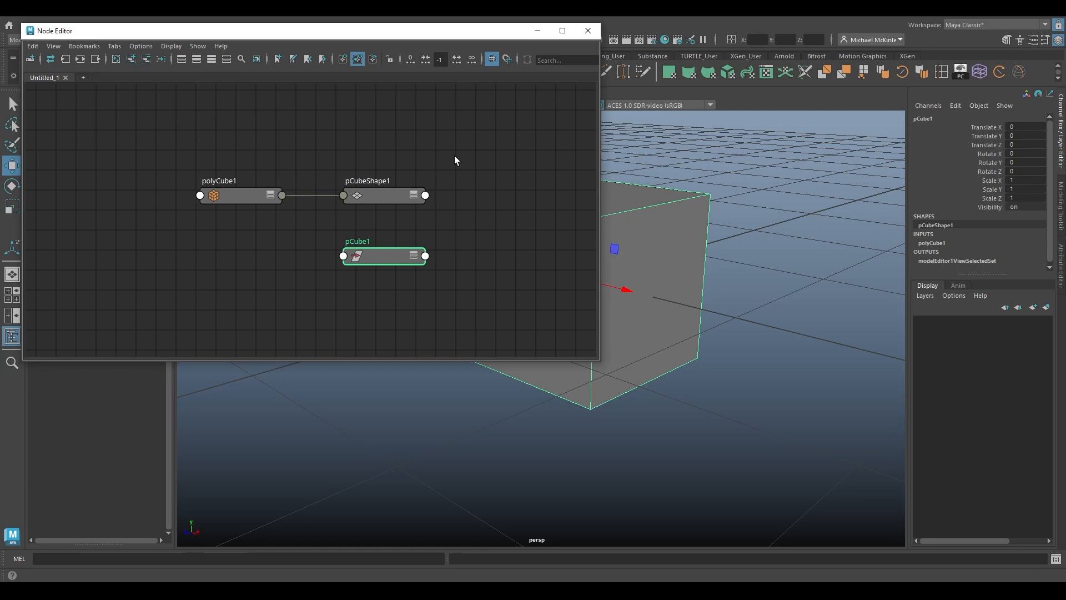
# Select the pCubeShape1, polyCube1 and pCube1 nodes in turn to compare the channels of each.
pyautogui.click(380, 197)
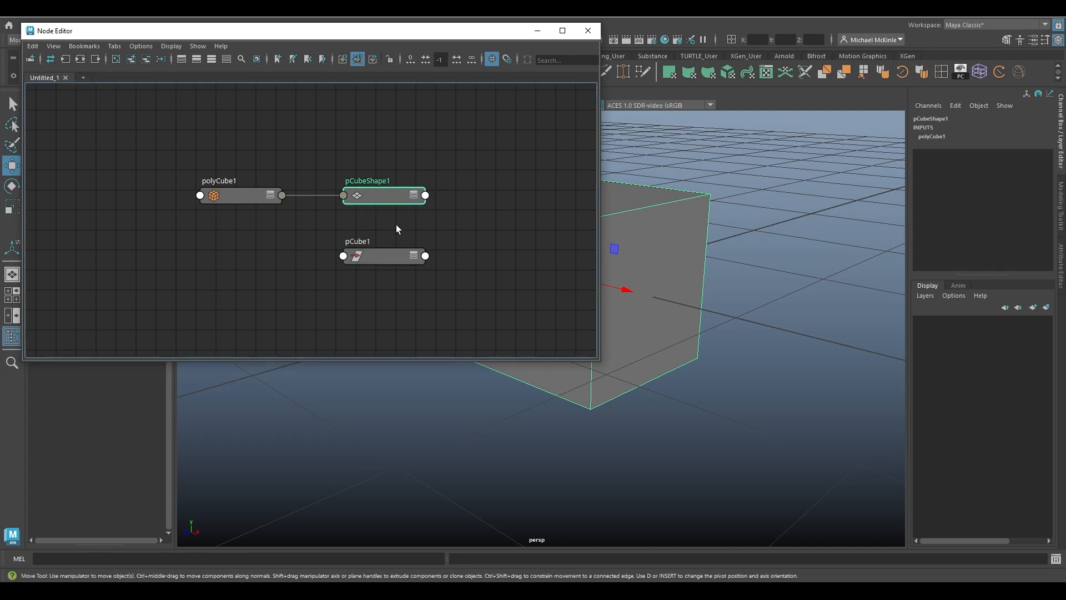
pyautogui.click(247, 199)
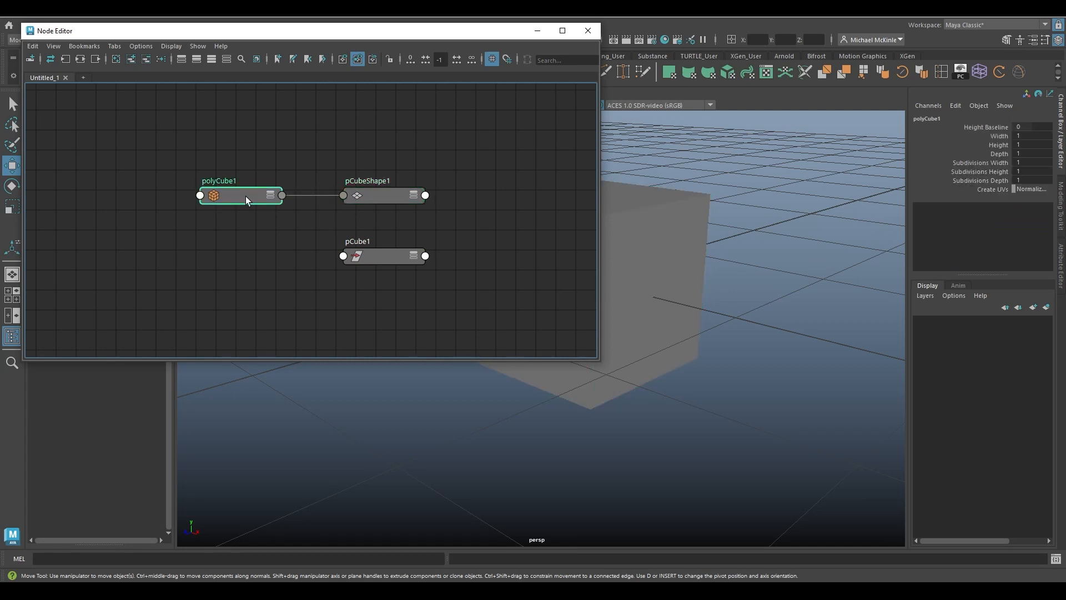
pyautogui.click(373, 253)
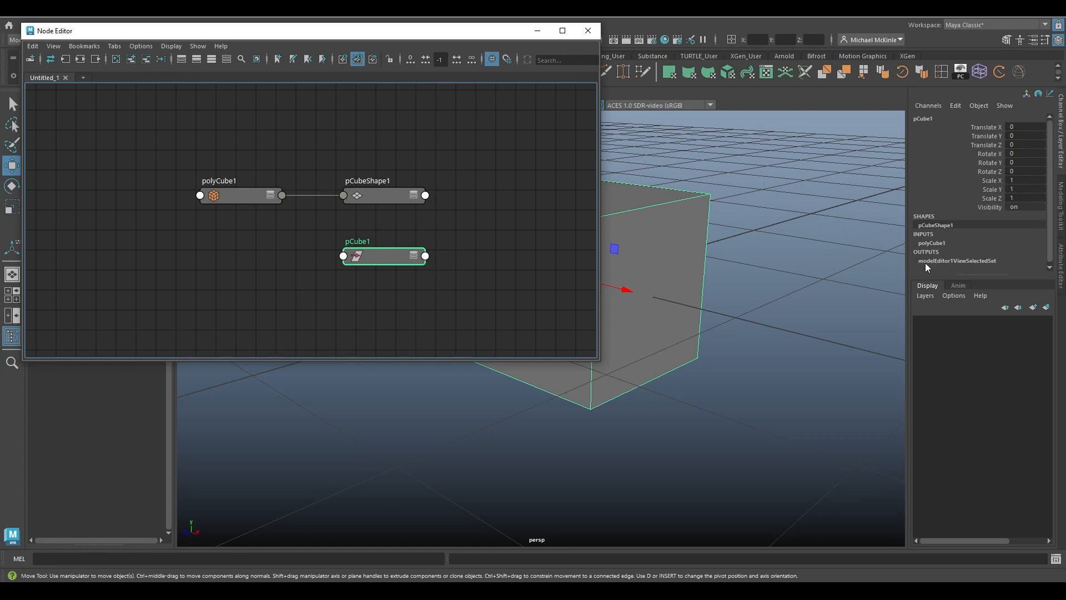
# Open the Attribute Editor for pCube1 and look through its transform, shape, selection-set and polyCube1 attributes.
pyautogui.hotkey('ctrl', 'a')
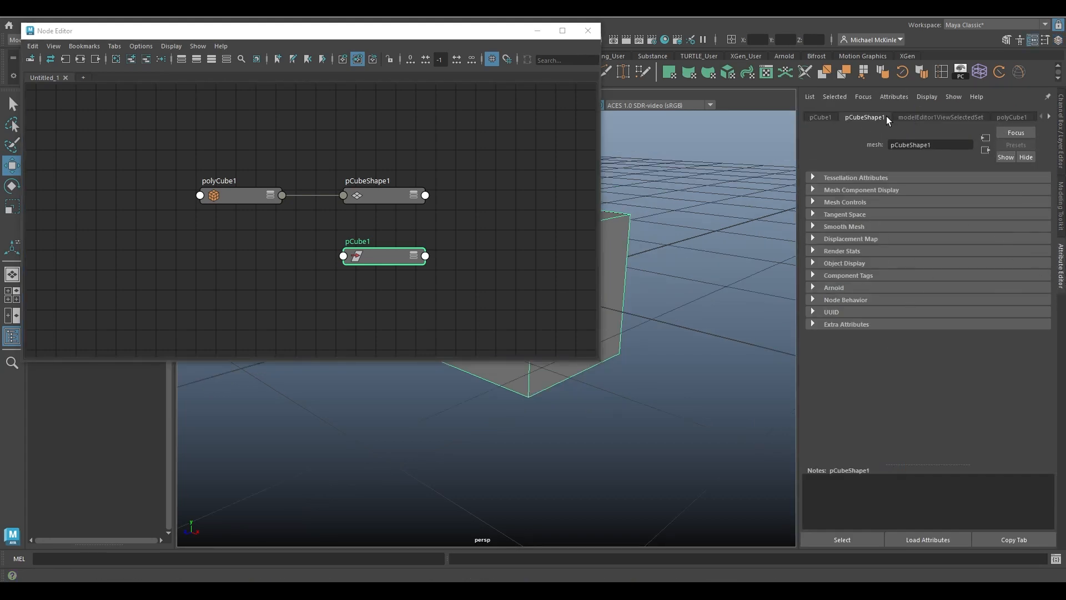
pyautogui.click(819, 116)
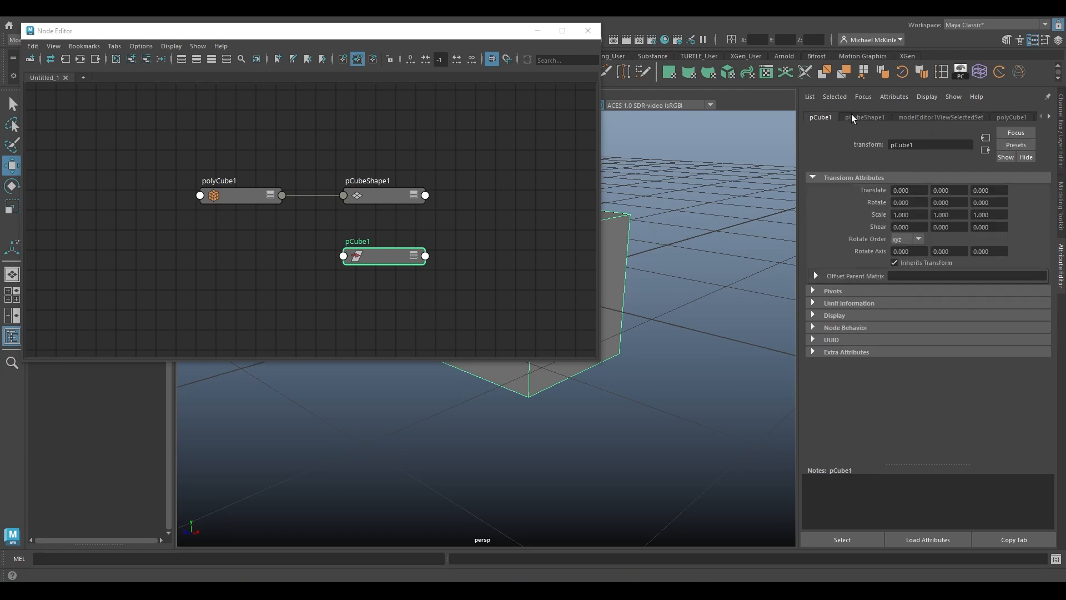
pyautogui.click(855, 116)
pyautogui.click(927, 116)
pyautogui.click(1012, 117)
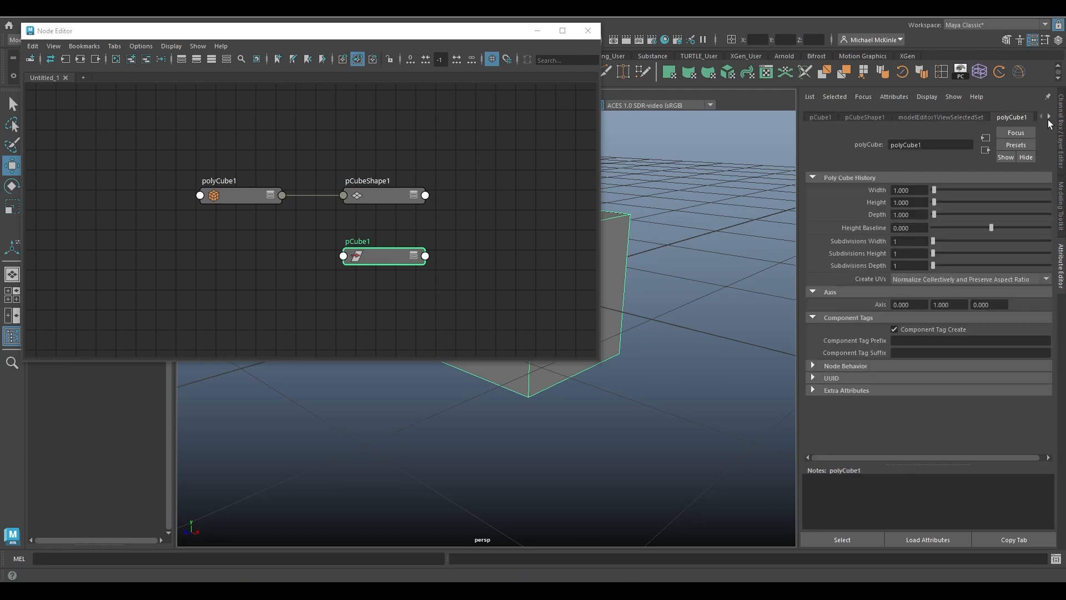
pyautogui.click(1050, 117)
pyautogui.click(1050, 117)
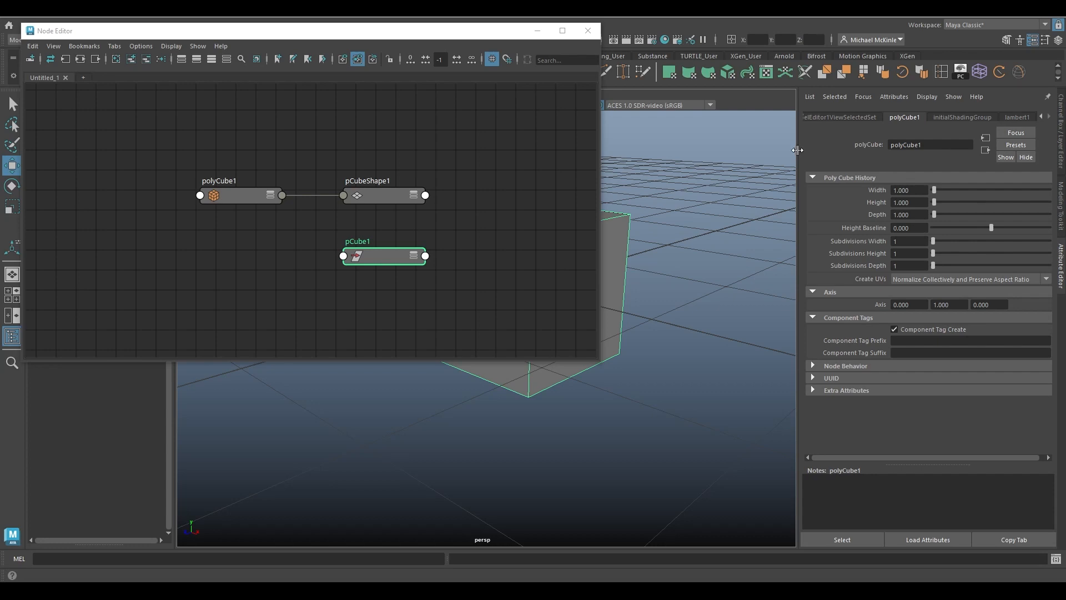
# Widen the Attribute Editor to fit all node names and view the pCubeShape1, pCube1 and lambert1 attributes.
pyautogui.moveTo(798, 151); pyautogui.dragTo(630, 167)
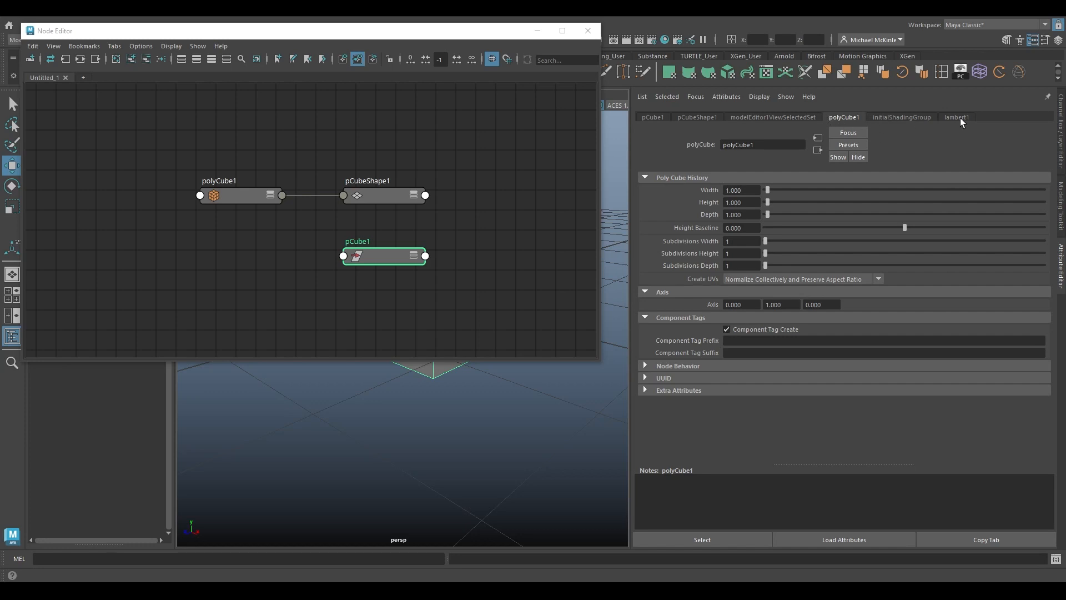
pyautogui.click(696, 117)
pyautogui.click(654, 118)
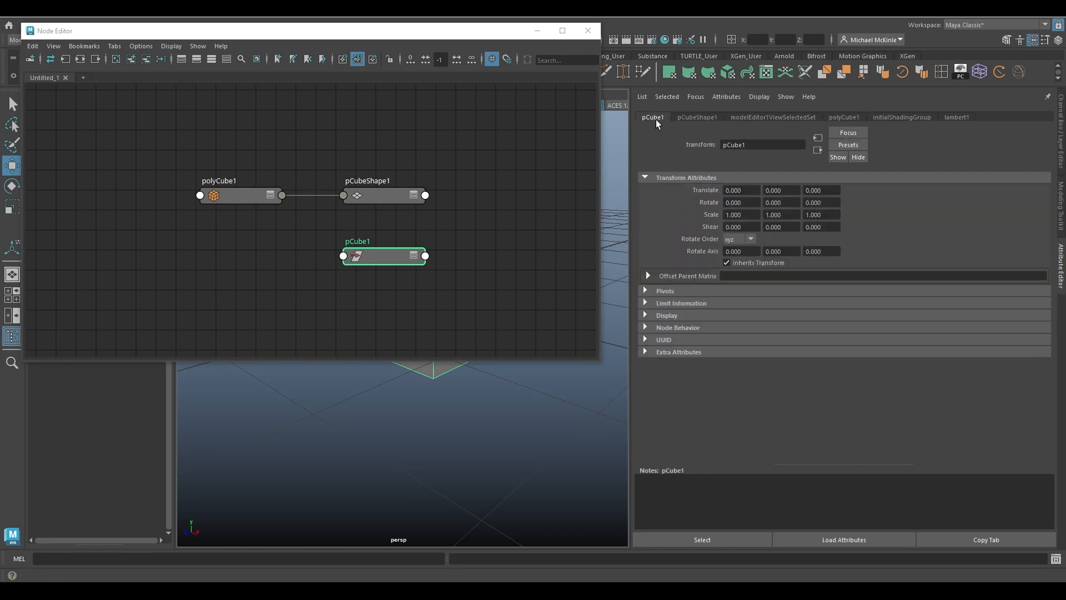
pyautogui.click(956, 119)
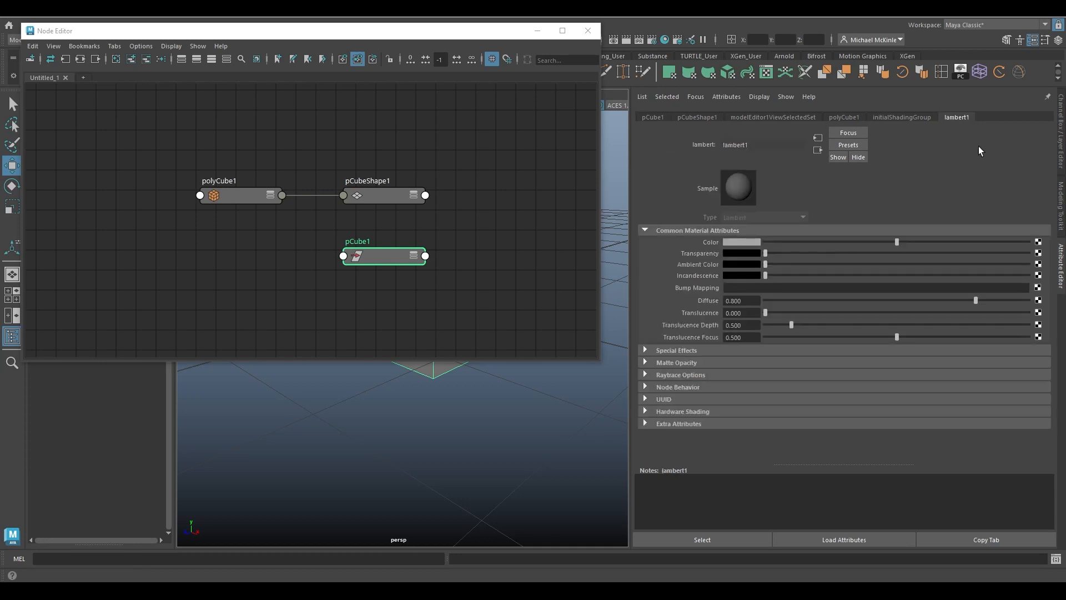
# Look through the attributes of each node linked to the cube, including initialShadingGroup, lambert1, polyCube1 and modelEditor1ViewSelectedSet.
pyautogui.click(892, 117)
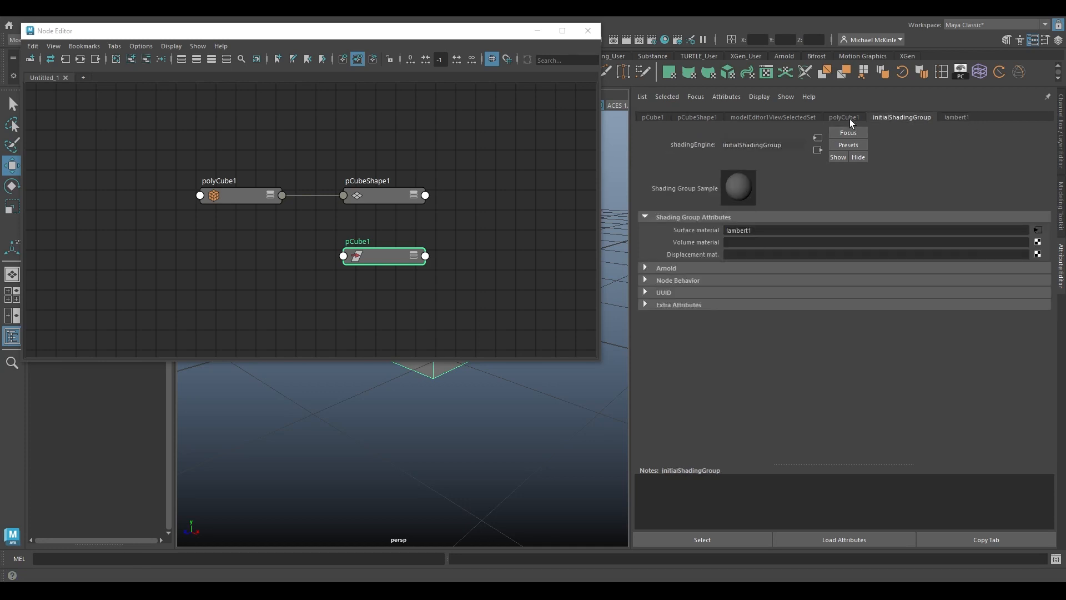
pyautogui.click(783, 117)
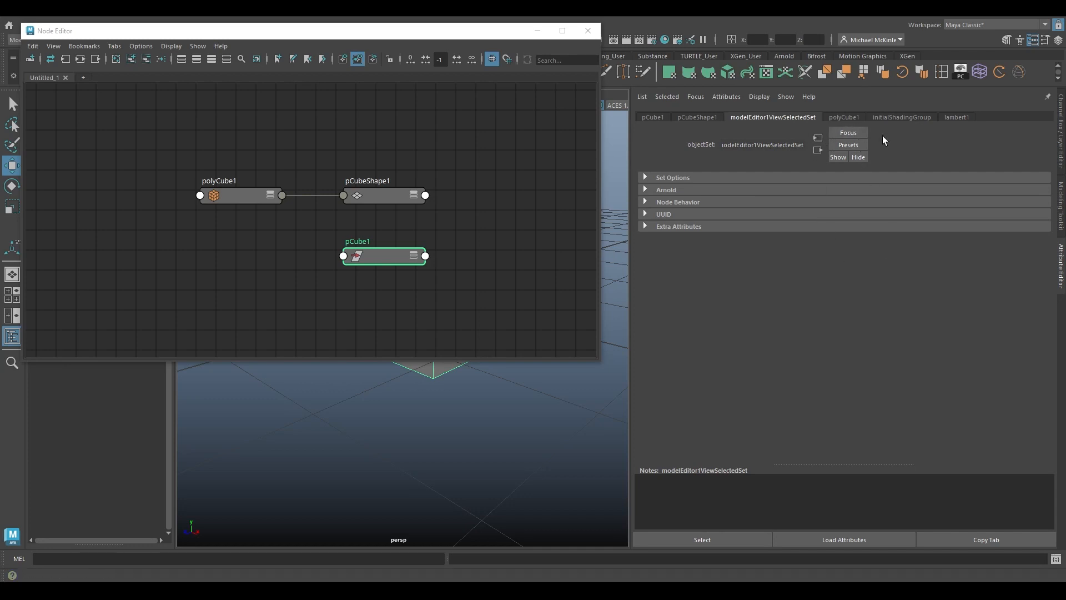
pyautogui.click(695, 118)
pyautogui.click(651, 117)
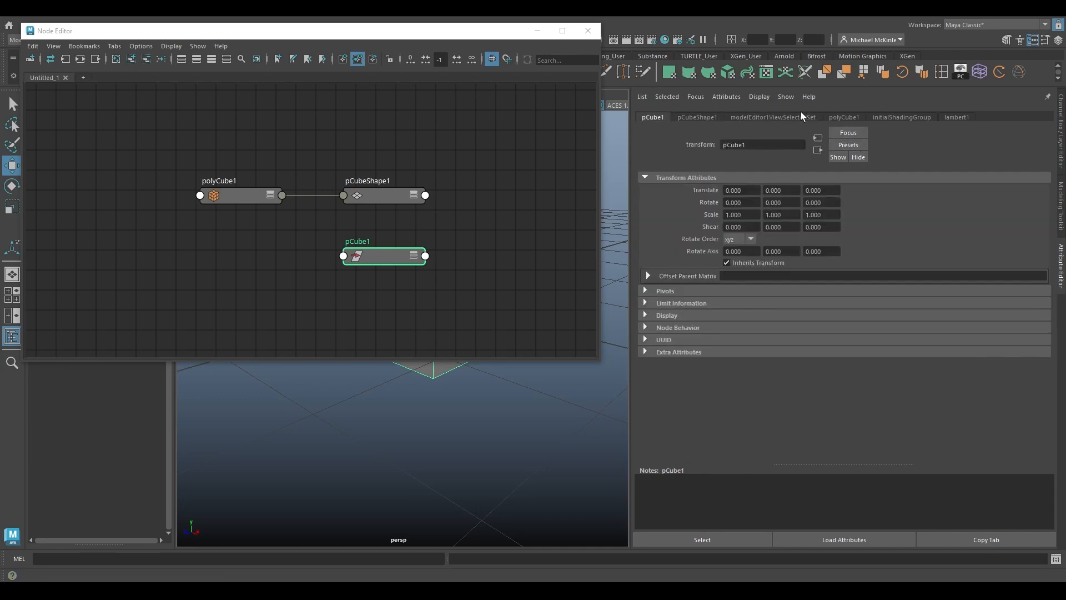
pyautogui.click(844, 117)
pyautogui.click(902, 117)
pyautogui.click(956, 117)
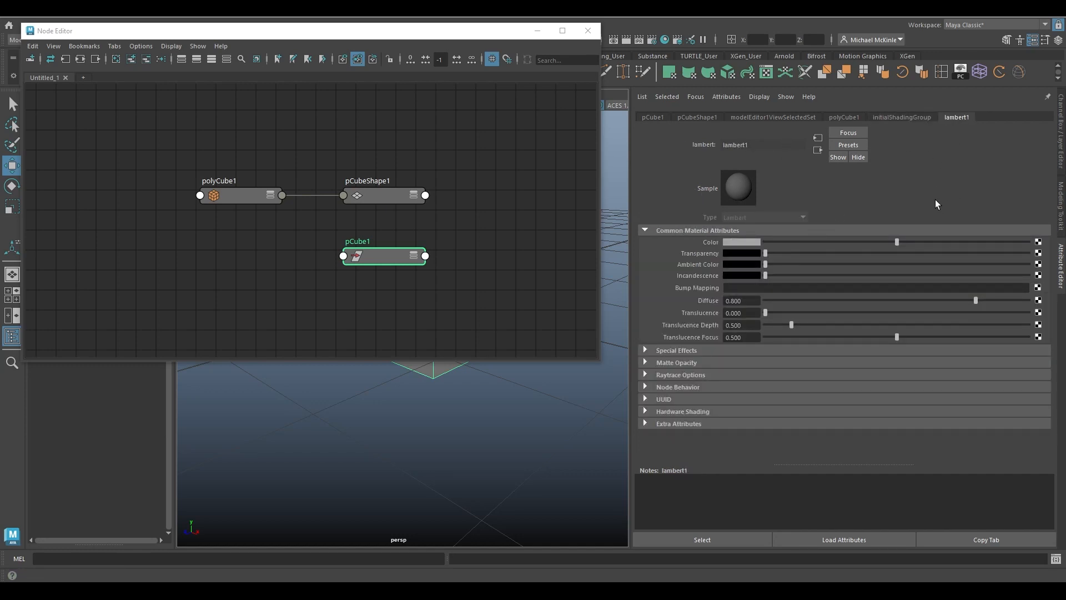
pyautogui.click(651, 117)
pyautogui.click(762, 117)
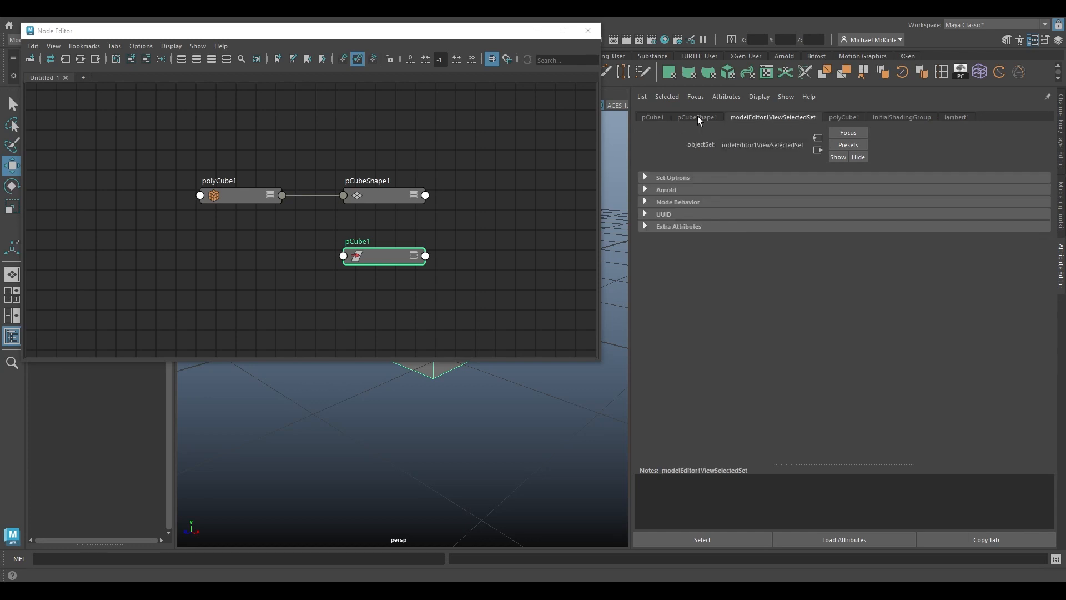
pyautogui.click(645, 117)
# Inspect the pCubeShape1 node on its own, then reselect the cube and compare its pCube1 transform and pCubeShape1 mesh attributes.
pyautogui.click(371, 196)
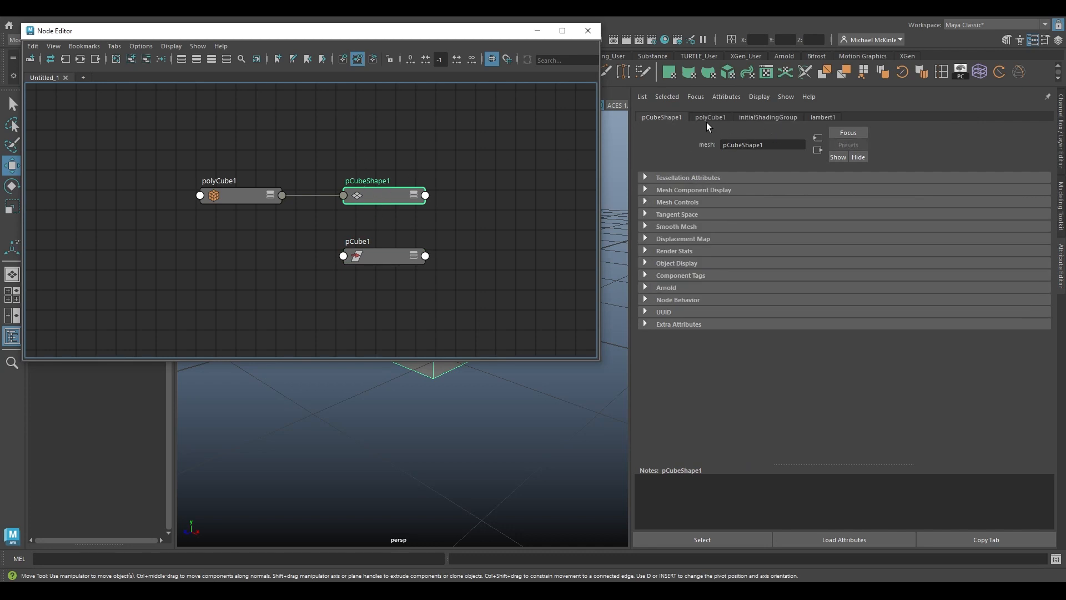
pyautogui.click(448, 368)
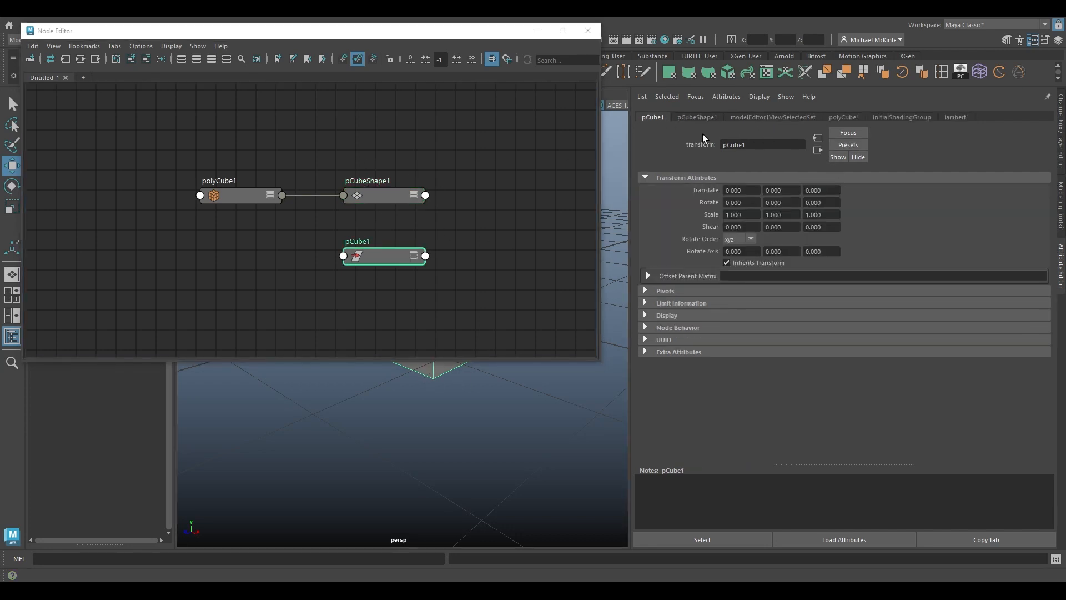
pyautogui.click(688, 117)
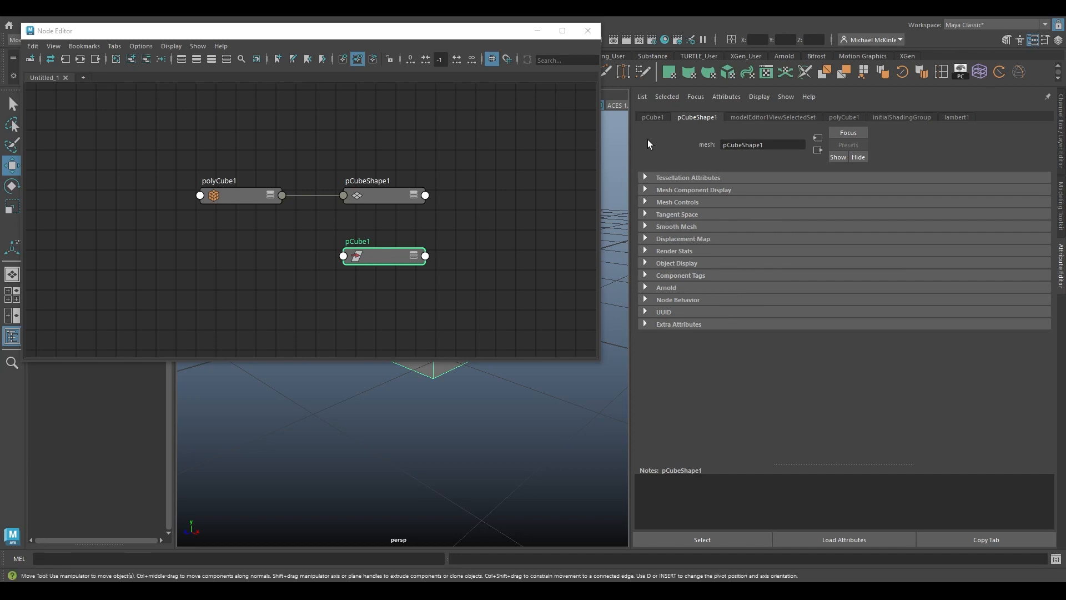
pyautogui.click(651, 117)
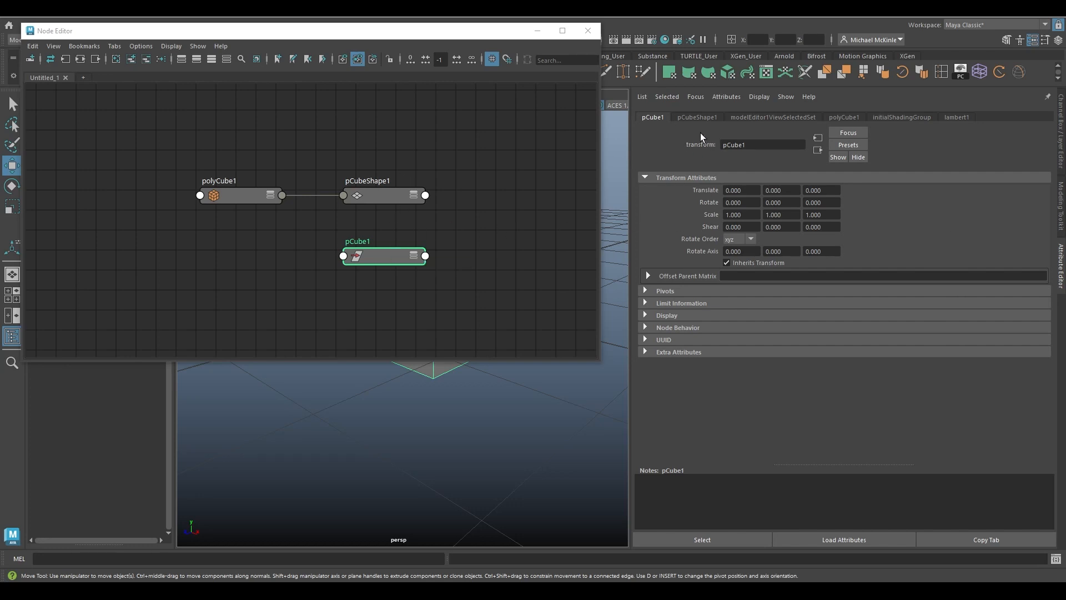
pyautogui.click(689, 117)
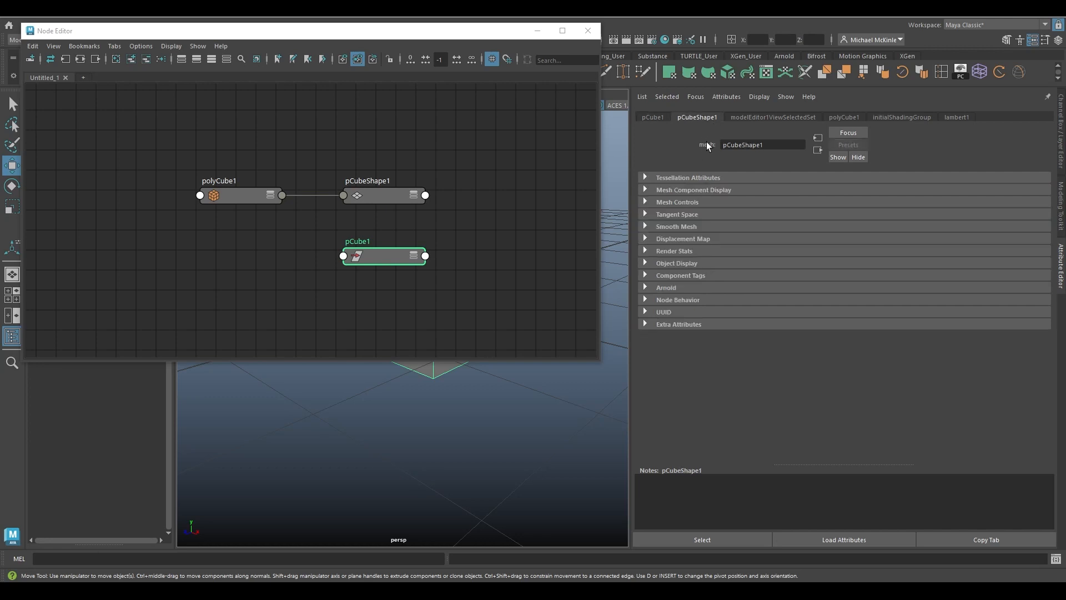
pyautogui.click(654, 118)
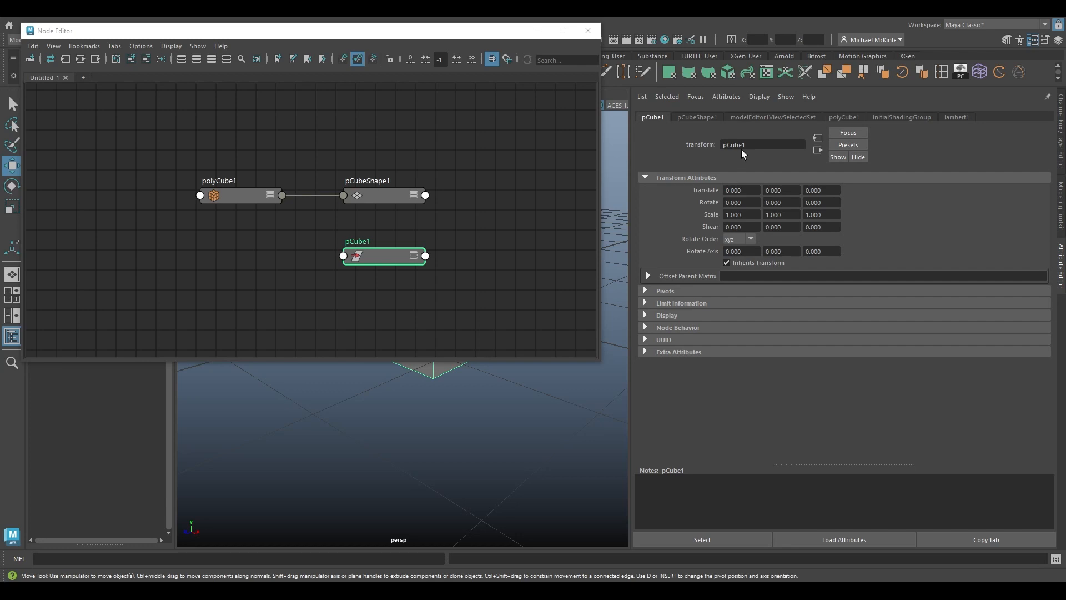
pyautogui.click(687, 117)
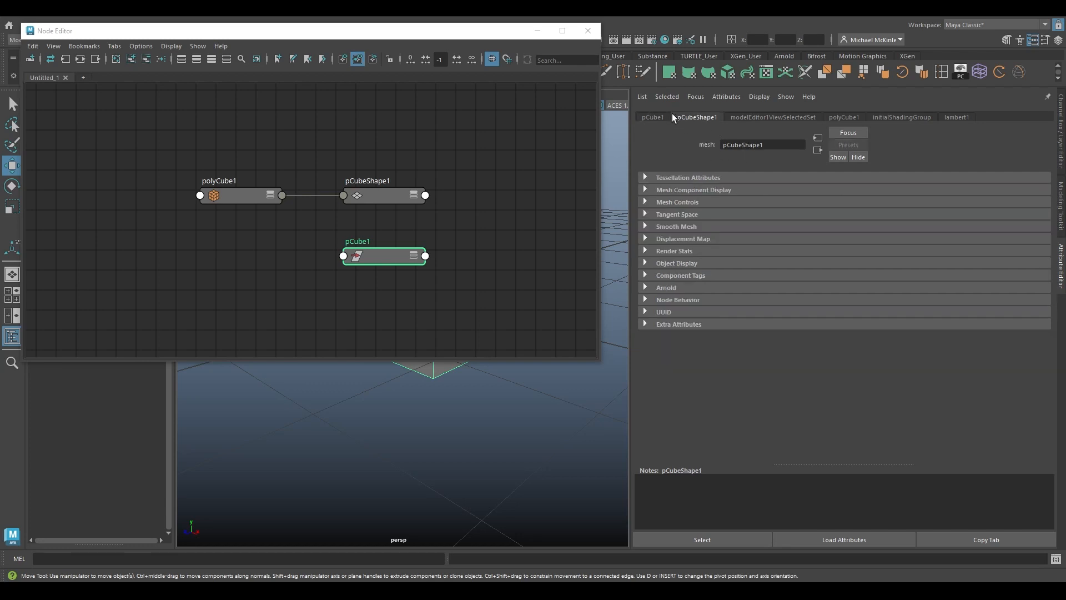
pyautogui.click(655, 117)
pyautogui.click(683, 118)
pyautogui.click(651, 117)
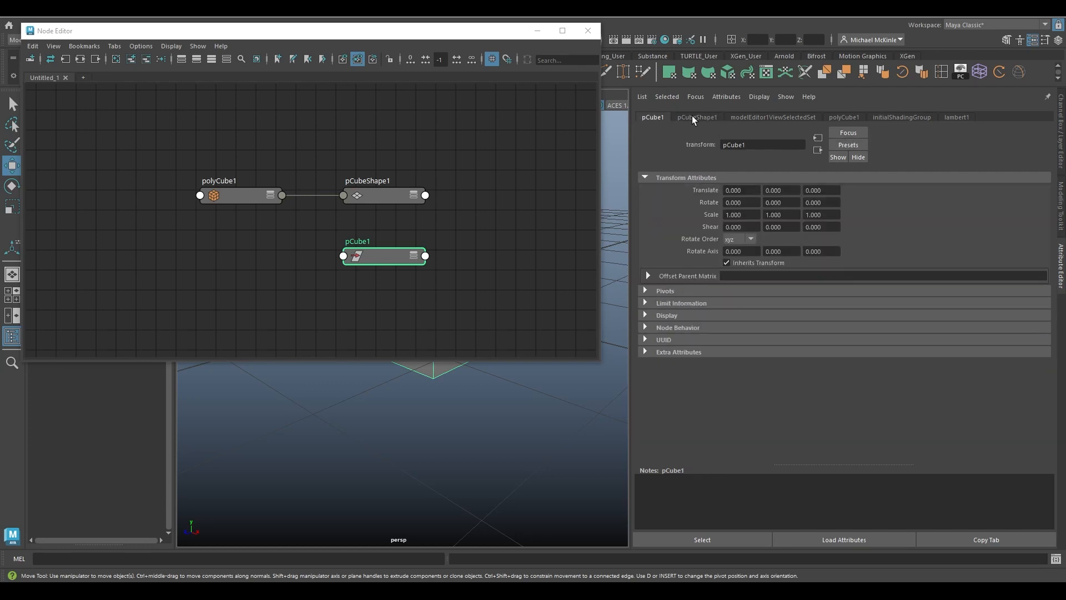
pyautogui.click(692, 116)
pyautogui.click(655, 117)
pyautogui.click(698, 117)
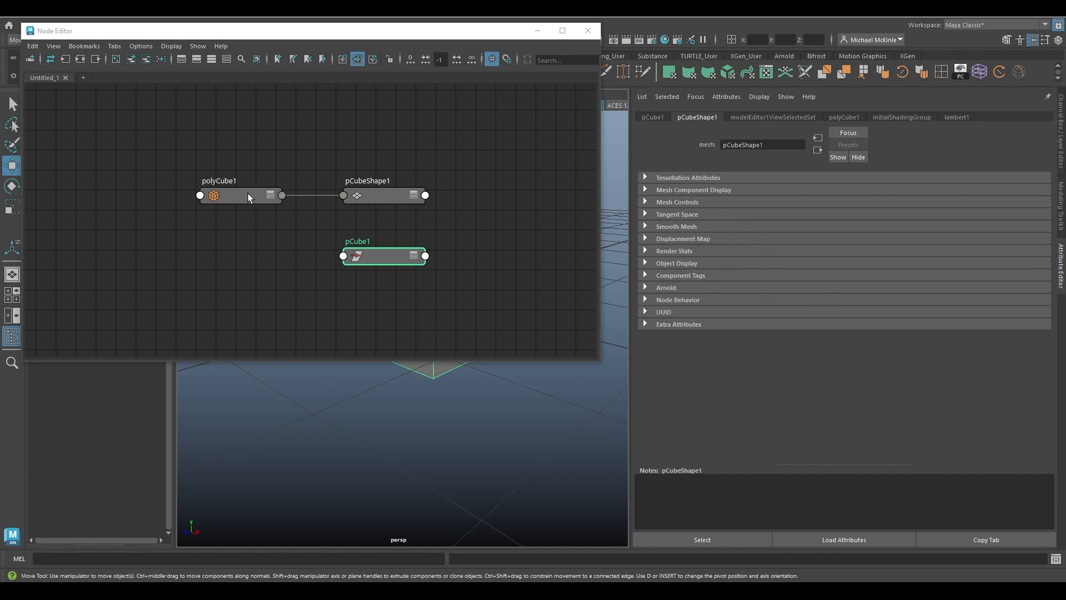
# Select the polyCube1 node, move the Node Editor off the cube, and set Subdivisions Height to 7.
pyautogui.moveTo(248, 194); pyautogui.dragTo(252, 199)
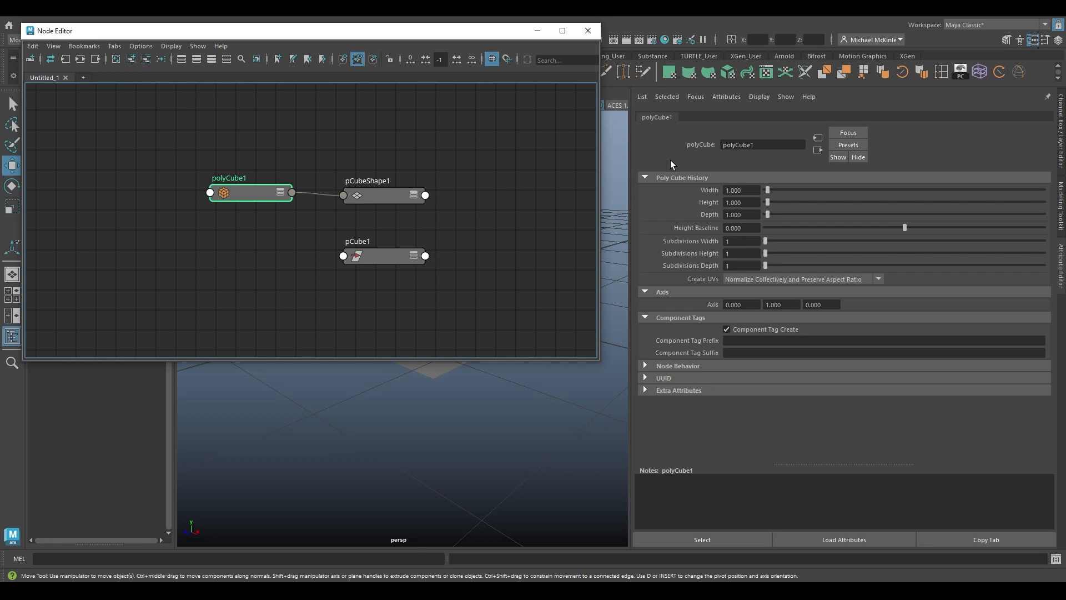
pyautogui.moveTo(436, 37); pyautogui.dragTo(74, 84)
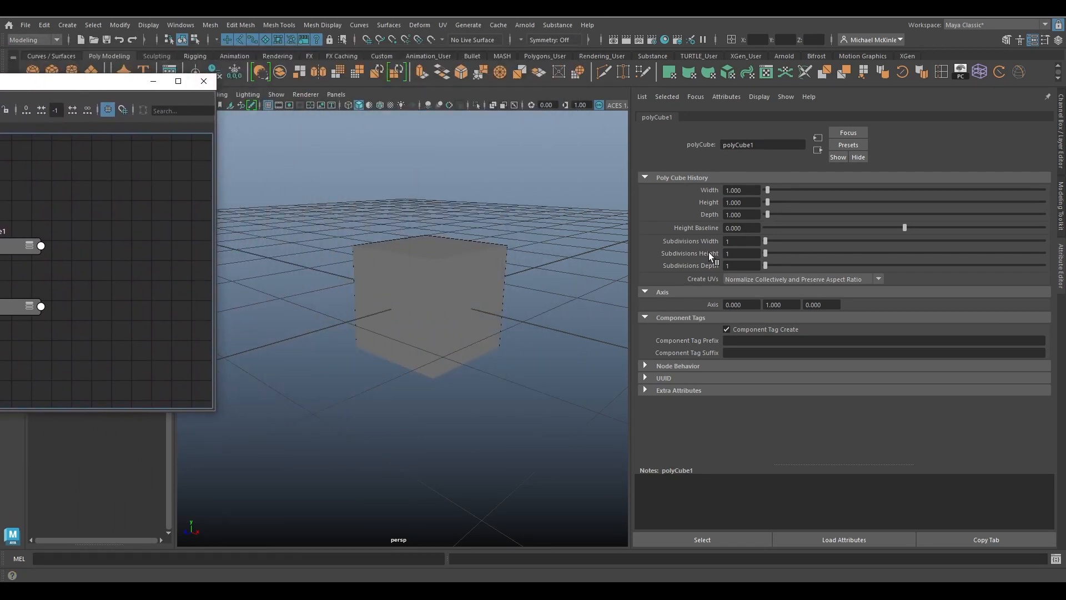
pyautogui.moveTo(766, 253); pyautogui.dragTo(800, 254)
# Select the cube and set its polyCube1 width to 3.21, height to 2.61 and depth to 1.41.
pyautogui.click(495, 270)
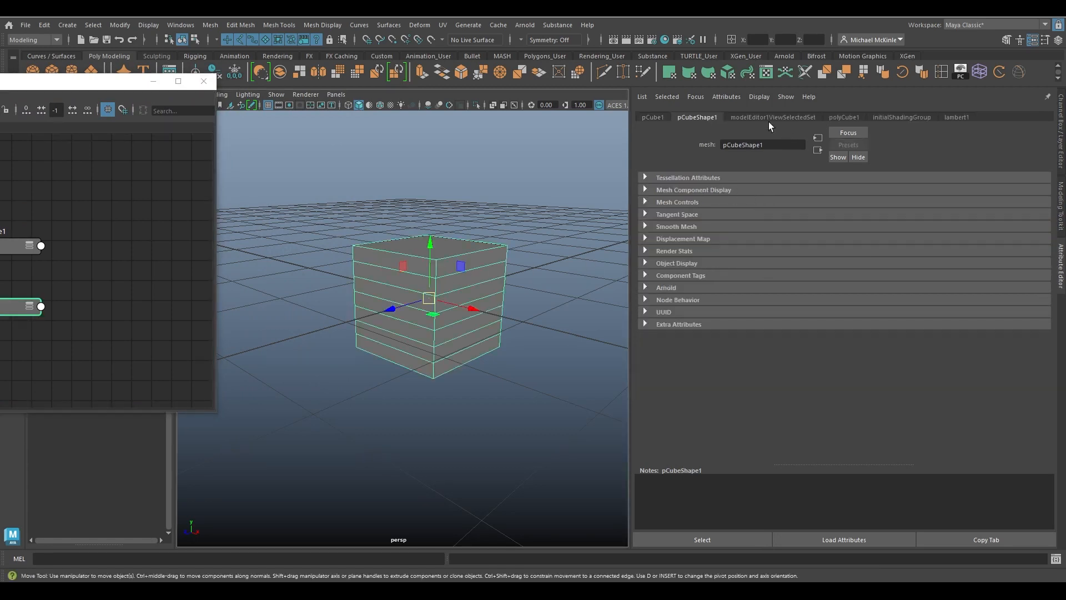
pyautogui.click(842, 117)
pyautogui.moveTo(772, 192)
pyautogui.mouseDown()
pyautogui.moveTo(785, 191)
pyautogui.moveTo(773, 193)
pyautogui.moveTo(788, 215)
pyautogui.moveTo(770, 215)
pyautogui.moveTo(776, 190)
pyautogui.mouseUp()
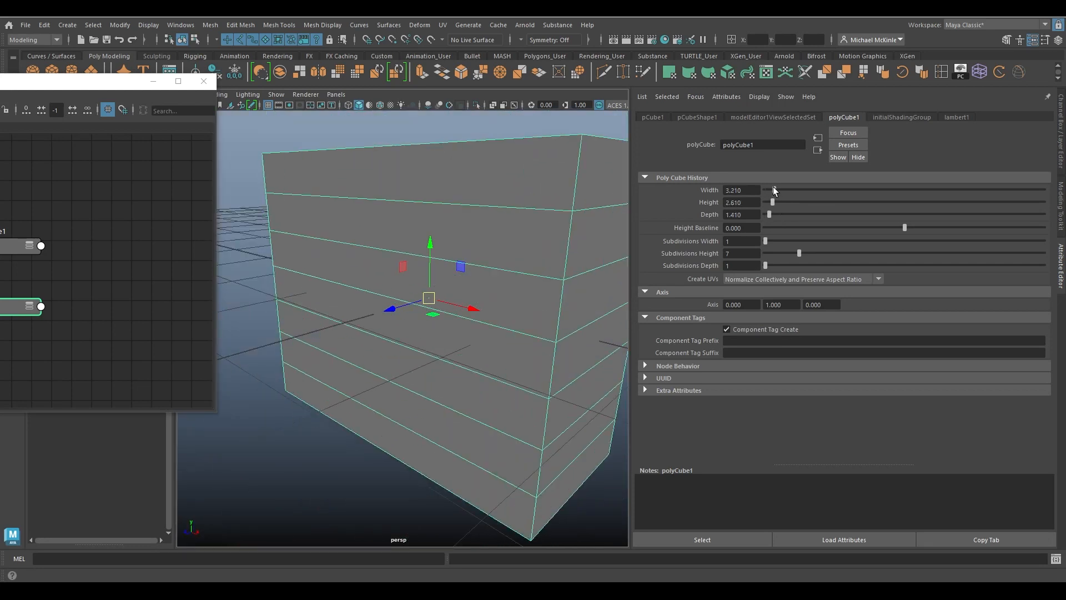
# Expand the polyCube1 inputs in the Channel Box, enlarge the channel area, and raise Subdivisions Width to 6.
pyautogui.click(1062, 128)
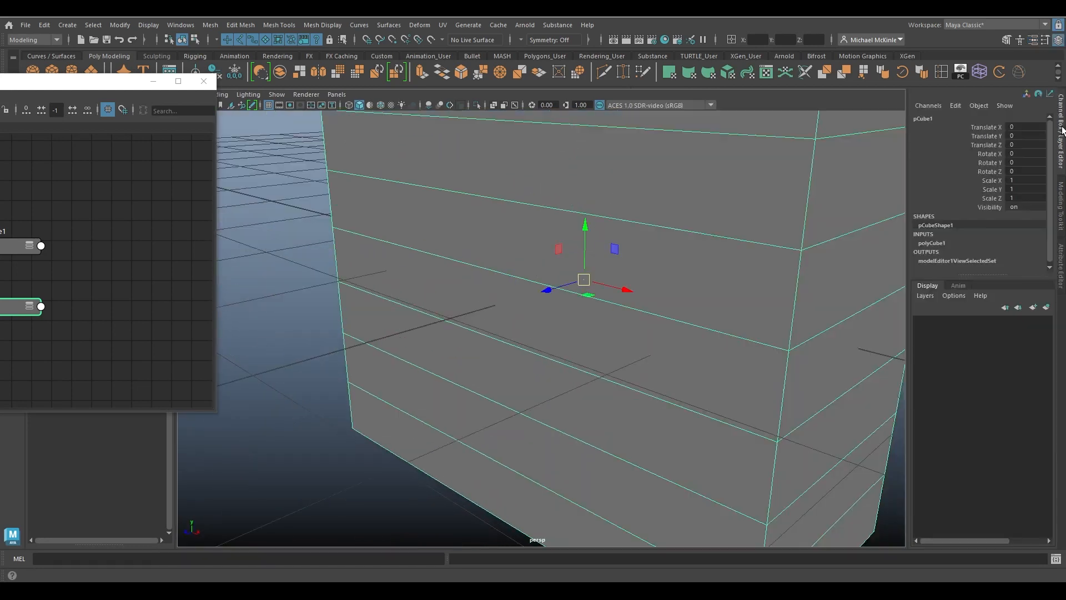
pyautogui.click(933, 244)
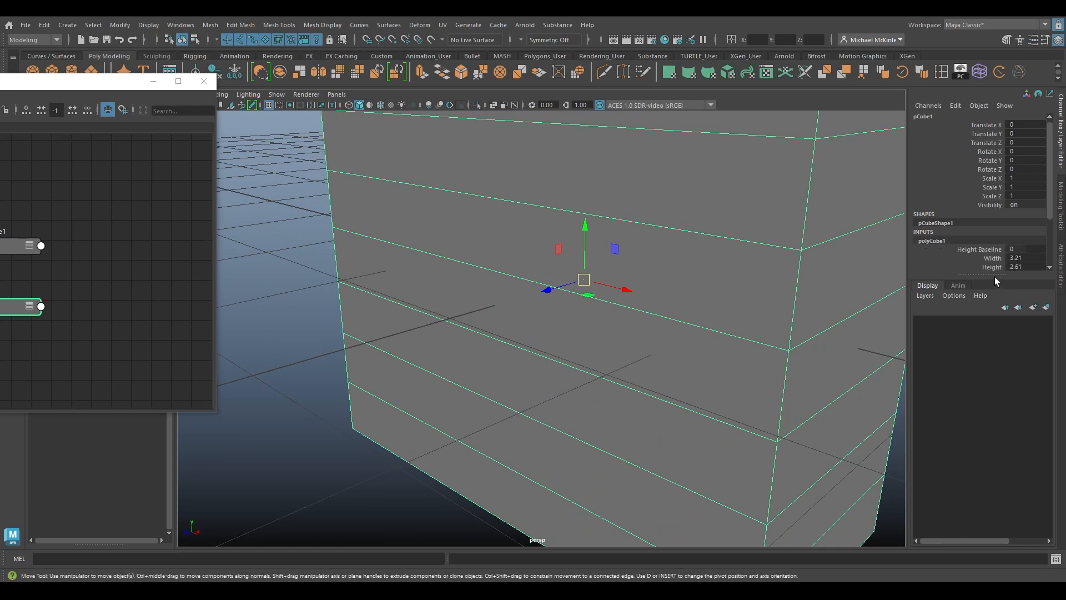
pyautogui.moveTo(995, 276); pyautogui.dragTo(995, 349)
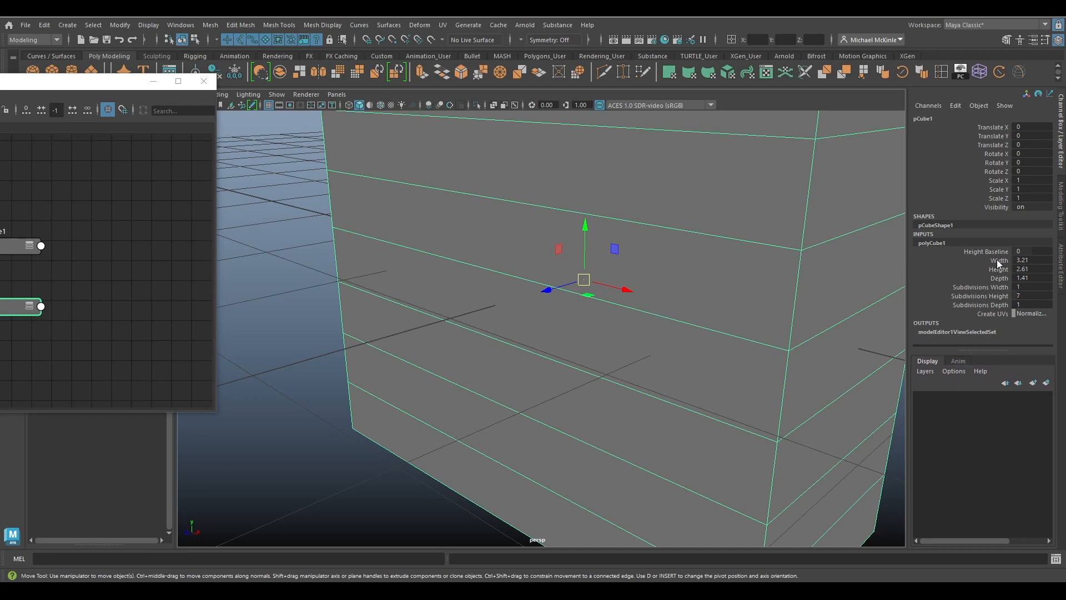
pyautogui.click(989, 287)
pyautogui.moveTo(868, 288); pyautogui.dragTo(736, 276, button='middle')
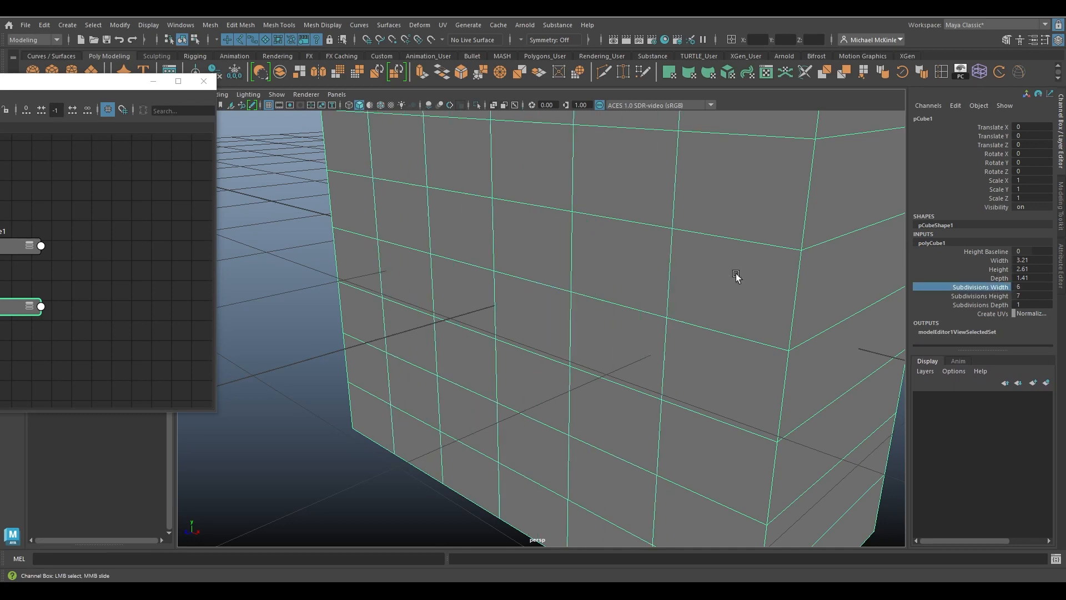
pyautogui.moveTo(779, 264); pyautogui.dragTo(508, 238, button='right')
pyautogui.keyDown('alt'); pyautogui.moveTo(680, 240); pyautogui.dragTo(518, 222, button='right'); pyautogui.keyUp('alt')
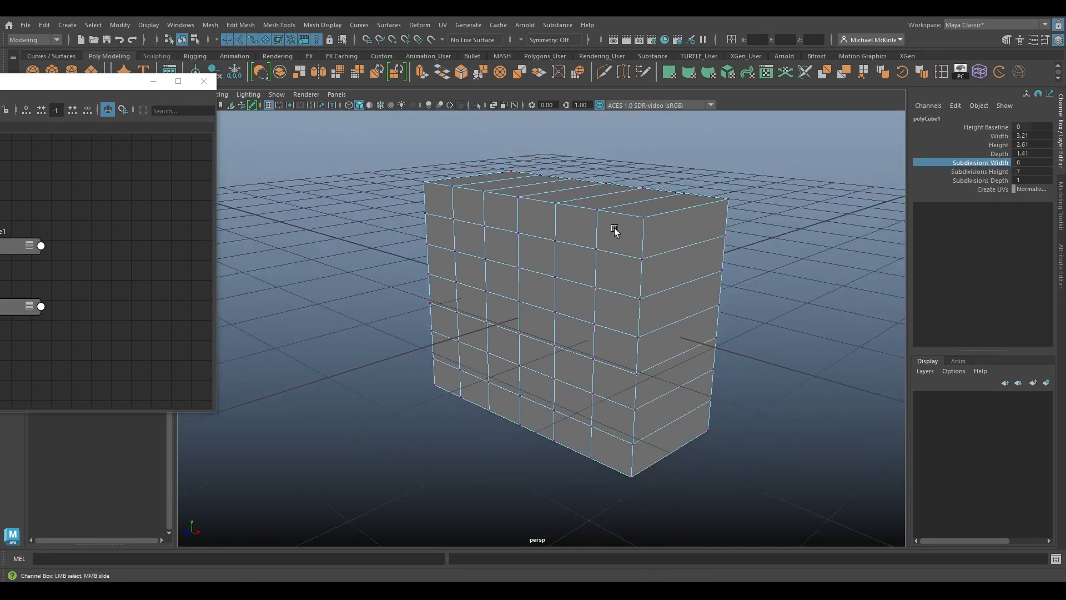
# Return the cube to object mode and select it with the Move tool active.
pyautogui.moveTo(665, 206)
pyautogui.mouseDown(button='right')
pyautogui.moveTo(615, 229)
pyautogui.moveTo(624, 218)
pyautogui.mouseUp(button='right')
pyautogui.click(790, 270)
pyautogui.click(679, 332)
pyautogui.press('w')
pyautogui.keyDown('alt'); pyautogui.moveTo(680, 336); pyautogui.dragTo(830, 285); pyautogui.keyUp('alt')
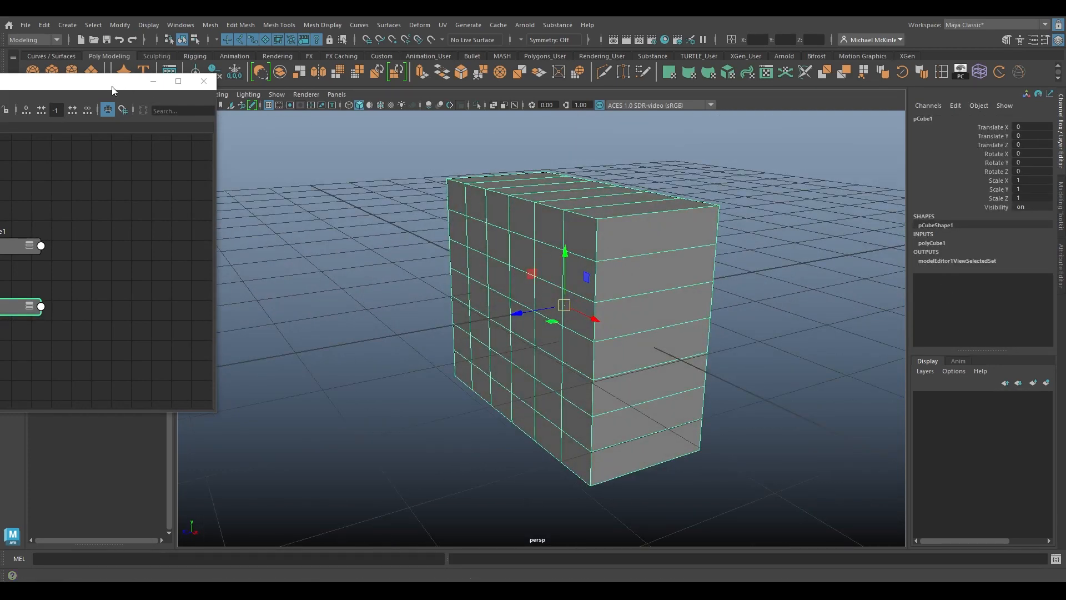
# Bring the Node Editor into view, delete the cube's construction history, and select the pCubeShape1 and pCube1 nodes.
pyautogui.moveTo(112, 91); pyautogui.dragTo(728, 167)
pyautogui.click(215, 71)
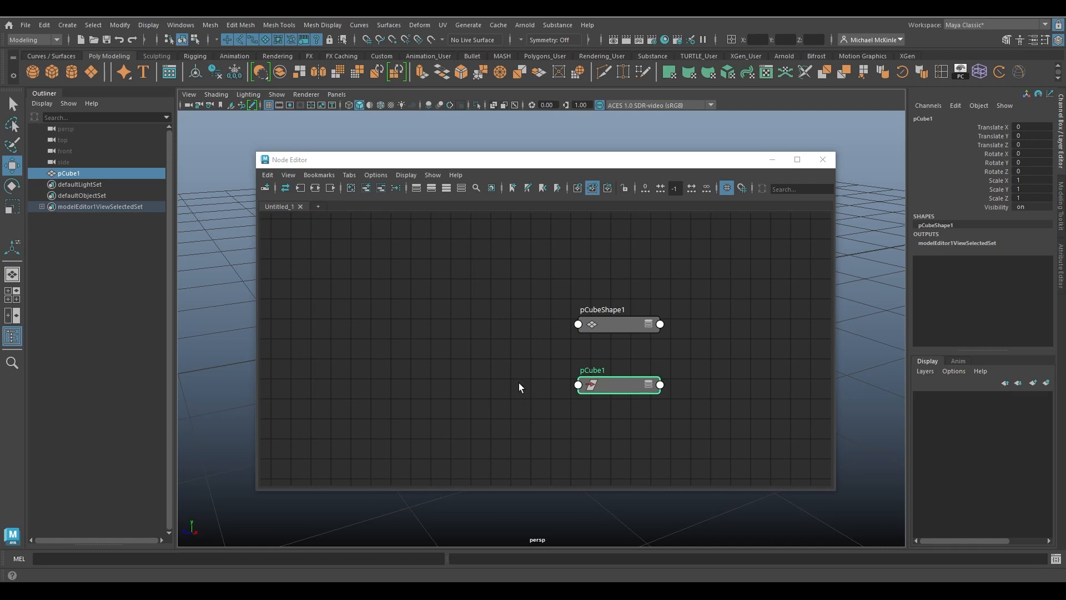
pyautogui.moveTo(519, 291); pyautogui.dragTo(661, 408)
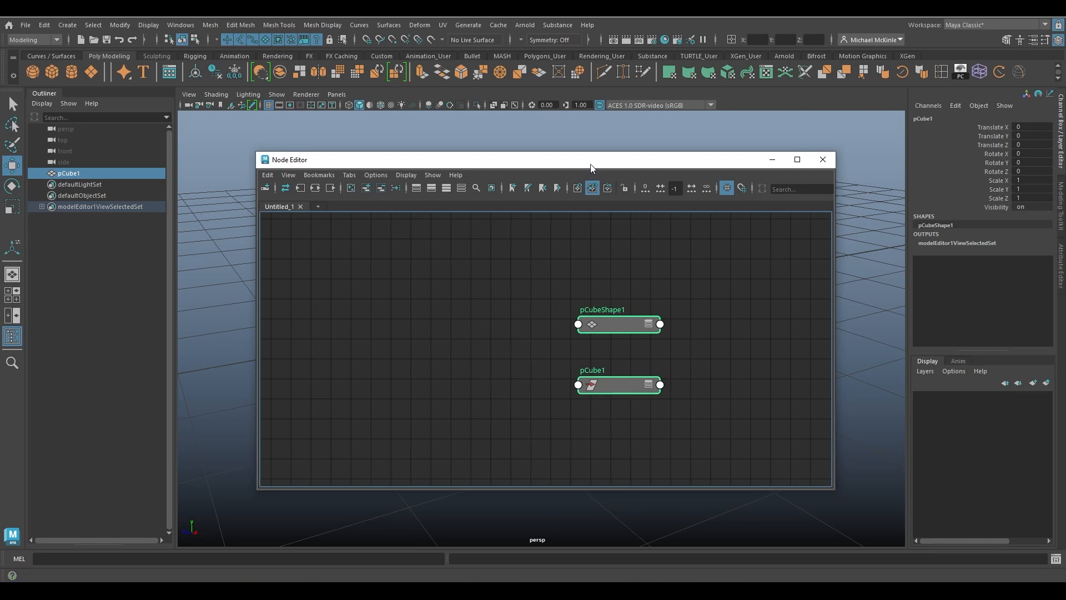
# Move the Node Editor aside, then select the cube in the viewport and delete it.
pyautogui.moveTo(592, 162); pyautogui.dragTo(272, 272)
pyautogui.click(403, 224)
pyautogui.click(540, 207)
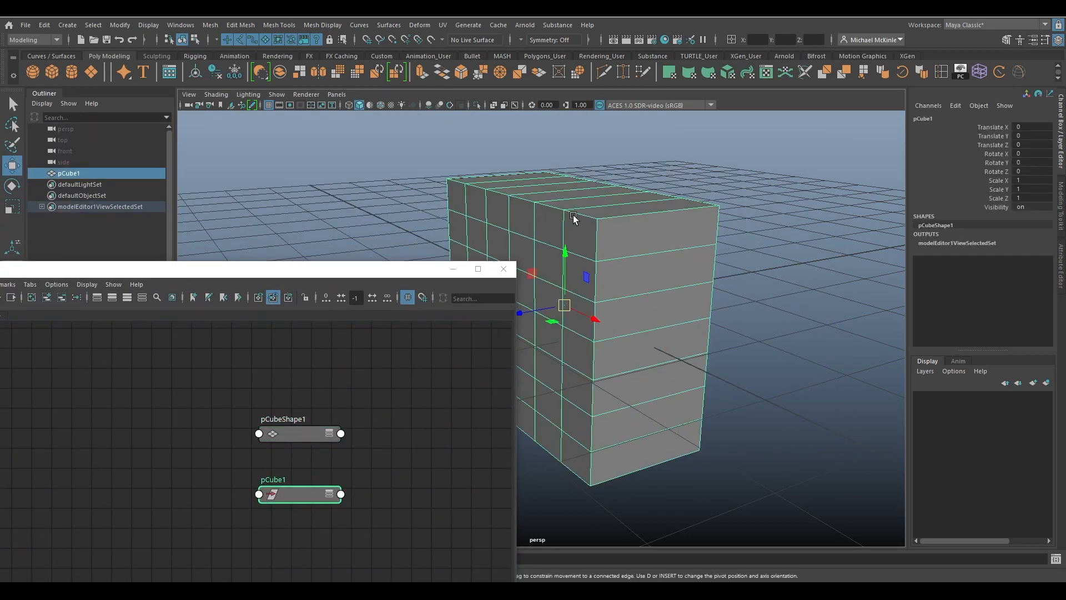
pyautogui.press('Delete')
# Create a point light and move the Node Editor so the light's nodes are in full view.
pyautogui.click(66, 24)
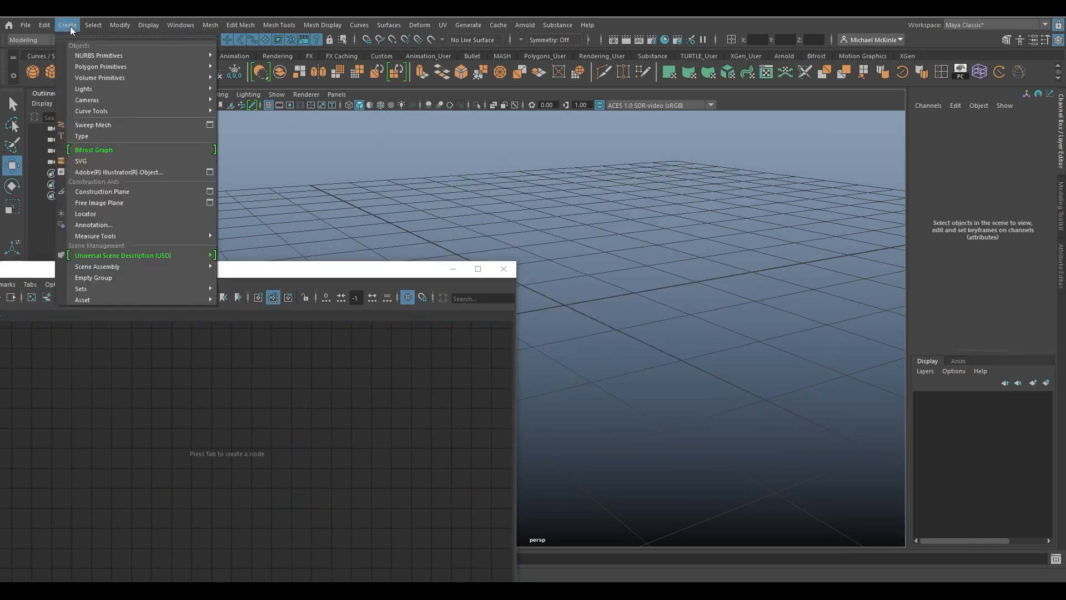
pyautogui.moveTo(138, 94)
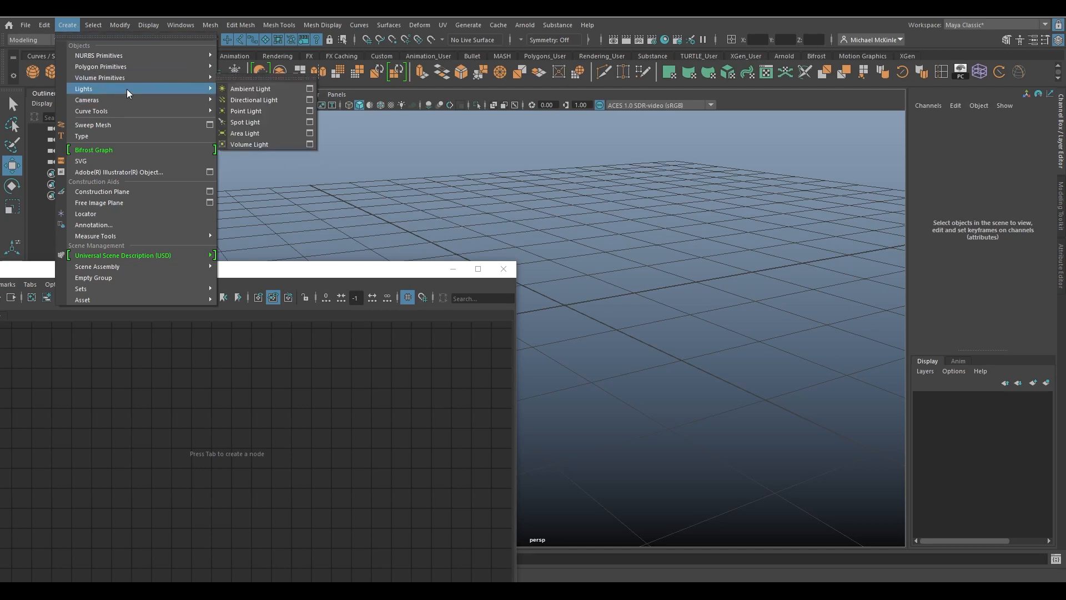
pyautogui.click(249, 114)
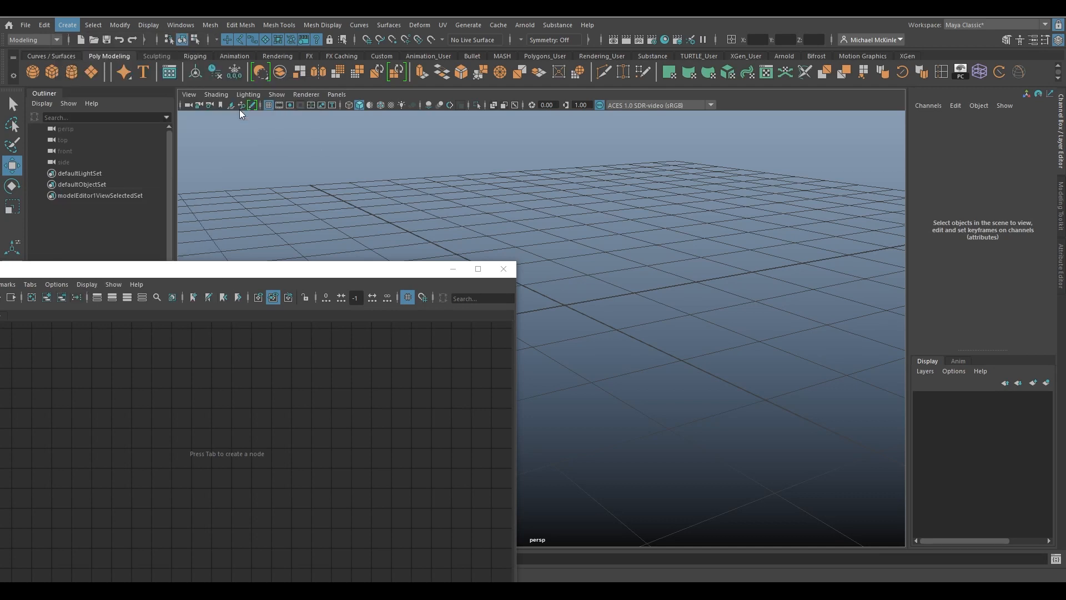
pyautogui.moveTo(270, 272); pyautogui.dragTo(552, 114)
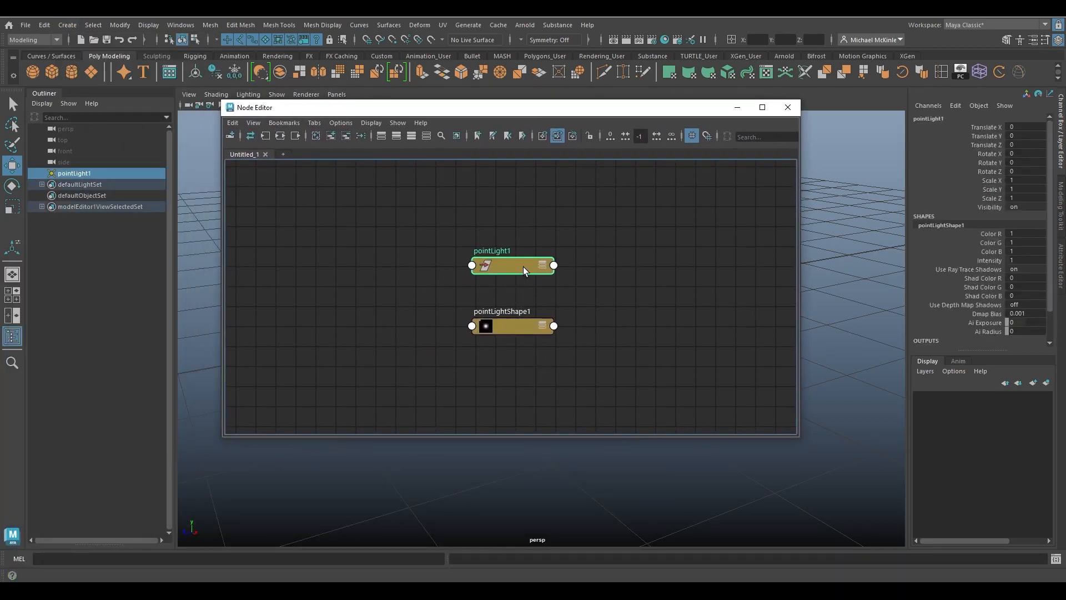
# Select the pointLightShape1 node, show it in the Attribute Editor, and move the Node Editor clear of the viewport.
pyautogui.click(547, 328)
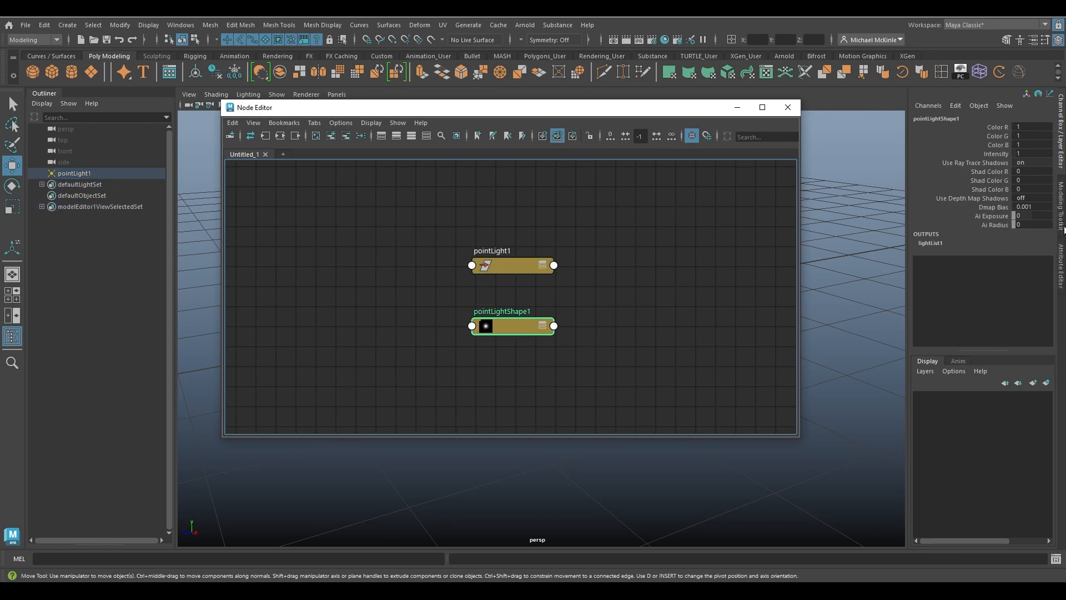
pyautogui.click(1063, 256)
pyautogui.moveTo(697, 110); pyautogui.dragTo(456, 360)
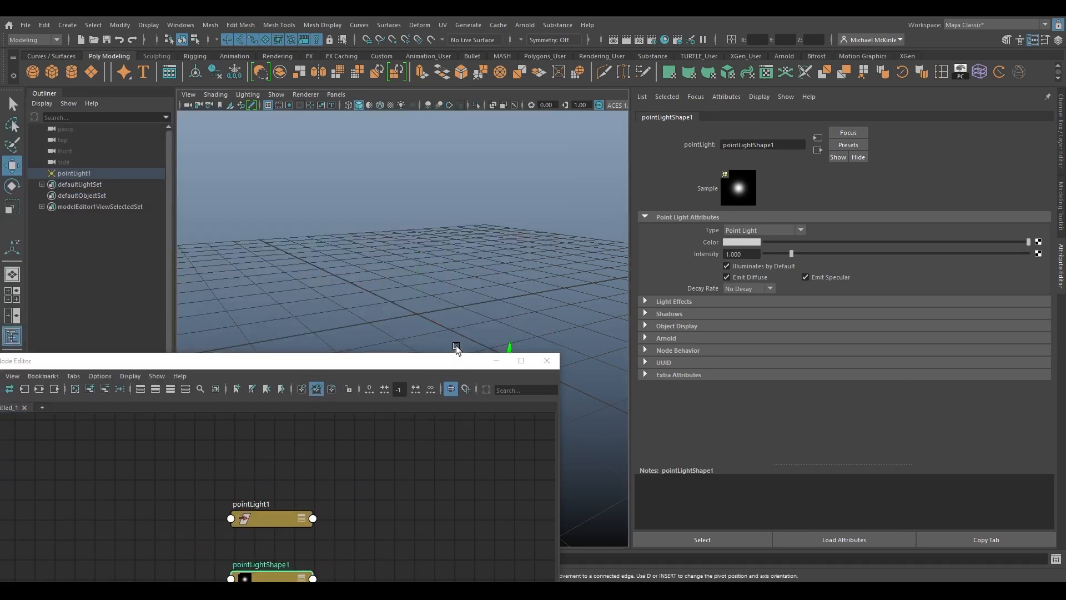
# Select the point light in the viewport and look through its transform, shape, modelEditor1ViewSelectedSet and defaultLightSet attributes.
pyautogui.moveTo(447, 315); pyautogui.dragTo(339, 238)
pyautogui.click(655, 115)
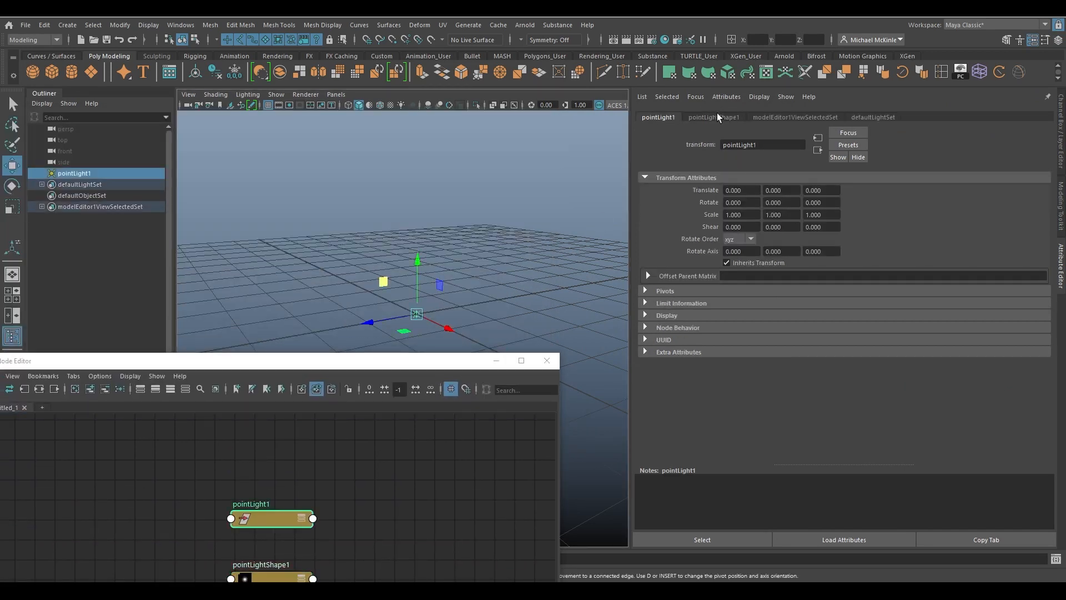
pyautogui.click(713, 115)
pyautogui.click(783, 115)
pyautogui.click(877, 116)
pyautogui.click(798, 115)
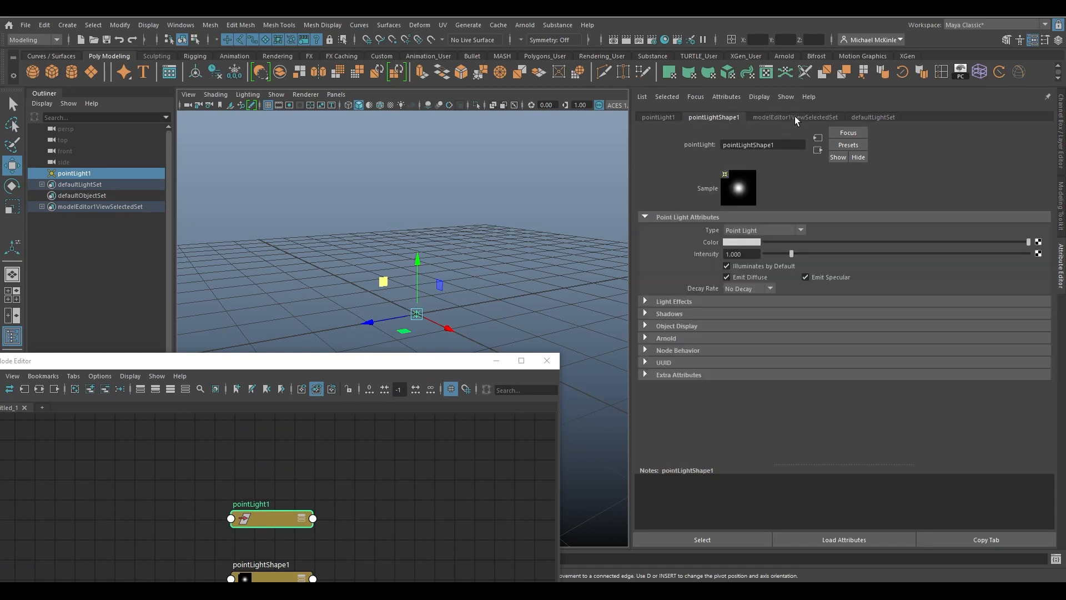
# Look through the point light's defaultLightSet, modelEditor1ViewSelectedSet, shape and transform attributes, ending on pointLightShape1.
pyautogui.click(888, 116)
pyautogui.click(791, 118)
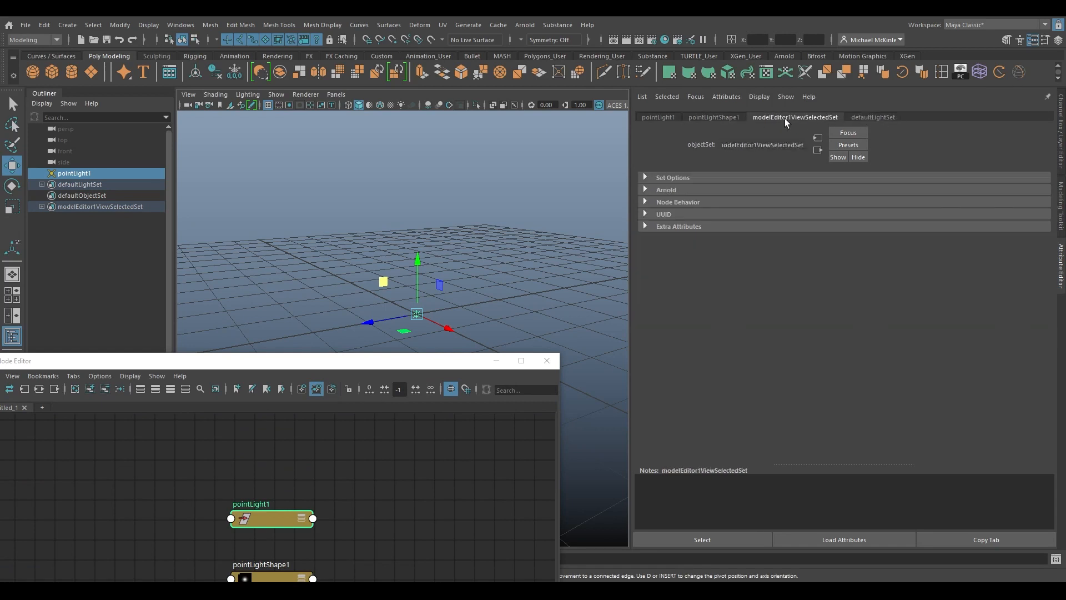
pyautogui.click(713, 116)
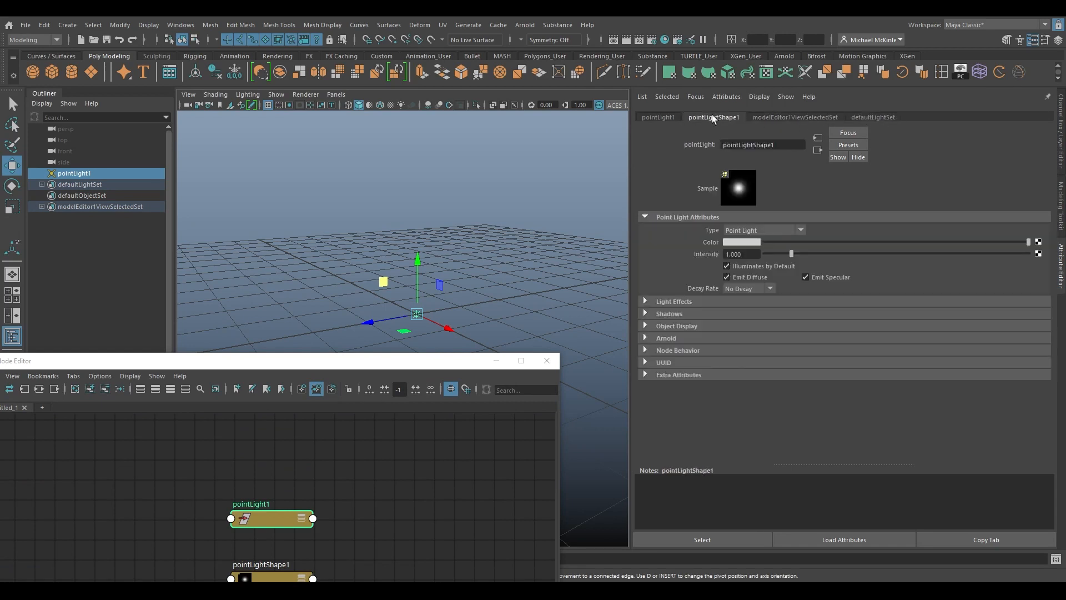
pyautogui.click(659, 118)
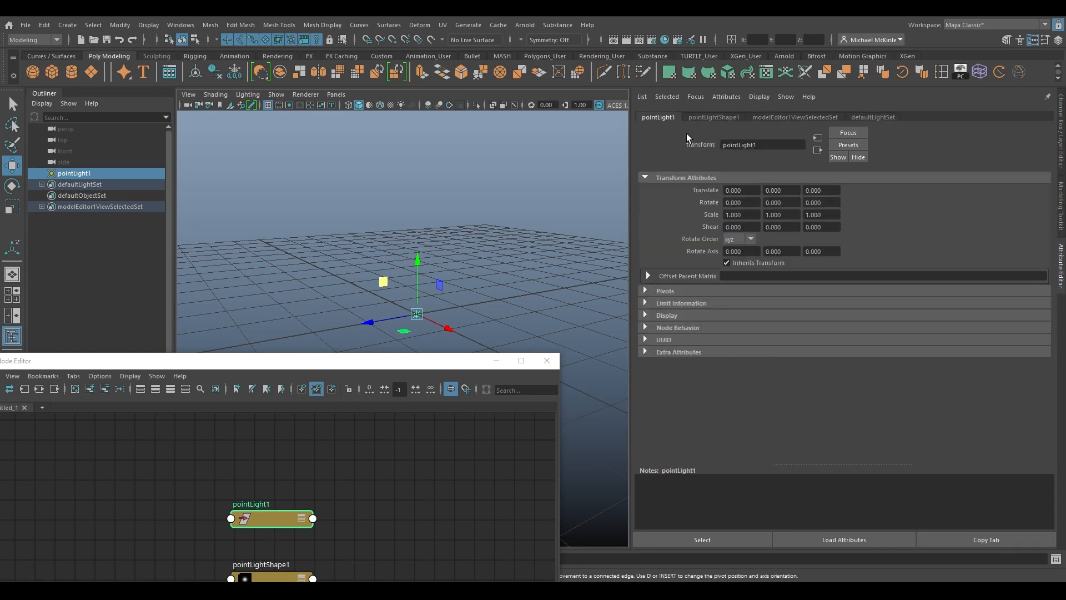
pyautogui.click(713, 117)
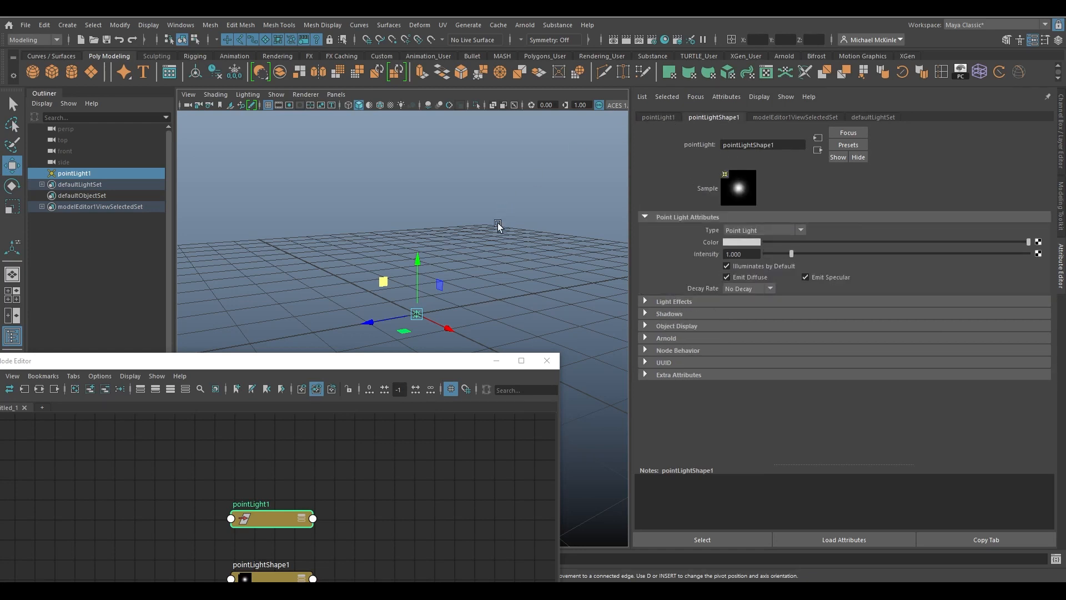
# Bring the Node Editor back into full view and select both point light nodes, followed by pointLightShape1 alone.
pyautogui.moveTo(332, 367); pyautogui.dragTo(472, 155)
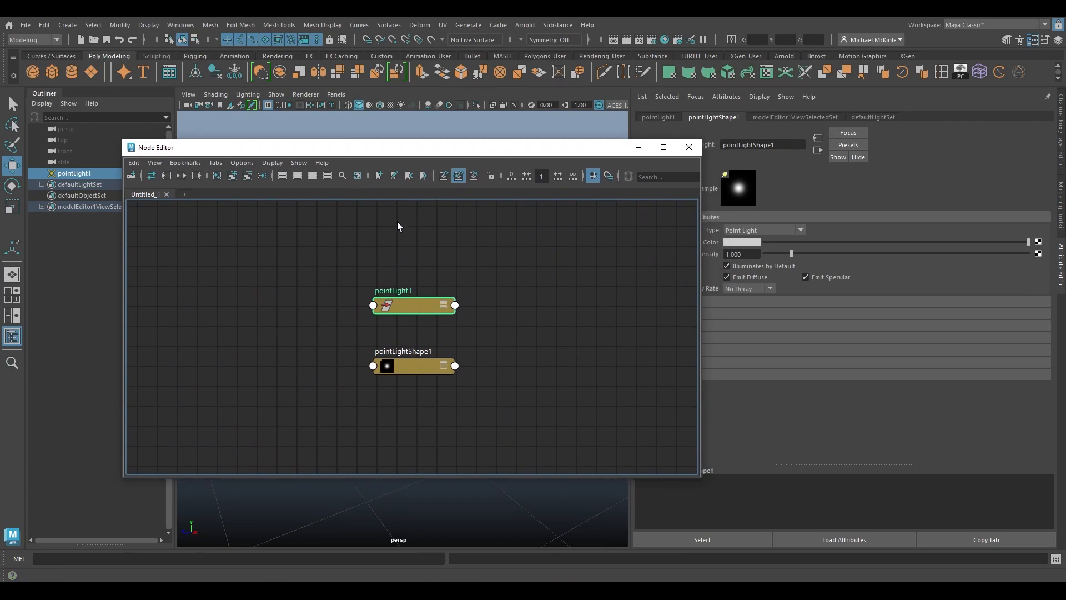
pyautogui.moveTo(324, 269); pyautogui.dragTo(515, 423)
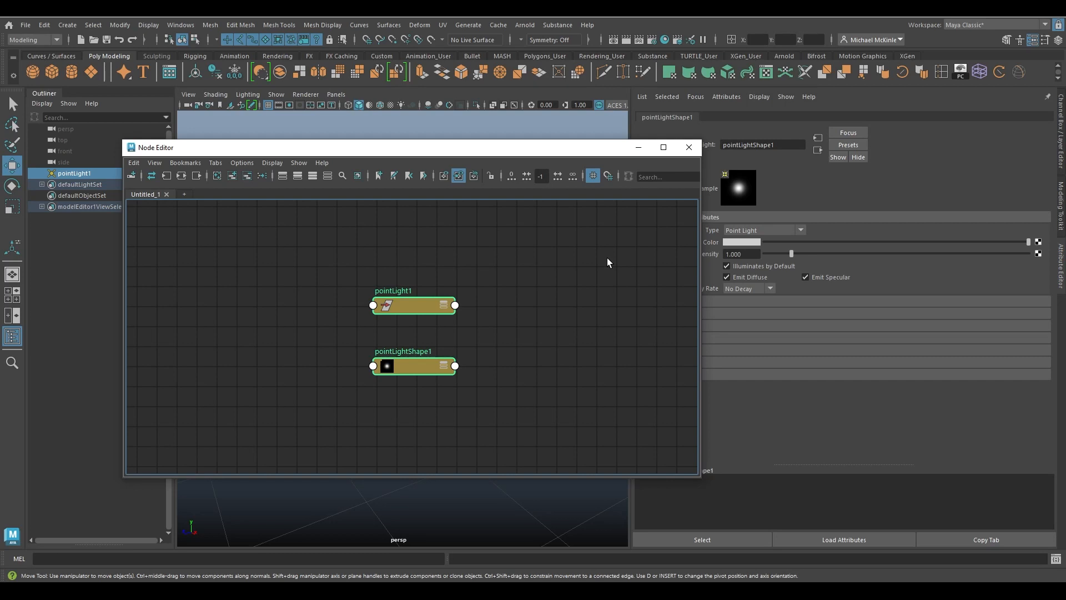
pyautogui.moveTo(504, 252); pyautogui.dragTo(431, 313)
pyautogui.moveTo(515, 338); pyautogui.dragTo(369, 426)
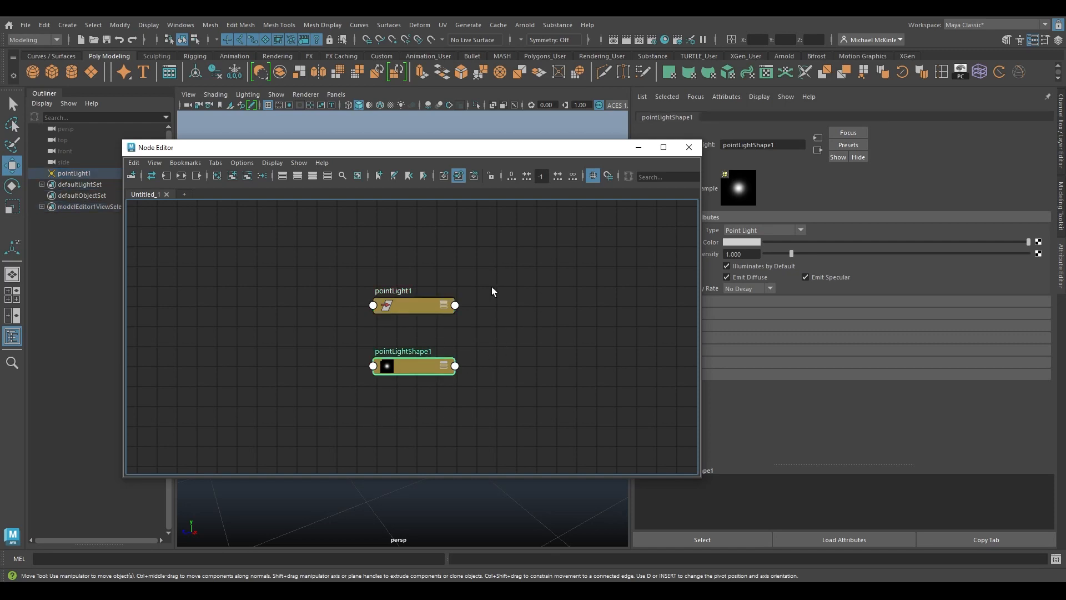
# Graph the pointLight1 node's connections and spread the modelEditor1ViewSelectedSet and defaultLightSet nodes apart.
pyautogui.moveTo(483, 252); pyautogui.dragTo(383, 336)
pyautogui.click(166, 176)
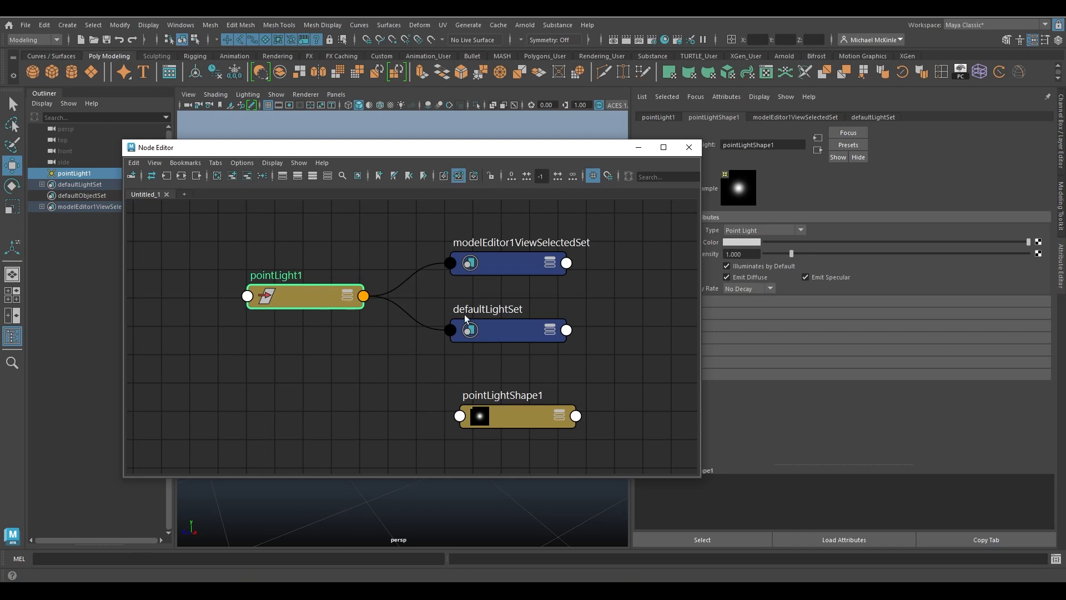
pyautogui.moveTo(516, 261); pyautogui.dragTo(536, 228)
pyautogui.moveTo(498, 327); pyautogui.dragTo(530, 348)
pyautogui.moveTo(527, 259); pyautogui.dragTo(550, 281)
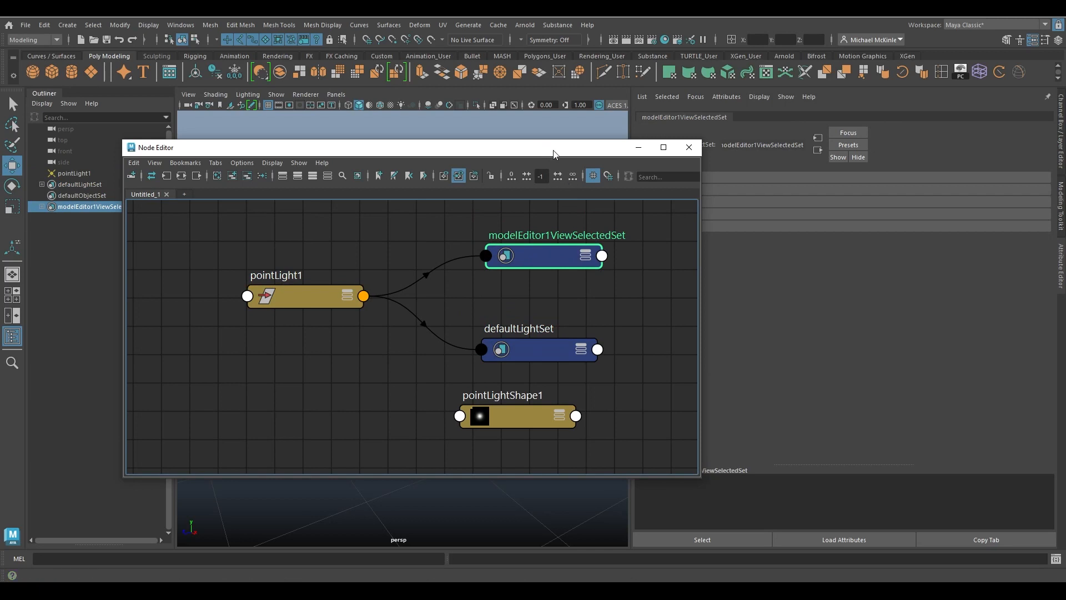
# Close the Node Editor and replace the Attribute Editor with the Channel Box, giving the viewport more width.
pyautogui.click(689, 147)
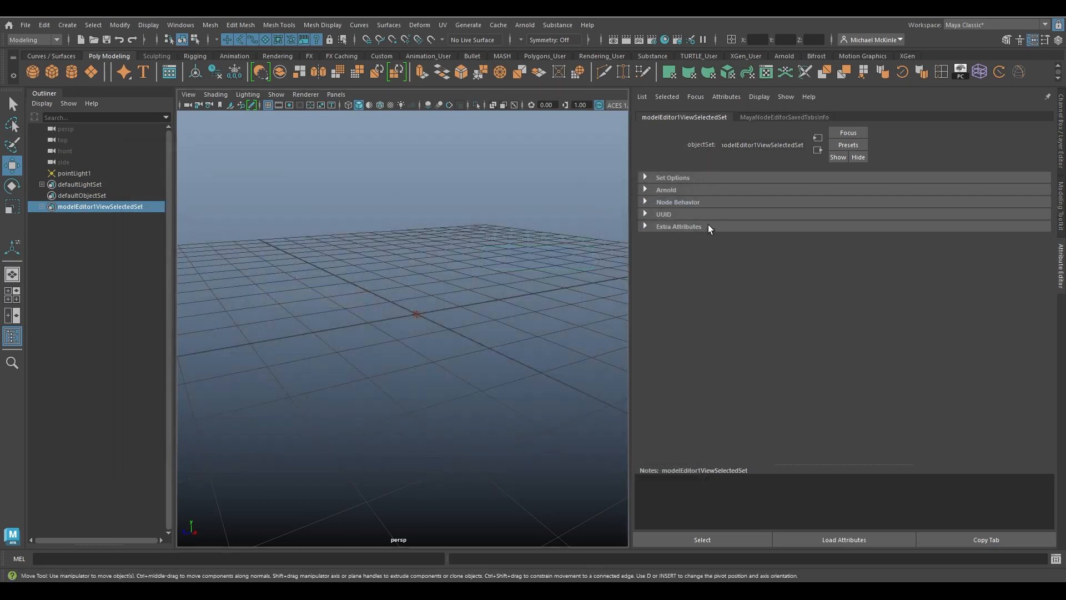
pyautogui.moveTo(631, 241); pyautogui.dragTo(801, 241)
pyautogui.click(1061, 139)
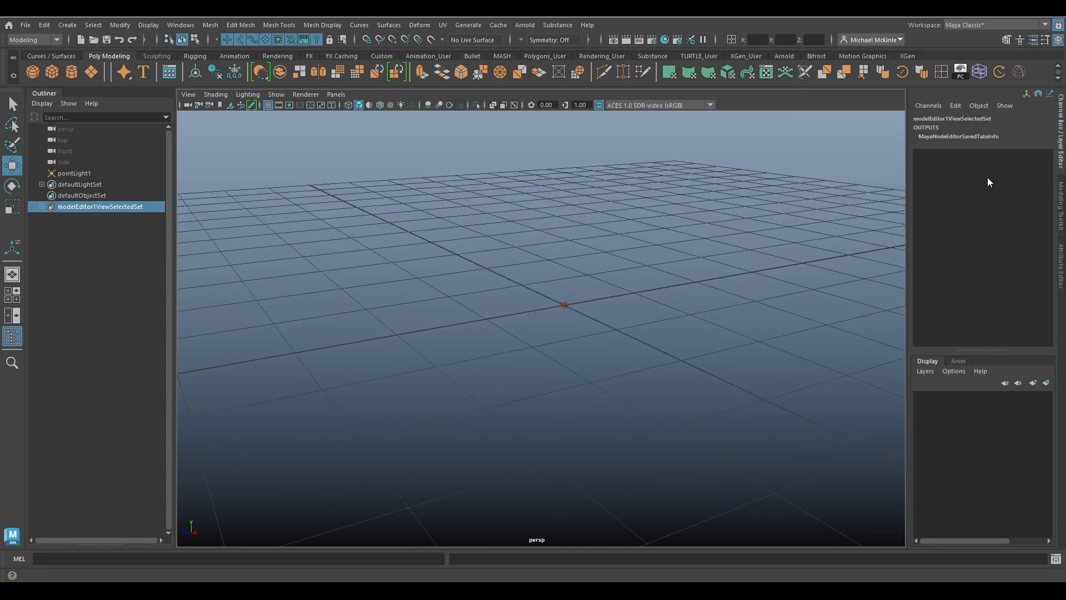
# Select the point light in the viewport and delete it.
pyautogui.moveTo(652, 287); pyautogui.dragTo(491, 355)
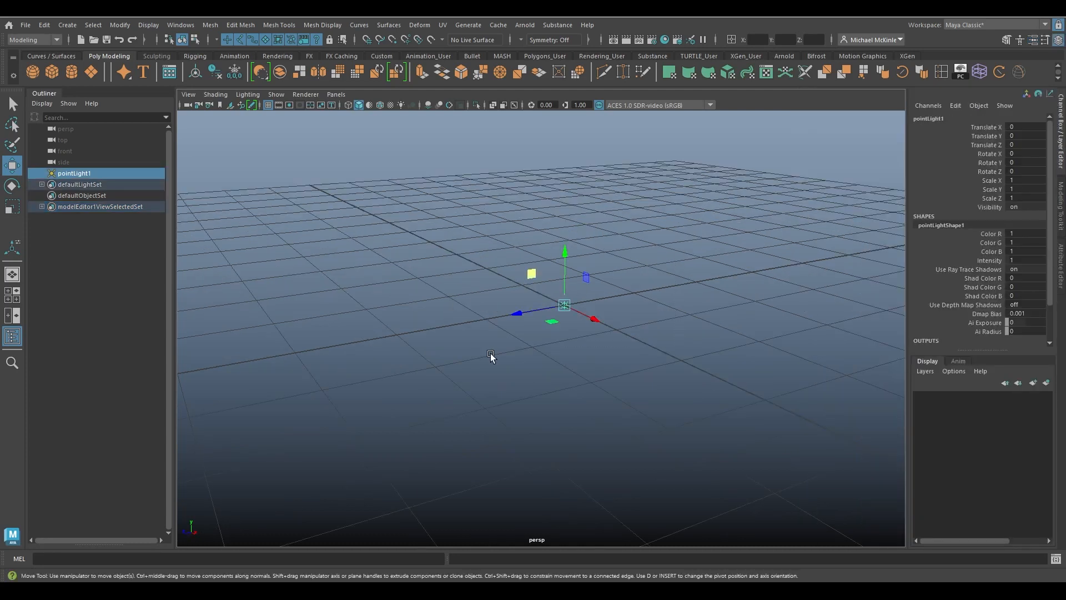
pyautogui.press('Delete')
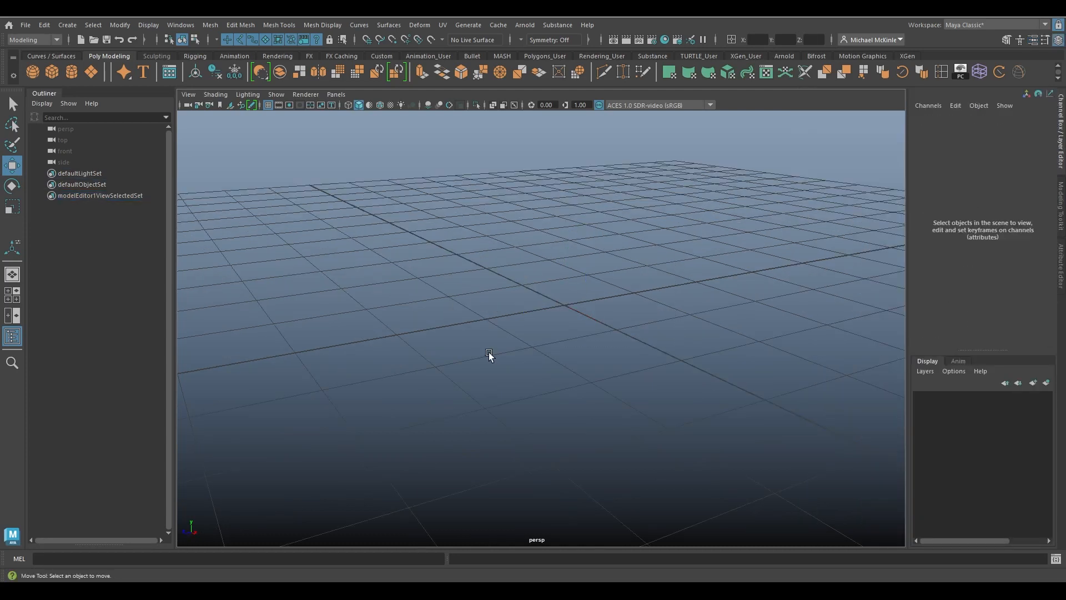
# Switch between the four-view layout and enlarged single views, including the top view, and return to the full perspective view.
pyautogui.keyDown('alt'); pyautogui.moveTo(670, 298); pyautogui.dragTo(519, 288, button='right'); pyautogui.keyUp('alt')
pyautogui.keyDown('alt'); pyautogui.moveTo(520, 288); pyautogui.dragTo(541, 311); pyautogui.keyUp('alt')
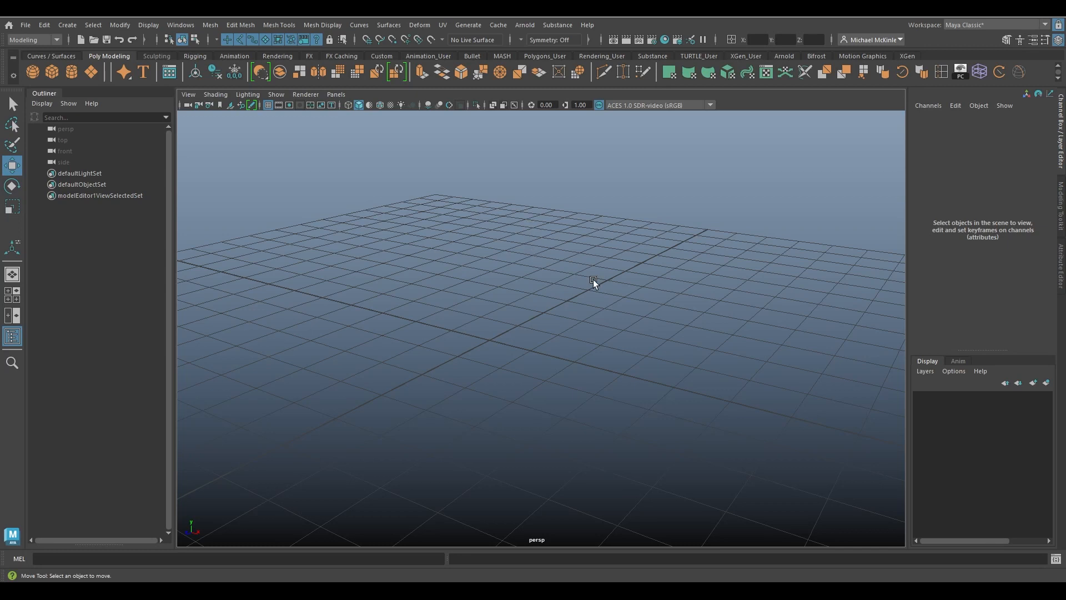
pyautogui.press('space')
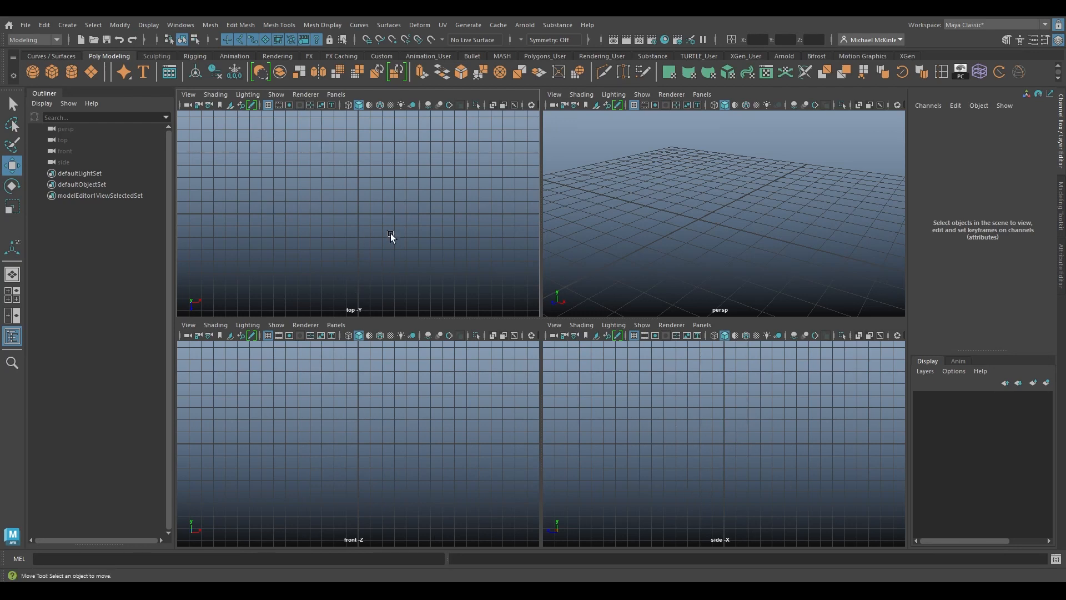
pyautogui.press('space')
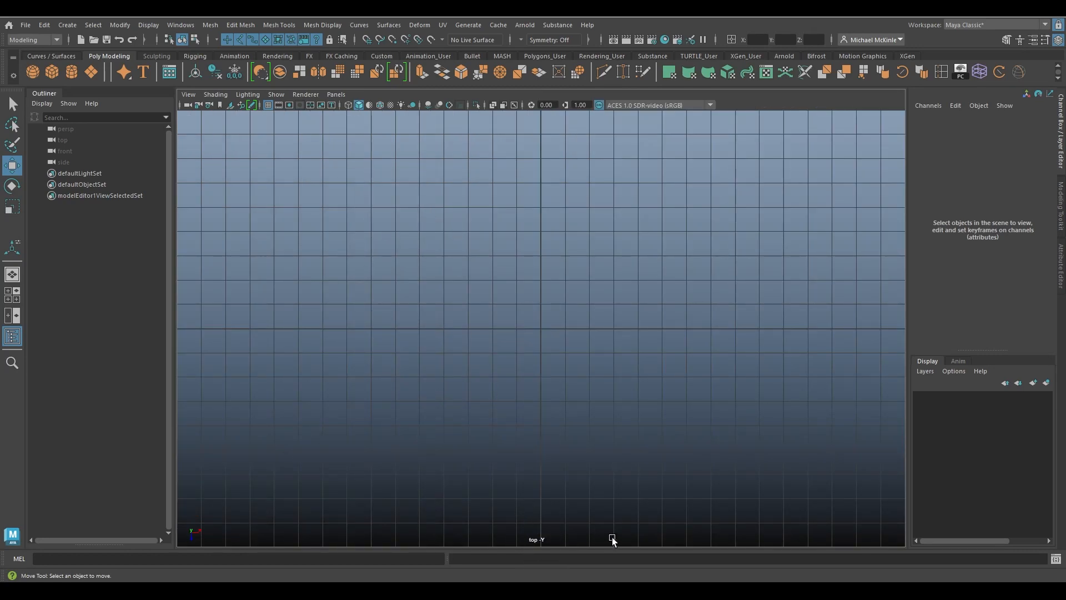
pyautogui.press('space')
pyautogui.press('space')
pyautogui.press('space')
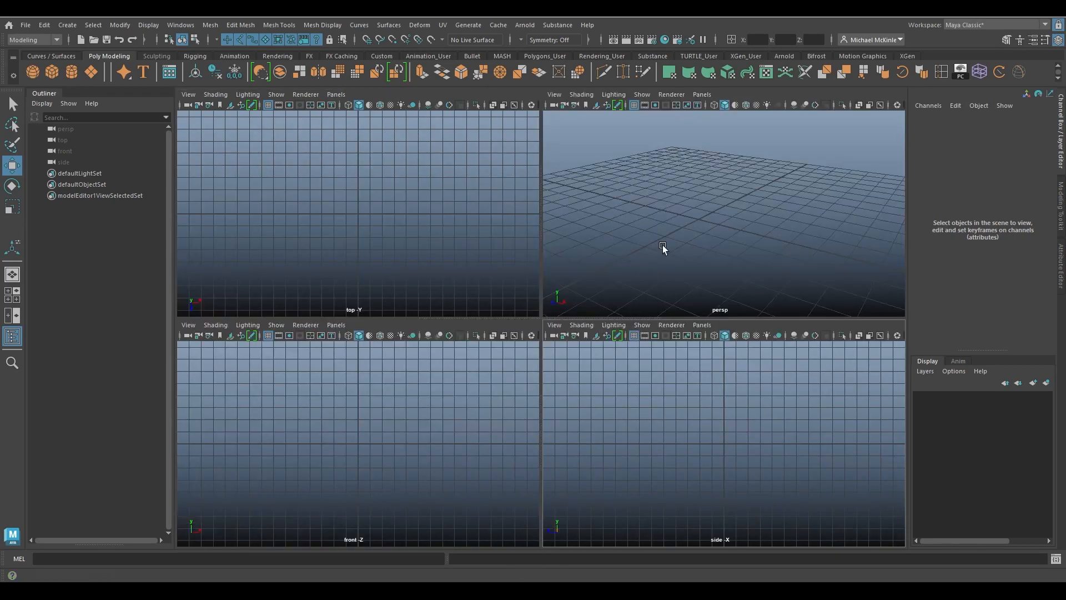
pyautogui.press('space')
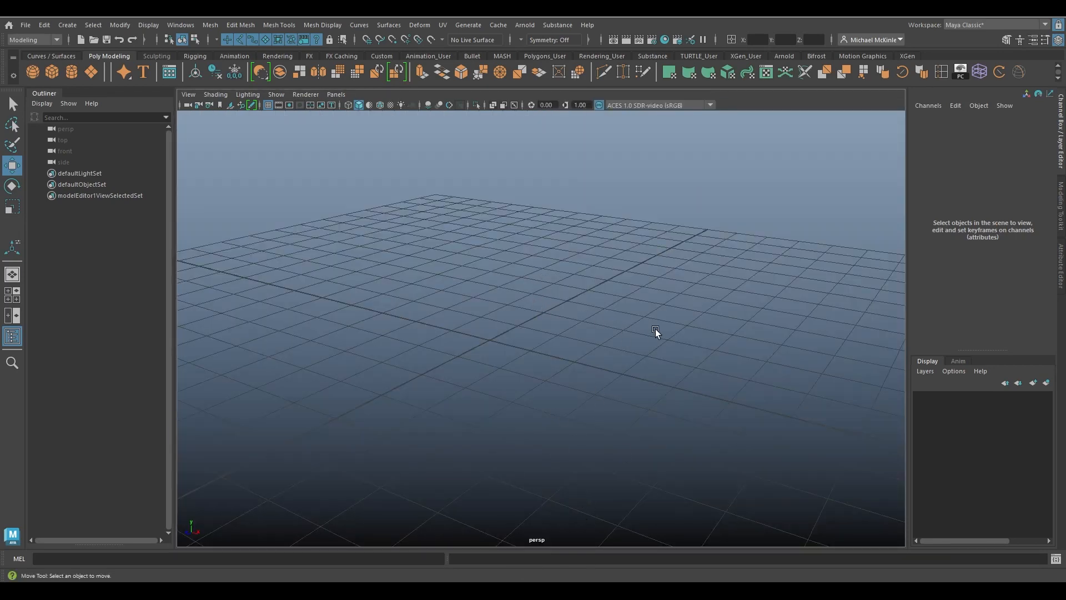
# Create a polygon cube at the origin using the hotbox in the perspective view.
pyautogui.keyDown('alt'); pyautogui.moveTo(657, 331); pyautogui.dragTo(632, 337); pyautogui.keyUp('alt')
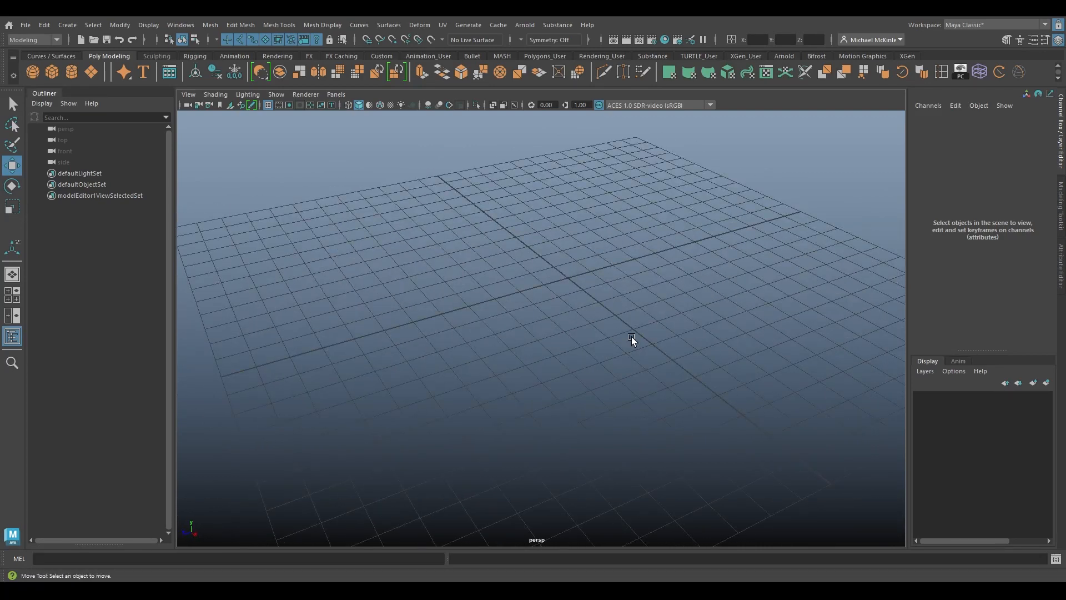
pyautogui.keyDown('alt'); pyautogui.moveTo(591, 342); pyautogui.dragTo(551, 305); pyautogui.keyUp('alt')
pyautogui.press('space')
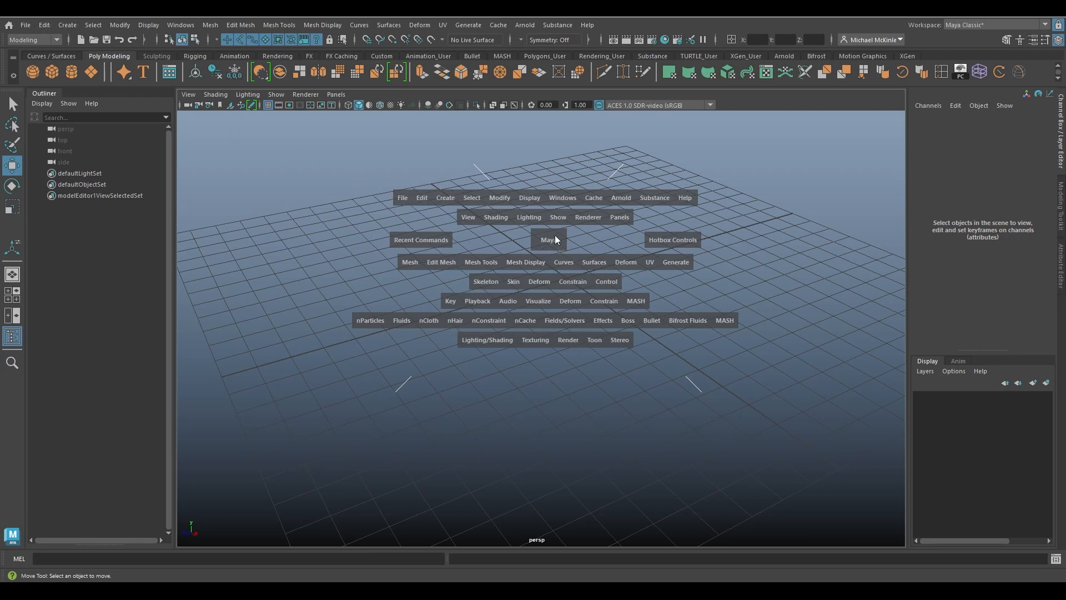
pyautogui.press('space')
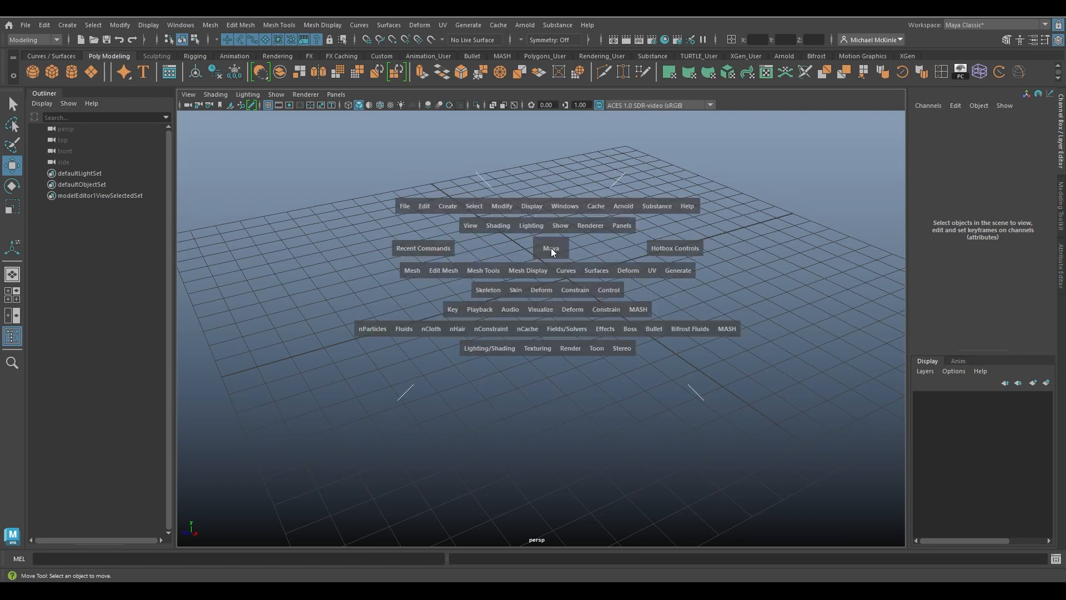
pyautogui.click(447, 206)
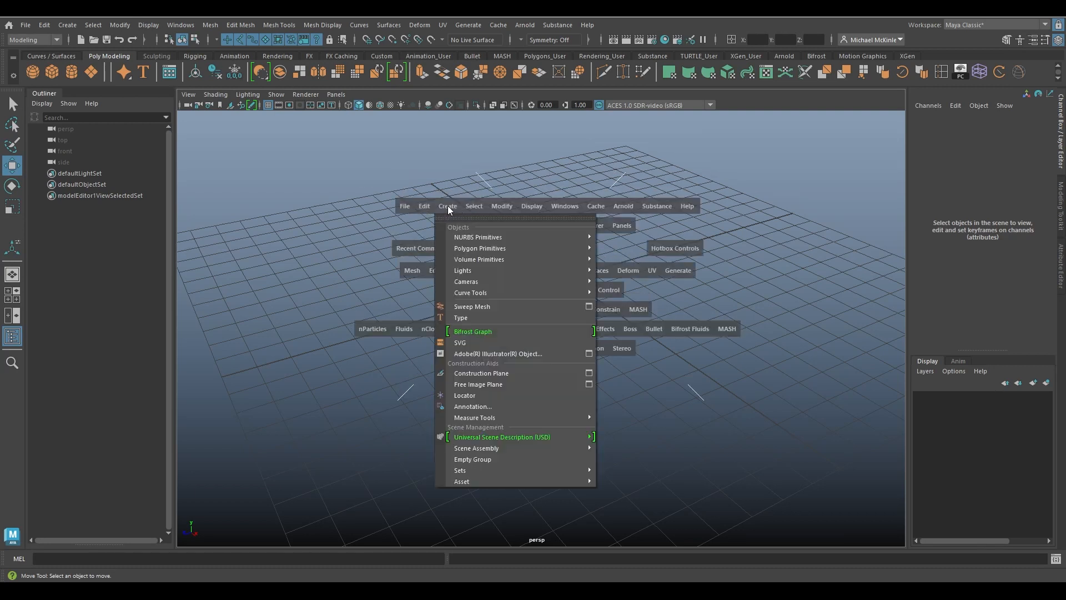
pyautogui.moveTo(516, 248)
pyautogui.click(633, 259)
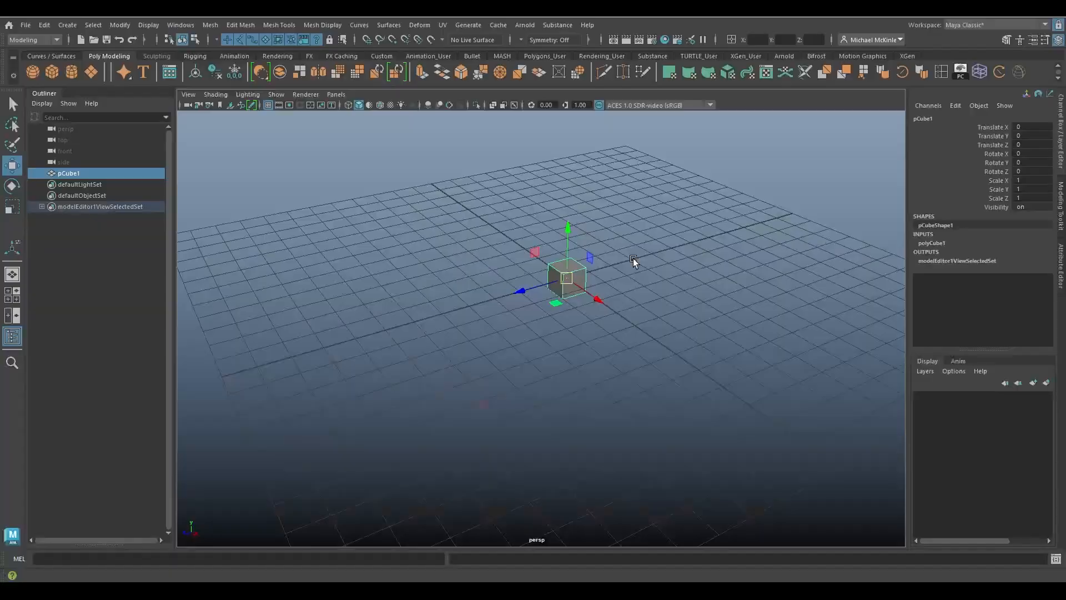
# Bring up the hotbox over the viewport and examine the camera-view choices at its centre and its surrounding zones.
pyautogui.keyDown('alt'); pyautogui.moveTo(618, 319); pyautogui.dragTo(718, 395); pyautogui.keyUp('alt')
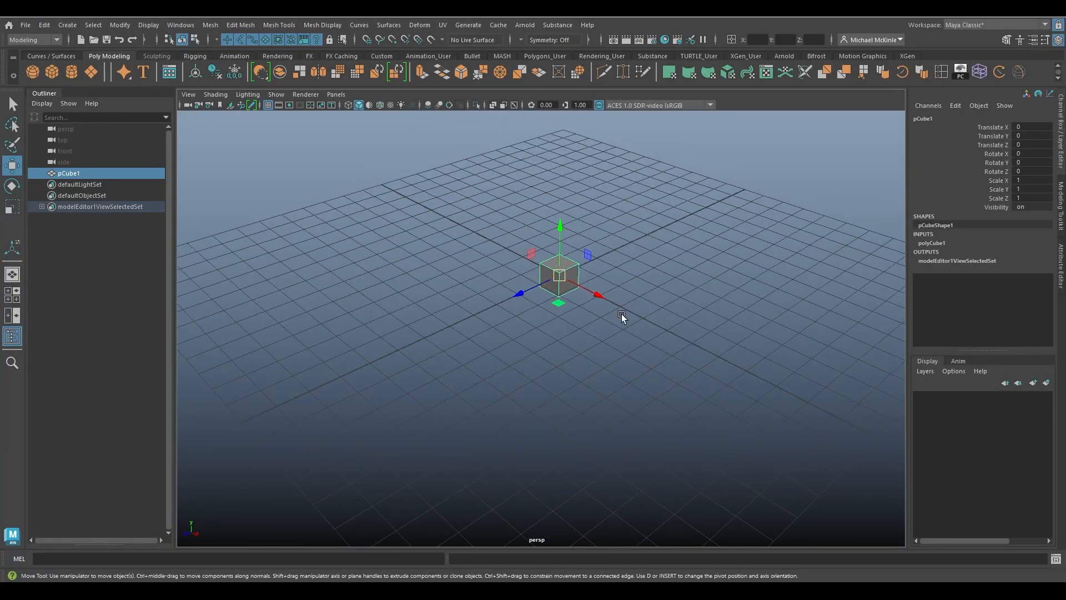
pyautogui.press('space')
pyautogui.press('space')
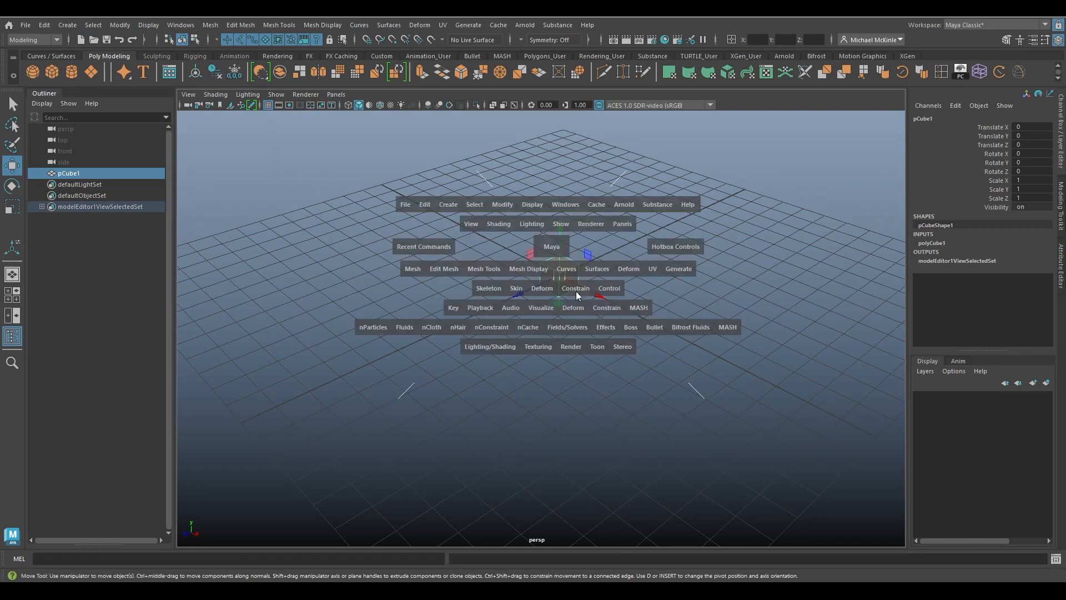
pyautogui.click(552, 247)
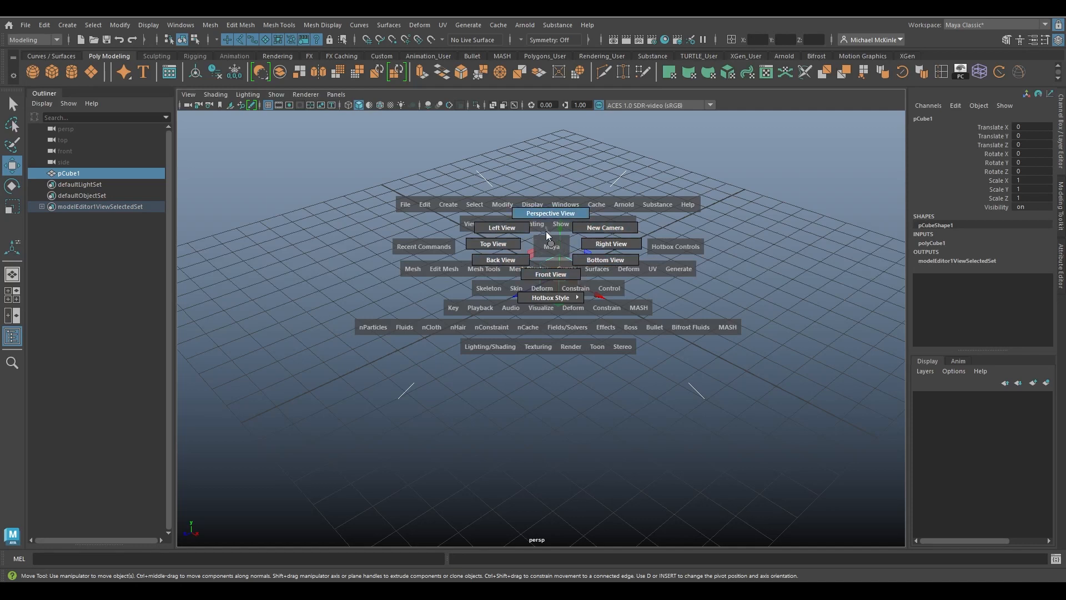
pyautogui.moveTo(546, 231); pyautogui.dragTo(612, 244)
pyautogui.moveTo(492, 244)
pyautogui.mouseDown()
pyautogui.moveTo(484, 251)
pyautogui.moveTo(495, 242)
pyautogui.mouseUp()
pyautogui.moveTo(550, 165); pyautogui.dragTo(550, 167)
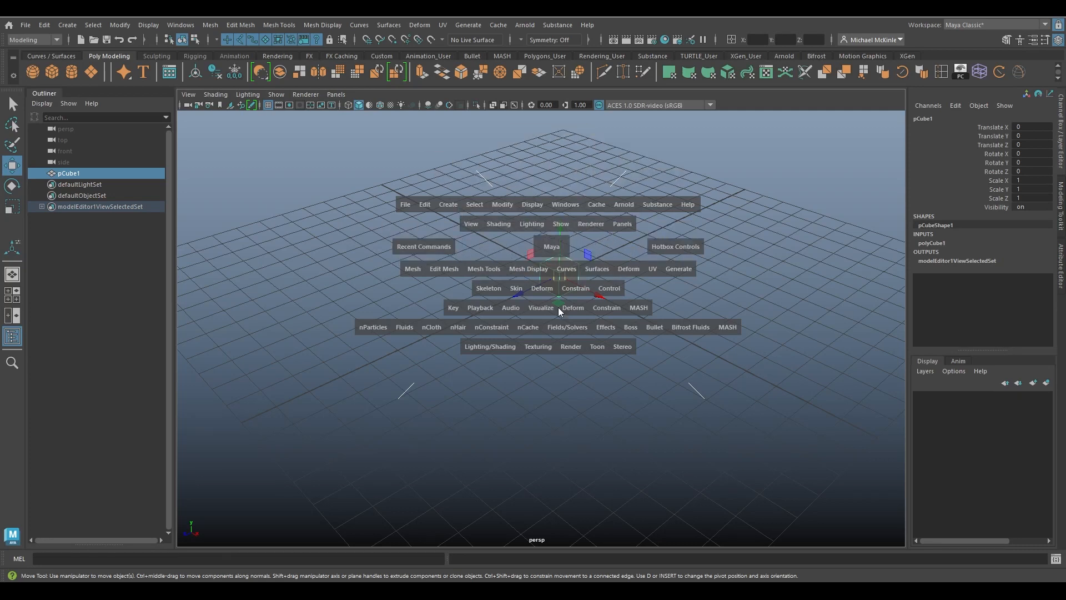
pyautogui.moveTo(556, 381); pyautogui.dragTo(556, 384)
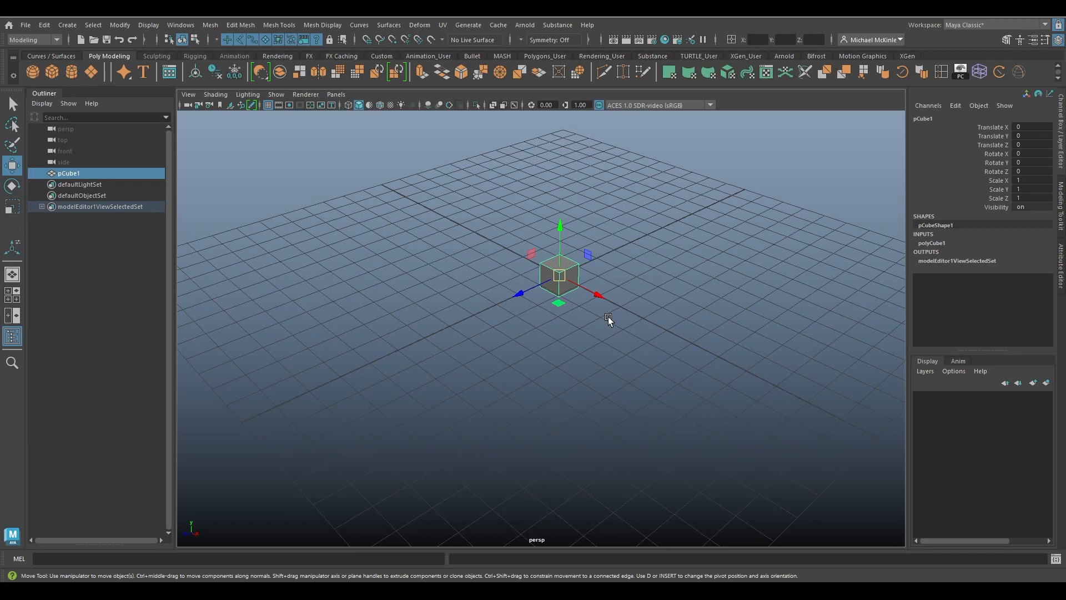
# Frame the selected cube in the perspective view and inspect it up close from several angles.
pyautogui.moveTo(630, 270)
pyautogui.keyDown('alt'); pyautogui.mouseDown()
pyautogui.moveTo(629, 256)
pyautogui.moveTo(636, 268)
pyautogui.mouseUp(); pyautogui.keyUp('alt')
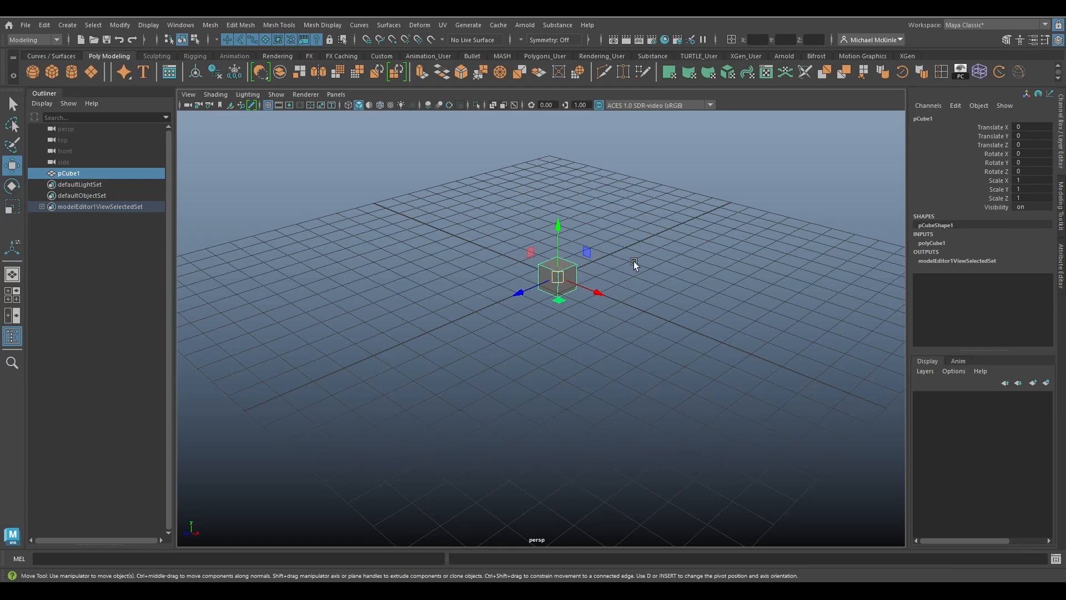
pyautogui.keyDown('alt'); pyautogui.moveTo(480, 311); pyautogui.dragTo(493, 331); pyautogui.keyUp('alt')
pyautogui.press('f')
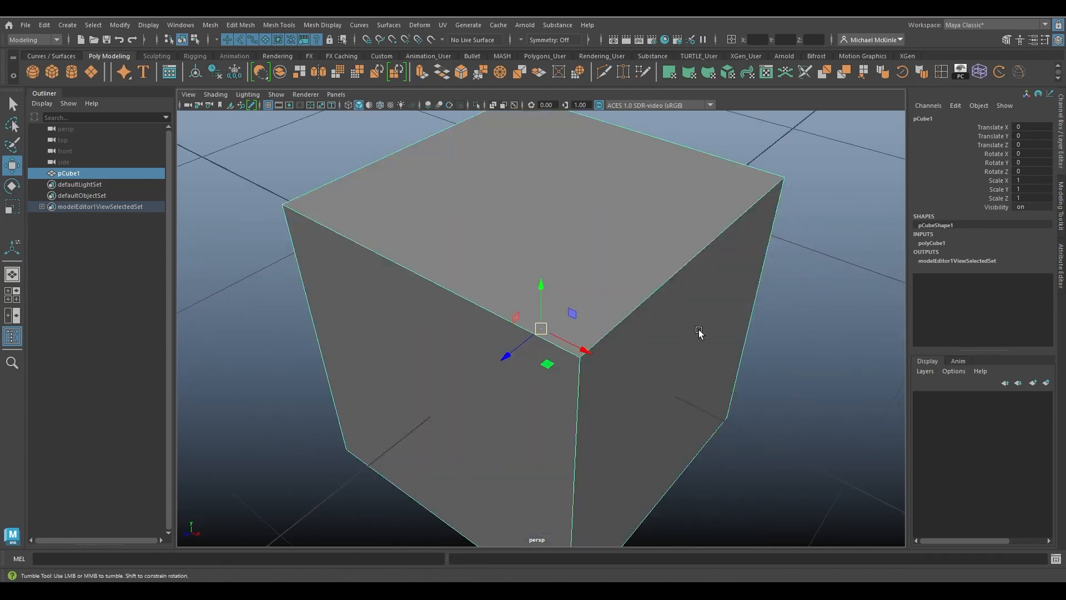
pyautogui.keyDown('alt'); pyautogui.moveTo(700, 333); pyautogui.dragTo(724, 284); pyautogui.keyUp('alt')
pyautogui.keyDown('alt'); pyautogui.moveTo(724, 284); pyautogui.dragTo(626, 280, button='right'); pyautogui.keyUp('alt')
pyautogui.keyDown('alt'); pyautogui.moveTo(626, 279); pyautogui.dragTo(595, 304); pyautogui.keyUp('alt')
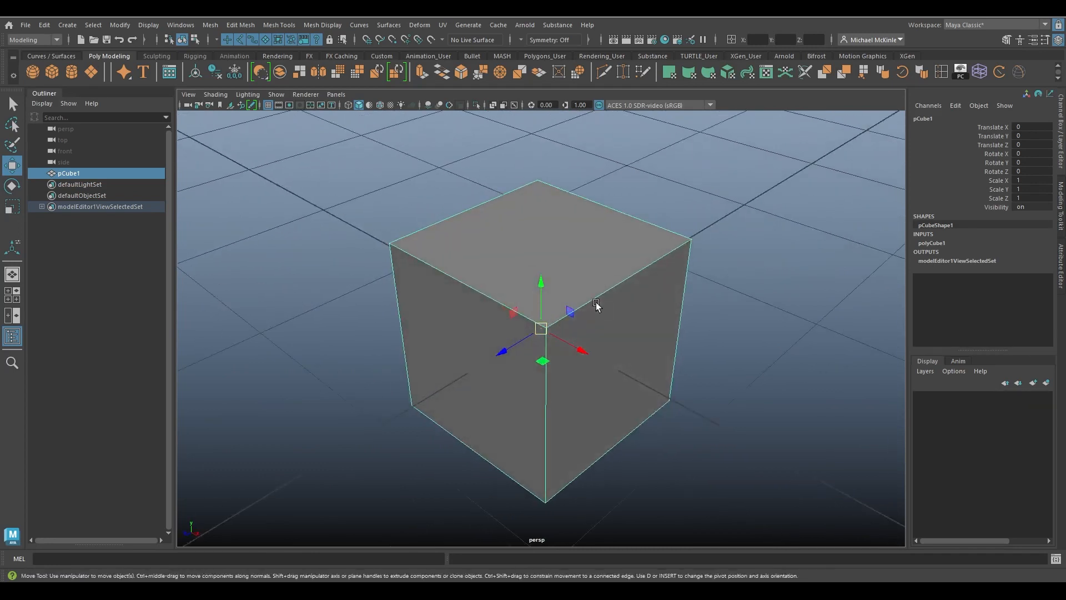
pyautogui.keyDown('alt'); pyautogui.moveTo(688, 340); pyautogui.dragTo(708, 305); pyautogui.keyUp('alt')
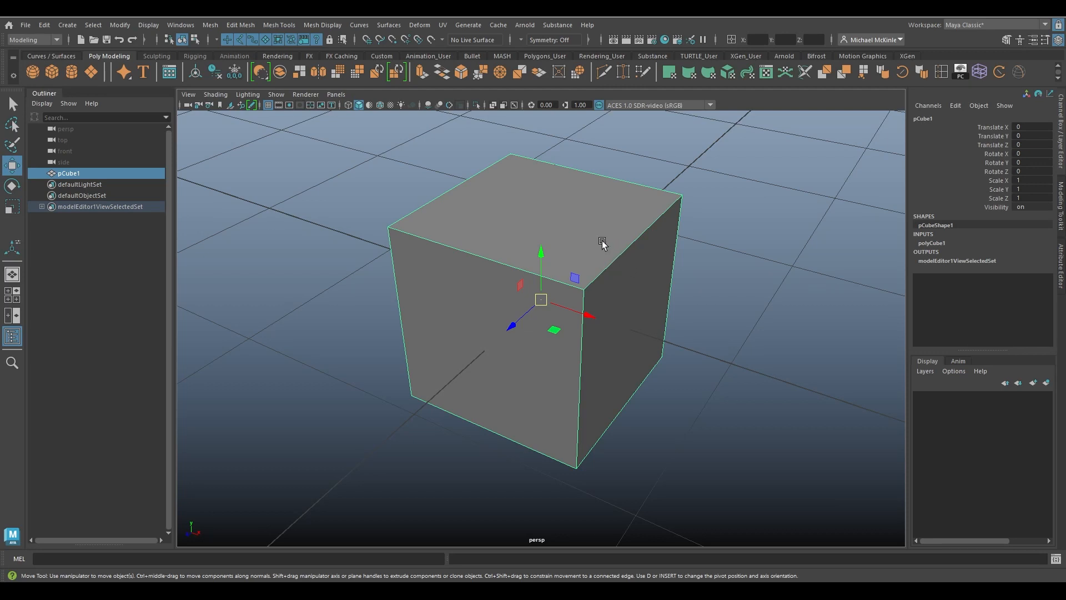
# Switch the cube to edge component mode and try selecting on its side faces.
pyautogui.rightClick(562, 200)
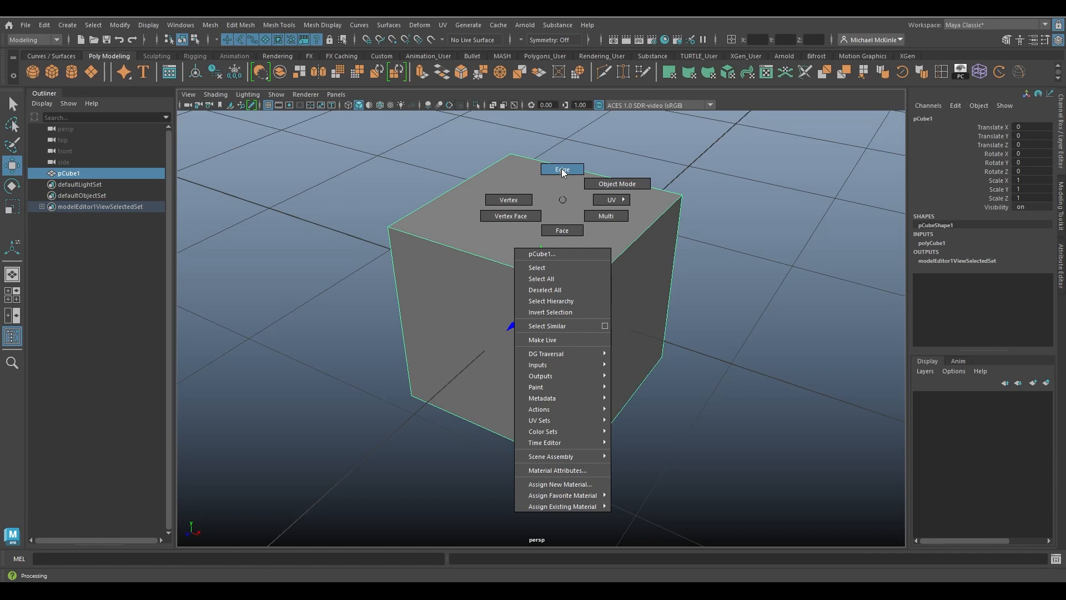
pyautogui.moveTo(562, 172); pyautogui.dragTo(564, 173, button='right')
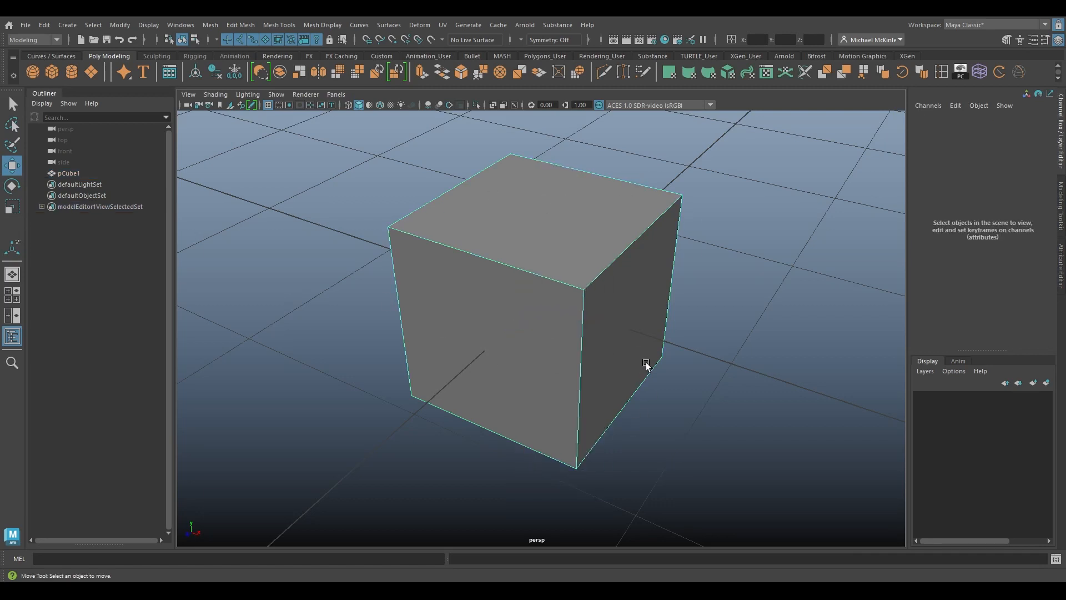
pyautogui.keyDown('alt'); pyautogui.moveTo(631, 309); pyautogui.dragTo(534, 273); pyautogui.keyUp('alt')
pyautogui.click(550, 332)
pyautogui.click(442, 333)
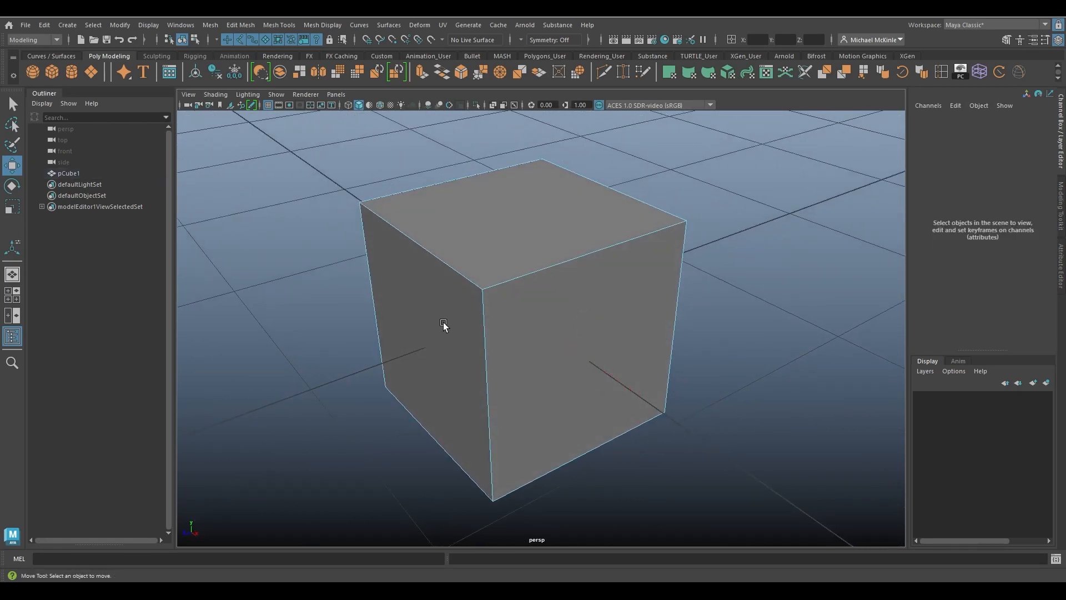
# Select individual edges around the cube's top and sides one at a time, finishing with a top edge.
pyautogui.click(579, 177)
pyautogui.click(555, 269)
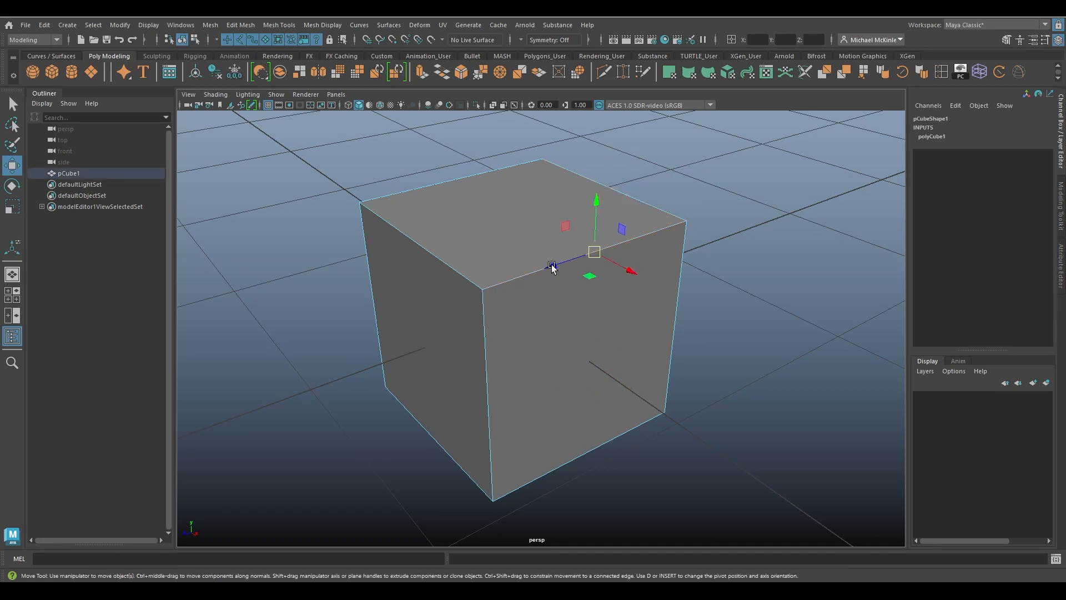
pyautogui.moveTo(690, 314)
pyautogui.keyDown('alt'); pyautogui.mouseDown()
pyautogui.moveTo(752, 317)
pyautogui.moveTo(752, 292)
pyautogui.moveTo(672, 307)
pyautogui.mouseUp(); pyautogui.keyUp('alt')
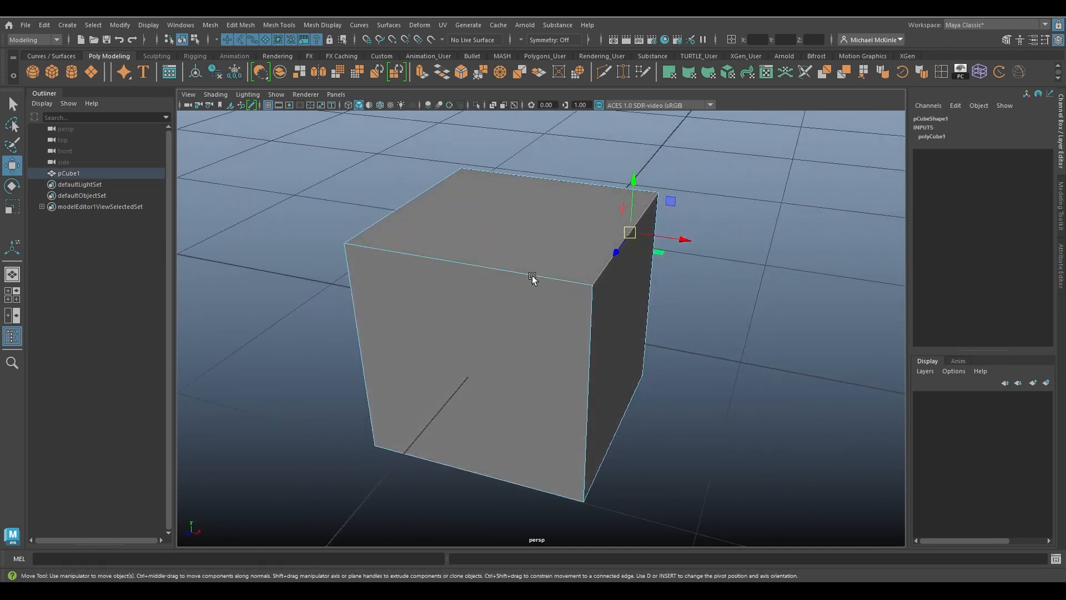
pyautogui.click(525, 282)
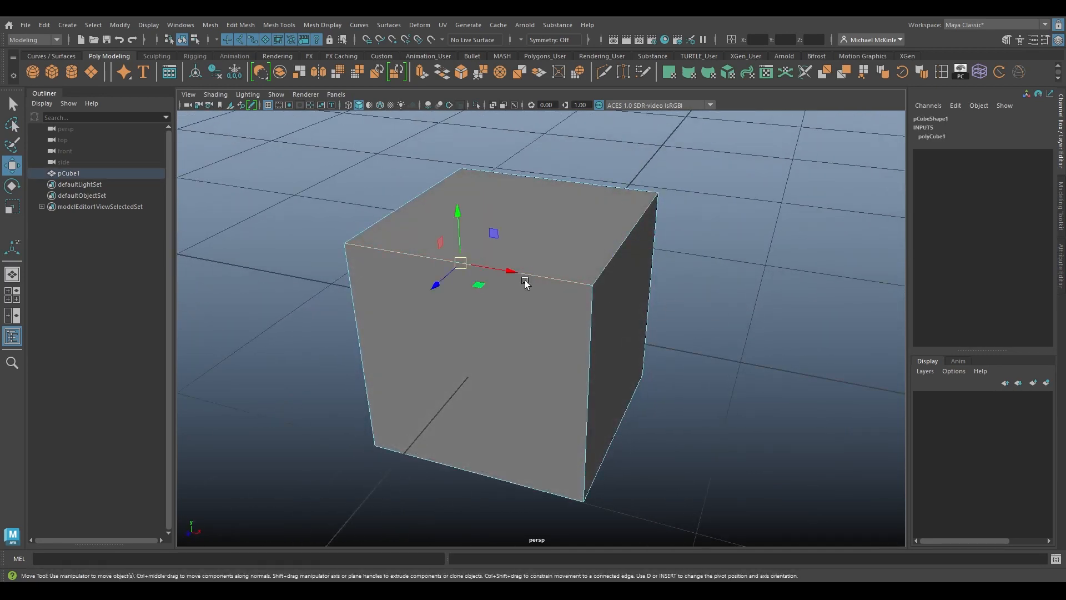
pyautogui.click(351, 275)
pyautogui.click(374, 248)
# Move the selected top edge of the cube to reshape its upper side.
pyautogui.moveTo(459, 215)
pyautogui.mouseDown()
pyautogui.moveTo(464, 255)
pyautogui.moveTo(460, 205)
pyautogui.moveTo(461, 228)
pyautogui.mouseUp()
pyautogui.keyDown('alt'); pyautogui.moveTo(550, 284); pyautogui.dragTo(437, 258); pyautogui.keyUp('alt')
pyautogui.moveTo(357, 223); pyautogui.dragTo(391, 245)
pyautogui.keyDown('alt'); pyautogui.moveTo(464, 253); pyautogui.dragTo(490, 300); pyautogui.keyUp('alt')
# Try rotating and scaling the selected top edge, undo both changes and return to the Move tool.
pyautogui.press('e')
pyautogui.moveTo(436, 248)
pyautogui.mouseDown()
pyautogui.moveTo(424, 255)
pyautogui.moveTo(424, 222)
pyautogui.moveTo(429, 238)
pyautogui.moveTo(507, 225)
pyautogui.moveTo(433, 245)
pyautogui.moveTo(457, 250)
pyautogui.mouseUp()
pyautogui.press('r')
pyautogui.click(462, 233)
pyautogui.hotkey('ctrl', 'z')
pyautogui.hotkey('ctrl', 'z')
pyautogui.keyDown('alt'); pyautogui.moveTo(518, 282); pyautogui.dragTo(578, 335); pyautogui.keyUp('alt')
pyautogui.press('w')
pyautogui.keyDown('alt'); pyautogui.moveTo(542, 231); pyautogui.dragTo(534, 311); pyautogui.keyUp('alt')
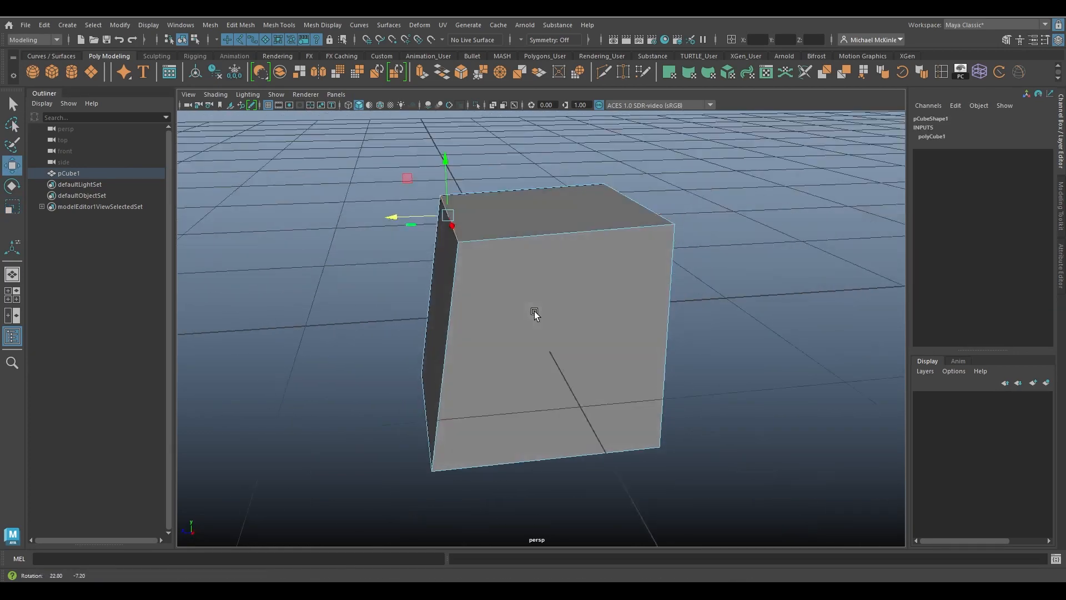
# Switch the cube to vertex component mode and bring its corners close in the perspective view.
pyautogui.rightClick(525, 227)
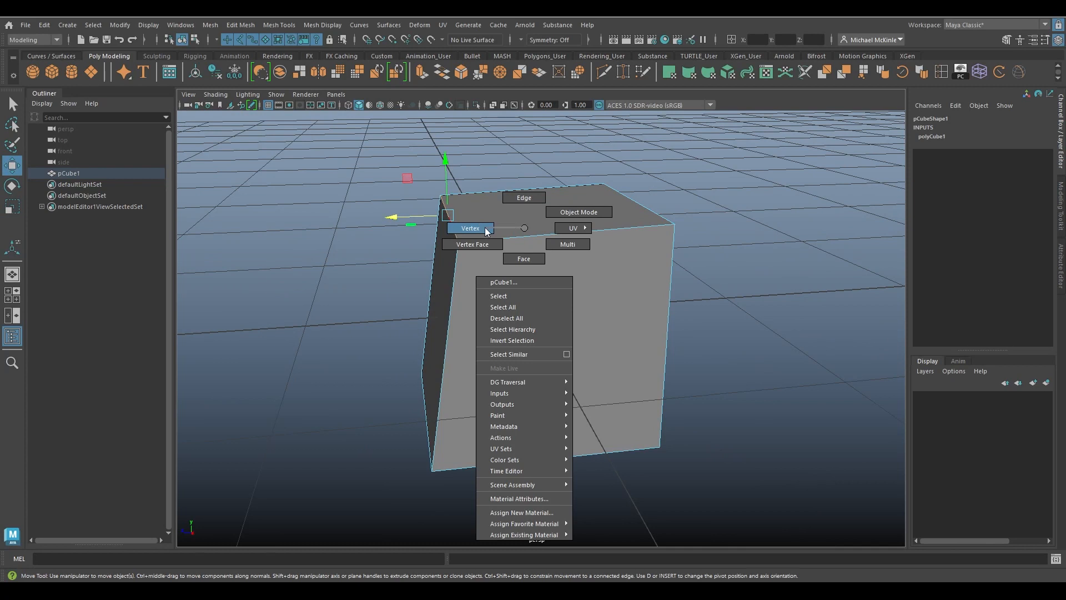
pyautogui.click(471, 228)
pyautogui.keyDown('alt'); pyautogui.moveTo(478, 229); pyautogui.dragTo(584, 234); pyautogui.keyUp('alt')
pyautogui.keyDown('alt'); pyautogui.moveTo(585, 234); pyautogui.dragTo(647, 253, button='right'); pyautogui.keyUp('alt')
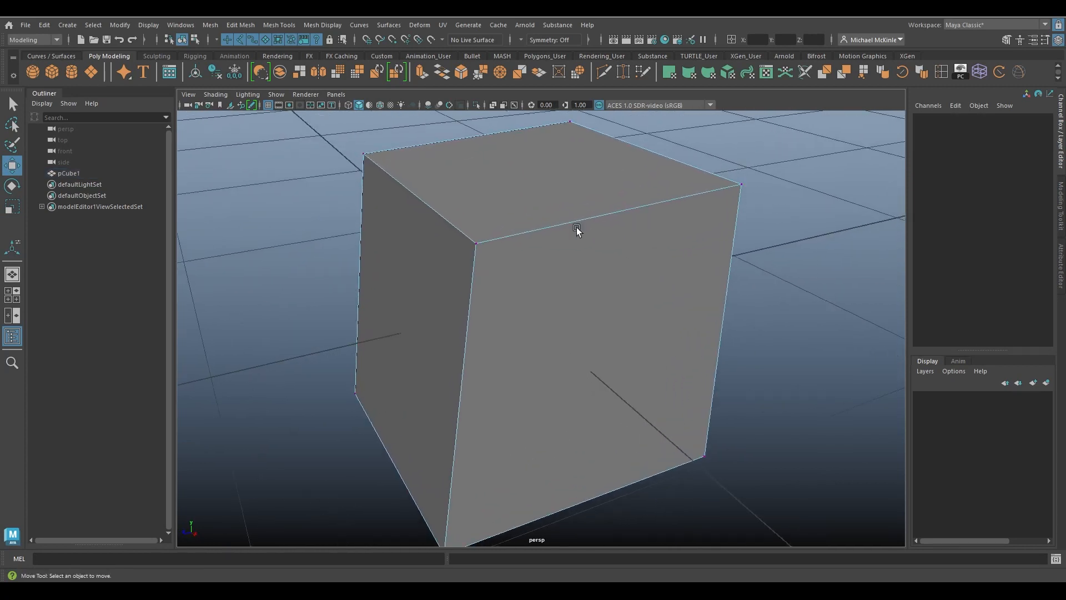
pyautogui.keyDown('alt'); pyautogui.moveTo(631, 288); pyautogui.dragTo(673, 283); pyautogui.keyUp('alt')
pyautogui.keyDown('alt'); pyautogui.moveTo(673, 283); pyautogui.dragTo(632, 289, button='right'); pyautogui.keyUp('alt')
# Box-select the cube's corner vertices one at a time, try moving an upper corner vertex and undo the move.
pyautogui.moveTo(684, 177); pyautogui.dragTo(747, 232)
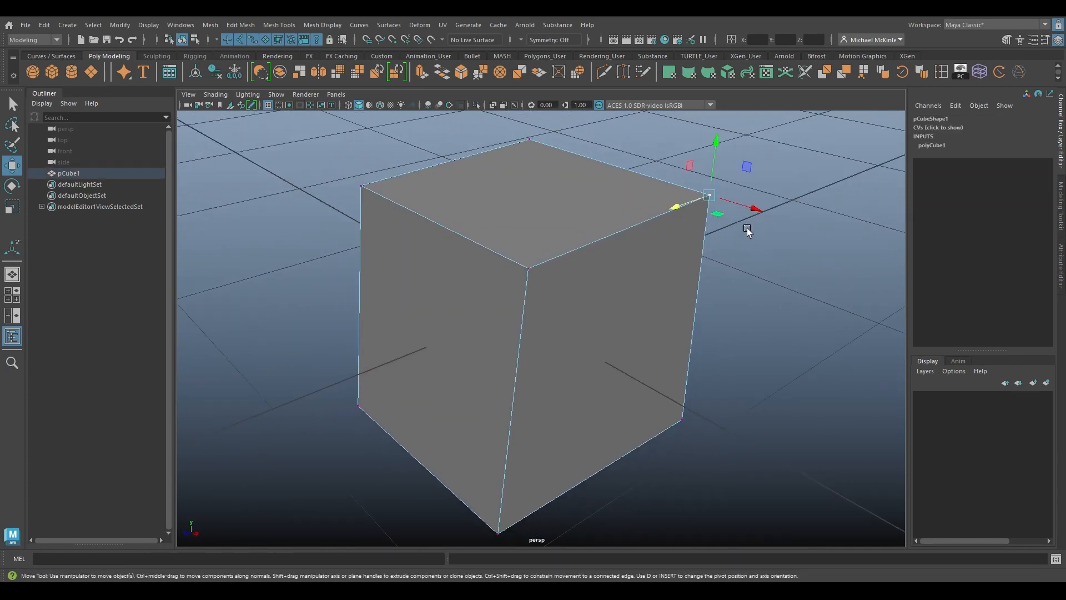
pyautogui.moveTo(575, 165); pyautogui.dragTo(479, 138)
pyautogui.moveTo(414, 168); pyautogui.dragTo(326, 224)
pyautogui.moveTo(508, 241); pyautogui.dragTo(566, 306)
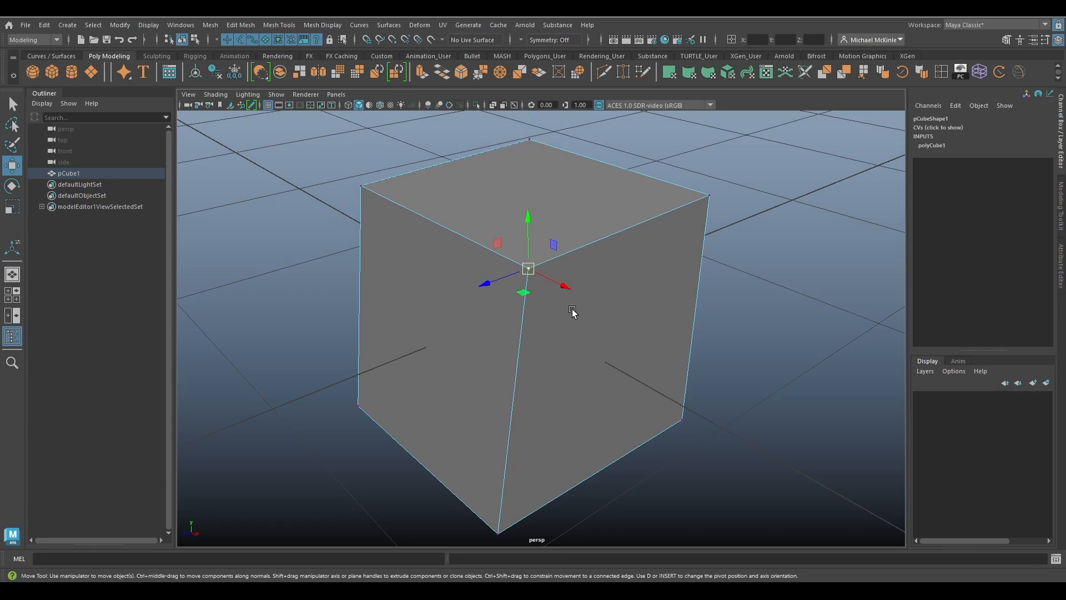
pyautogui.moveTo(661, 385); pyautogui.dragTo(714, 458)
pyautogui.moveTo(369, 369); pyautogui.dragTo(340, 439)
pyautogui.moveTo(378, 238)
pyautogui.mouseDown()
pyautogui.moveTo(324, 155)
pyautogui.moveTo(388, 233)
pyautogui.mouseUp()
pyautogui.hotkey('ctrl', 'z')
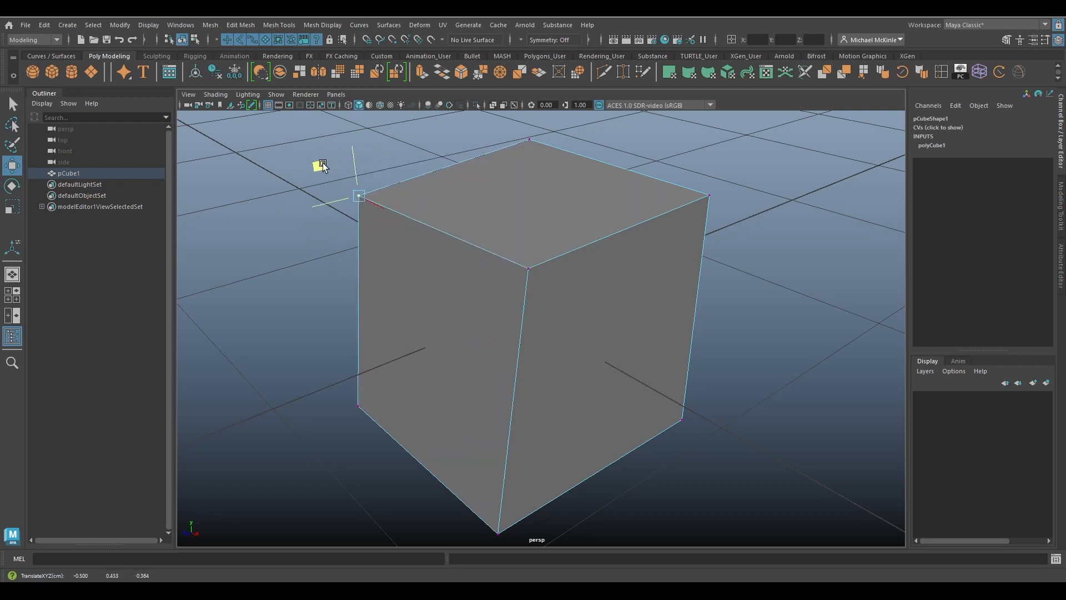
# Box-select the cube's four top vertices, try transforming them with the Move, Rotate and Scale tools, and undo the result.
pyautogui.keyDown('alt'); pyautogui.moveTo(501, 198); pyautogui.dragTo(500, 236); pyautogui.keyUp('alt')
pyautogui.moveTo(743, 283); pyautogui.dragTo(275, 118)
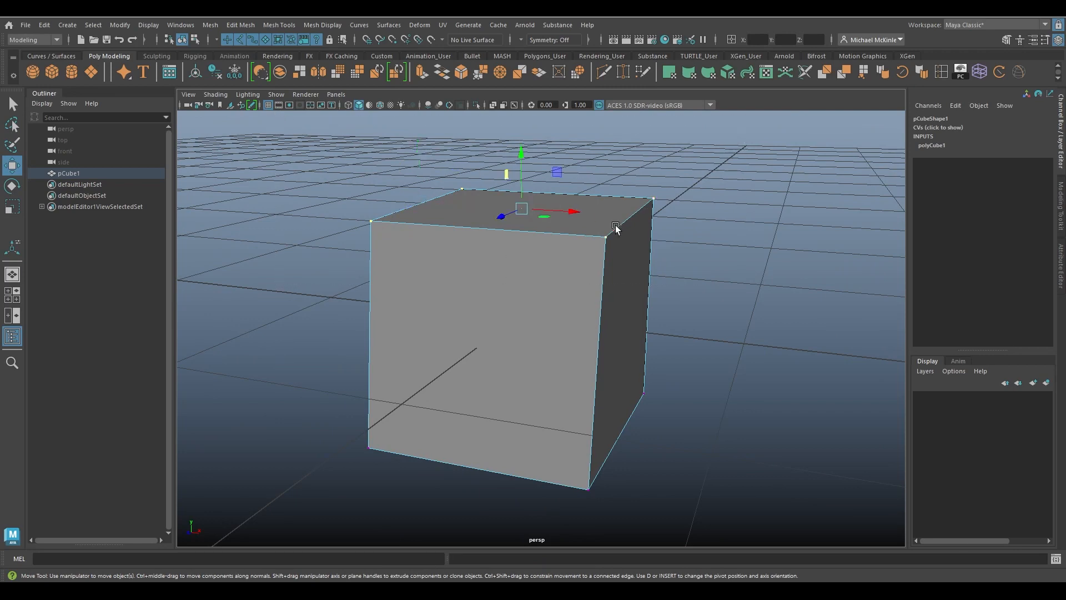
pyautogui.keyDown('alt'); pyautogui.moveTo(695, 265); pyautogui.dragTo(665, 292); pyautogui.keyUp('alt')
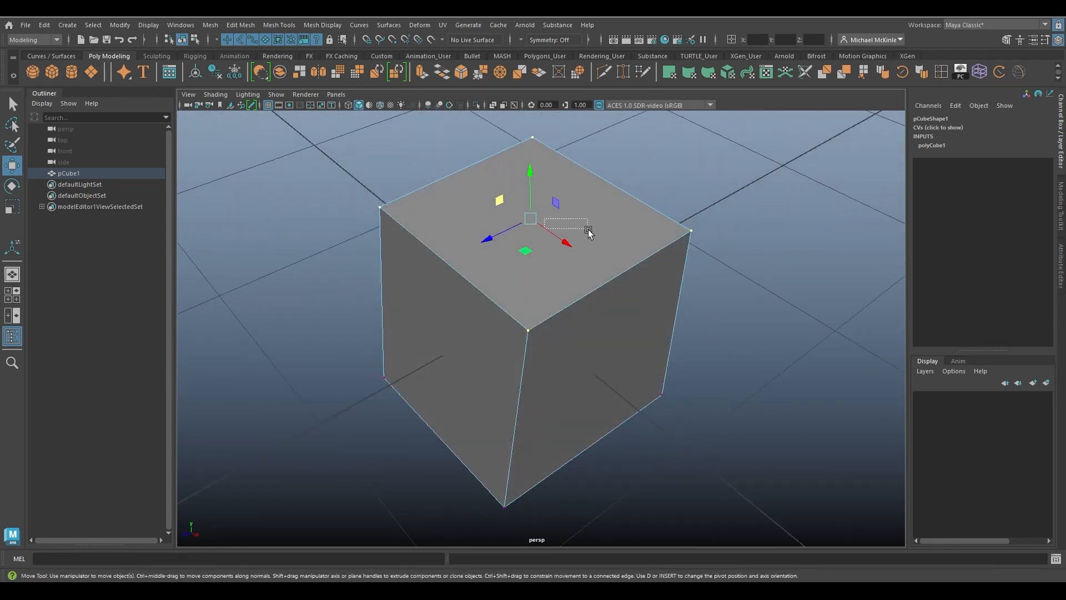
pyautogui.moveTo(527, 240); pyautogui.dragTo(485, 245)
pyautogui.press('e')
pyautogui.press('r')
pyautogui.hotkey('ctrl', 'z')
pyautogui.press('w')
pyautogui.keyDown('alt'); pyautogui.moveTo(667, 317); pyautogui.dragTo(602, 231); pyautogui.keyUp('alt')
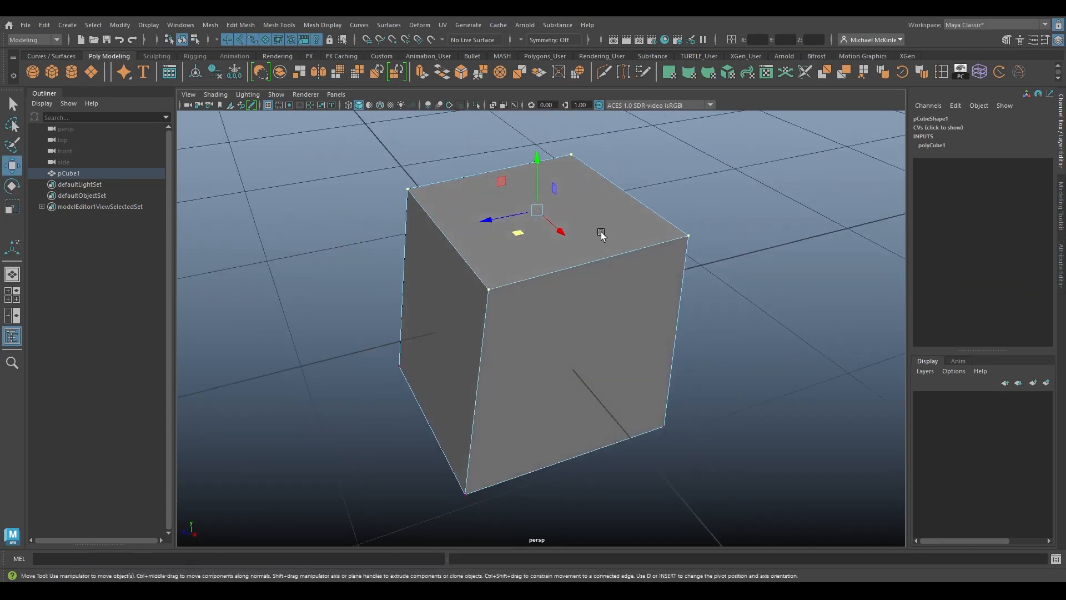
# Switch the cube to face component mode and select its front, top and side faces in turn.
pyautogui.rightClick(603, 236)
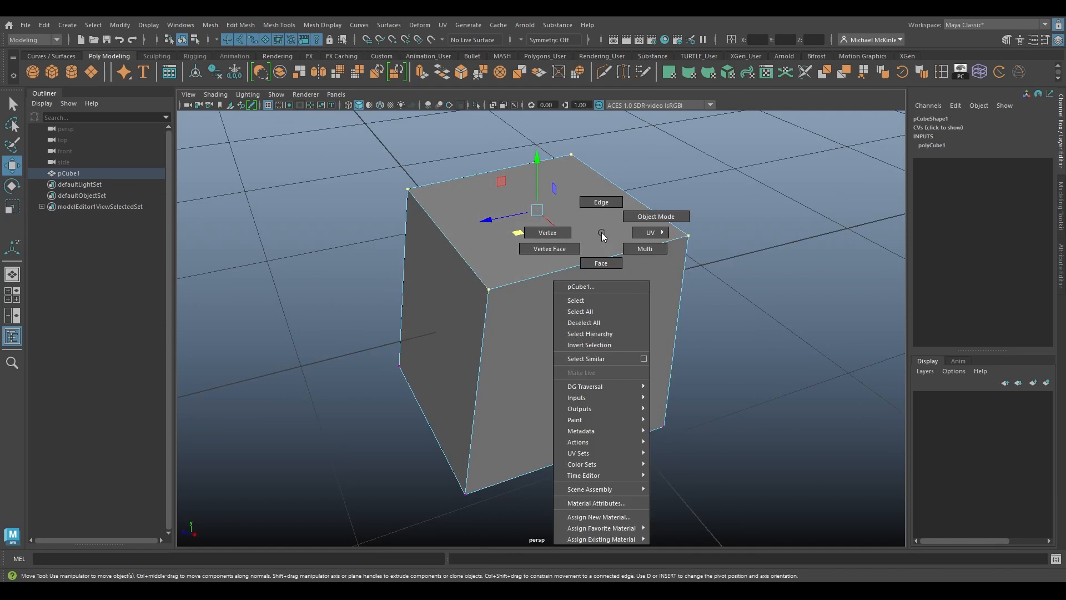
pyautogui.click(607, 268)
pyautogui.click(579, 328)
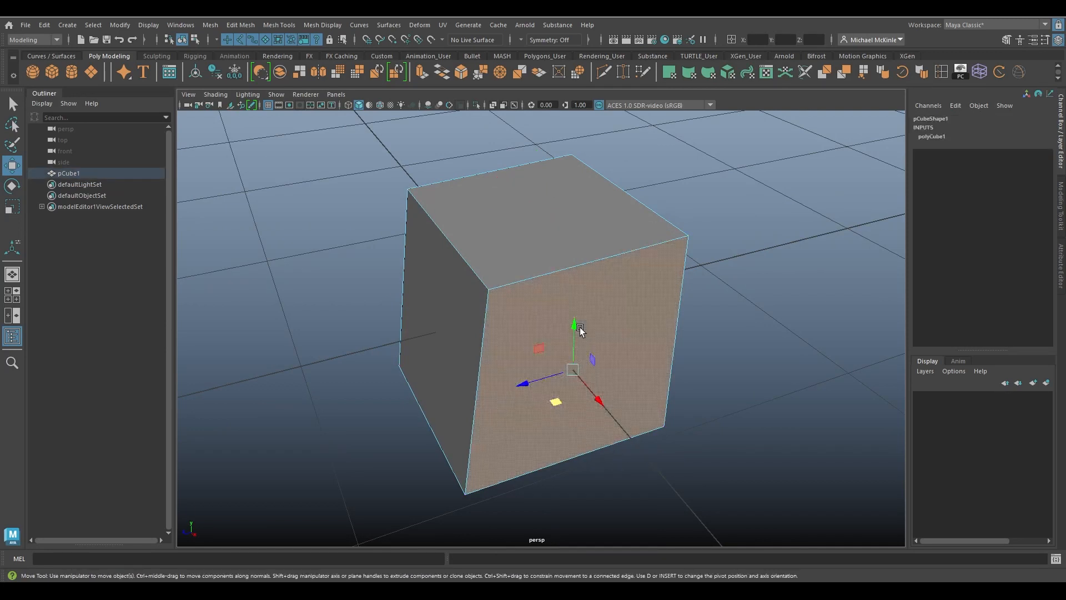
pyautogui.click(560, 233)
pyautogui.click(463, 294)
# Select further faces from different angles around the cube, finishing with the top face.
pyautogui.keyDown('alt'); pyautogui.moveTo(645, 312); pyautogui.dragTo(618, 301); pyautogui.keyUp('alt')
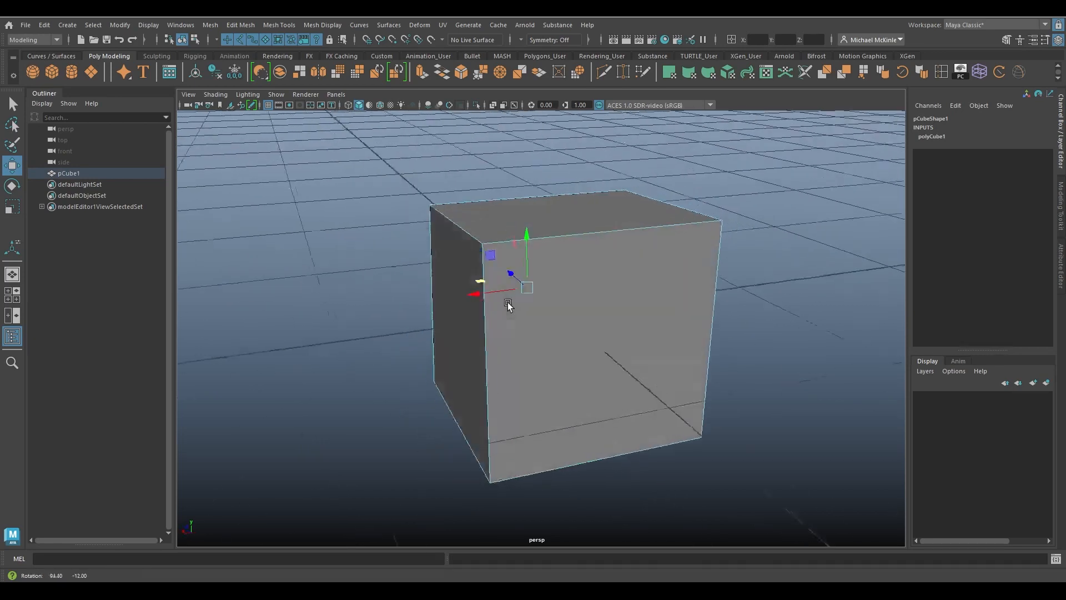
pyautogui.click(618, 301)
pyautogui.click(592, 224)
pyautogui.keyDown('alt'); pyautogui.moveTo(643, 254); pyautogui.dragTo(564, 307); pyautogui.keyUp('alt')
pyautogui.click(564, 307)
pyautogui.keyDown('alt'); pyautogui.moveTo(676, 280); pyautogui.dragTo(585, 305); pyautogui.keyUp('alt')
pyautogui.click(547, 238)
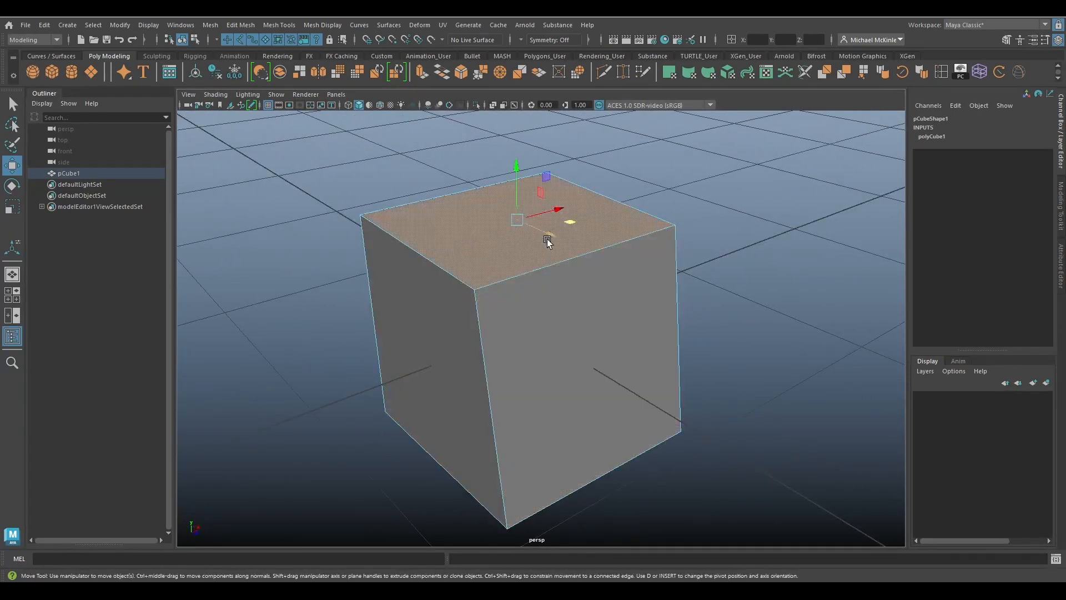
# Try moving, rotating and scaling the top face, undo the transforms and return to the Move tool.
pyautogui.keyDown('alt'); pyautogui.moveTo(548, 239); pyautogui.dragTo(485, 238); pyautogui.keyUp('alt')
pyautogui.press('e')
pyautogui.press('r')
pyautogui.hotkey('ctrl', 'z')
pyautogui.hotkey('ctrl', 'z')
pyautogui.hotkey('ctrl', 'z')
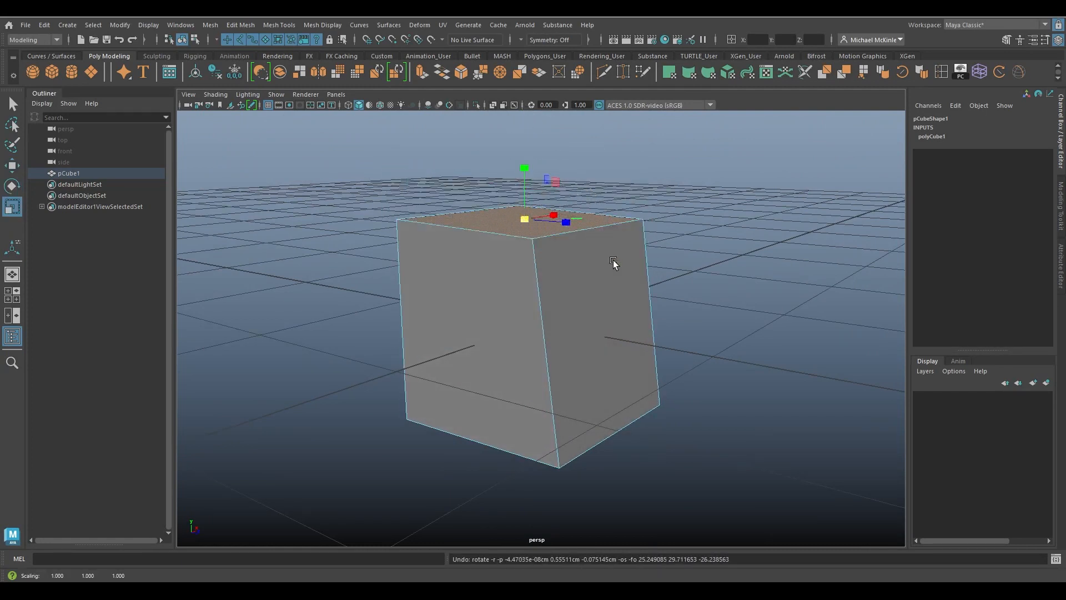
pyautogui.keyDown('alt'); pyautogui.moveTo(614, 262); pyautogui.dragTo(539, 292); pyautogui.keyUp('alt')
pyautogui.press('w')
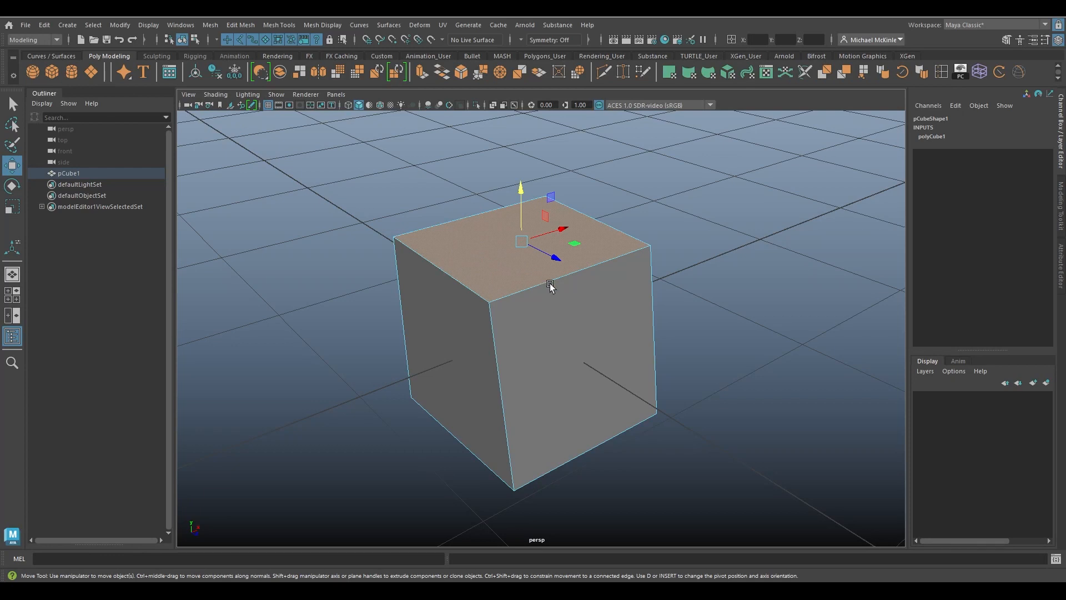
# Switch the cube to Multi component mode and select a mix of its vertices, edges and faces.
pyautogui.rightClick(486, 249)
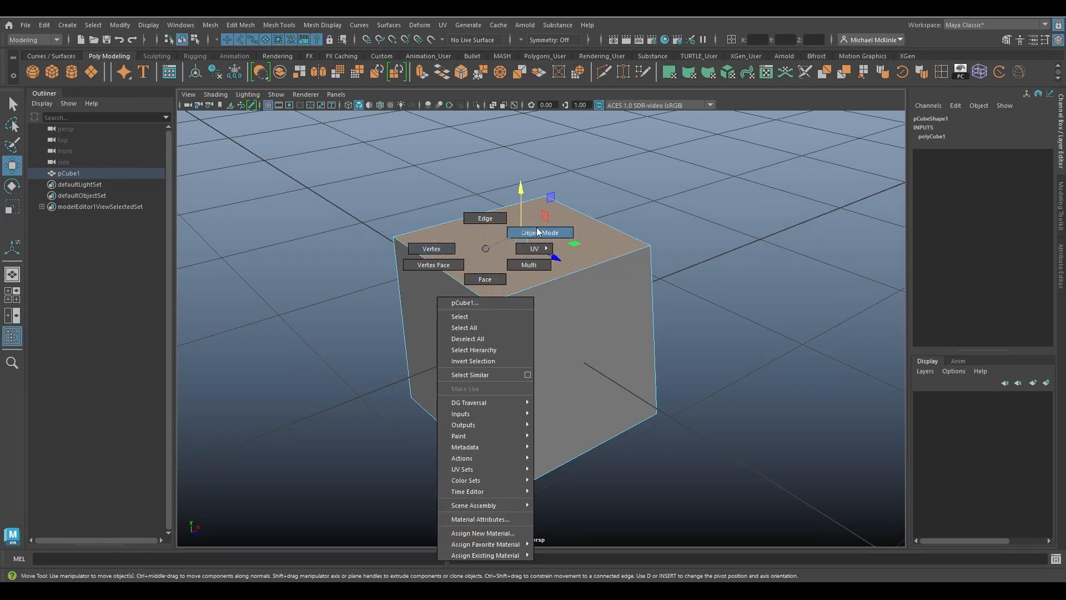
pyautogui.click(531, 266)
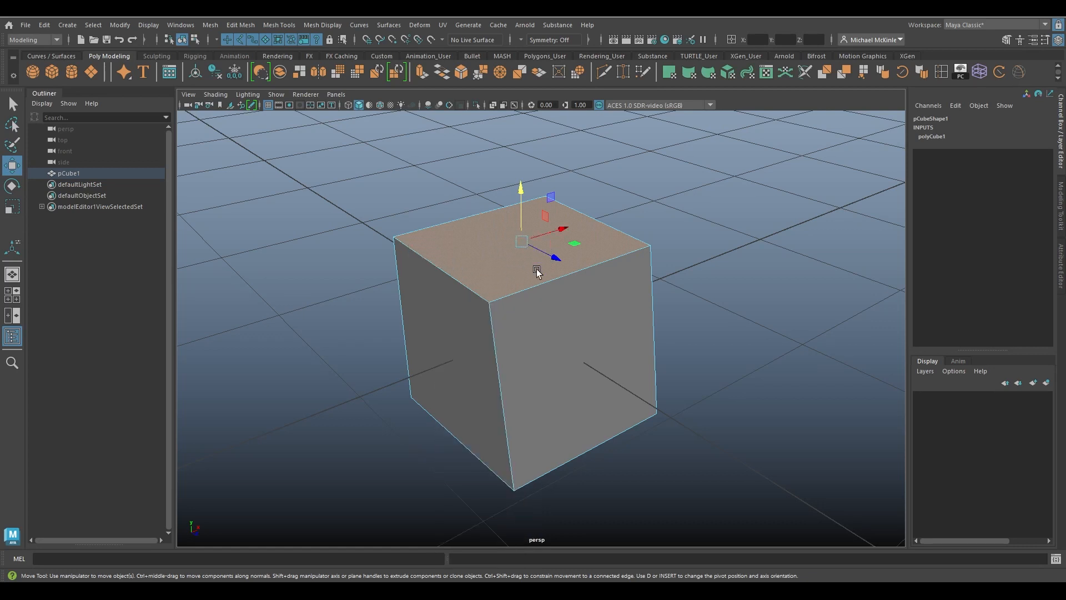
pyautogui.click(393, 237)
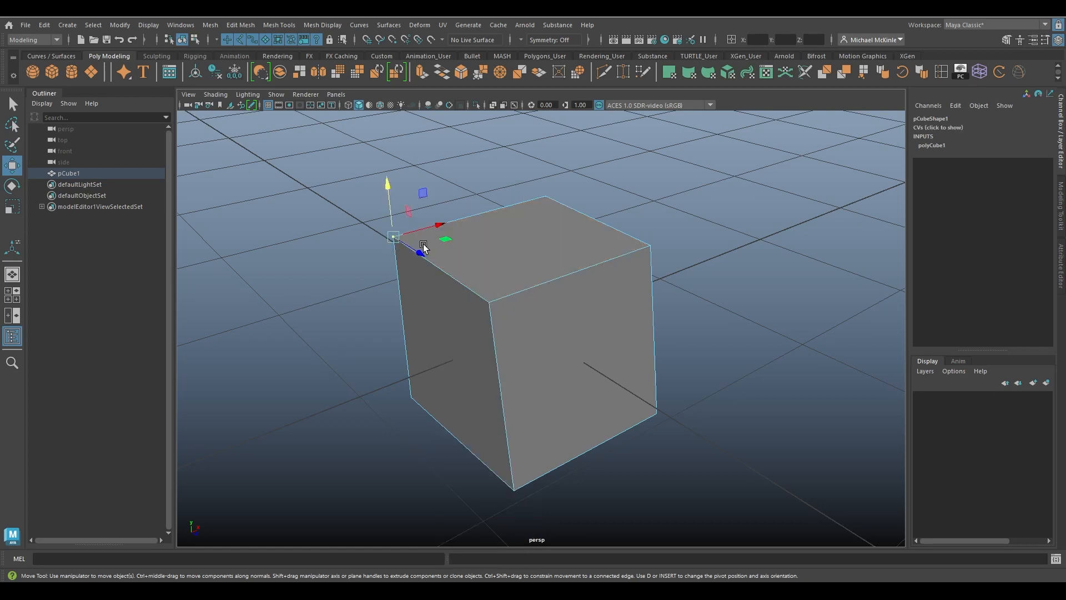
pyautogui.click(452, 284)
pyautogui.click(469, 284)
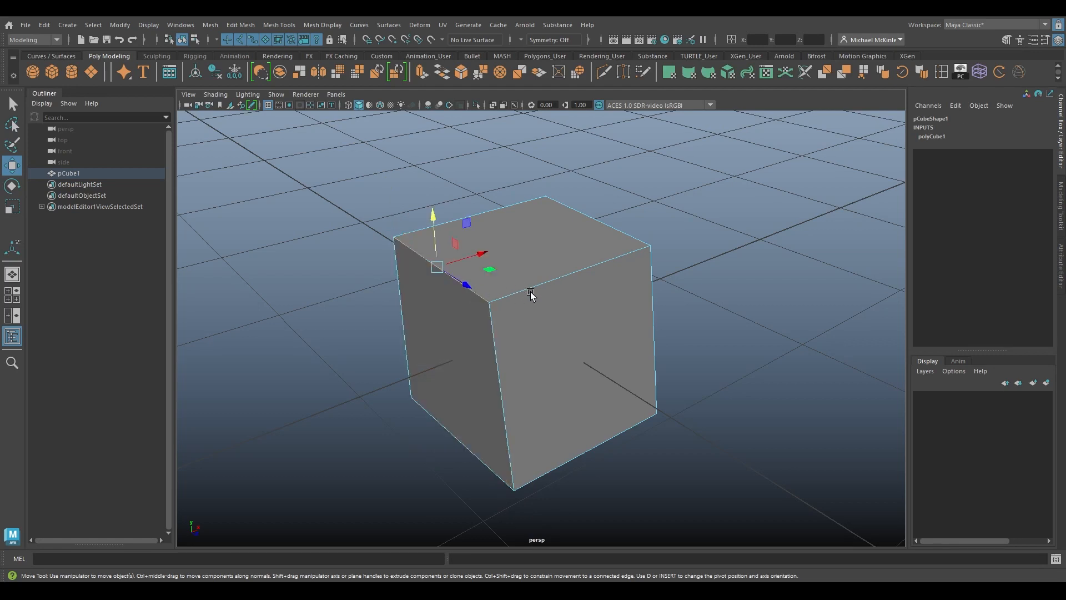
pyautogui.click(570, 282)
pyautogui.click(522, 267)
pyautogui.click(562, 349)
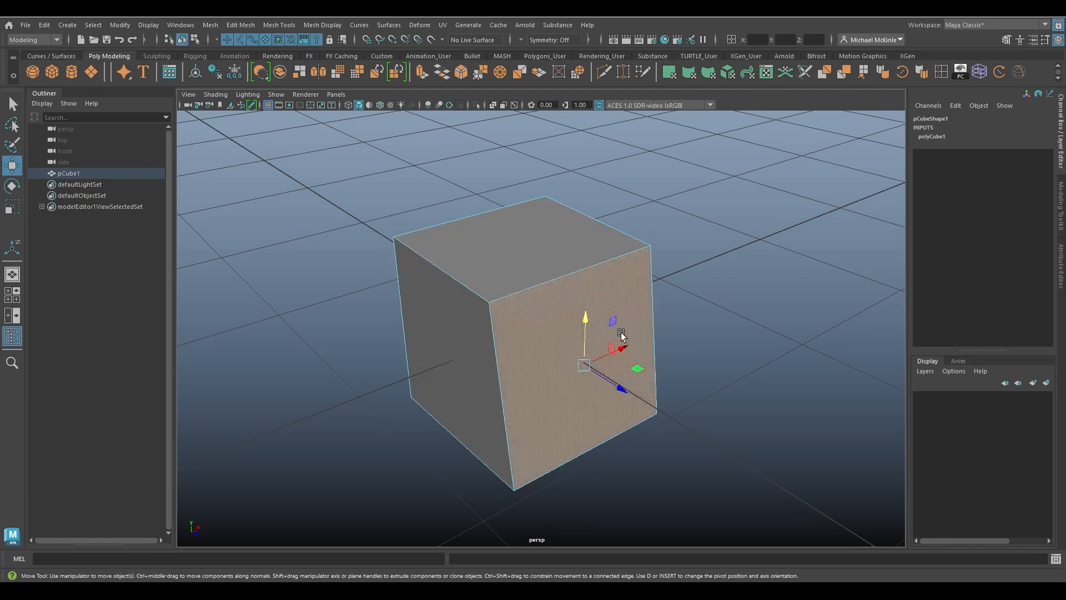
pyautogui.click(651, 245)
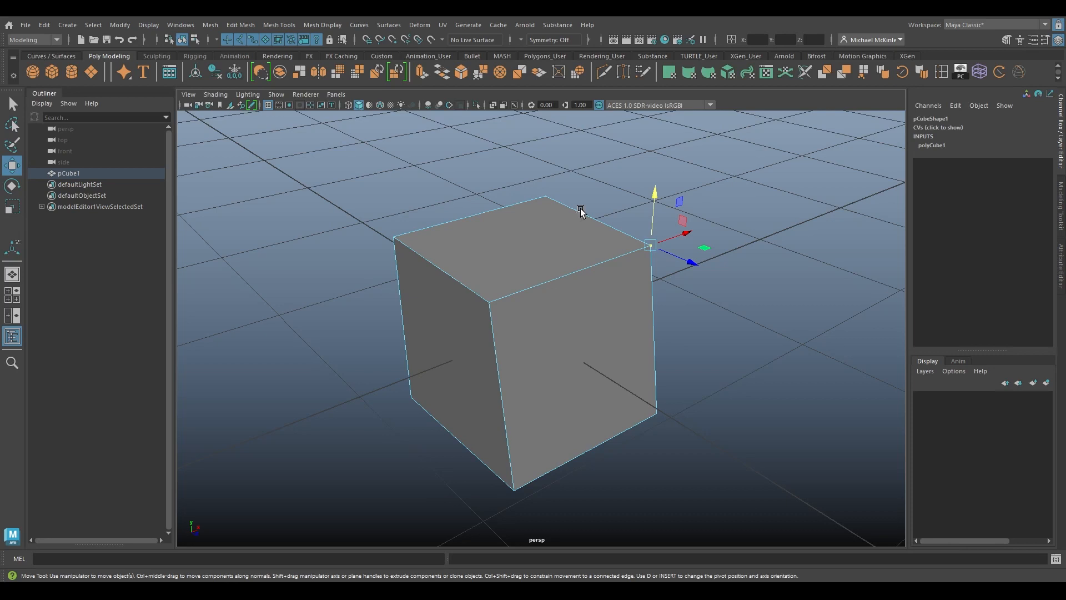
pyautogui.click(547, 194)
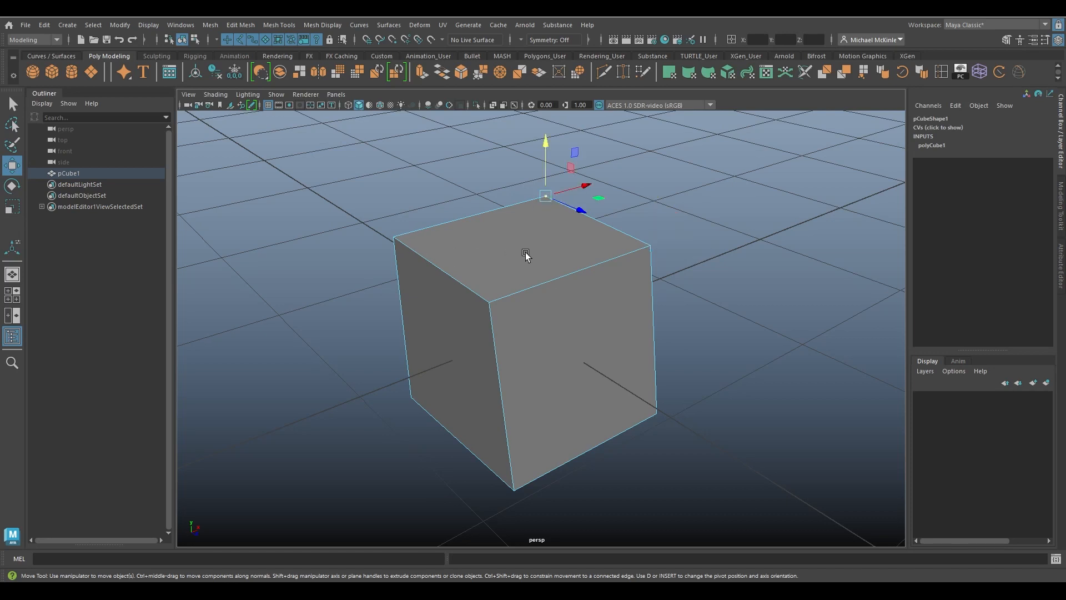
# Switch the cube back to edge mode and try edge selections, finishing with a vertical side edge.
pyautogui.moveTo(525, 244); pyautogui.dragTo(520, 215, button='right')
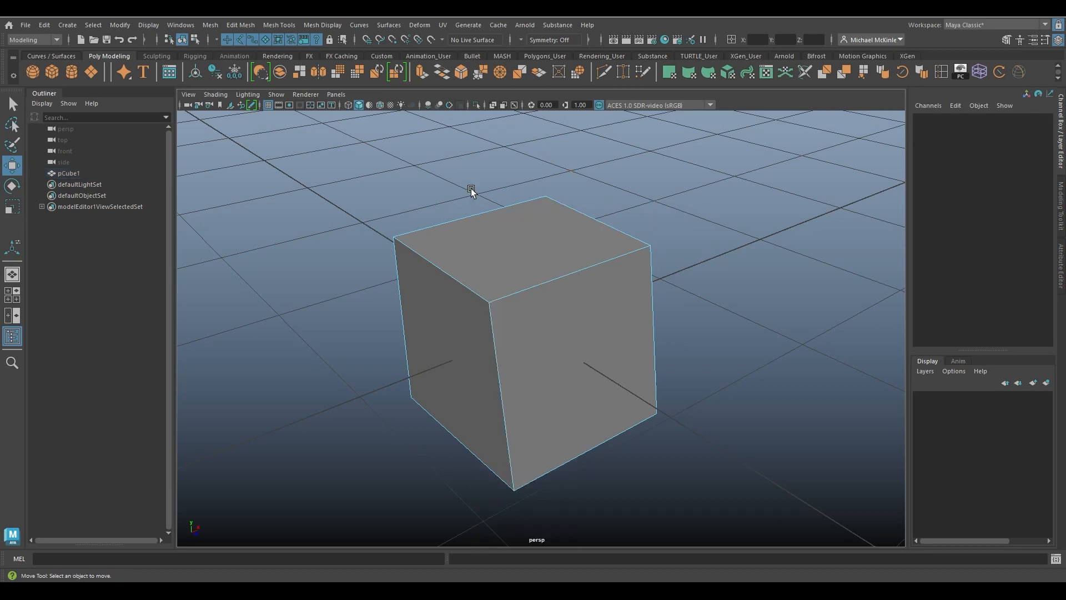
pyautogui.click(475, 214)
pyautogui.moveTo(506, 171); pyautogui.dragTo(544, 231)
pyautogui.hotkey('ctrl', 'z')
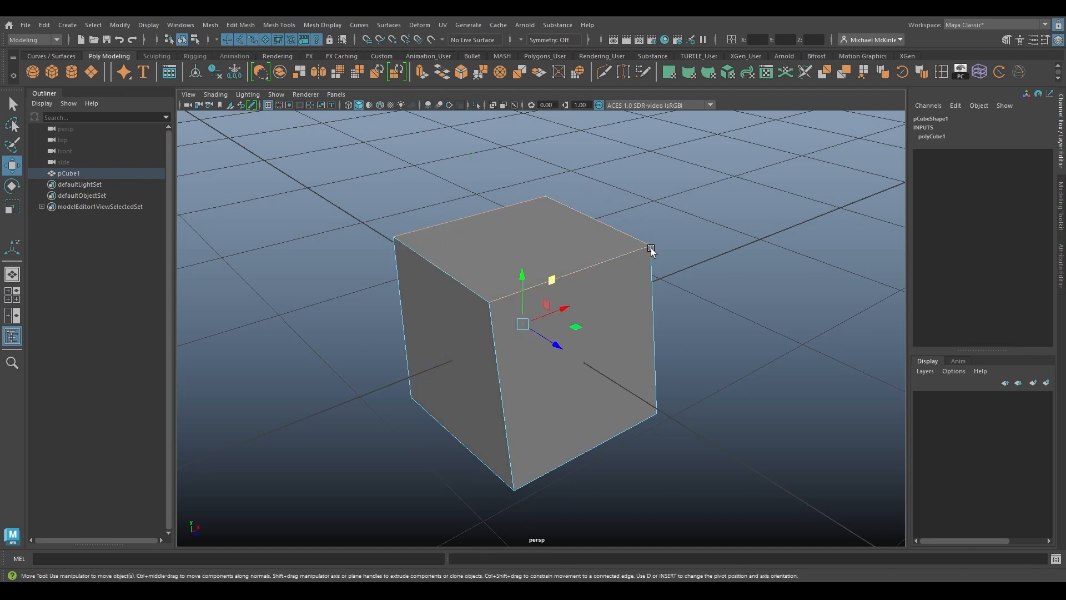
pyautogui.click(651, 249)
pyautogui.click(654, 254)
# Return the cube to face mode and select its side and top faces one after another.
pyautogui.rightClick(555, 240)
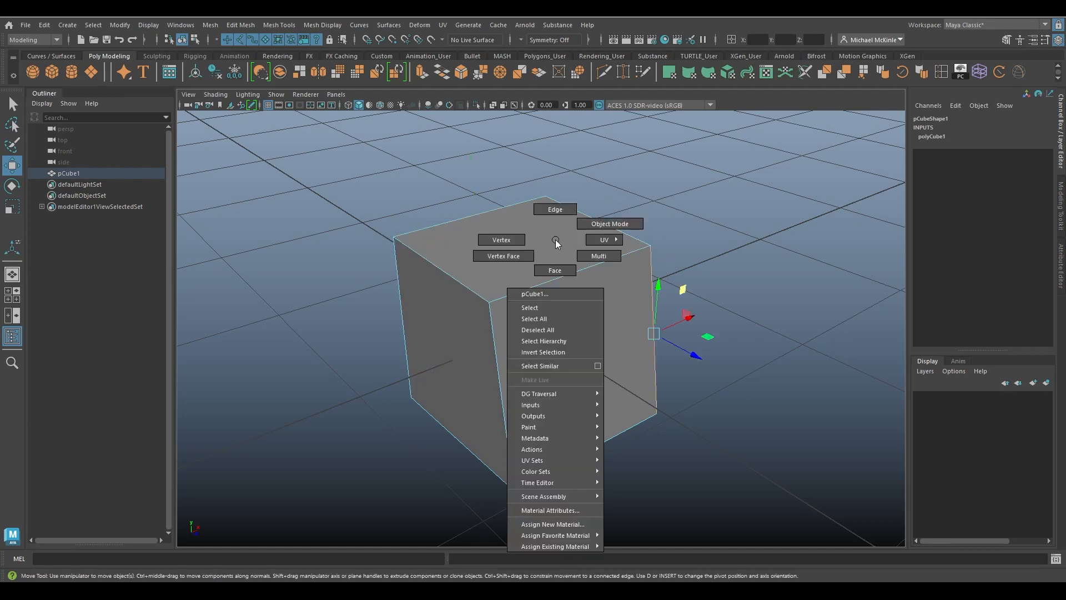
pyautogui.moveTo(560, 256); pyautogui.dragTo(562, 269, button='right')
pyautogui.click(556, 261)
pyautogui.click(554, 323)
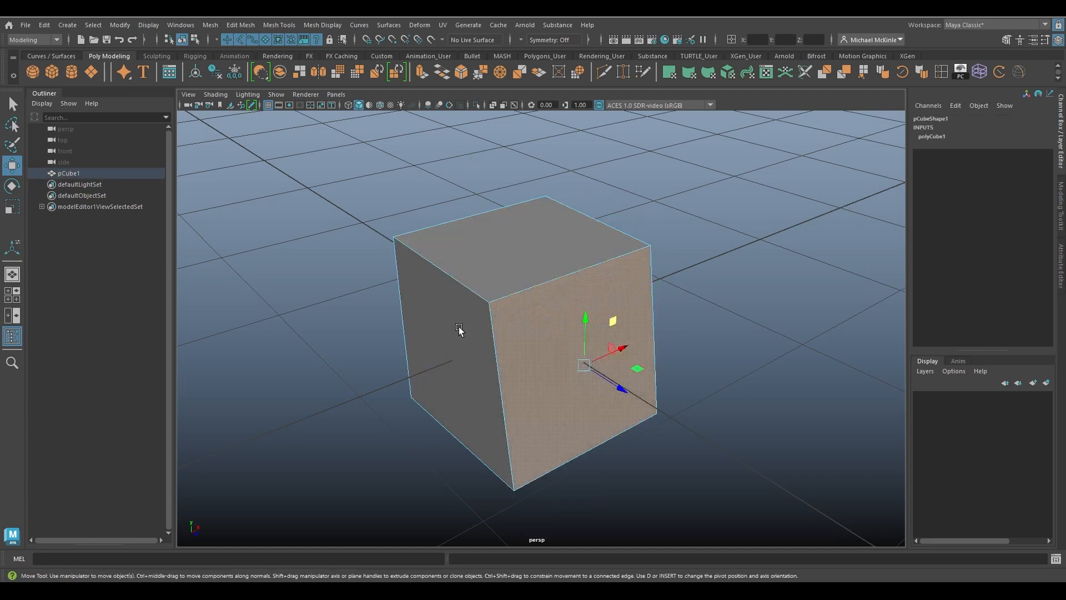
pyautogui.click(459, 327)
pyautogui.click(469, 274)
# Set the cube to Multi mode again and select a top corner vertex, a top edge and a side face.
pyautogui.moveTo(479, 239); pyautogui.dragTo(522, 256, button='right')
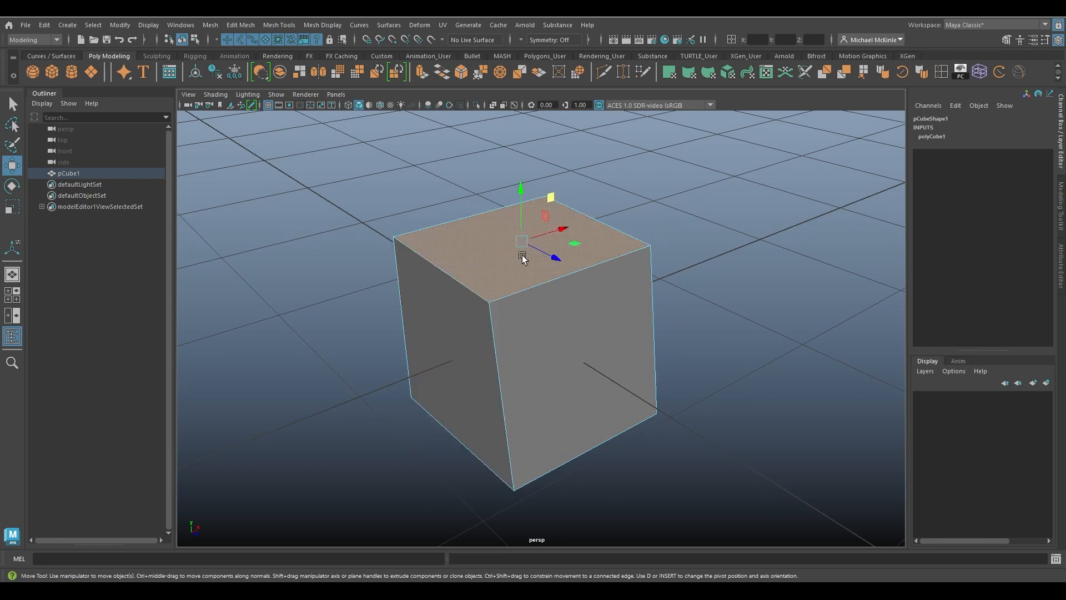
pyautogui.click(394, 237)
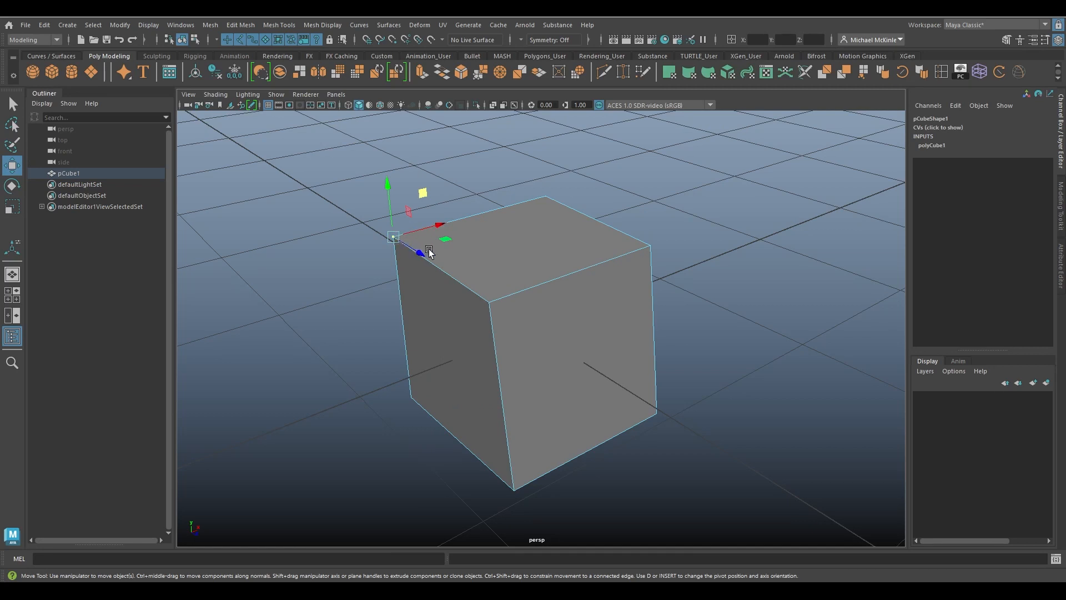
pyautogui.click(513, 296)
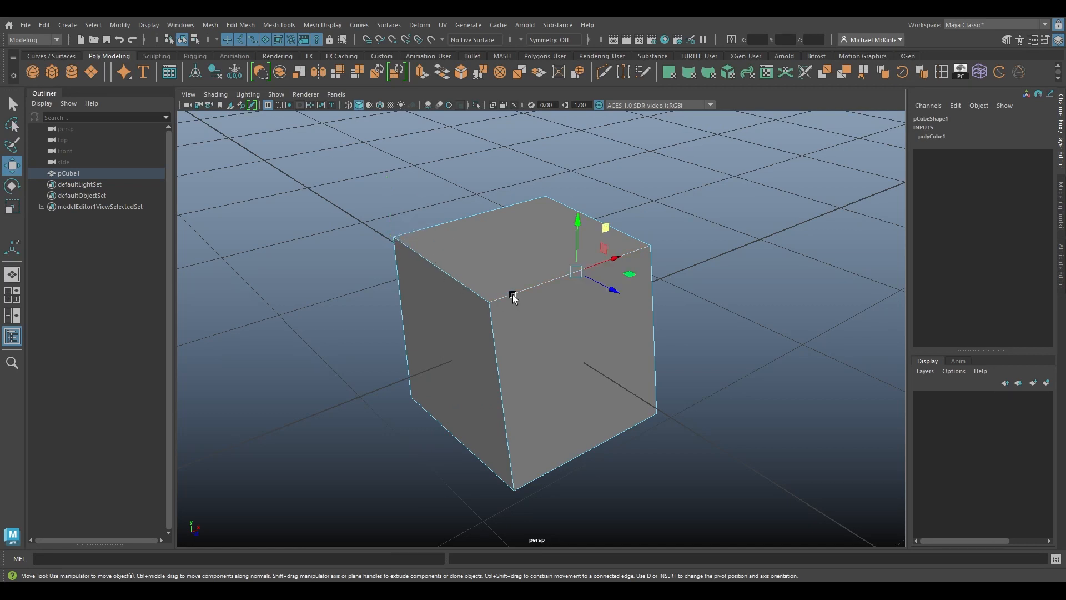
pyautogui.click(457, 353)
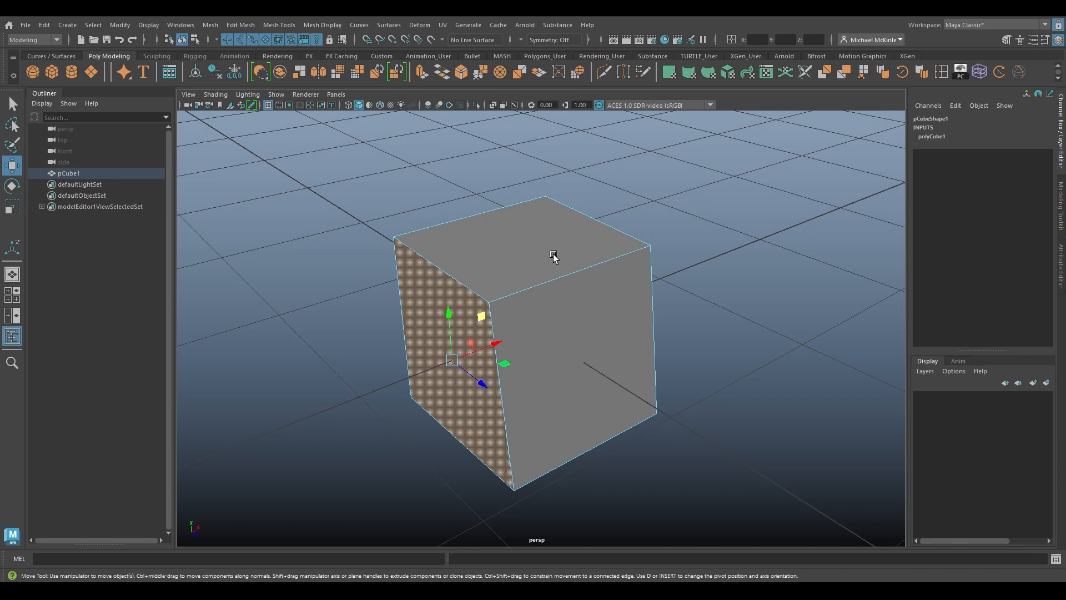
# Switch the cube to Vertex Face component mode.
pyautogui.rightClick(532, 236)
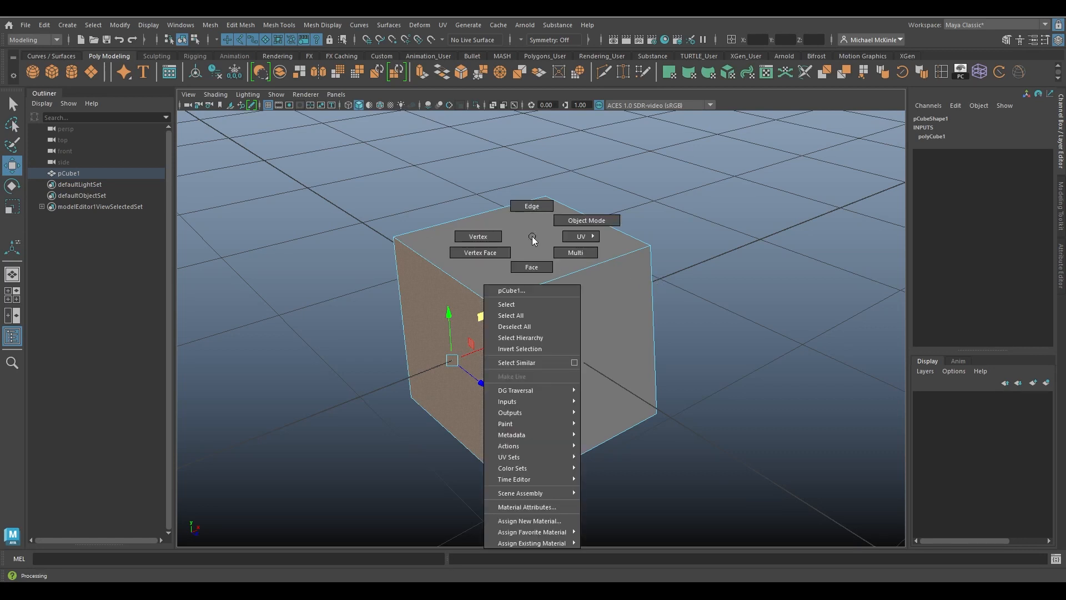
pyautogui.click(498, 253)
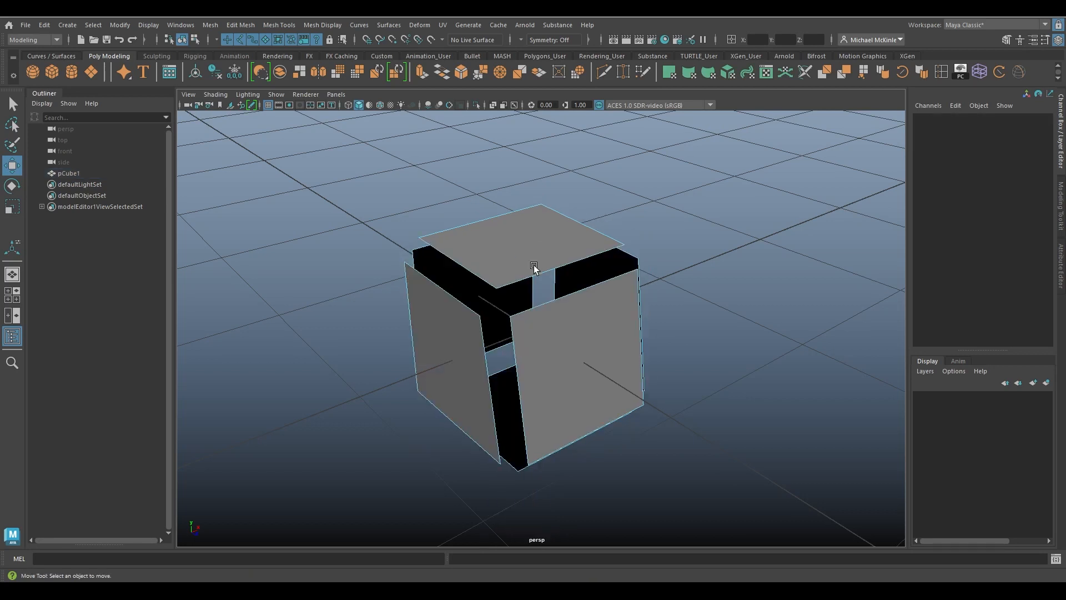
# Switch the cube from Vertex Face mode back to Face mode.
pyautogui.keyDown('alt'); pyautogui.moveTo(498, 251); pyautogui.dragTo(573, 288); pyautogui.keyUp('alt')
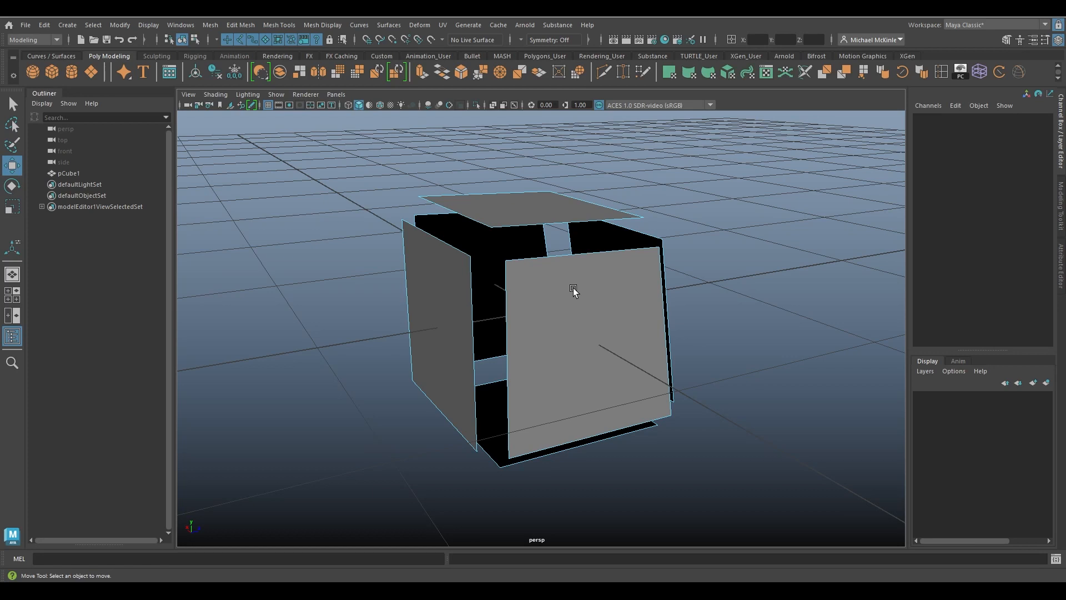
pyautogui.moveTo(573, 288); pyautogui.dragTo(544, 287, button='right')
pyautogui.moveTo(544, 286)
pyautogui.keyDown('alt'); pyautogui.mouseDown()
pyautogui.moveTo(517, 276)
pyautogui.moveTo(542, 214)
pyautogui.moveTo(621, 210)
pyautogui.moveTo(574, 267)
pyautogui.moveTo(540, 271)
pyautogui.mouseUp(); pyautogui.keyUp('alt')
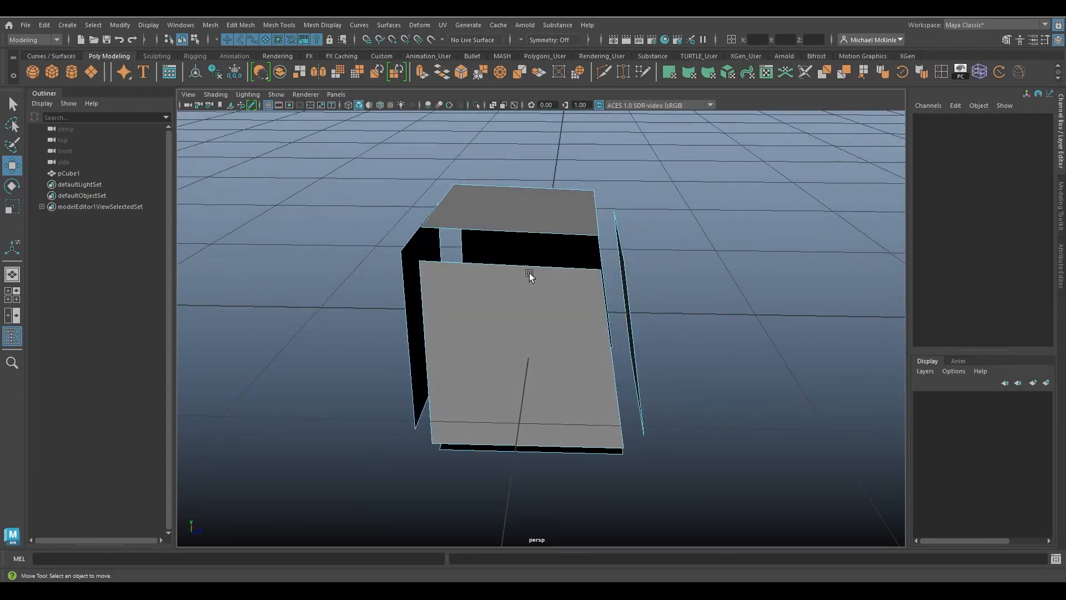
pyautogui.rightClick(533, 204)
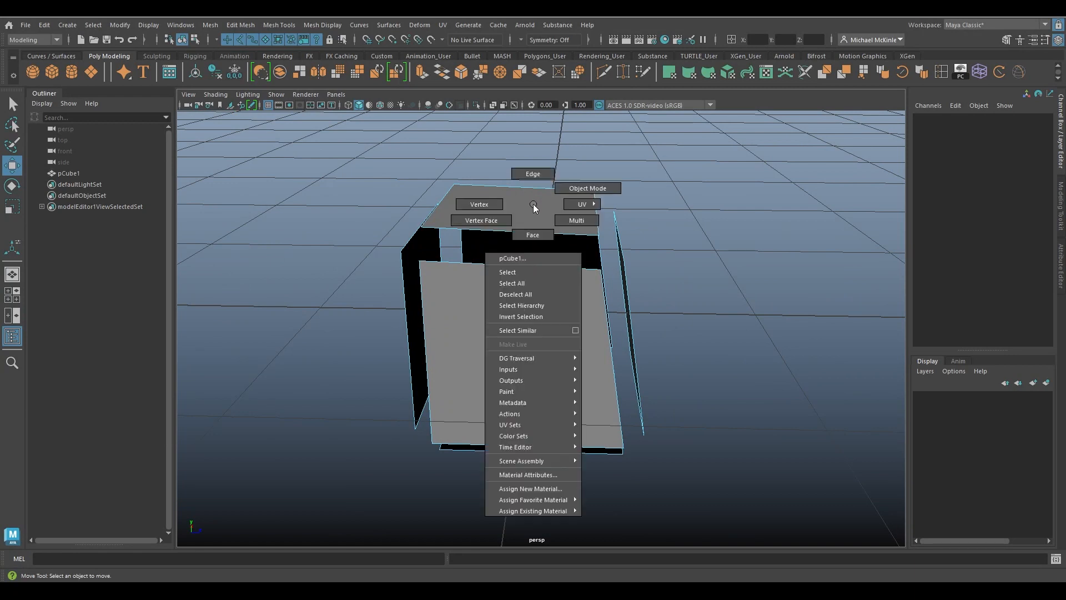
pyautogui.moveTo(533, 205); pyautogui.dragTo(534, 234, button='right')
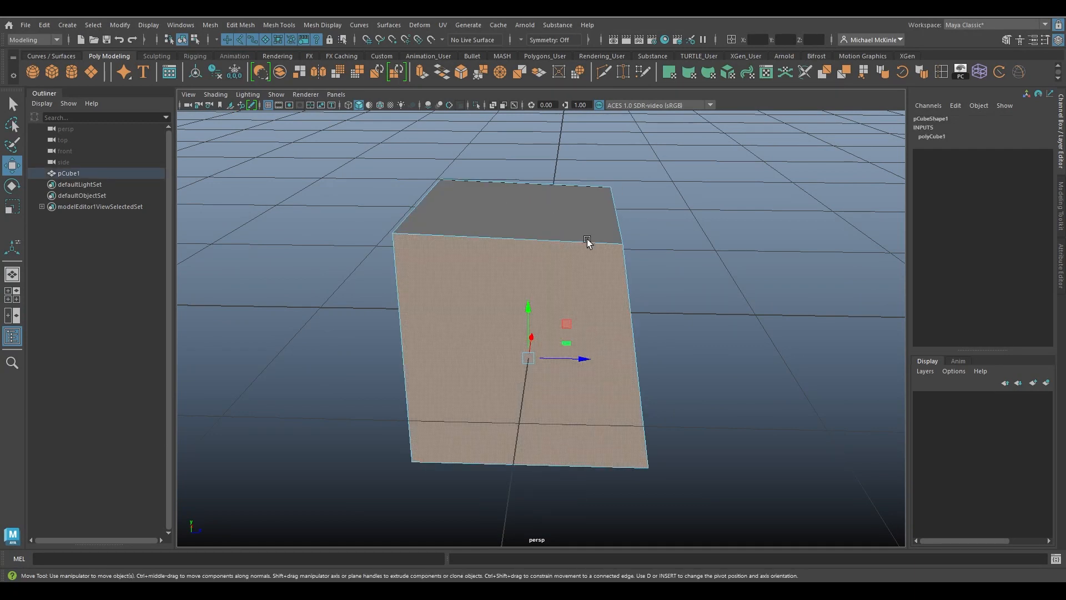
# Return the cube to Object Mode and move it along the X axis to a Translate X of about 0.178.
pyautogui.keyDown('alt'); pyautogui.moveTo(587, 253); pyautogui.dragTo(567, 259); pyautogui.keyUp('alt')
pyautogui.keyDown('alt'); pyautogui.moveTo(505, 226); pyautogui.dragTo(512, 225); pyautogui.keyUp('alt')
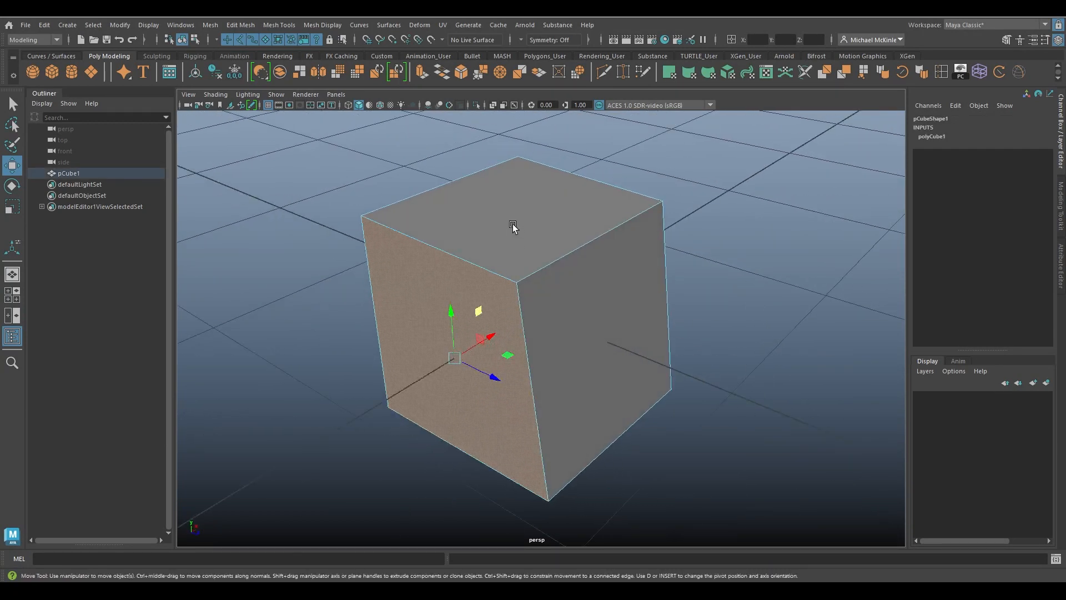
pyautogui.moveTo(517, 204); pyautogui.dragTo(562, 233, button='right')
pyautogui.moveTo(604, 205); pyautogui.dragTo(568, 191, button='right')
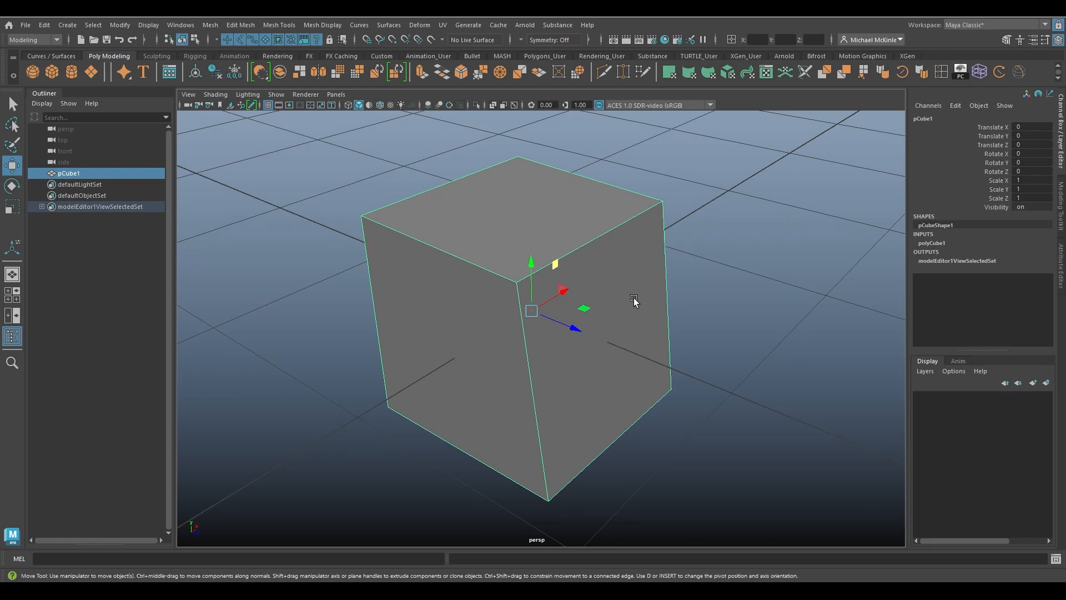
pyautogui.click(671, 272)
pyautogui.click(618, 280)
pyautogui.moveTo(538, 305); pyautogui.dragTo(671, 311)
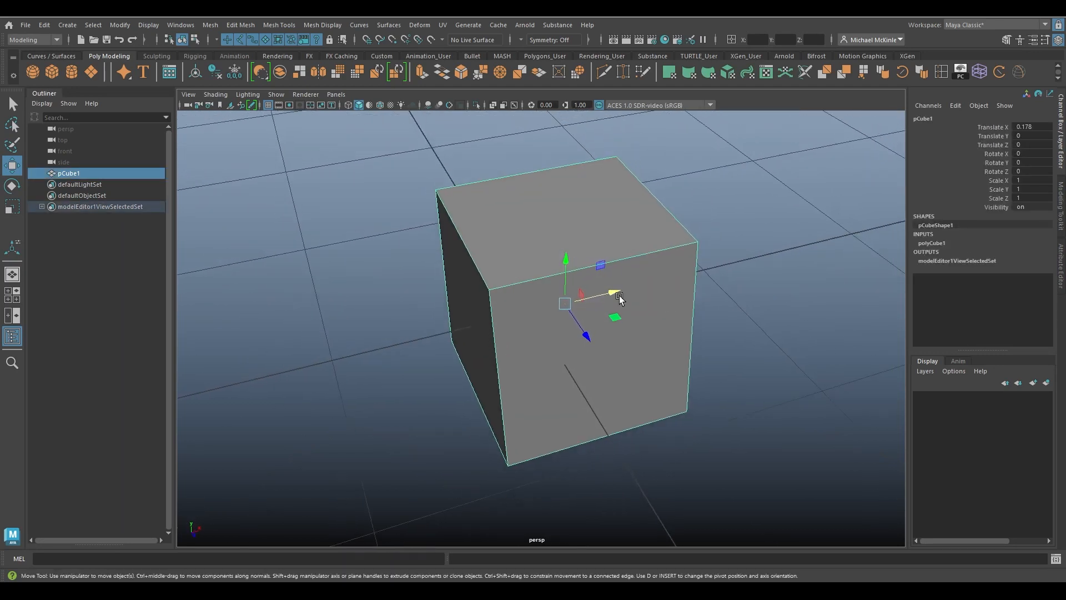
pyautogui.keyDown('alt'); pyautogui.moveTo(508, 292); pyautogui.dragTo(561, 269); pyautogui.keyUp('alt')
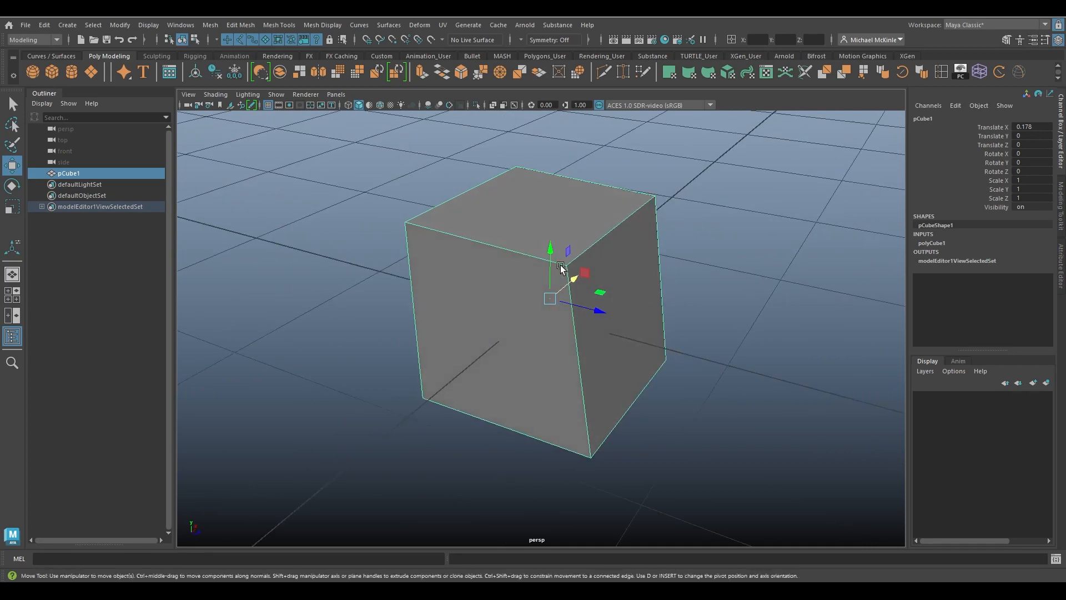
# Put the cube in Face mode, select its top and side faces in turn, and return to Object Mode.
pyautogui.rightClick(525, 208)
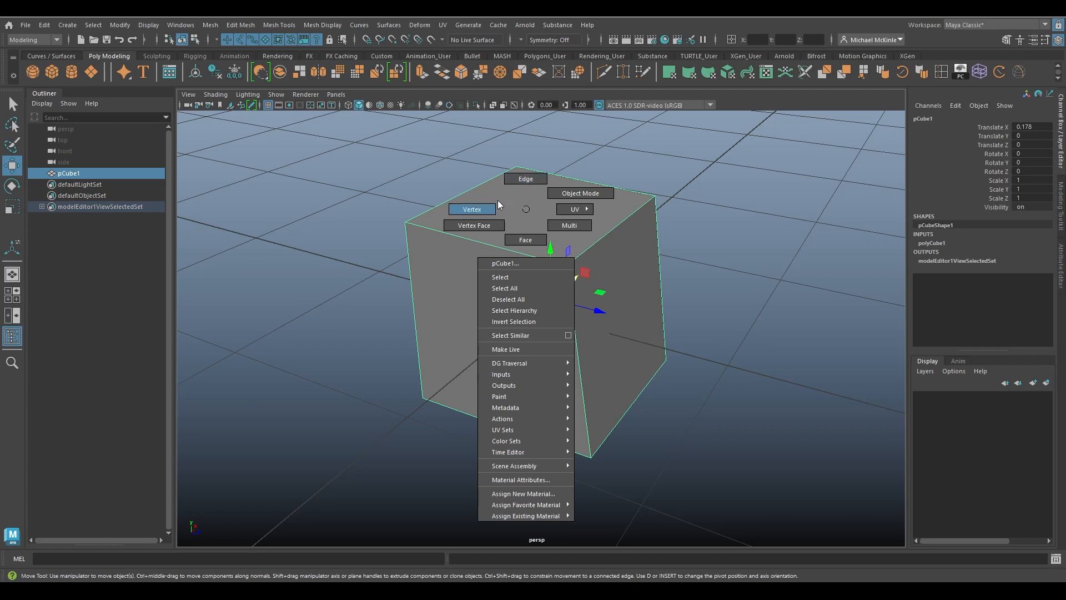
pyautogui.click(527, 239)
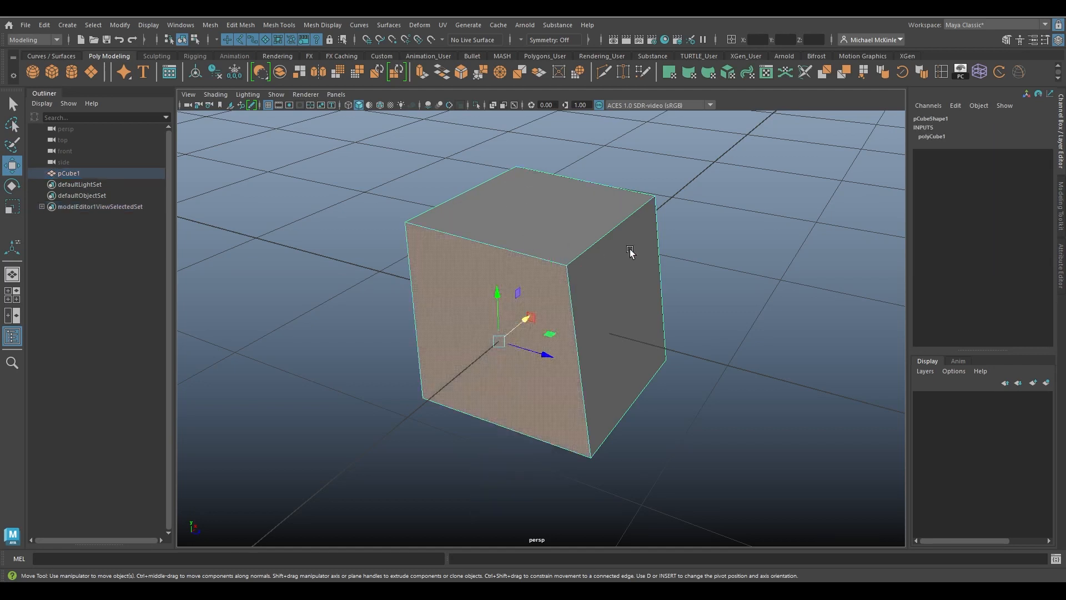
pyautogui.click(565, 209)
pyautogui.click(528, 316)
pyautogui.rightClick(545, 233)
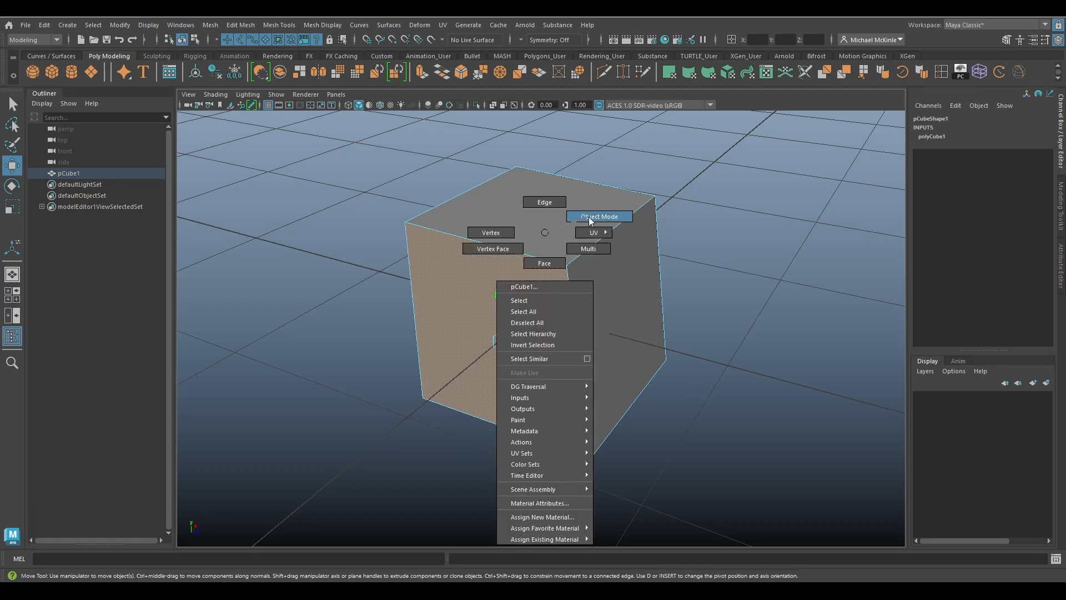
pyautogui.click(605, 217)
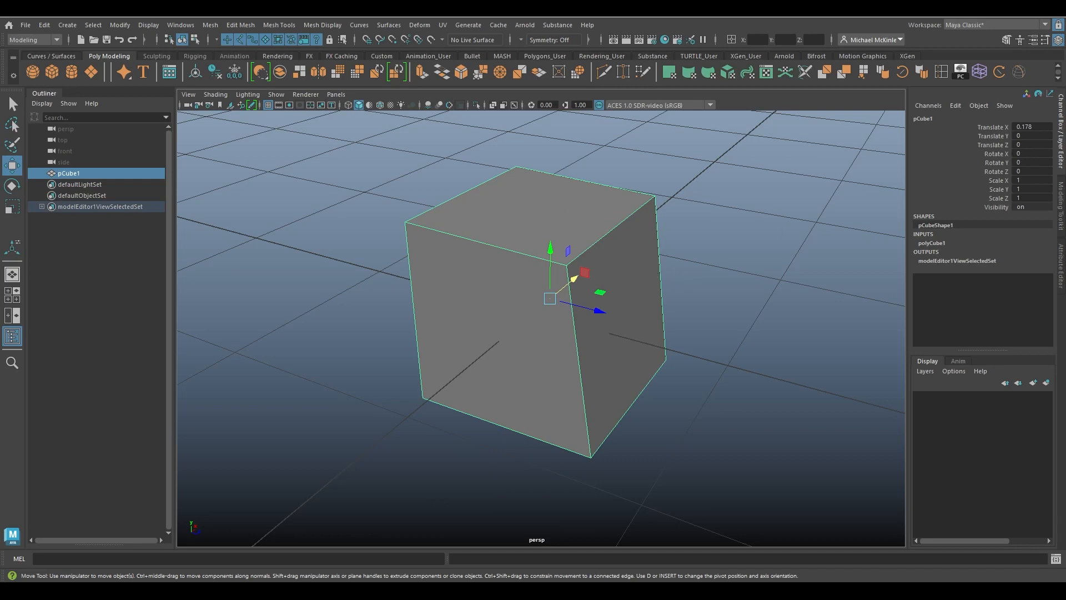
# In Vertex mode, pull one top corner of the cube upward, reposition another top corner, and return to Object Mode.
pyautogui.keyDown('alt'); pyautogui.moveTo(833, 311); pyautogui.dragTo(602, 253); pyautogui.keyUp('alt')
pyautogui.keyDown('alt'); pyautogui.moveTo(488, 290); pyautogui.dragTo(502, 246); pyautogui.keyUp('alt')
pyautogui.moveTo(501, 246); pyautogui.dragTo(460, 232, button='right')
pyautogui.click(457, 232)
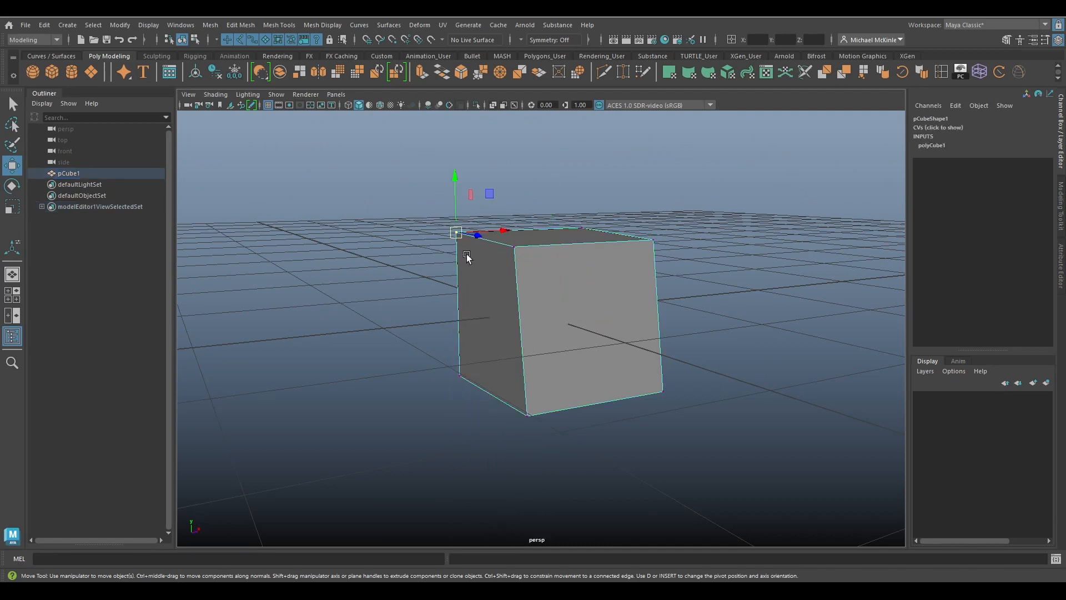
pyautogui.moveTo(456, 233); pyautogui.dragTo(434, 179)
pyautogui.click(711, 264)
pyautogui.moveTo(670, 234); pyautogui.dragTo(649, 251)
pyautogui.keyDown('alt'); pyautogui.moveTo(639, 236); pyautogui.dragTo(565, 272); pyautogui.keyUp('alt')
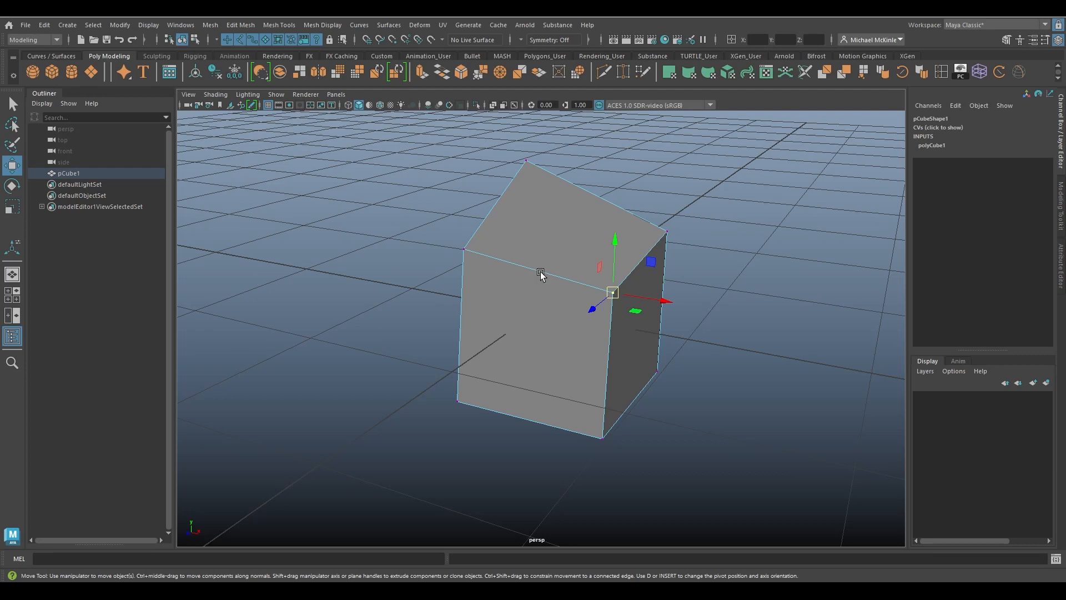
pyautogui.keyDown('alt'); pyautogui.moveTo(542, 272); pyautogui.dragTo(588, 287); pyautogui.keyUp('alt')
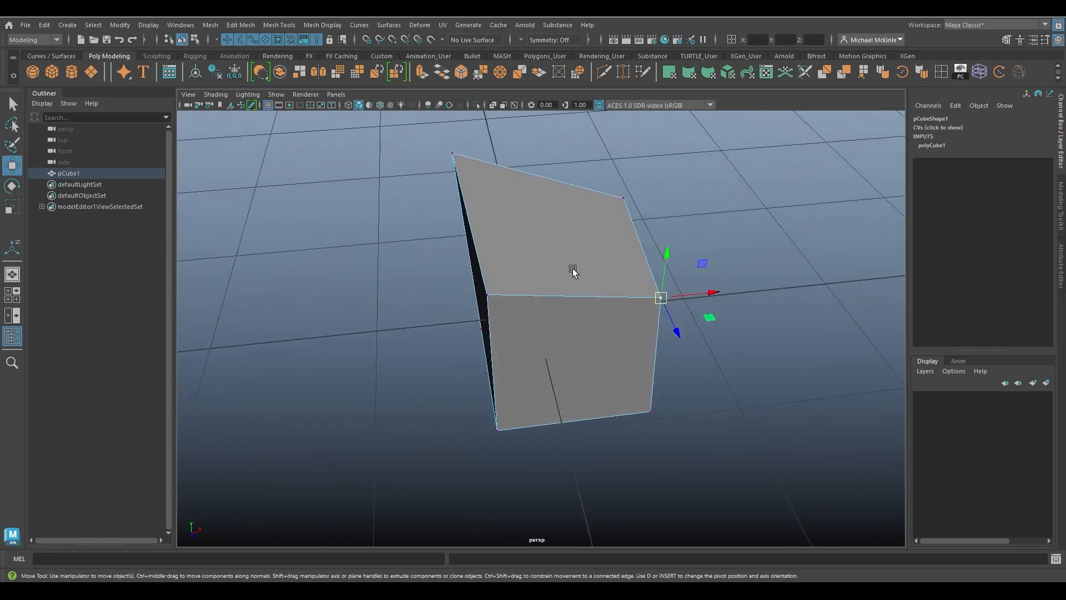
pyautogui.moveTo(572, 269); pyautogui.dragTo(611, 228, button='right')
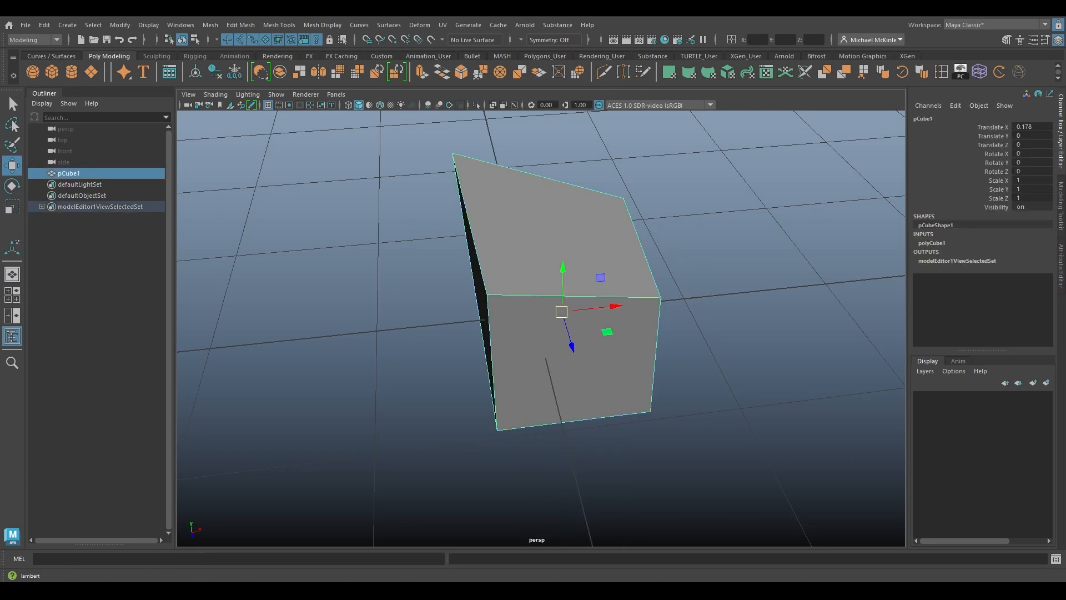
pyautogui.keyDown('alt'); pyautogui.moveTo(702, 357); pyautogui.dragTo(566, 321); pyautogui.keyUp('alt')
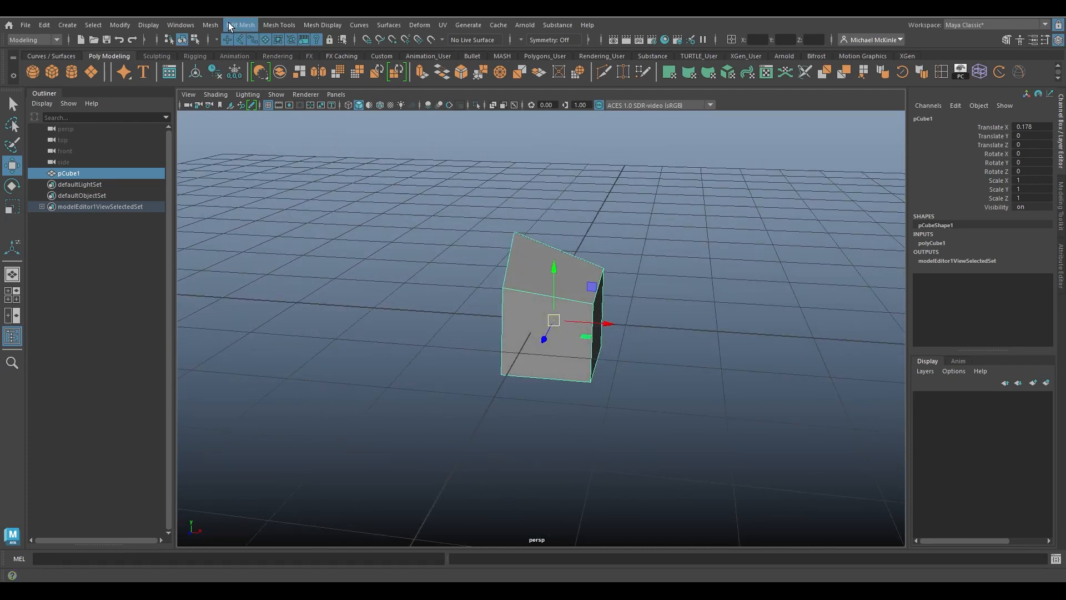
# Look through the available Mesh and Edit Mesh commands.
pyautogui.click(210, 25)
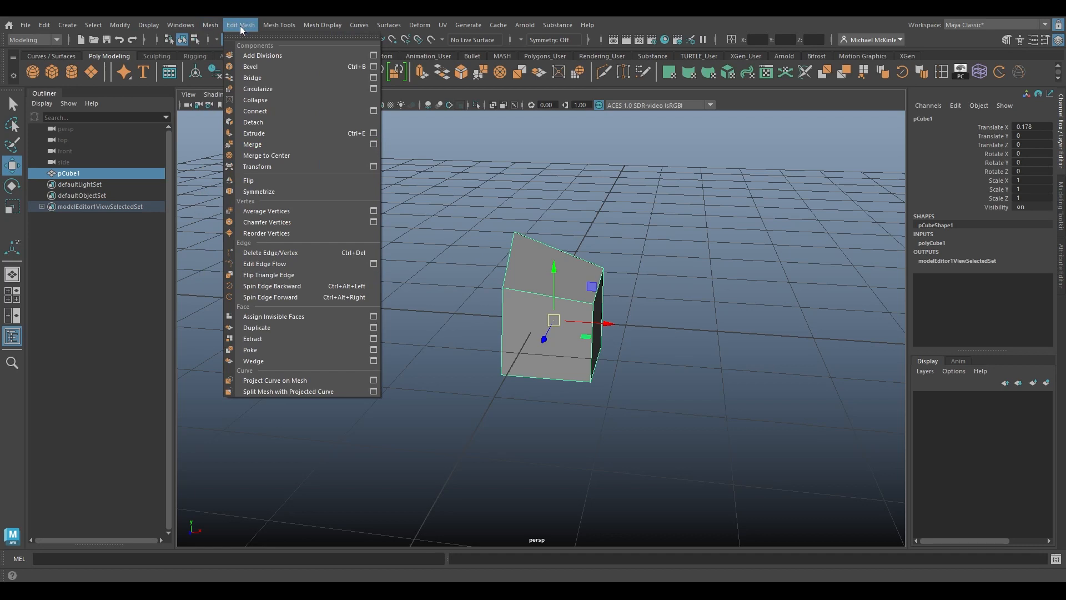
pyautogui.moveTo(210, 28)
pyautogui.moveTo(288, 26)
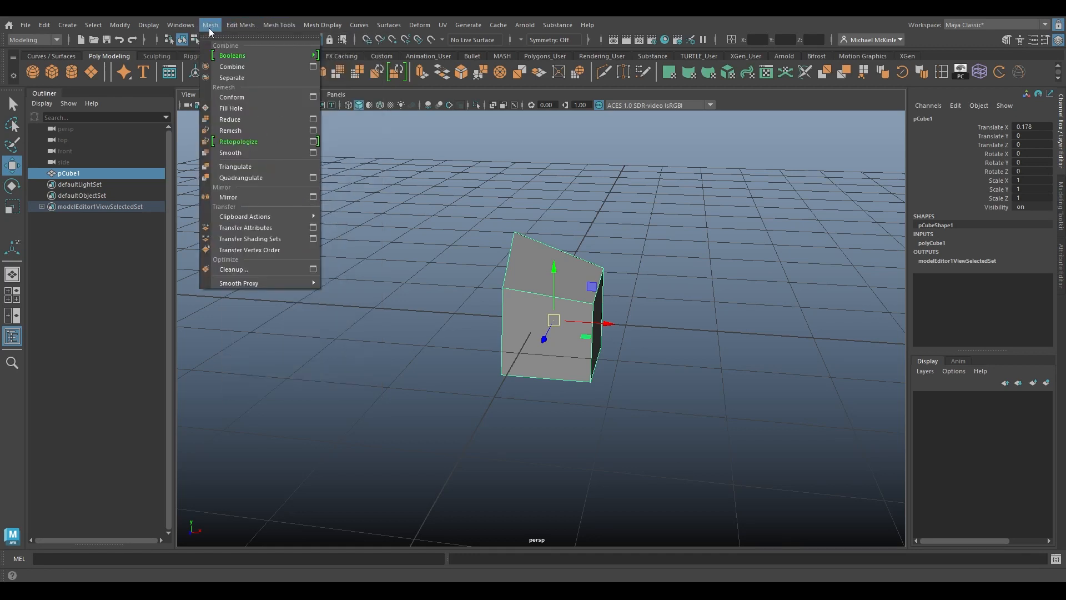
pyautogui.moveTo(255, 25)
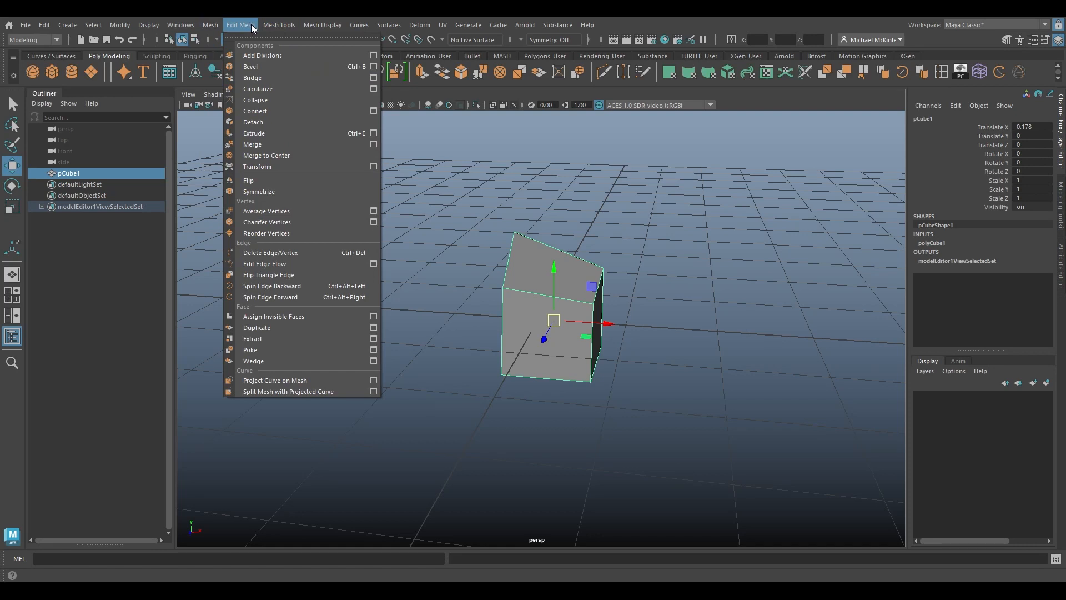
pyautogui.click(543, 215)
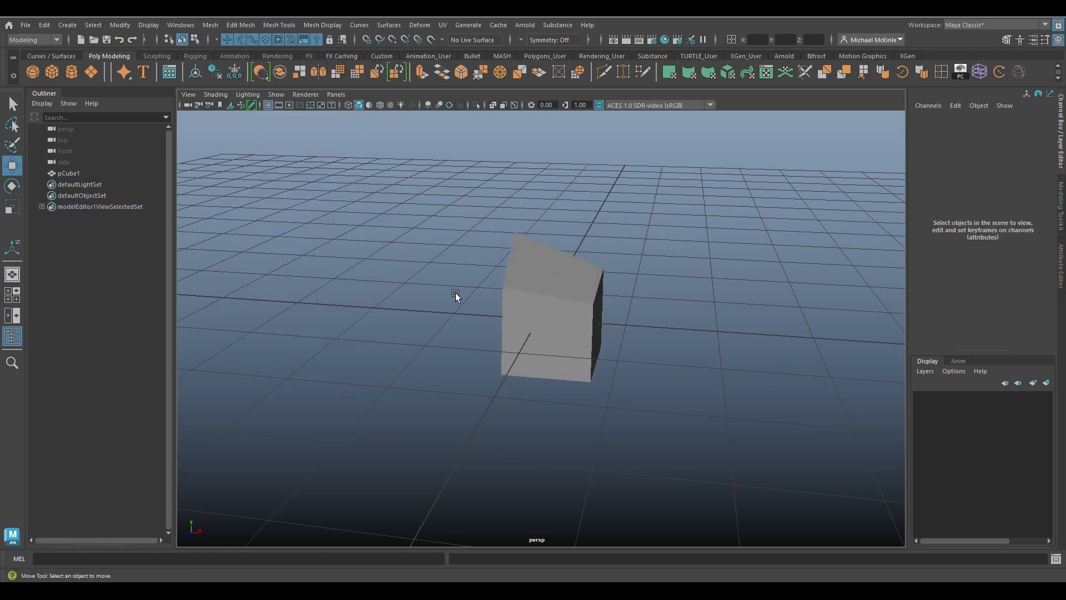
# Select the reshaped cube, put it in Face mode and select the side face adjoining the sloped top.
pyautogui.click(574, 308)
pyautogui.keyDown('alt'); pyautogui.moveTo(595, 328); pyautogui.dragTo(541, 326); pyautogui.keyUp('alt')
pyautogui.keyDown('alt'); pyautogui.moveTo(541, 326); pyautogui.dragTo(498, 289, button='middle'); pyautogui.keyUp('alt')
pyautogui.keyDown('alt'); pyautogui.moveTo(498, 289); pyautogui.dragTo(563, 265, button='right'); pyautogui.keyUp('alt')
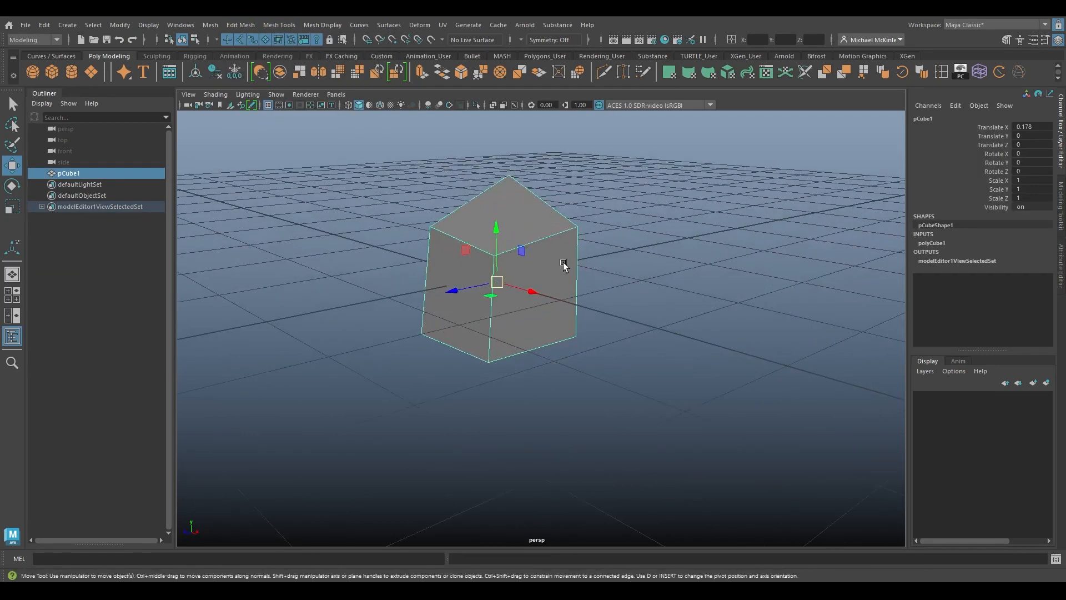
pyautogui.keyDown('alt'); pyautogui.moveTo(507, 228); pyautogui.dragTo(472, 245); pyautogui.keyUp('alt')
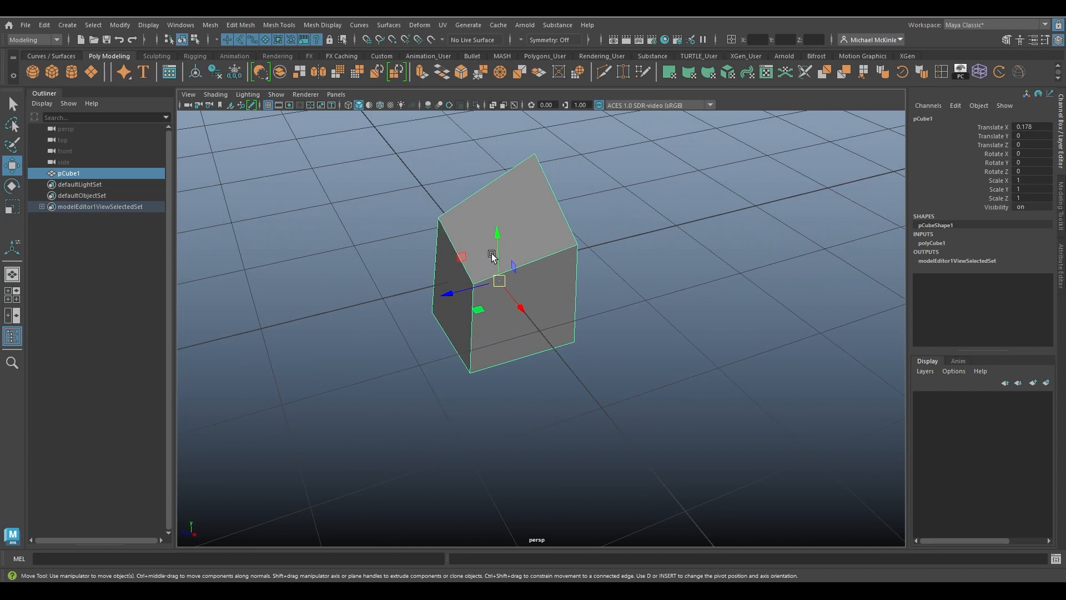
pyautogui.rightClick(516, 174)
pyautogui.moveTo(518, 194); pyautogui.dragTo(519, 196, button='right')
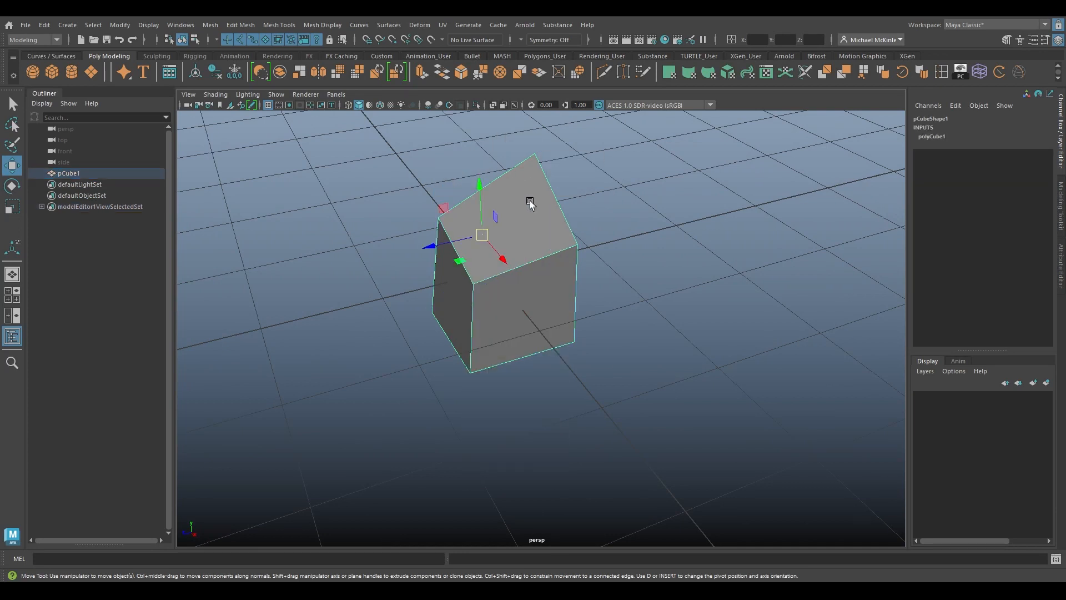
pyautogui.click(462, 305)
pyautogui.keyDown('alt'); pyautogui.moveTo(565, 312); pyautogui.dragTo(558, 277); pyautogui.keyUp('alt')
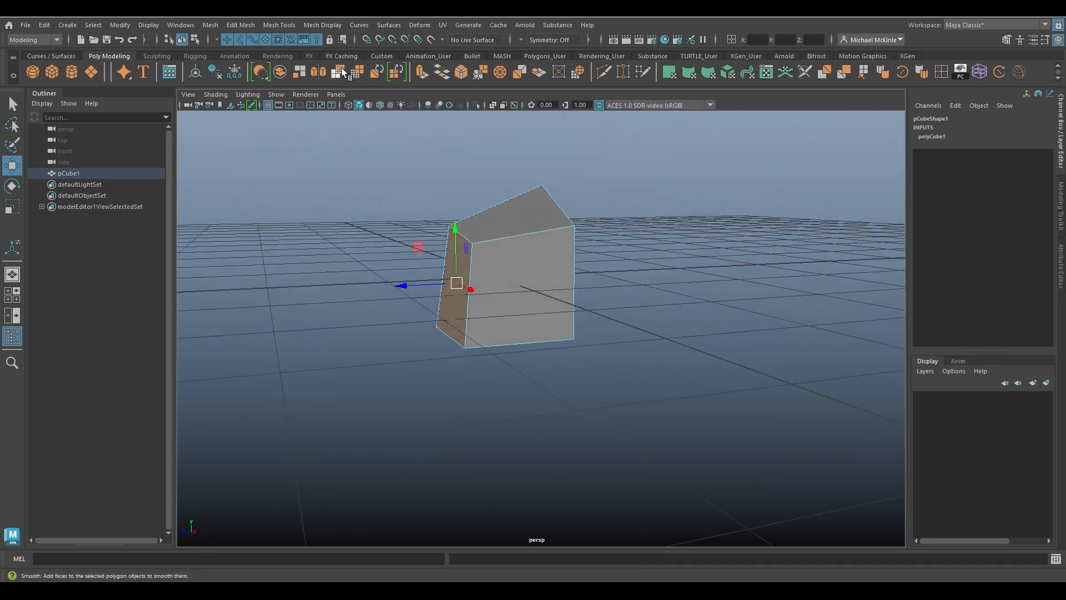
# Extrude the selected side face outward with a Local Translate Z of about 1.119.
pyautogui.click(240, 25)
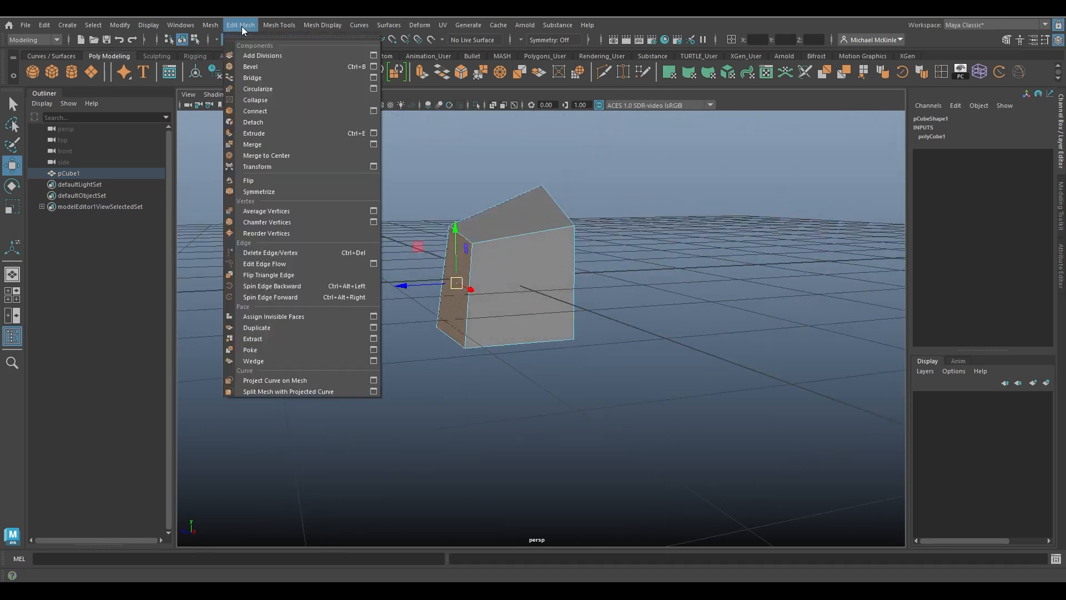
pyautogui.click(259, 133)
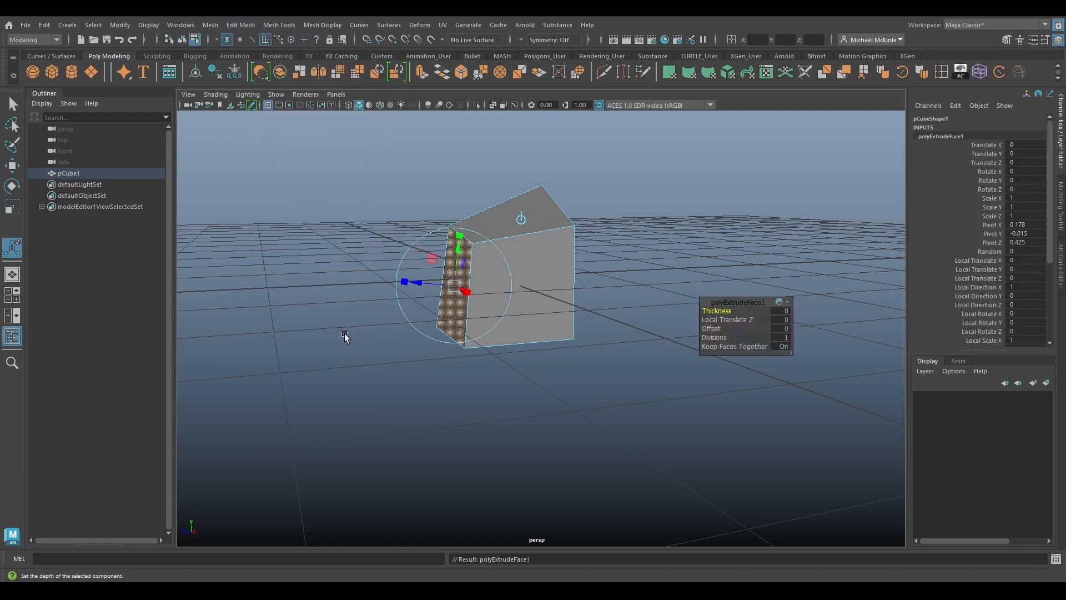
pyautogui.moveTo(344, 337)
pyautogui.keyDown('alt'); pyautogui.mouseDown()
pyautogui.moveTo(476, 350)
pyautogui.moveTo(362, 328)
pyautogui.mouseUp(); pyautogui.keyUp('alt')
pyautogui.keyDown('alt'); pyautogui.moveTo(420, 328); pyautogui.dragTo(442, 308, button='middle'); pyautogui.keyUp('alt')
pyautogui.keyDown('alt'); pyautogui.moveTo(443, 308); pyautogui.dragTo(399, 281); pyautogui.keyUp('alt')
pyautogui.keyDown('alt'); pyautogui.moveTo(399, 281); pyautogui.dragTo(429, 315, button='middle'); pyautogui.keyUp('alt')
pyautogui.keyDown('alt'); pyautogui.moveTo(429, 315); pyautogui.dragTo(587, 321, button='right'); pyautogui.keyUp('alt')
pyautogui.keyDown('alt'); pyautogui.moveTo(587, 322); pyautogui.dragTo(607, 329); pyautogui.keyUp('alt')
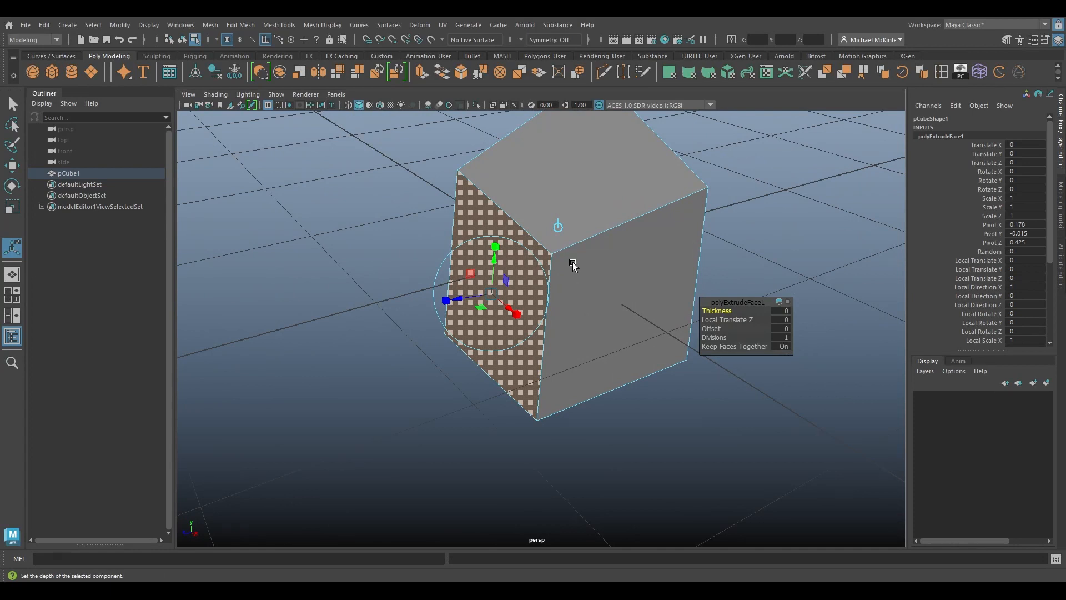
pyautogui.keyDown('alt'); pyautogui.moveTo(583, 287); pyautogui.dragTo(562, 281); pyautogui.keyUp('alt')
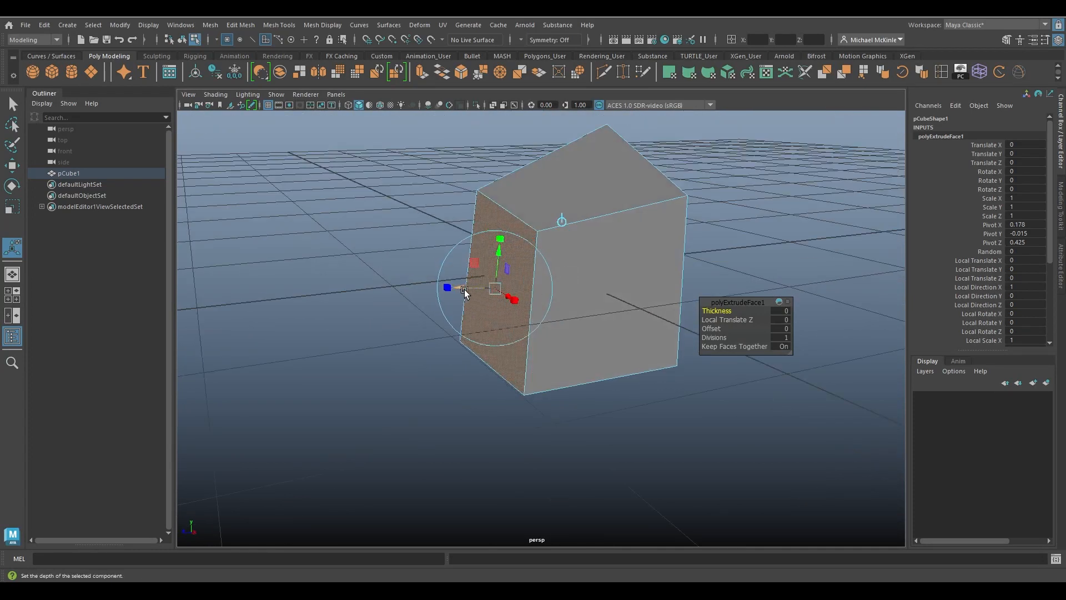
pyautogui.moveTo(464, 289); pyautogui.dragTo(261, 286)
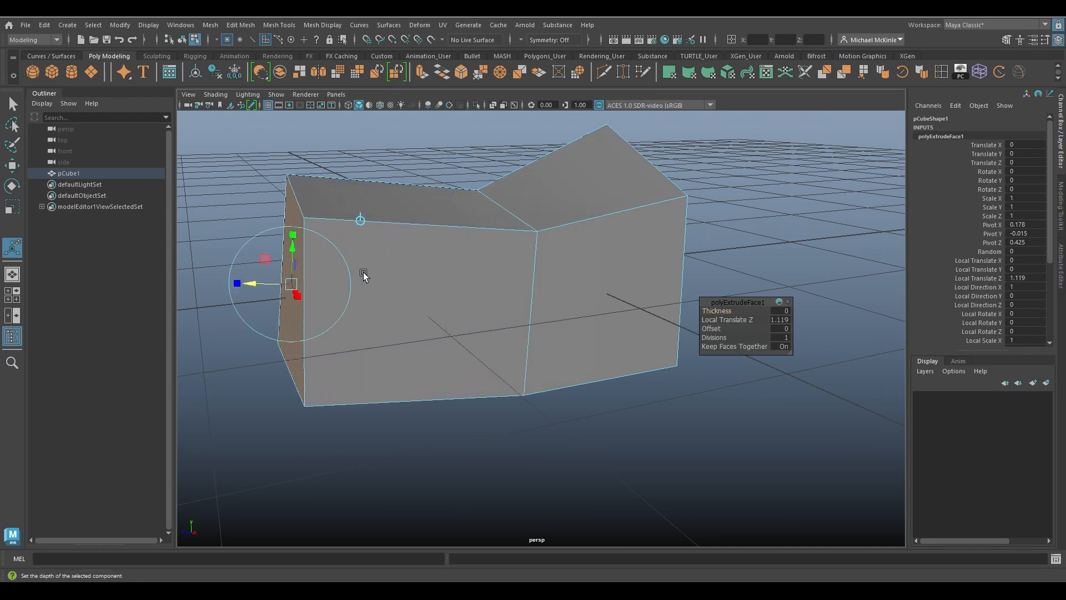
pyautogui.keyDown('alt'); pyautogui.moveTo(474, 274); pyautogui.dragTo(624, 178); pyautogui.keyUp('alt')
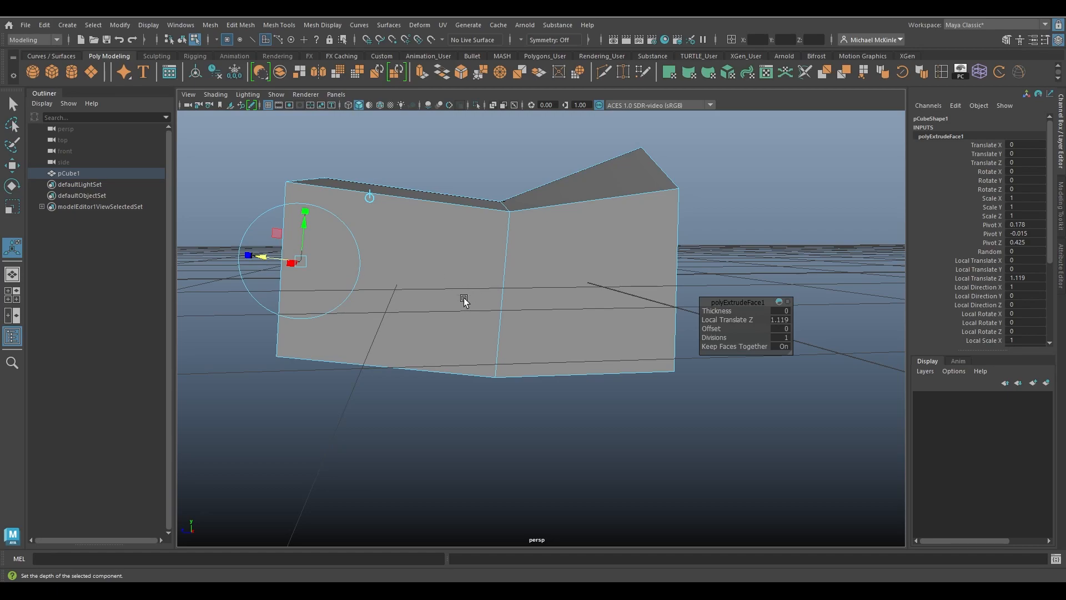
# Select the end face of the first extrusion and extrude it outward with a Local Translate Z of about 1.095.
pyautogui.press('w')
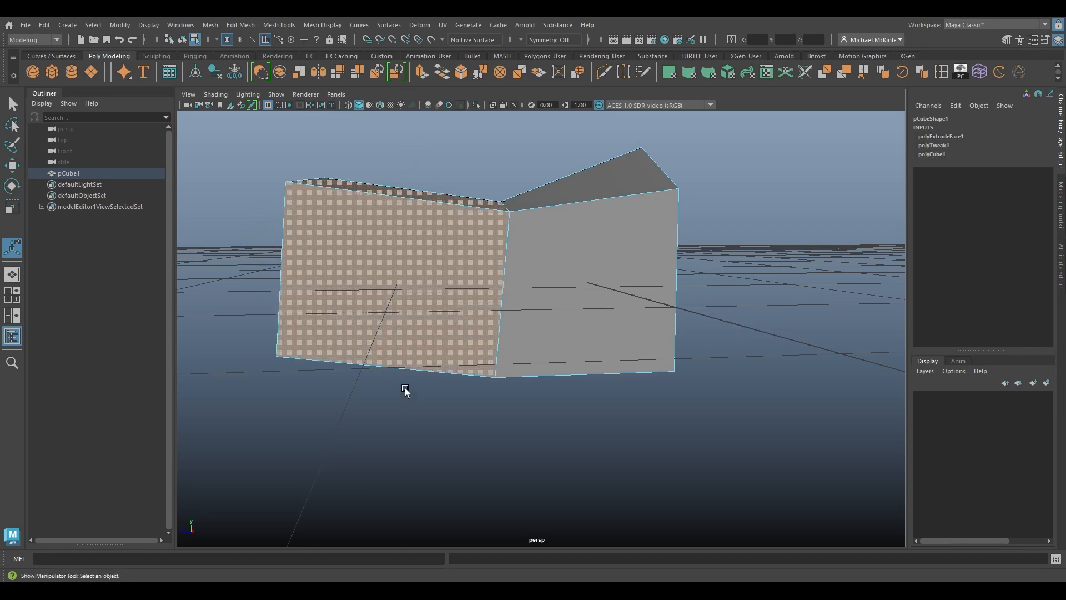
pyautogui.keyDown('alt'); pyautogui.moveTo(407, 390); pyautogui.dragTo(448, 273); pyautogui.keyUp('alt')
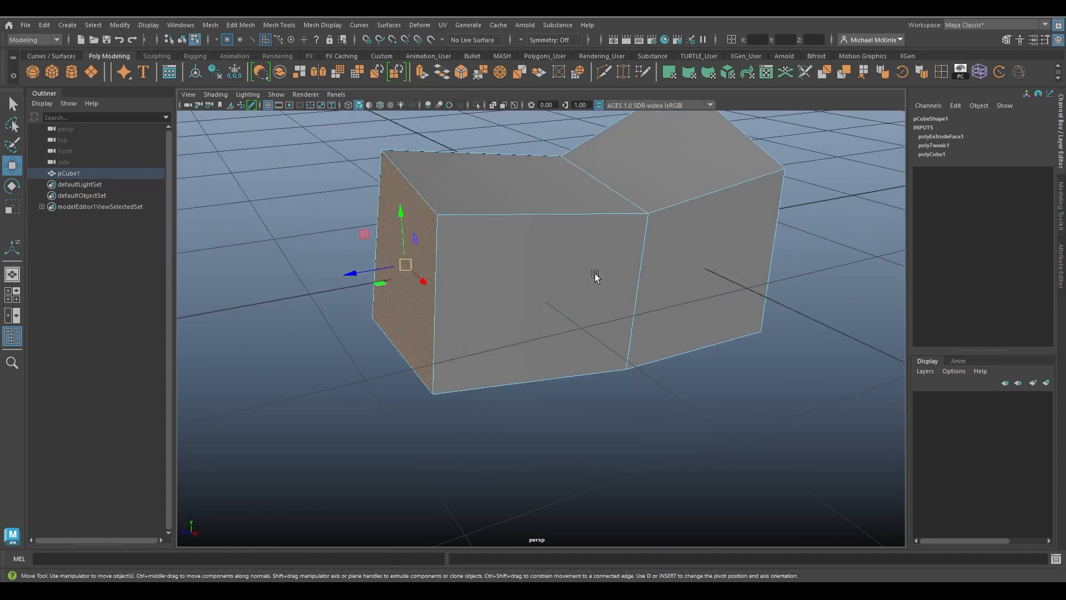
pyautogui.moveTo(483, 131); pyautogui.dragTo(473, 442)
pyautogui.click(405, 286)
pyautogui.keyDown('alt'); pyautogui.moveTo(485, 362); pyautogui.dragTo(554, 293); pyautogui.keyUp('alt')
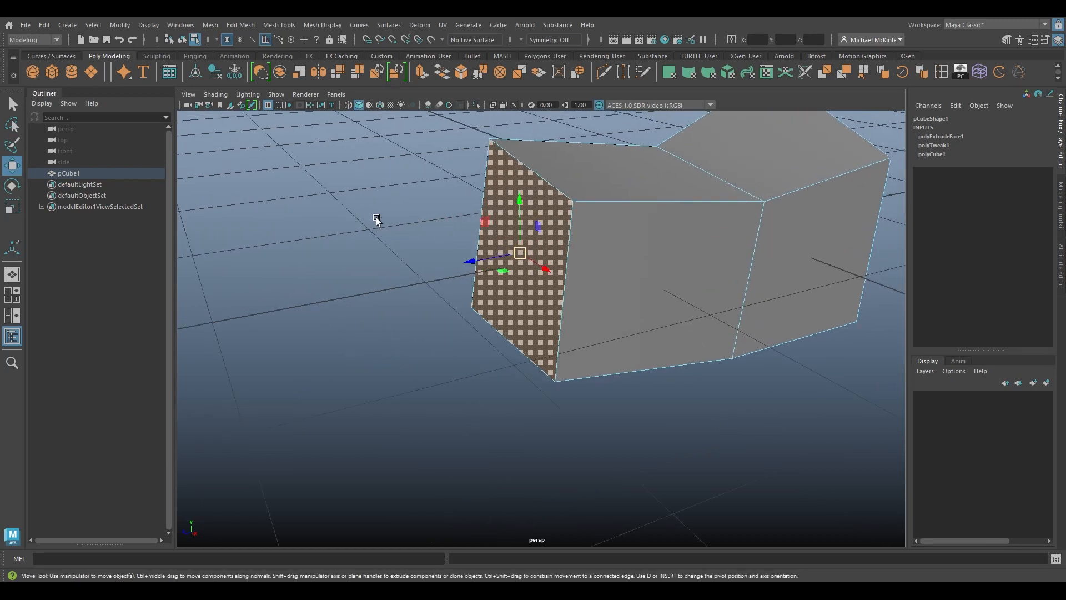
pyautogui.click(240, 24)
pyautogui.click(266, 134)
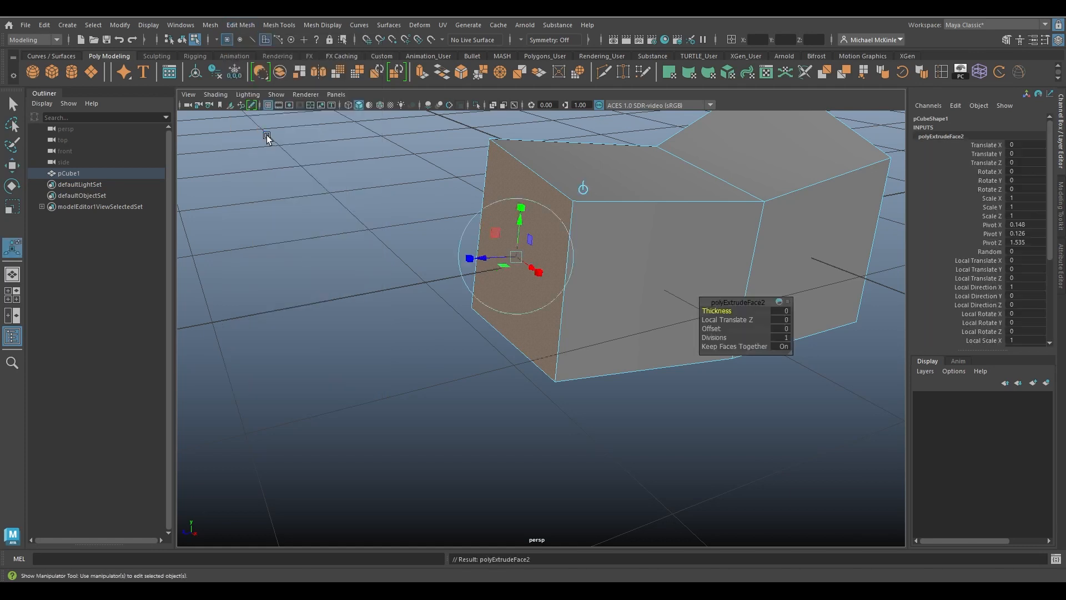
pyautogui.moveTo(470, 259); pyautogui.dragTo(250, 258)
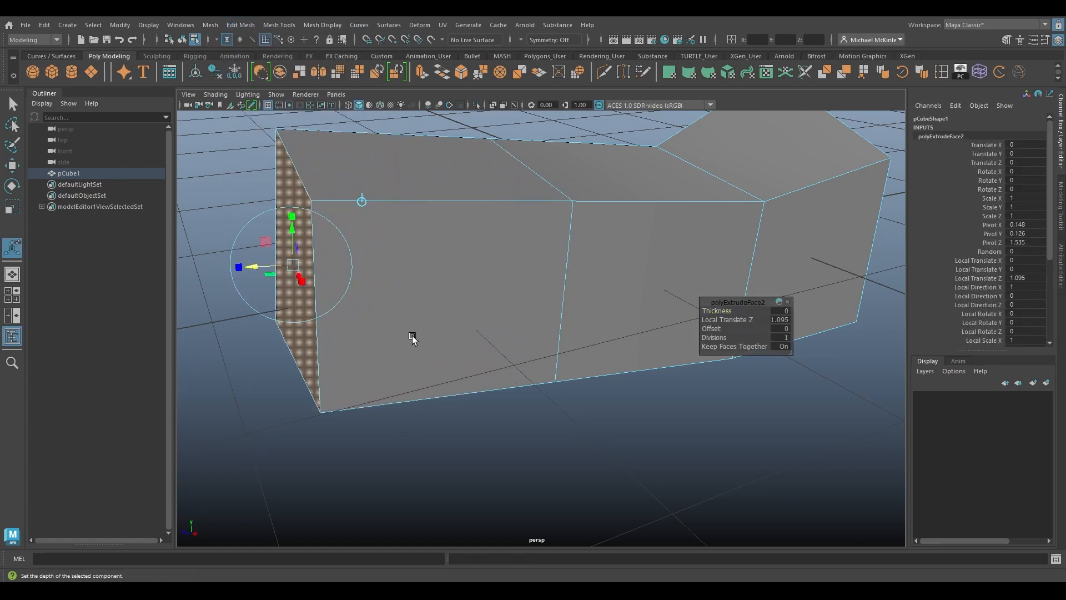
# In Edge mode, raise the middle of the three-segment body's top to give it an arched profile.
pyautogui.keyDown('alt'); pyautogui.moveTo(412, 335); pyautogui.dragTo(438, 163); pyautogui.keyUp('alt')
pyautogui.keyDown('alt'); pyautogui.moveTo(598, 283); pyautogui.dragTo(499, 317, button='middle'); pyautogui.keyUp('alt')
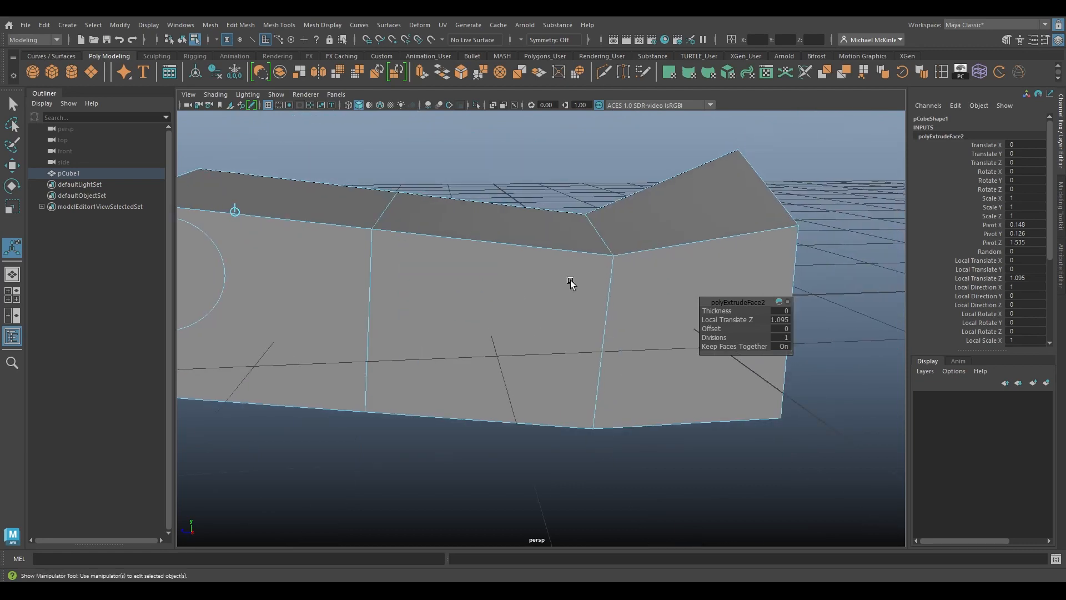
pyautogui.keyDown('alt'); pyautogui.moveTo(571, 283); pyautogui.dragTo(561, 333); pyautogui.keyUp('alt')
pyautogui.keyDown('alt'); pyautogui.moveTo(561, 333); pyautogui.dragTo(524, 274, button='right'); pyautogui.keyUp('alt')
pyautogui.click(504, 265)
pyautogui.keyDown('alt'); pyautogui.moveTo(543, 347); pyautogui.dragTo(511, 212); pyautogui.keyUp('alt')
pyautogui.press('w')
pyautogui.keyDown('alt'); pyautogui.moveTo(554, 253); pyautogui.dragTo(542, 209); pyautogui.keyUp('alt')
pyautogui.moveTo(595, 167); pyautogui.dragTo(587, 143, button='right')
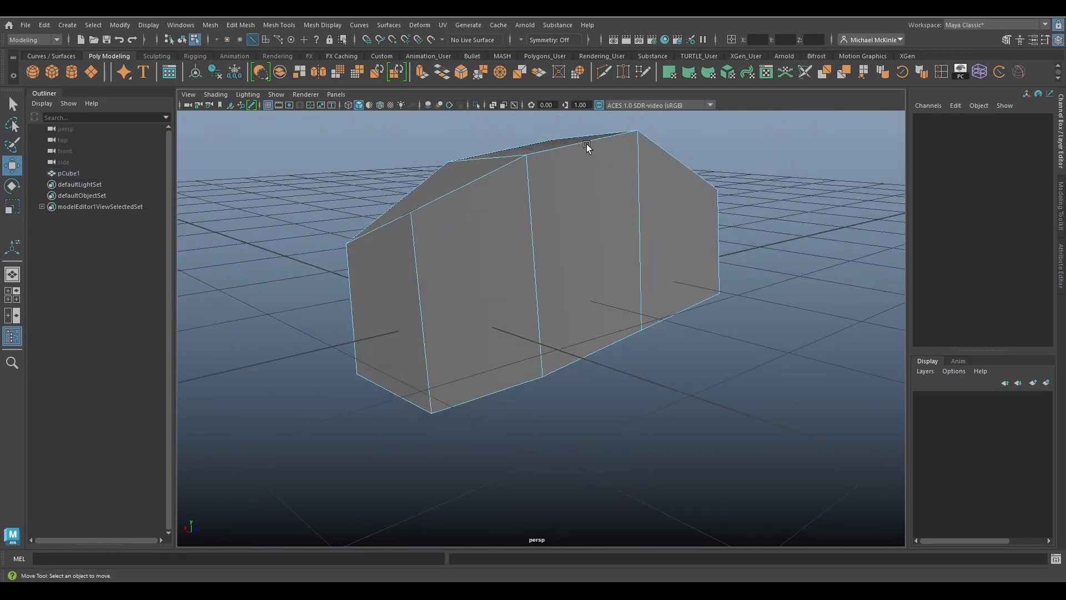
pyautogui.click(587, 141)
pyautogui.keyDown('alt'); pyautogui.moveTo(586, 141); pyautogui.dragTo(647, 177); pyautogui.keyUp('alt')
pyautogui.moveTo(579, 115); pyautogui.dragTo(523, 278)
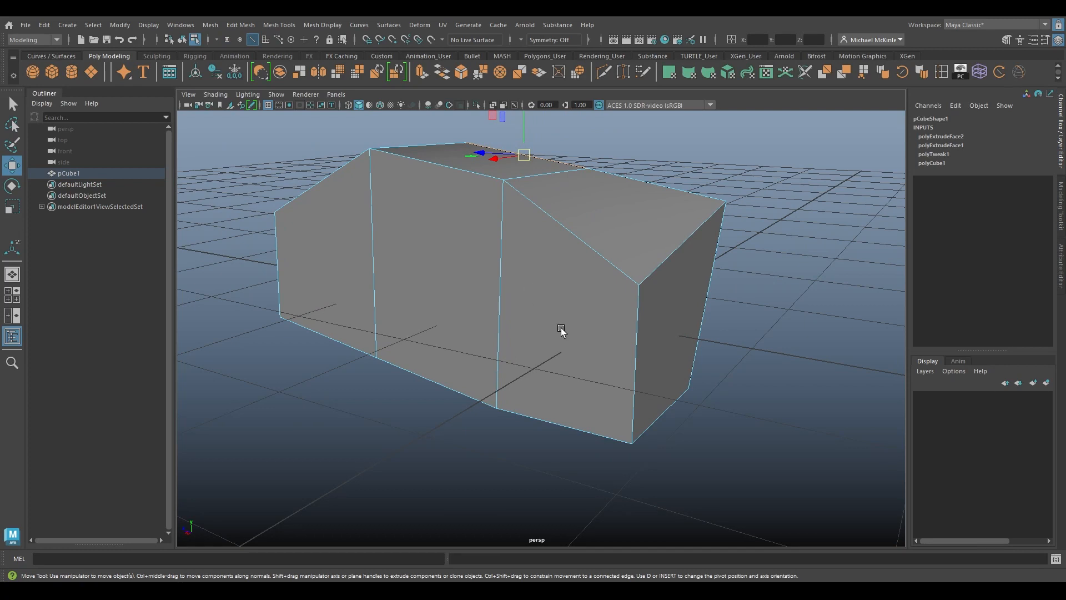
# In Vertex mode, lower the raised top corner at the original cube's end to about its neighbour's level.
pyautogui.keyDown('alt'); pyautogui.moveTo(591, 306); pyautogui.dragTo(613, 256); pyautogui.keyUp('alt')
pyautogui.moveTo(672, 216); pyautogui.dragTo(641, 216, button='right')
pyautogui.moveTo(680, 156); pyautogui.dragTo(721, 184)
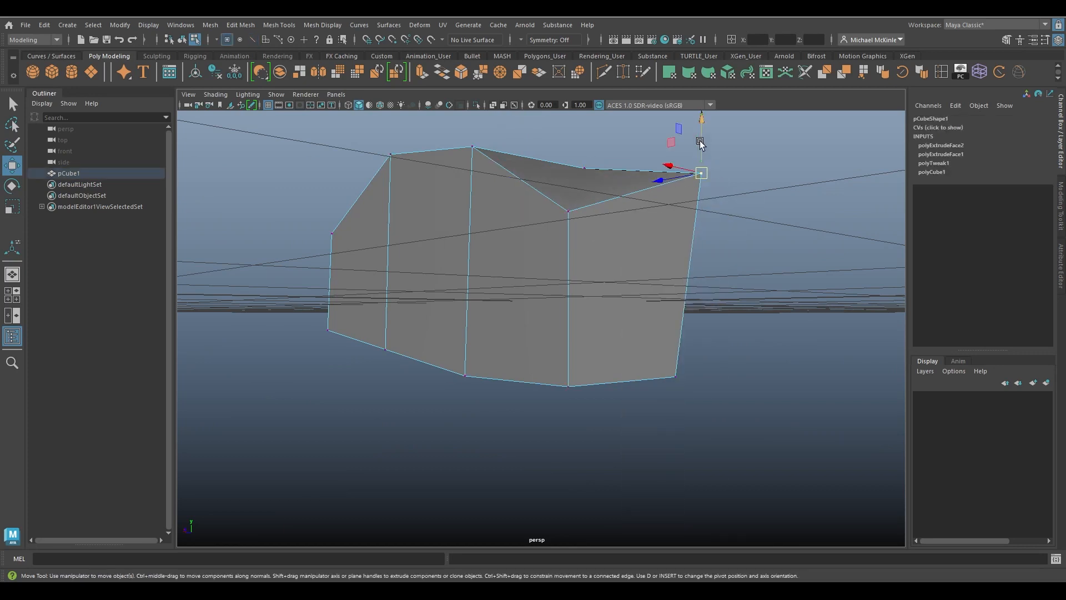
pyautogui.moveTo(696, 128); pyautogui.dragTo(712, 183)
pyautogui.moveTo(701, 138); pyautogui.dragTo(706, 190)
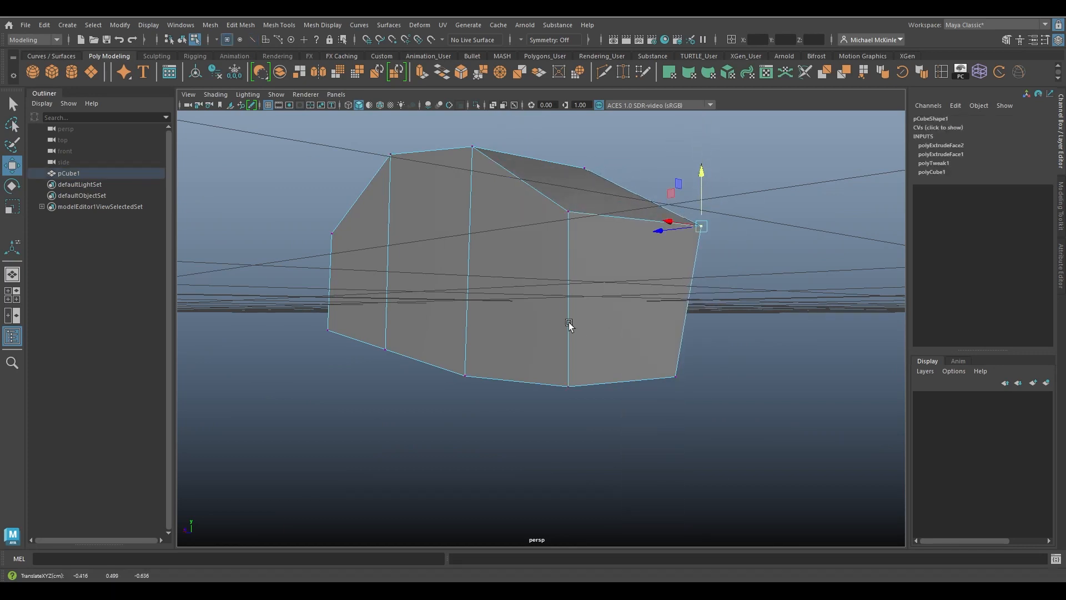
# Raise the two bottom vertices at the original cube's end so that the body tapers to a small end face.
pyautogui.moveTo(567, 321); pyautogui.dragTo(703, 425)
pyautogui.moveTo(569, 321); pyautogui.dragTo(571, 225)
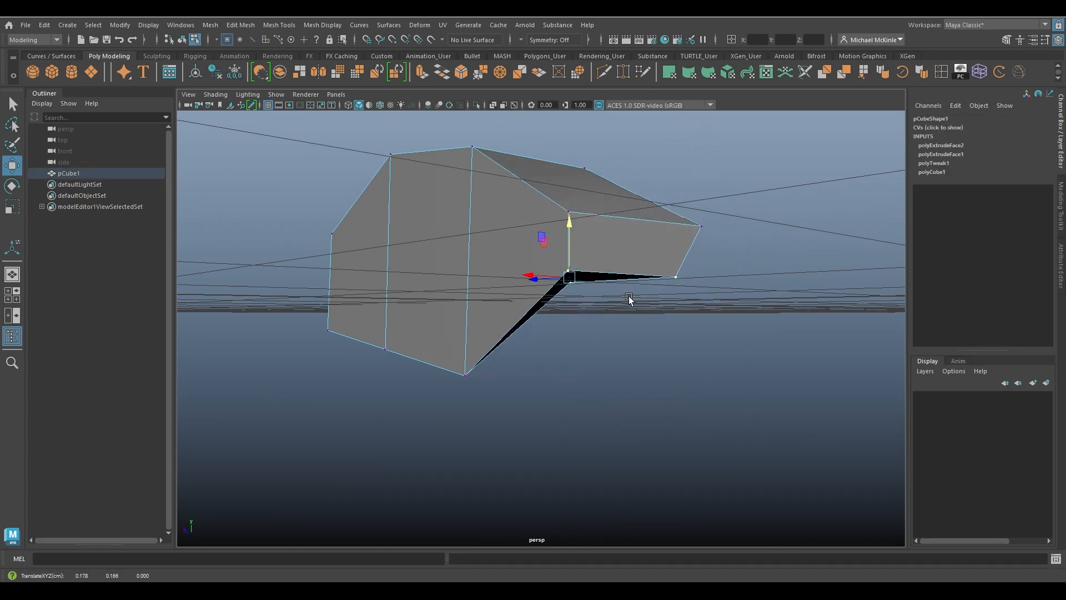
pyautogui.hotkey('ctrl', 'z')
pyautogui.keyDown('alt'); pyautogui.moveTo(630, 300); pyautogui.dragTo(389, 230); pyautogui.keyUp('alt')
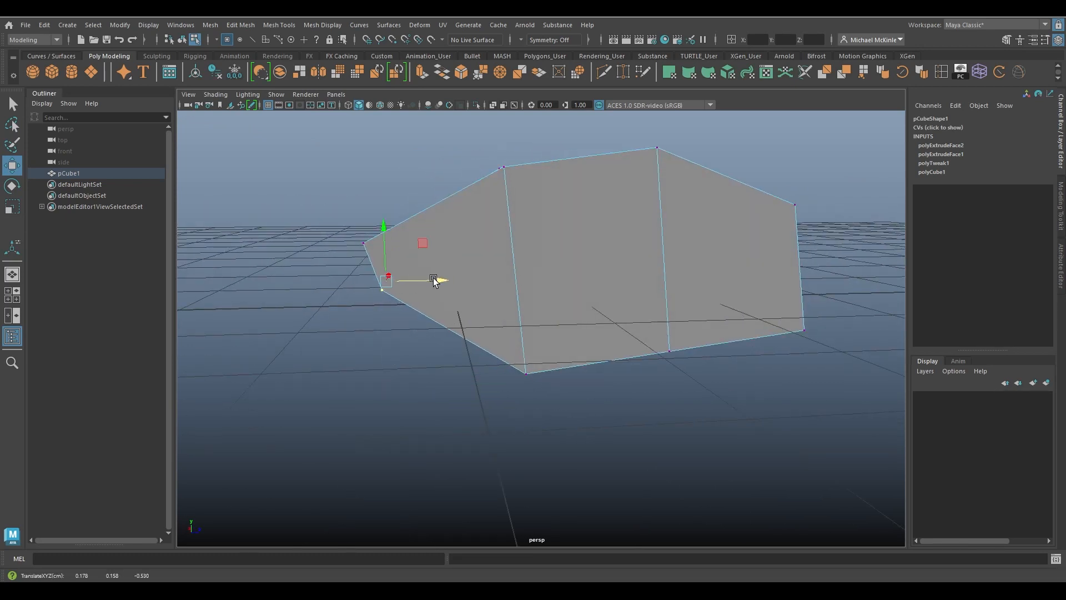
pyautogui.keyDown('alt'); pyautogui.moveTo(440, 279); pyautogui.dragTo(543, 326); pyautogui.keyUp('alt')
# Raise the bottom vertices of the middle segments slightly to smooth the underside's profile.
pyautogui.click(532, 371)
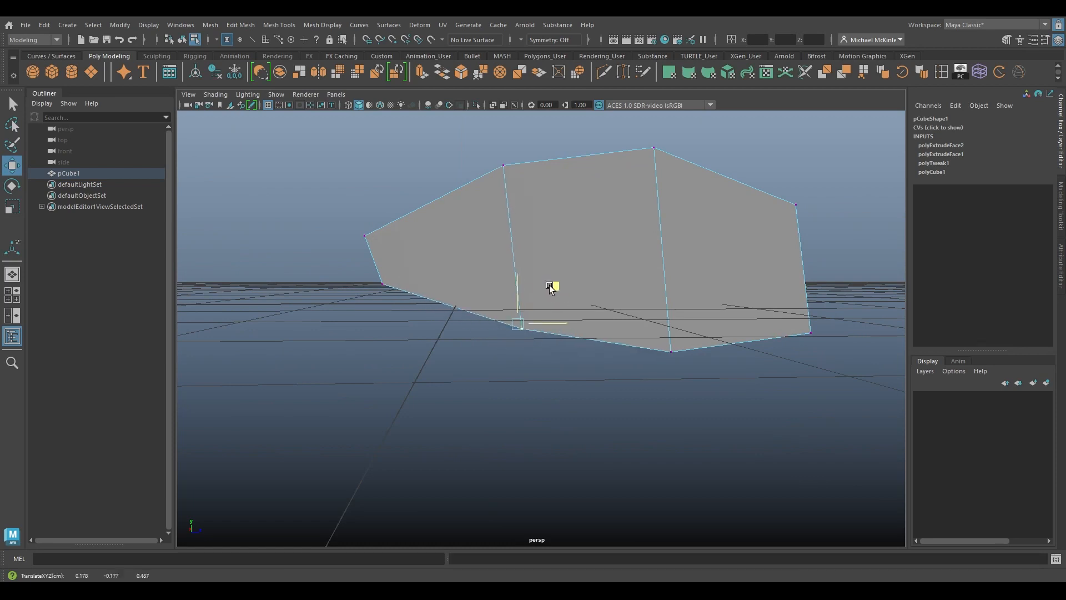
pyautogui.click(669, 349)
pyautogui.keyDown('alt'); pyautogui.moveTo(710, 311); pyautogui.dragTo(704, 295); pyautogui.keyUp('alt')
pyautogui.keyDown('alt'); pyautogui.moveTo(697, 332); pyautogui.dragTo(695, 320); pyautogui.keyUp('alt')
pyautogui.hotkey('ctrl', 'z')
pyautogui.moveTo(702, 405); pyautogui.dragTo(634, 334)
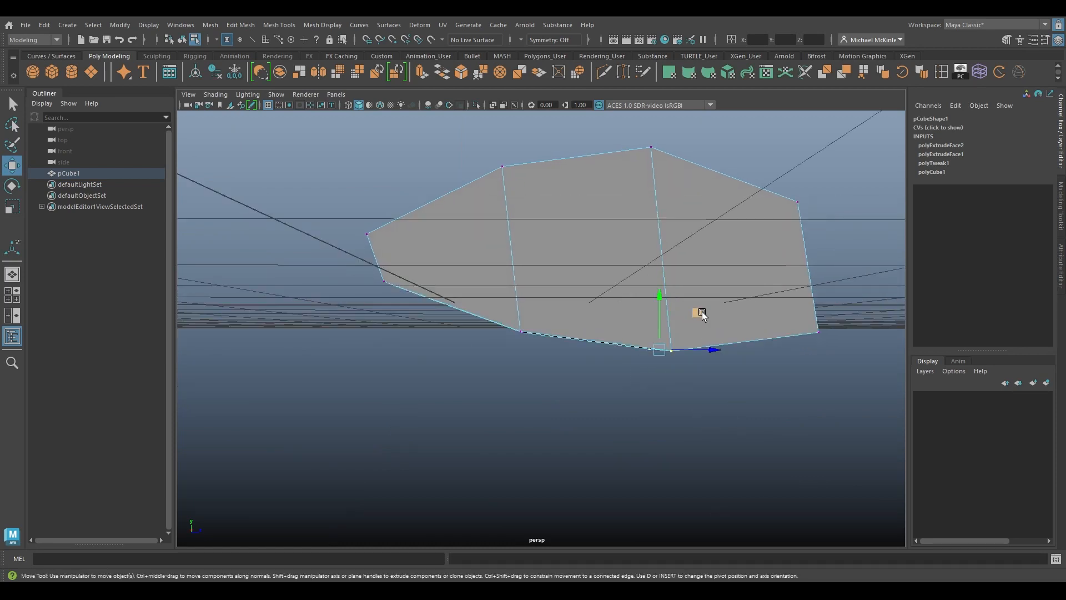
pyautogui.moveTo(698, 313); pyautogui.dragTo(690, 291)
# In Face mode, extrude the small tapered end face outward and downward with Local Translate Y 0.4 and Local Translate Z 0.979.
pyautogui.keyDown('alt'); pyautogui.moveTo(570, 318); pyautogui.dragTo(572, 287); pyautogui.keyUp('alt')
pyautogui.moveTo(538, 231); pyautogui.dragTo(536, 262, button='right')
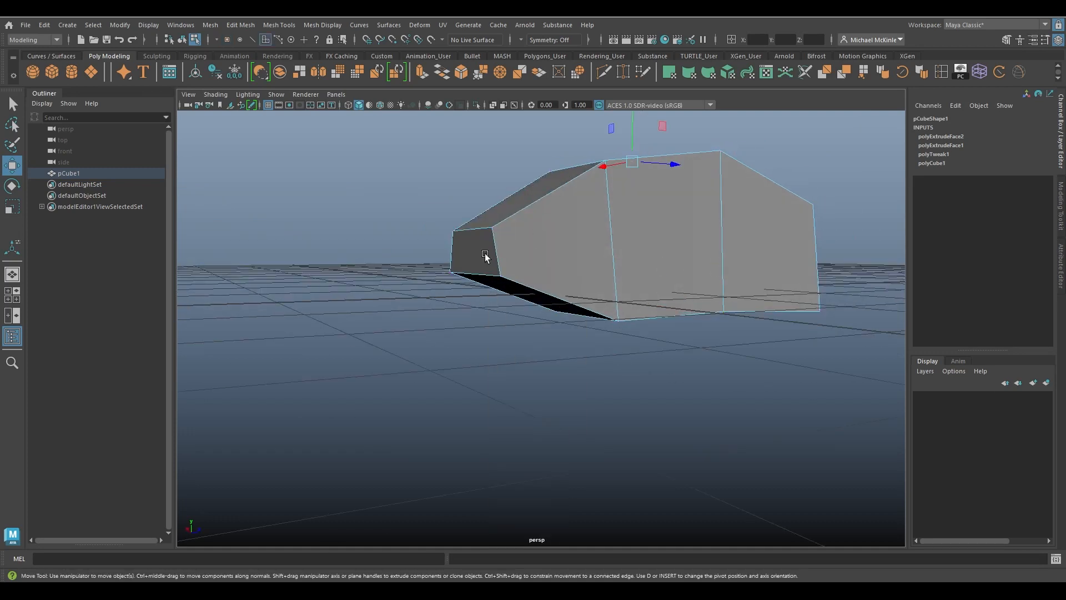
pyautogui.click(485, 254)
pyautogui.keyDown('alt'); pyautogui.moveTo(531, 259); pyautogui.dragTo(520, 292); pyautogui.keyUp('alt')
pyautogui.click(241, 25)
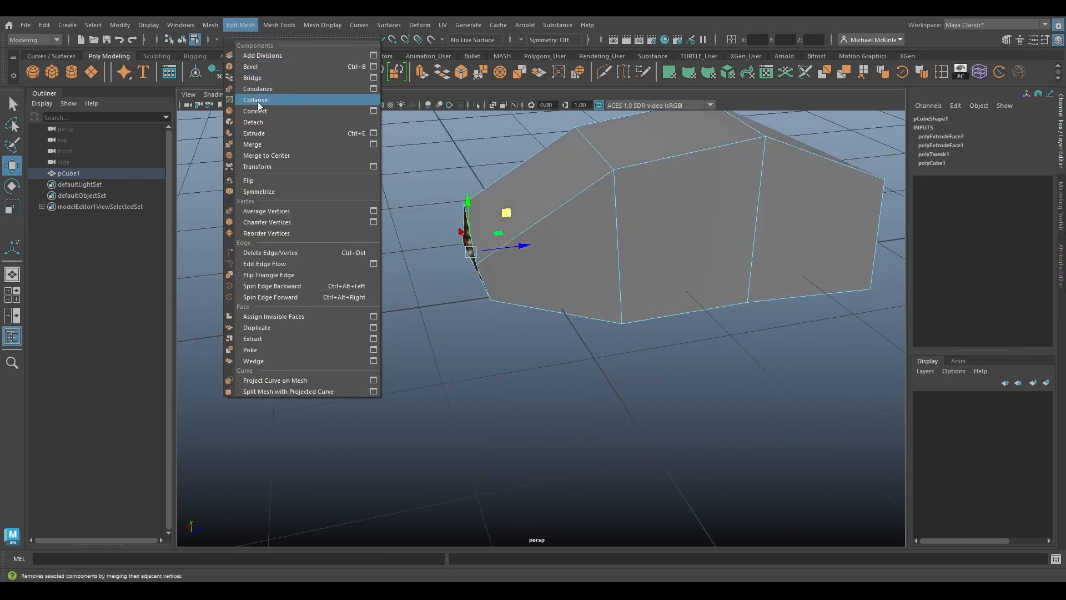
pyautogui.click(256, 134)
pyautogui.moveTo(437, 261); pyautogui.dragTo(318, 291)
pyautogui.keyDown('alt'); pyautogui.moveTo(348, 317); pyautogui.dragTo(375, 347); pyautogui.keyUp('alt')
pyautogui.press('w')
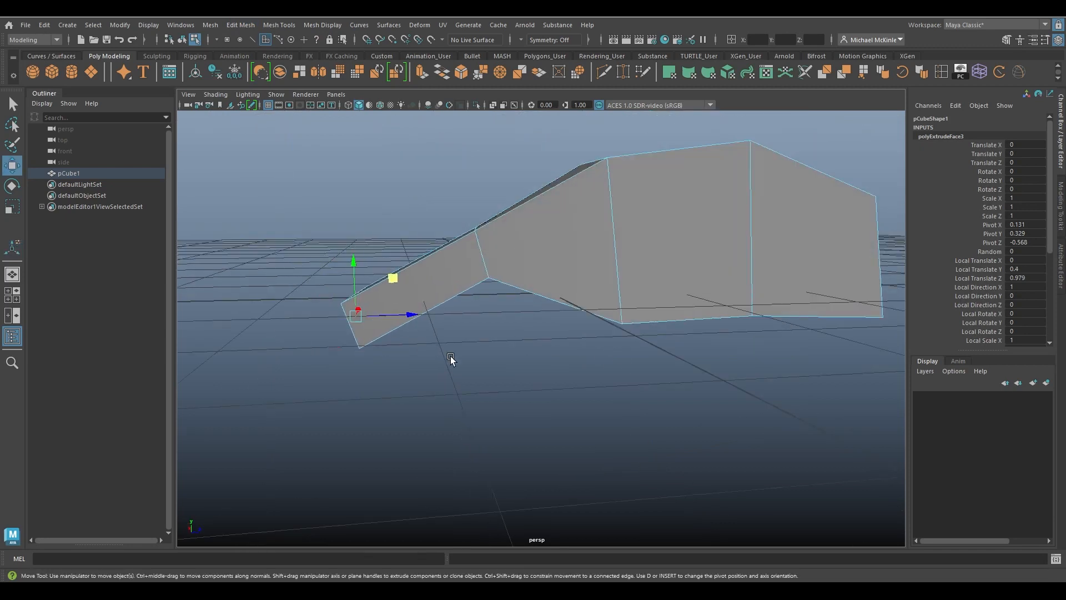
# Extrude the large face at the opposite end outward and scale the new end face down vertically.
pyautogui.press('r')
pyautogui.keyDown('alt'); pyautogui.moveTo(451, 359); pyautogui.dragTo(598, 266); pyautogui.keyUp('alt')
pyautogui.press('e')
pyautogui.scroll(5, 347, 292)
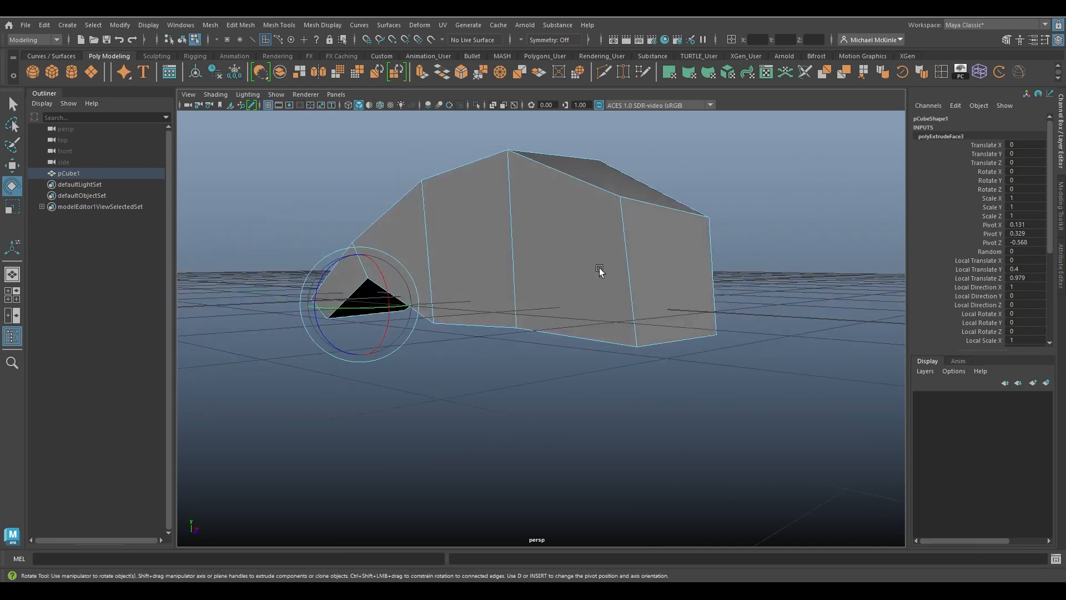
pyautogui.click(680, 276)
pyautogui.keyDown('alt'); pyautogui.moveTo(722, 312); pyautogui.dragTo(670, 299, button='middle'); pyautogui.keyUp('alt')
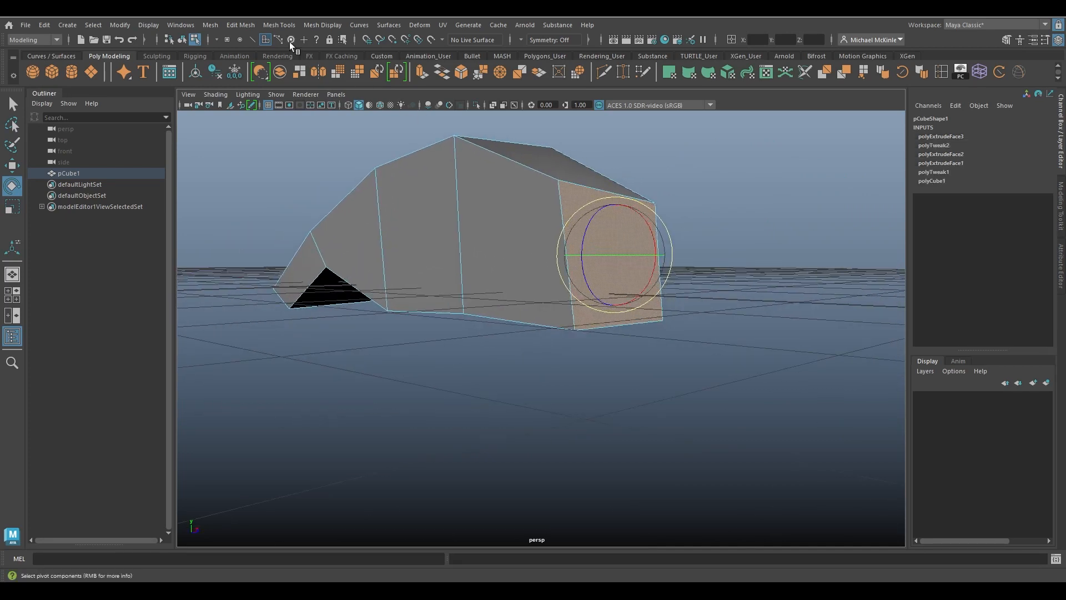
pyautogui.click(240, 24)
pyautogui.click(261, 135)
pyautogui.keyDown('alt'); pyautogui.moveTo(483, 217); pyautogui.dragTo(813, 300); pyautogui.keyUp('alt')
pyautogui.press('w')
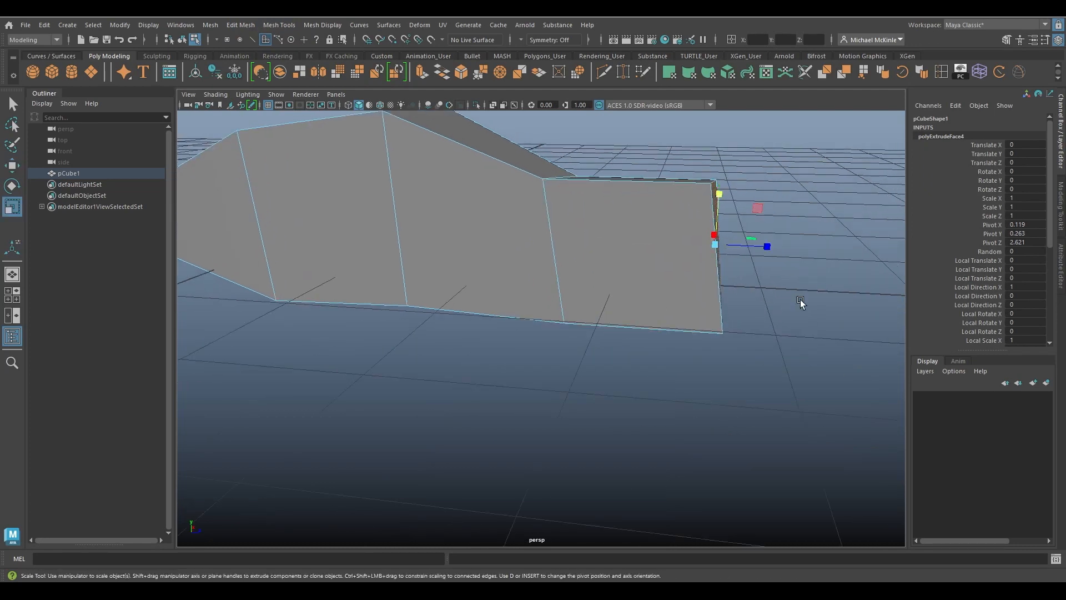
pyautogui.moveTo(681, 203); pyautogui.dragTo(671, 210)
# Extrude the underside face of the middle segment downward into a handle with a Local Translate Z of about 4.39.
pyautogui.keyDown('alt'); pyautogui.moveTo(680, 252); pyautogui.dragTo(524, 284); pyautogui.keyUp('alt')
pyautogui.press('w')
pyautogui.click(596, 263)
pyautogui.click(448, 261)
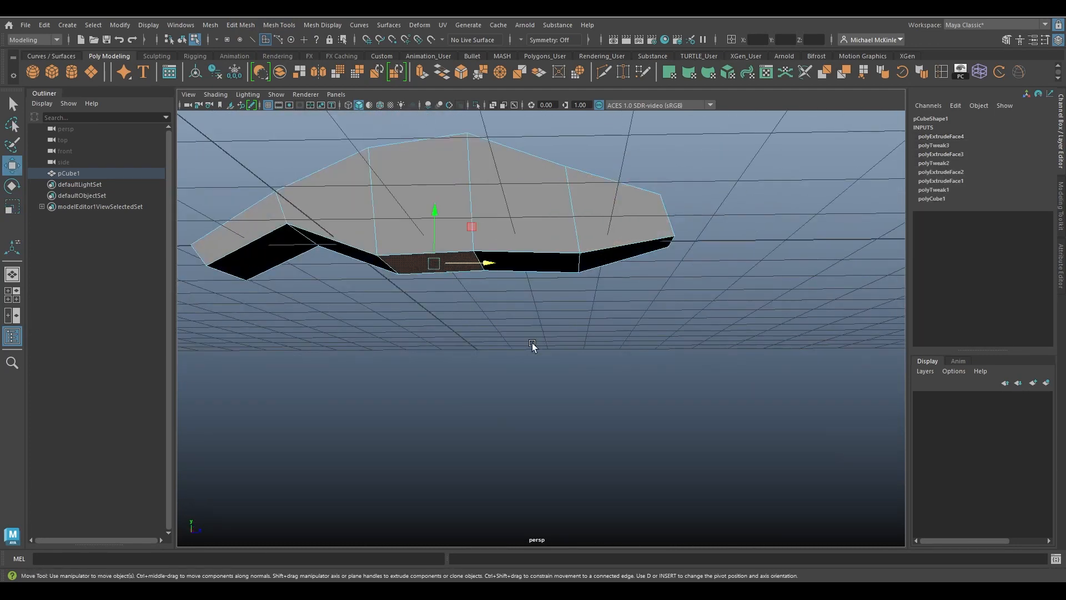
pyautogui.keyDown('alt'); pyautogui.moveTo(532, 342); pyautogui.dragTo(483, 300); pyautogui.keyUp('alt')
pyautogui.click(241, 26)
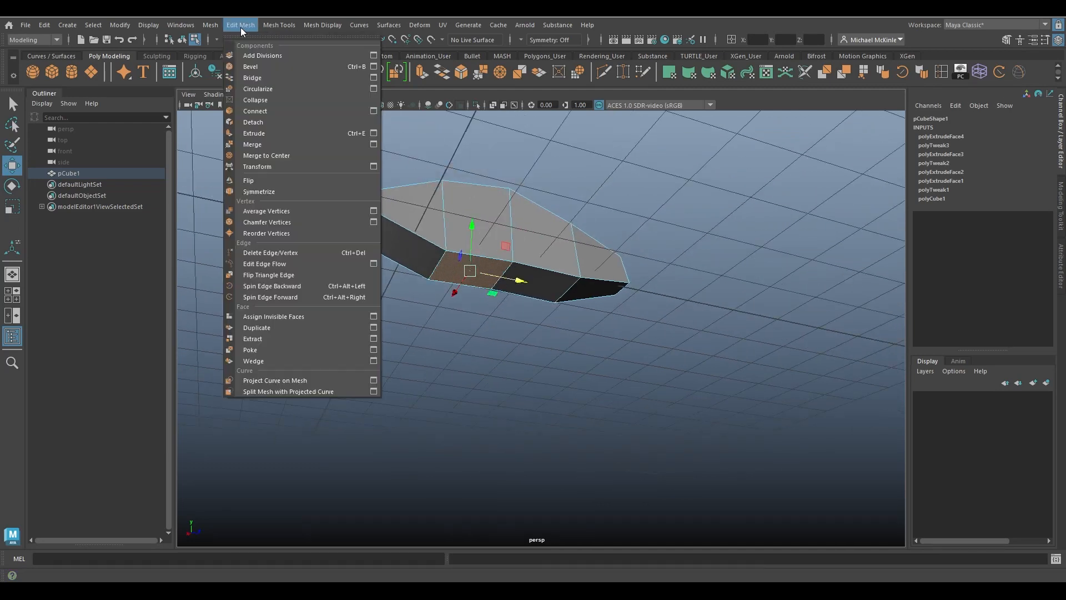
pyautogui.click(269, 131)
pyautogui.moveTo(471, 297); pyautogui.dragTo(485, 504)
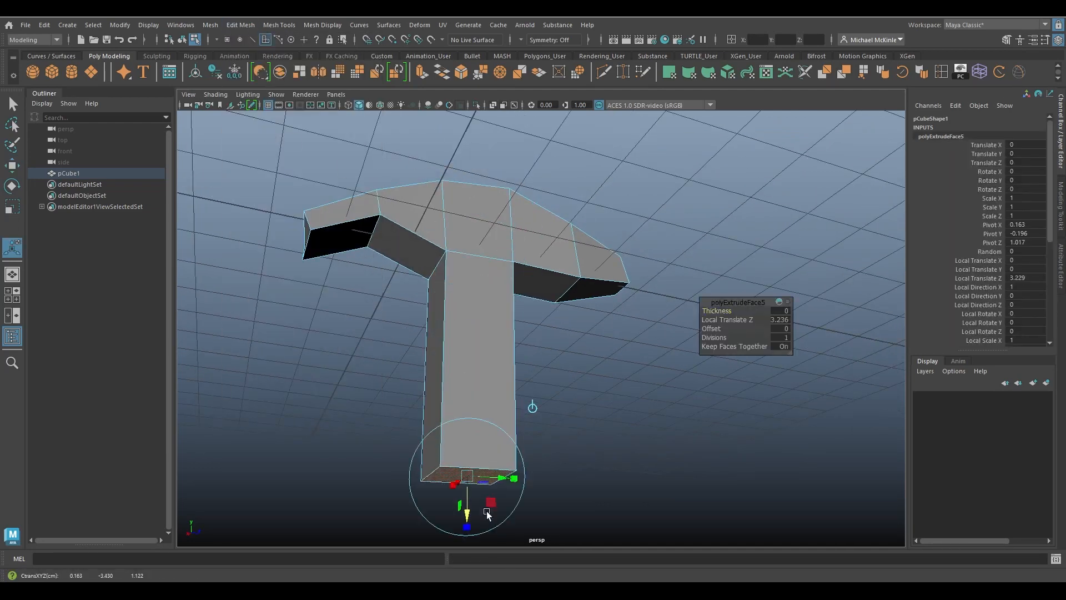
pyautogui.keyDown('alt'); pyautogui.moveTo(516, 427); pyautogui.dragTo(533, 372); pyautogui.keyUp('alt')
pyautogui.moveTo(486, 444); pyautogui.dragTo(487, 508)
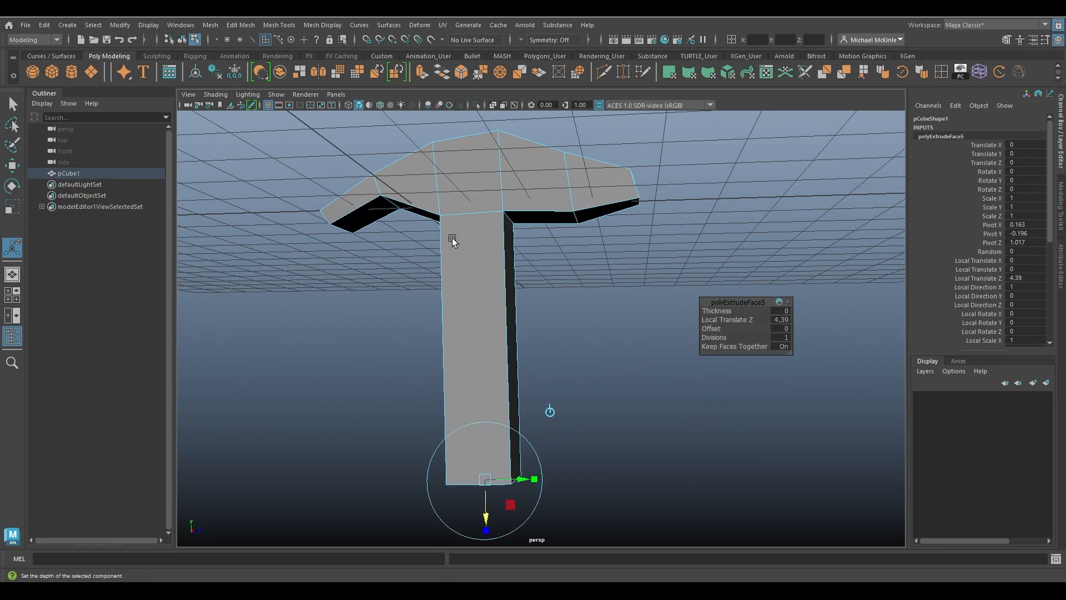
# In Edge mode, adjust the height of the edges at the hammer head's blunt end to even out its taper.
pyautogui.keyDown('alt'); pyautogui.moveTo(638, 200); pyautogui.dragTo(620, 177); pyautogui.keyUp('alt')
pyautogui.rightClick(583, 195)
pyautogui.click(581, 162)
pyautogui.click(565, 179)
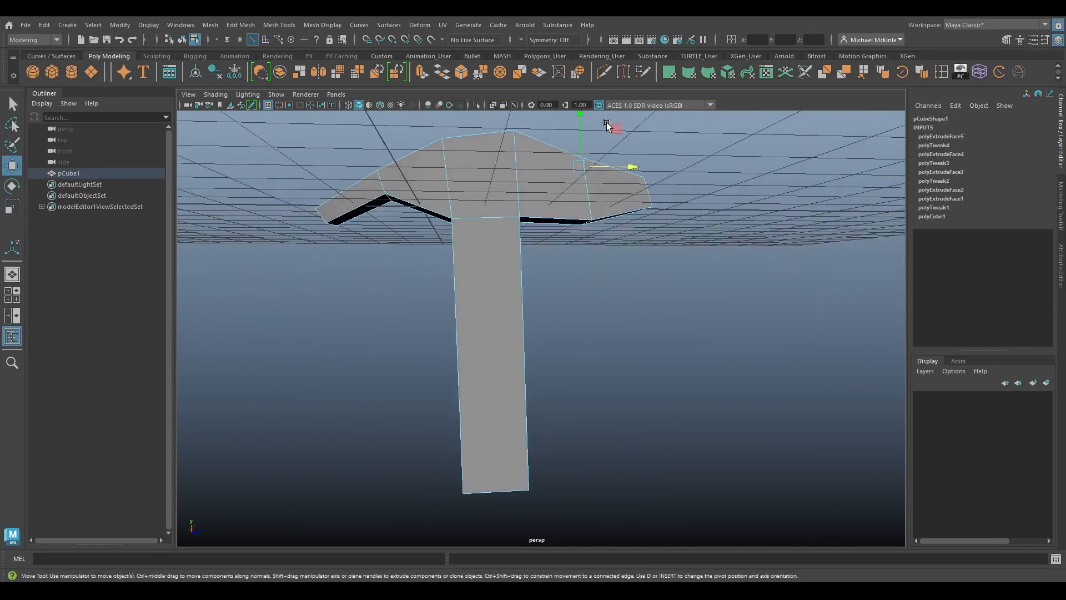
pyautogui.click(605, 113)
pyautogui.hotkey('ctrl', 'z')
pyautogui.keyDown('alt'); pyautogui.moveTo(589, 228); pyautogui.dragTo(575, 247); pyautogui.keyUp('alt')
pyautogui.keyDown('shift'); pyautogui.click(577, 216); pyautogui.keyUp('shift')
pyautogui.moveTo(615, 155); pyautogui.dragTo(624, 203)
pyautogui.moveTo(624, 153); pyautogui.dragTo(623, 121)
pyautogui.keyDown('alt'); pyautogui.moveTo(622, 142); pyautogui.dragTo(544, 204); pyautogui.keyUp('alt')
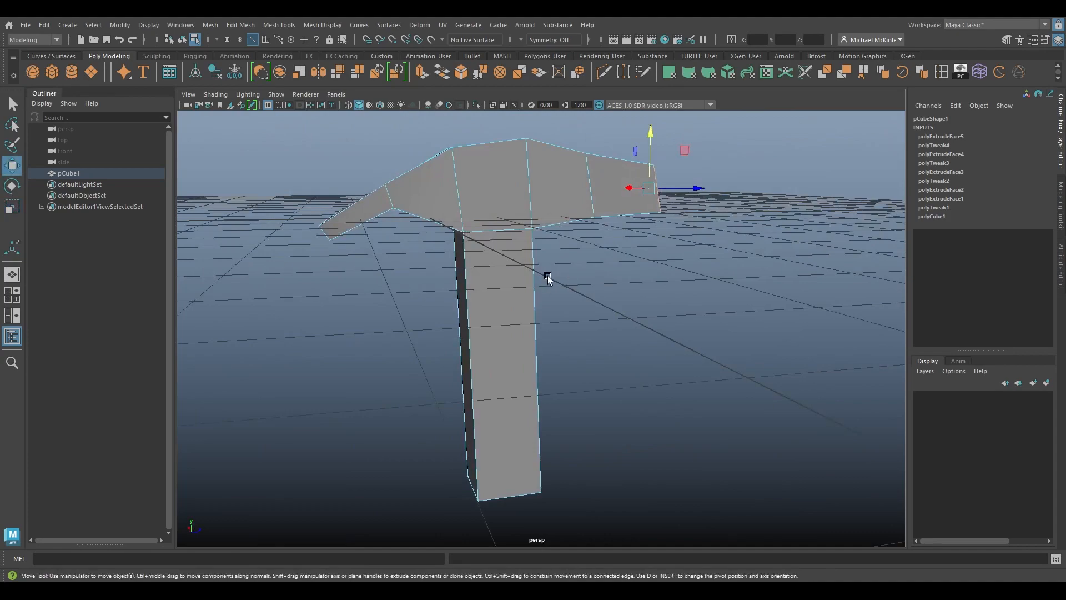
# Return to Object Mode and select the whole hammer mesh.
pyautogui.moveTo(522, 174); pyautogui.dragTo(572, 158, button='right')
pyautogui.keyDown('alt'); pyautogui.moveTo(572, 158); pyautogui.dragTo(514, 171); pyautogui.keyUp('alt')
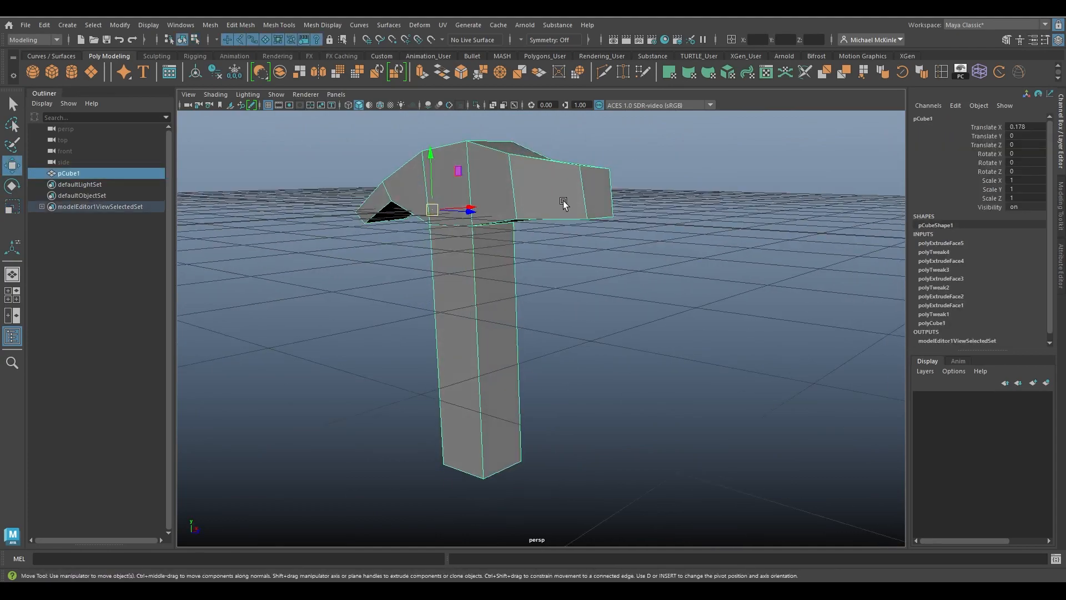
pyautogui.keyDown('alt'); pyautogui.moveTo(563, 201); pyautogui.dragTo(561, 228); pyautogui.keyUp('alt')
pyautogui.click(632, 305)
pyautogui.click(559, 242)
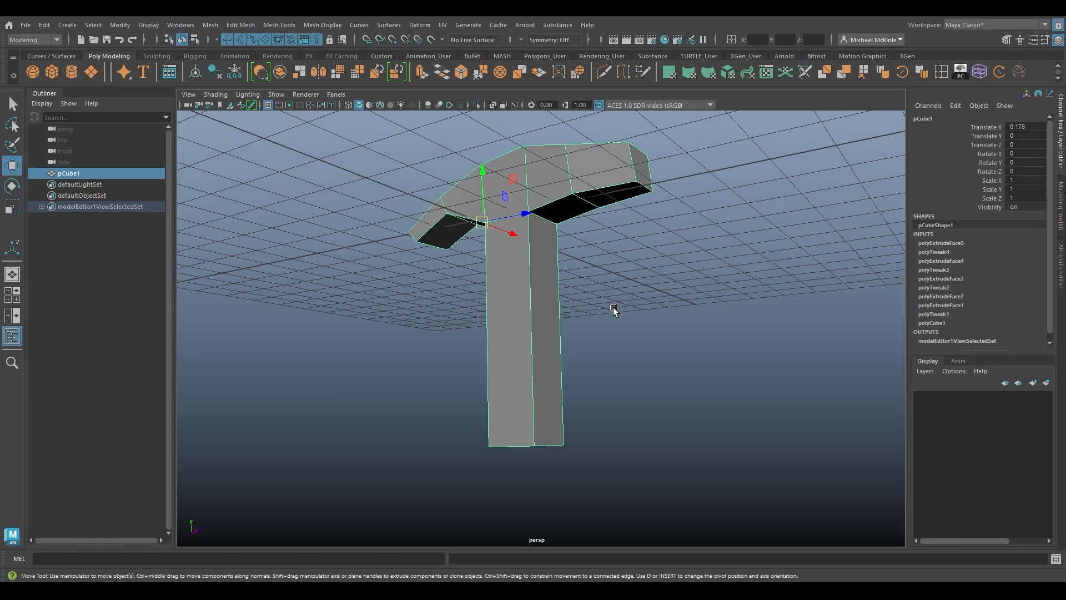
# In Edge mode, select both lengthwise edge loops along the top of the hammer head and bevel them.
pyautogui.keyDown('alt'); pyautogui.moveTo(614, 305); pyautogui.dragTo(555, 356); pyautogui.keyUp('alt')
pyautogui.moveTo(513, 273); pyautogui.dragTo(514, 233, button='right')
pyautogui.doubleClick(478, 256)
pyautogui.keyDown('shift'); pyautogui.doubleClick(555, 238); pyautogui.keyUp('shift')
pyautogui.keyDown('alt'); pyautogui.moveTo(580, 264); pyautogui.dragTo(488, 298); pyautogui.keyUp('alt')
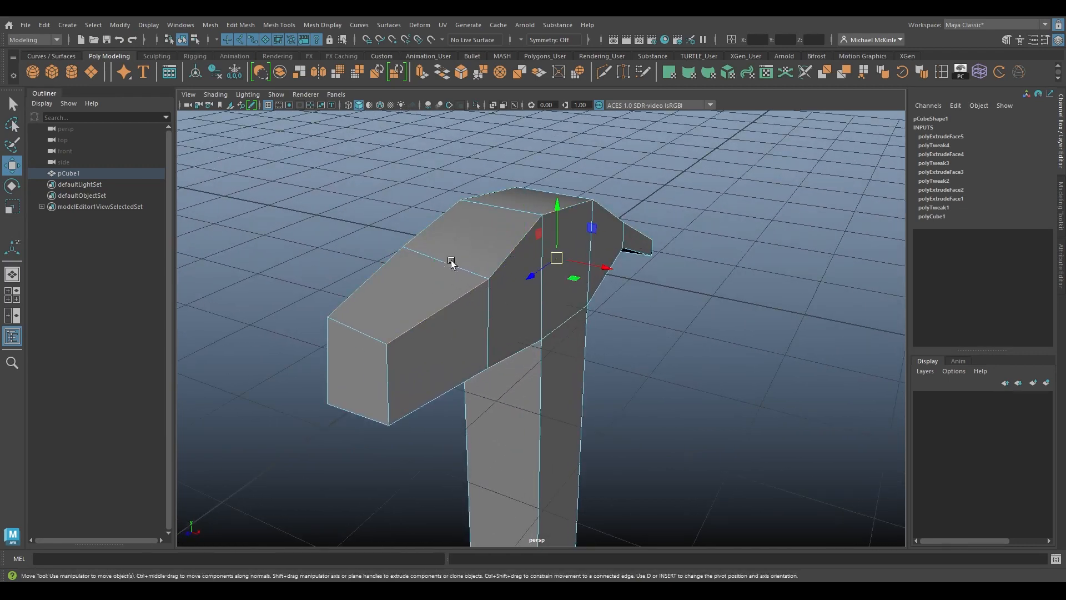
pyautogui.keyDown('alt'); pyautogui.moveTo(490, 255); pyautogui.dragTo(731, 257); pyautogui.keyUp('alt')
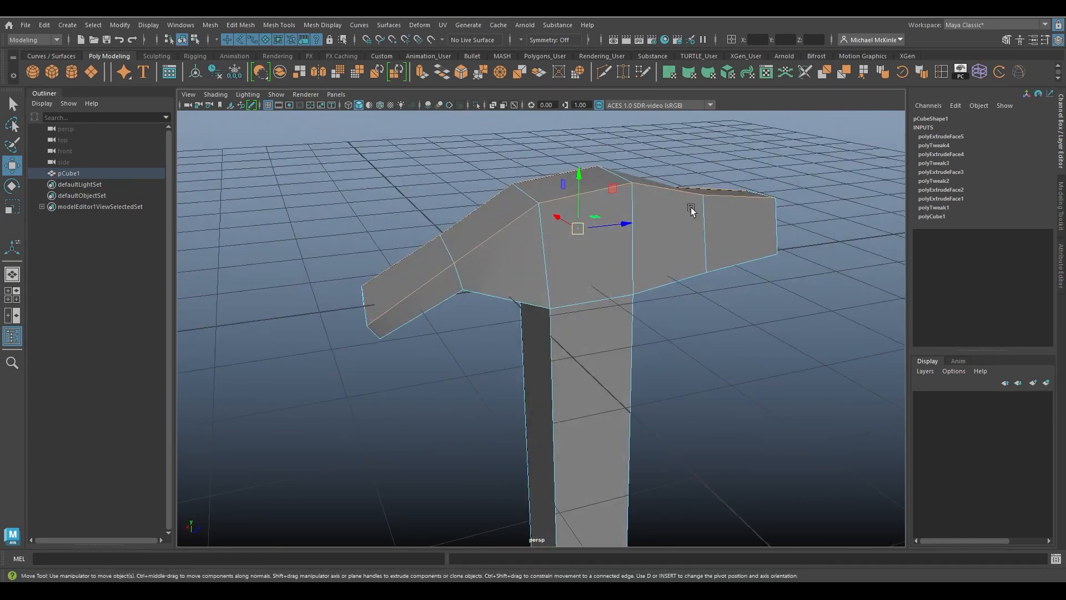
pyautogui.keyDown('alt'); pyautogui.moveTo(694, 209); pyautogui.dragTo(578, 329); pyautogui.keyUp('alt')
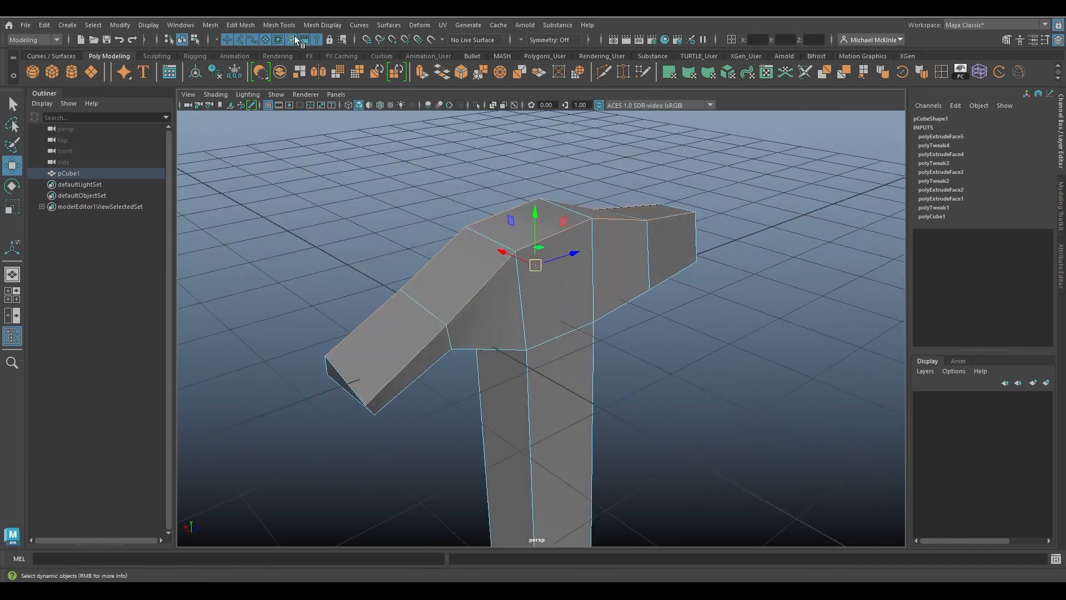
pyautogui.click(249, 24)
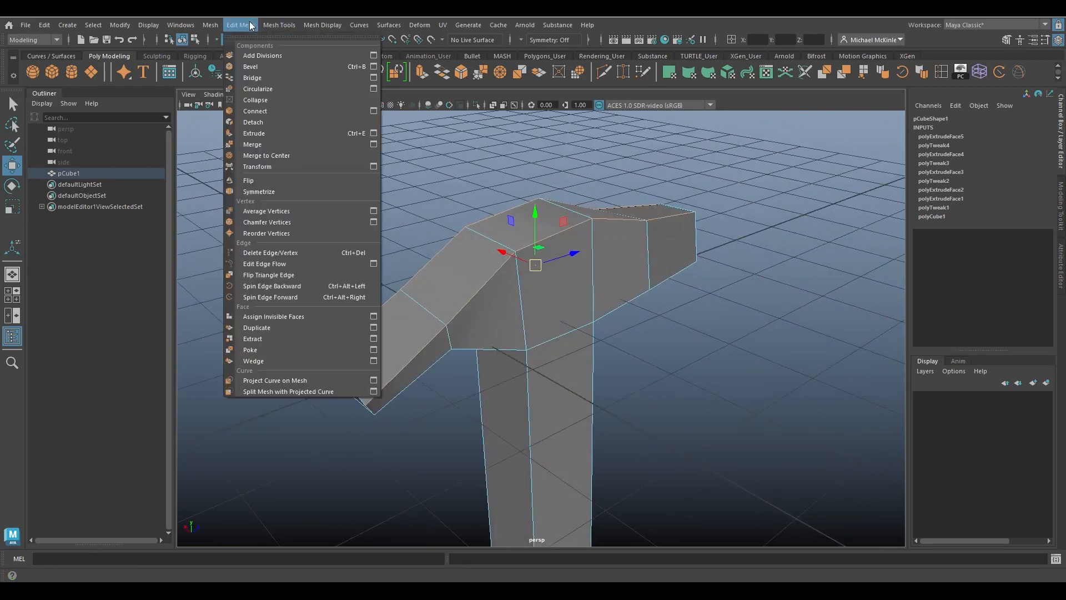
pyautogui.click(255, 68)
# Set the bevel's Segments to 2 and its Fraction to 0.8.
pyautogui.keyDown('alt'); pyautogui.moveTo(433, 219); pyautogui.dragTo(715, 184); pyautogui.keyUp('alt')
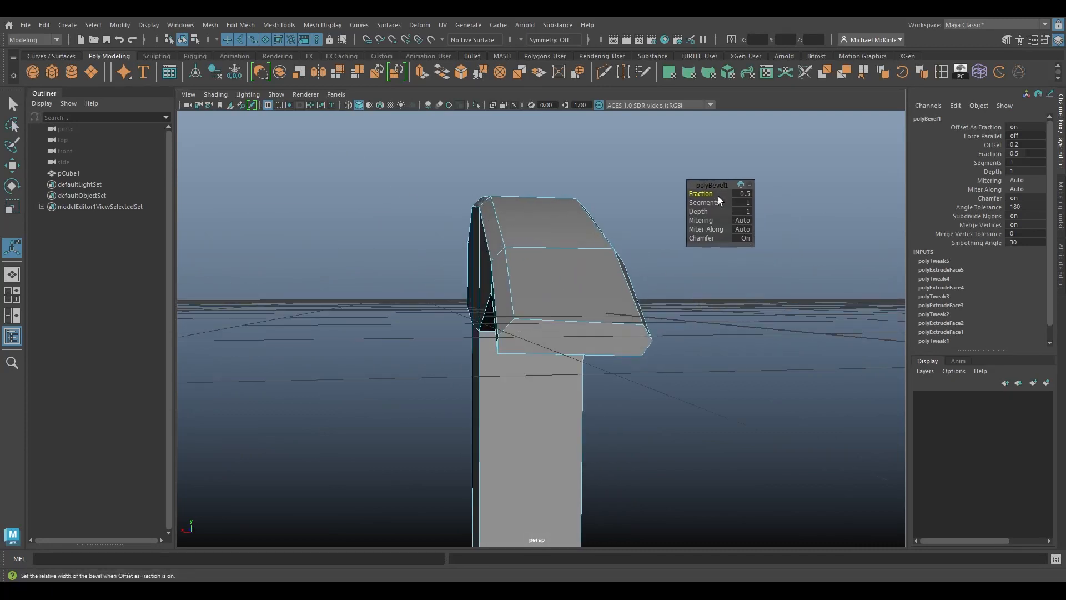
pyautogui.keyDown('alt'); pyautogui.moveTo(647, 233); pyautogui.dragTo(605, 240); pyautogui.keyUp('alt')
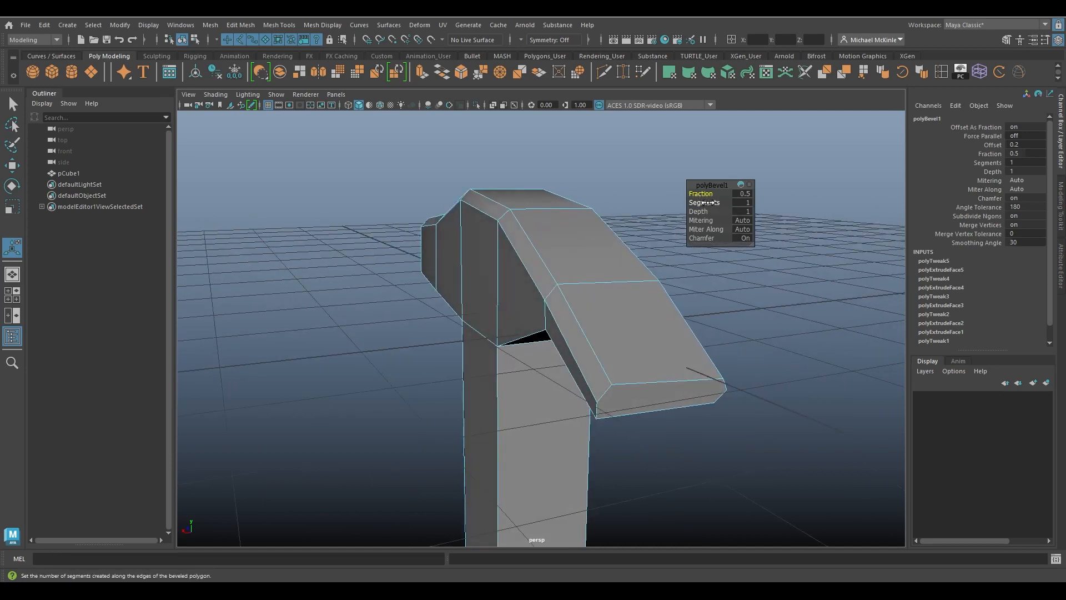
pyautogui.moveTo(710, 203)
pyautogui.mouseDown()
pyautogui.moveTo(734, 201)
pyautogui.moveTo(724, 201)
pyautogui.mouseUp()
pyautogui.keyDown('alt'); pyautogui.moveTo(678, 231); pyautogui.dragTo(642, 220); pyautogui.keyUp('alt')
pyautogui.moveTo(701, 193); pyautogui.dragTo(711, 193)
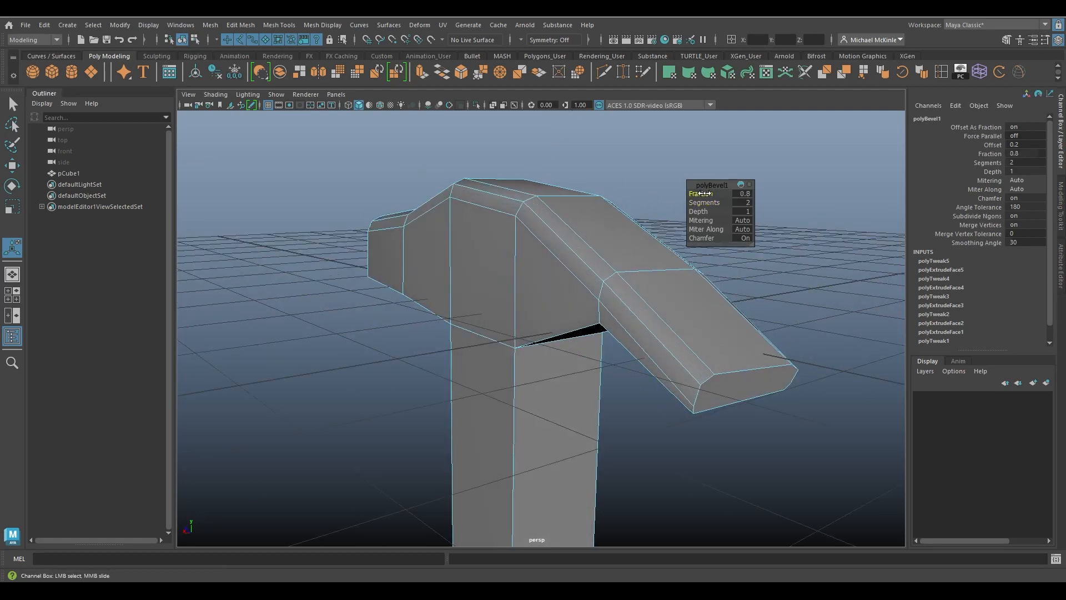
# Select the lengthwise edges along the underside of the hammer head's blunt end and bevel them.
pyautogui.keyDown('alt'); pyautogui.moveTo(633, 267); pyautogui.dragTo(587, 261); pyautogui.keyUp('alt')
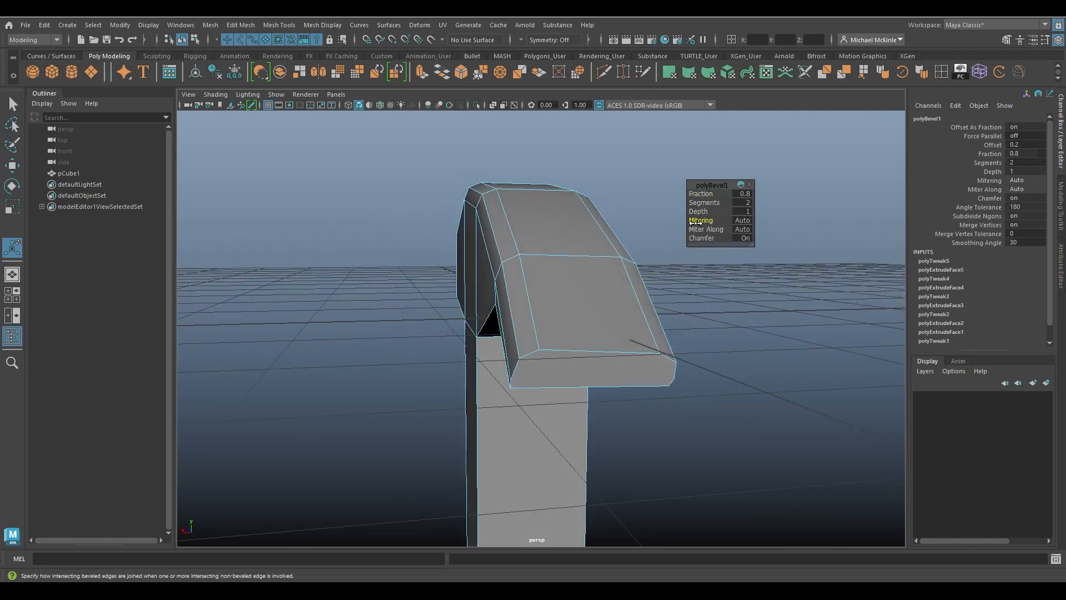
pyautogui.keyDown('alt'); pyautogui.moveTo(661, 250); pyautogui.dragTo(631, 198); pyautogui.keyUp('alt')
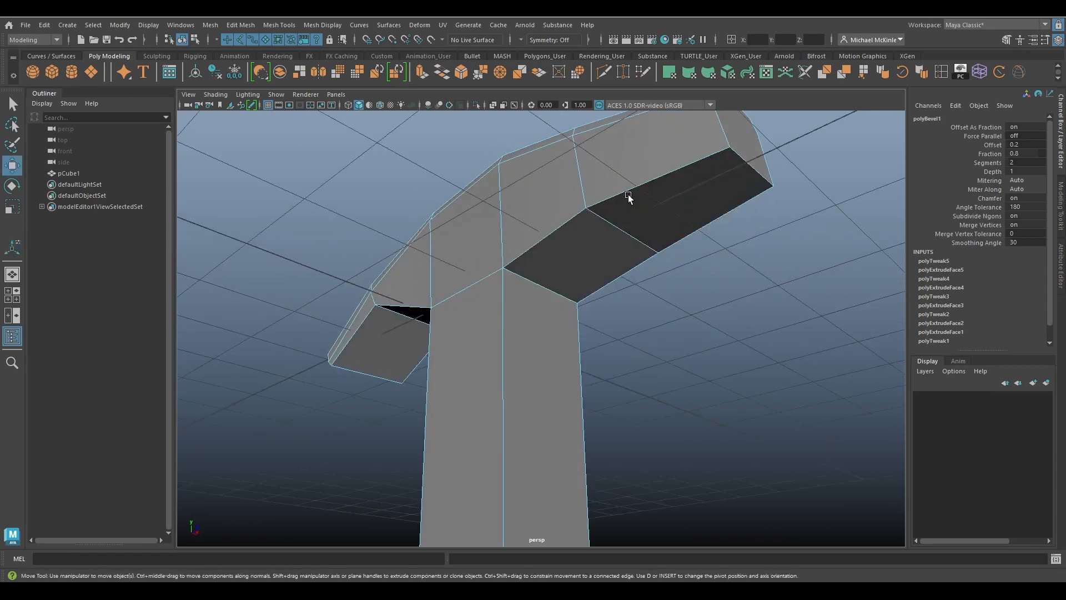
pyautogui.press('w')
pyautogui.moveTo(572, 224); pyautogui.dragTo(633, 283)
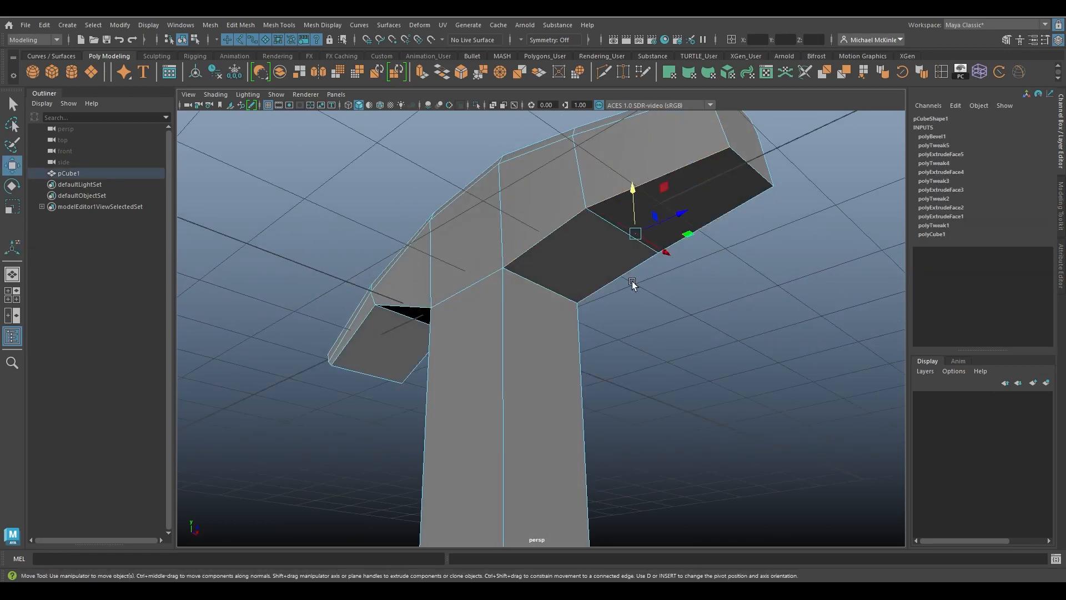
pyautogui.keyDown('alt'); pyautogui.moveTo(735, 253); pyautogui.dragTo(706, 269); pyautogui.keyUp('alt')
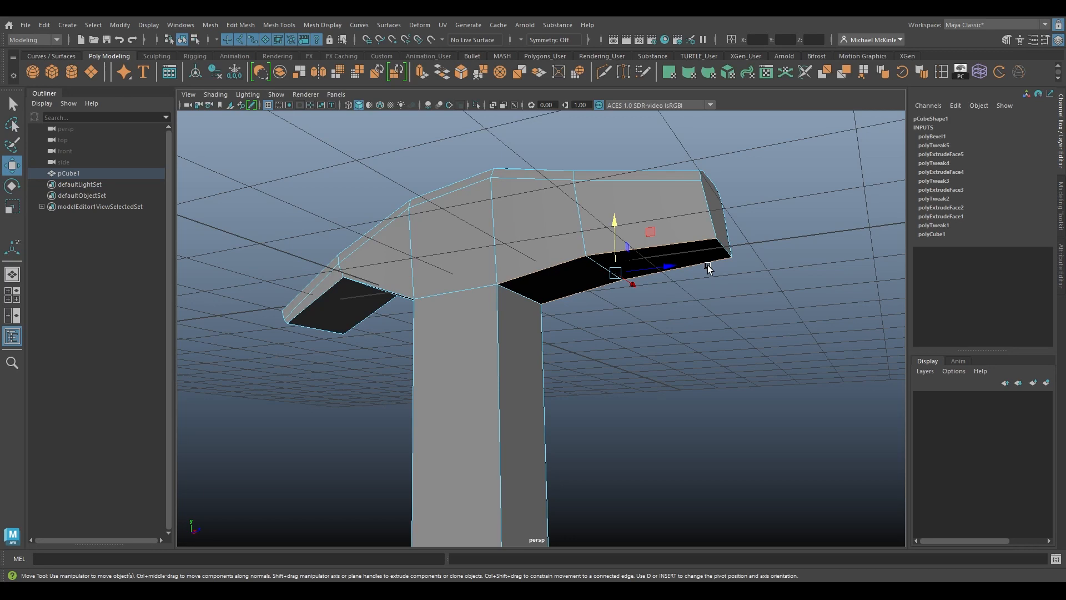
pyautogui.hotkey('ctrl', 'b')
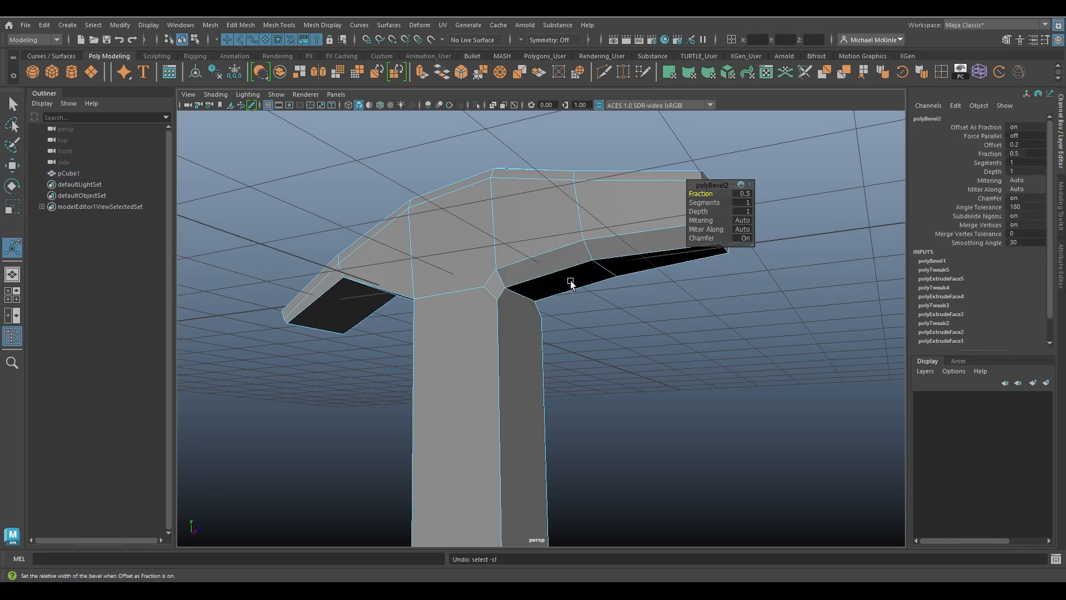
# Set the underside bevel's Segments to 2 and its Fraction to 0.41.
pyautogui.keyDown('alt'); pyautogui.moveTo(564, 269); pyautogui.dragTo(586, 277); pyautogui.keyUp('alt')
pyautogui.keyDown('alt'); pyautogui.moveTo(586, 277); pyautogui.dragTo(507, 285, button='middle'); pyautogui.keyUp('alt')
pyautogui.moveTo(705, 202); pyautogui.dragTo(630, 231)
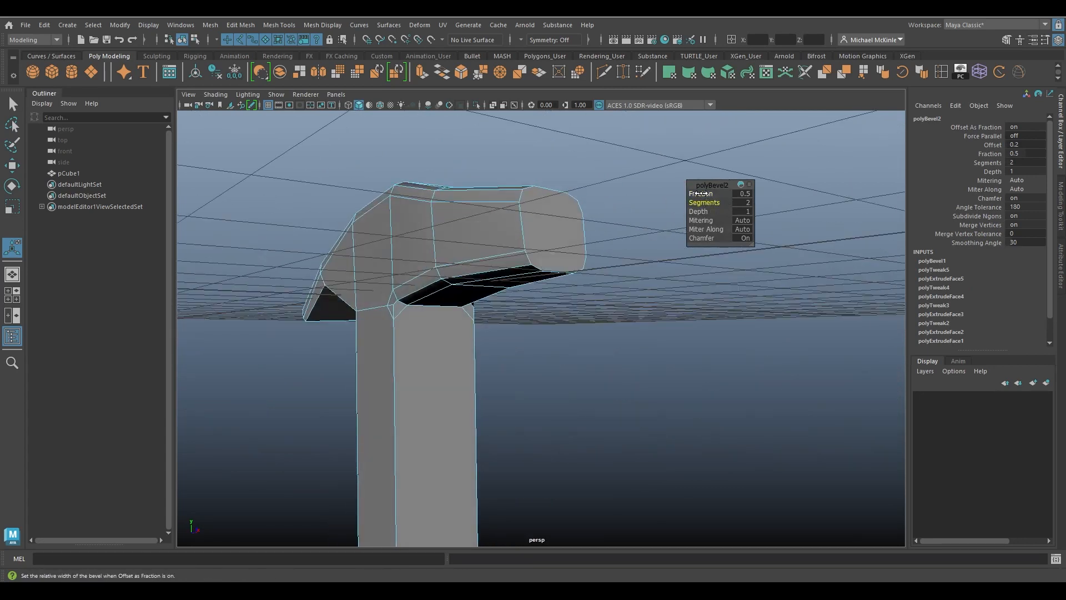
pyautogui.moveTo(705, 194); pyautogui.dragTo(700, 194)
pyautogui.keyDown('alt'); pyautogui.moveTo(488, 242); pyautogui.dragTo(594, 261); pyautogui.keyUp('alt')
pyautogui.press('w')
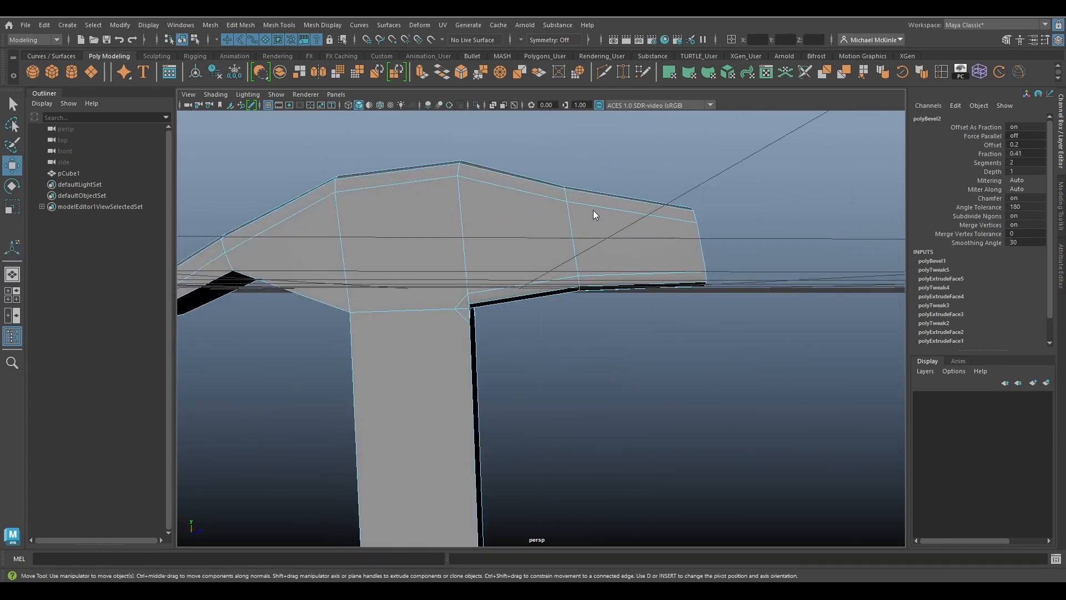
# Return to Object Mode, select the whole hammer mesh and delete it.
pyautogui.moveTo(595, 216); pyautogui.dragTo(644, 200, button='right')
pyautogui.keyDown('alt'); pyautogui.moveTo(655, 239); pyautogui.dragTo(624, 317); pyautogui.keyUp('alt')
pyautogui.click(566, 295)
pyautogui.click(596, 314)
pyautogui.click(247, 25)
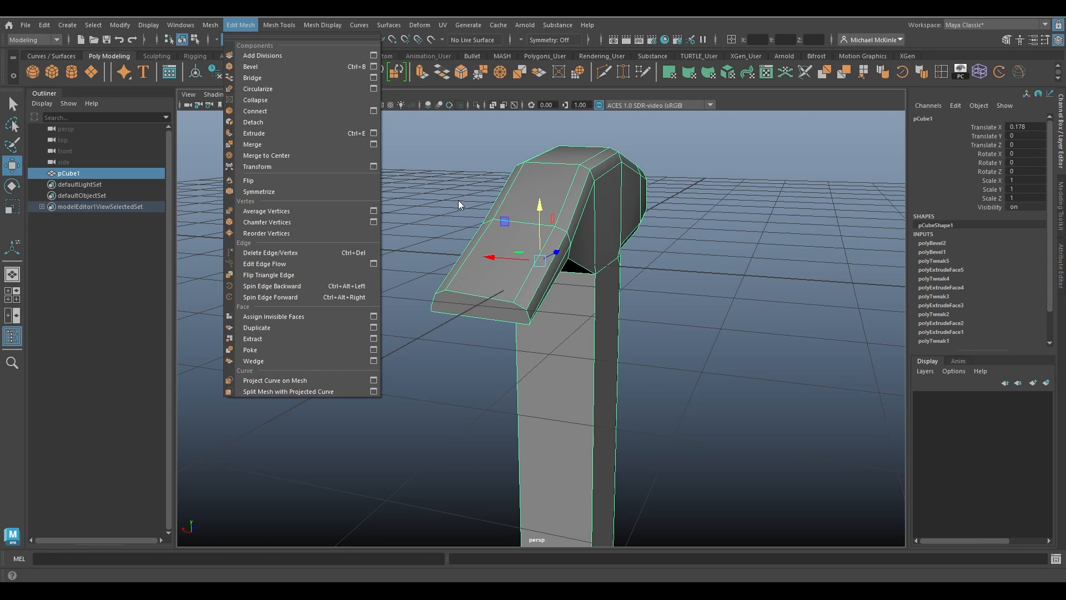
pyautogui.keyDown('alt'); pyautogui.moveTo(459, 198); pyautogui.dragTo(510, 259); pyautogui.keyUp('alt')
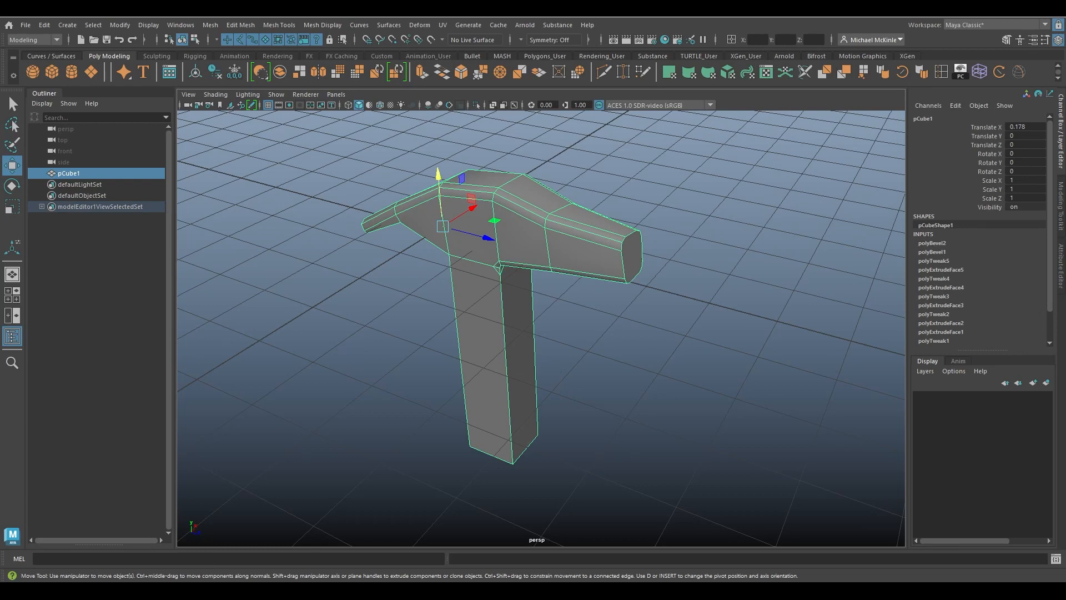
pyautogui.keyDown('alt'); pyautogui.moveTo(611, 245); pyautogui.dragTo(598, 302); pyautogui.keyUp('alt')
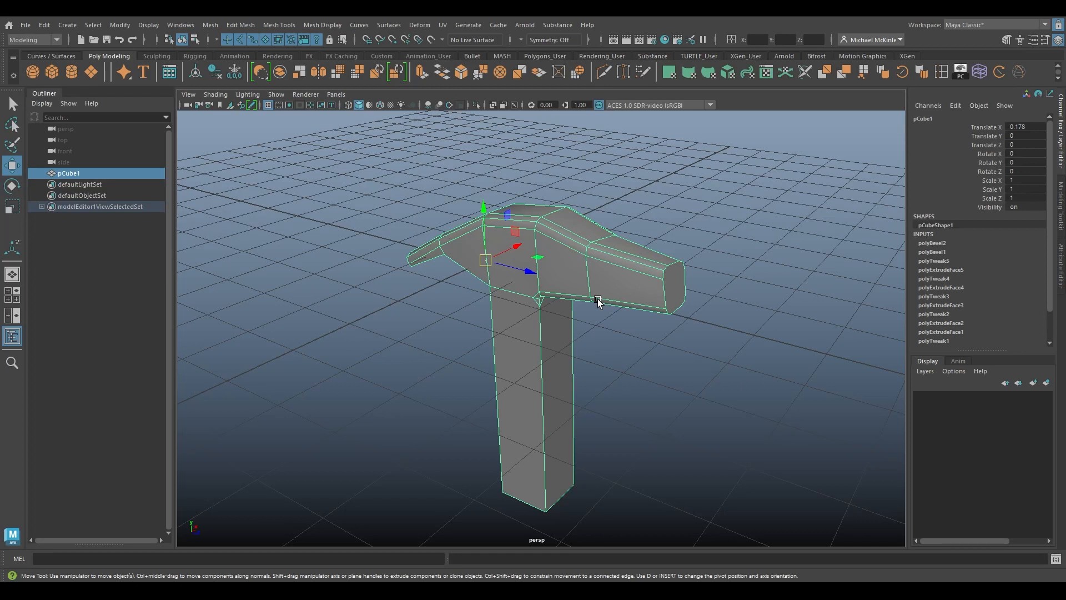
pyautogui.keyDown('alt'); pyautogui.moveTo(598, 299); pyautogui.dragTo(633, 201); pyautogui.keyUp('alt')
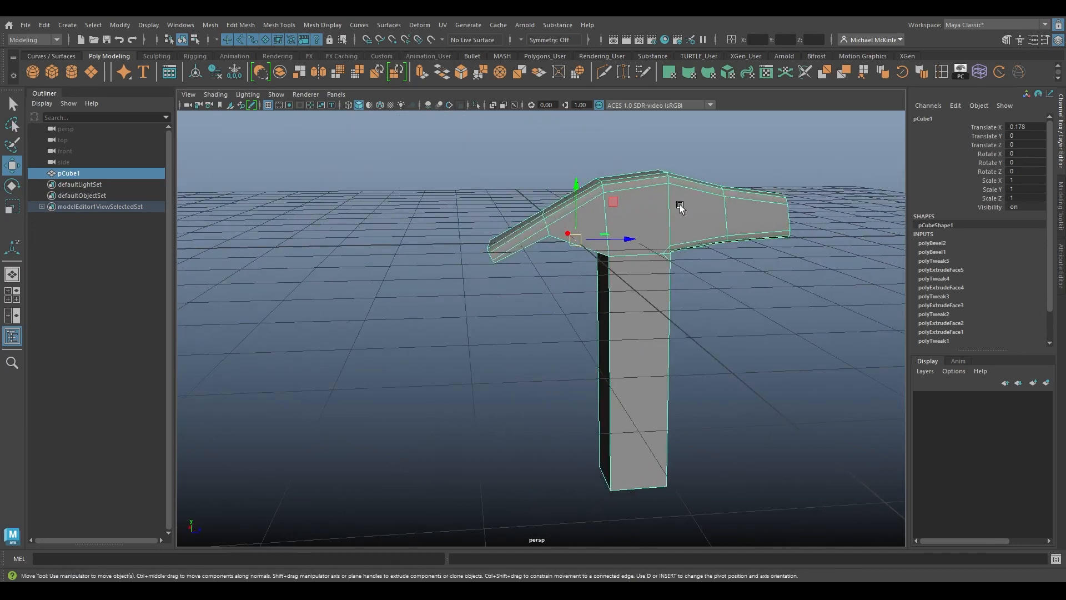
pyautogui.press('Delete')
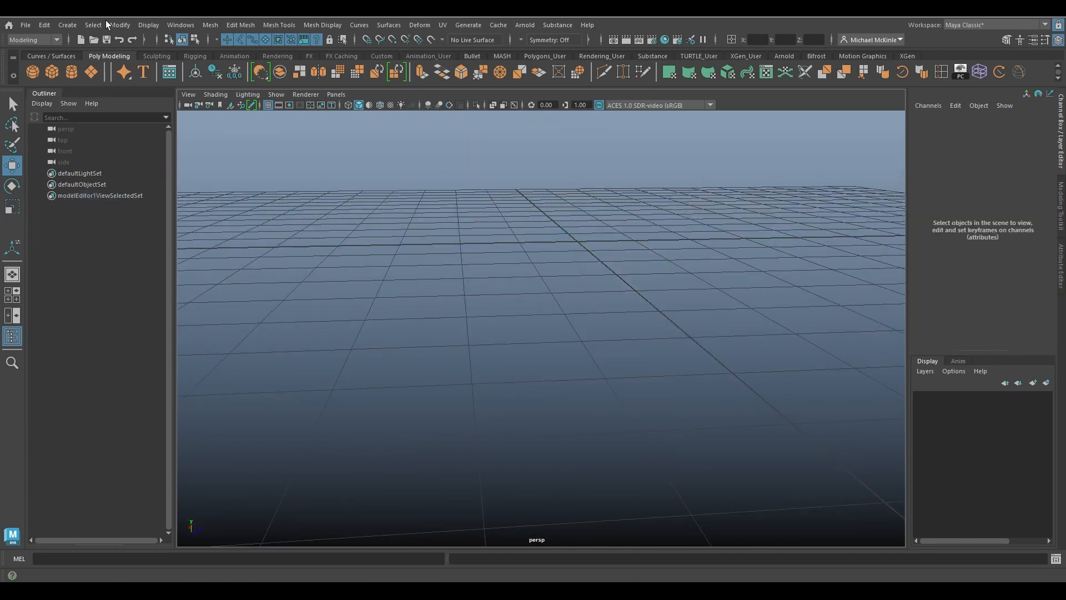
# Create a polygon cylinder at the origin.
pyautogui.click(72, 28)
pyautogui.moveTo(107, 64)
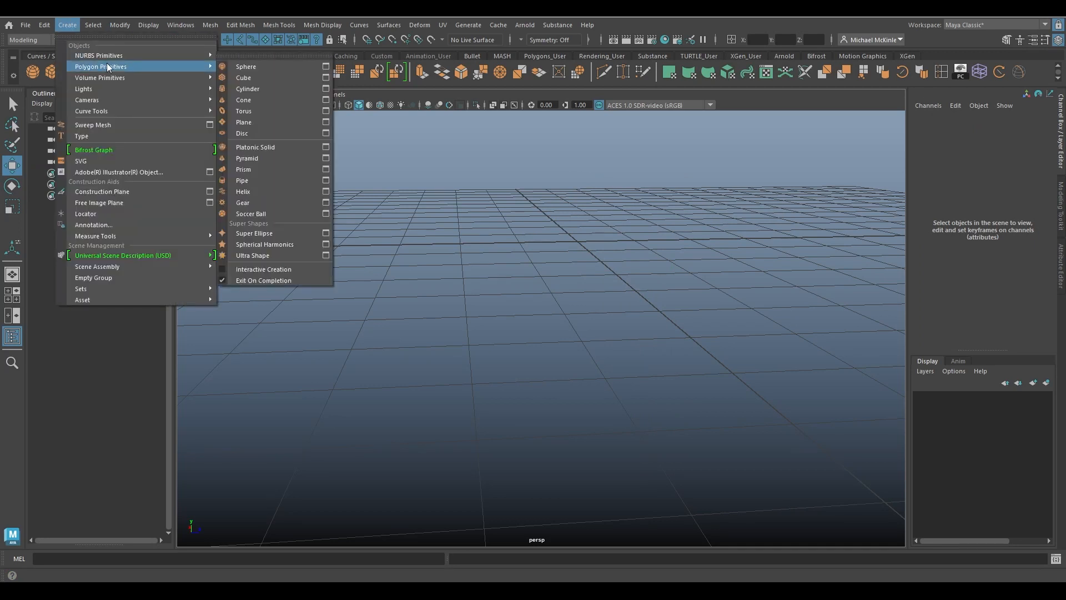
pyautogui.click(268, 88)
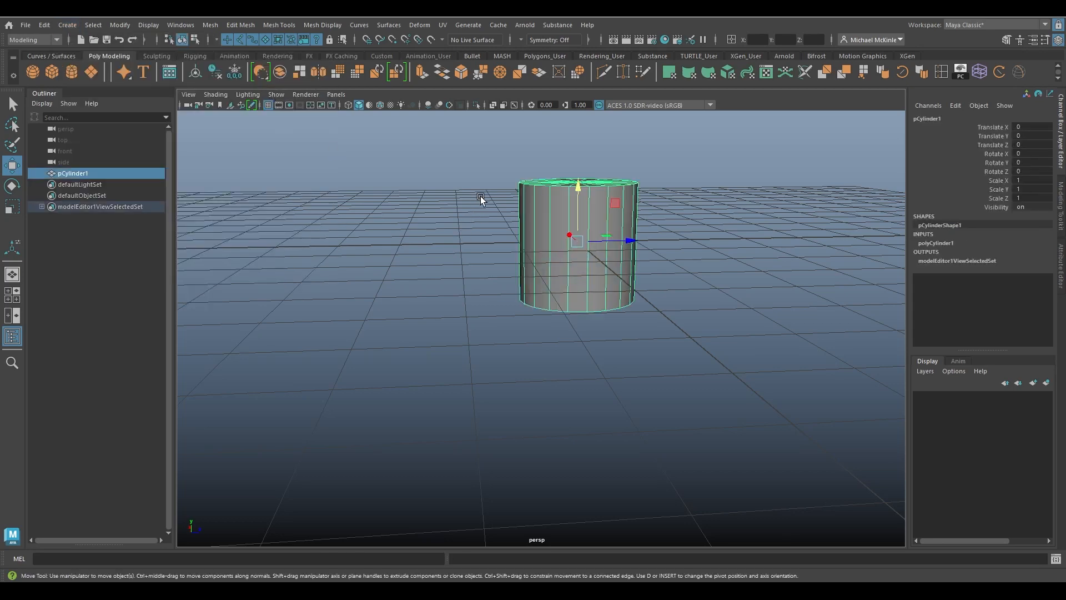
# Set the cylinder's Subdivisions Caps to 0 in its creation inputs.
pyautogui.keyDown('alt'); pyautogui.moveTo(481, 196); pyautogui.dragTo(457, 241); pyautogui.keyUp('alt')
pyautogui.keyDown('alt'); pyautogui.moveTo(457, 241); pyautogui.dragTo(402, 264, button='middle'); pyautogui.keyUp('alt')
pyautogui.keyDown('alt'); pyautogui.moveTo(402, 264); pyautogui.dragTo(458, 279, button='right'); pyautogui.keyUp('alt')
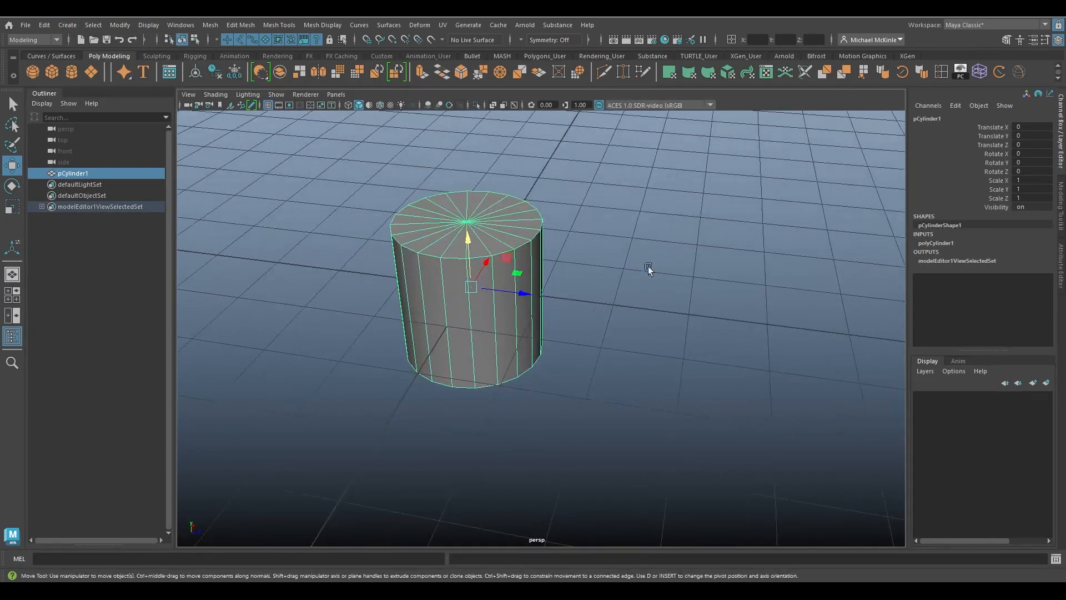
pyautogui.click(936, 245)
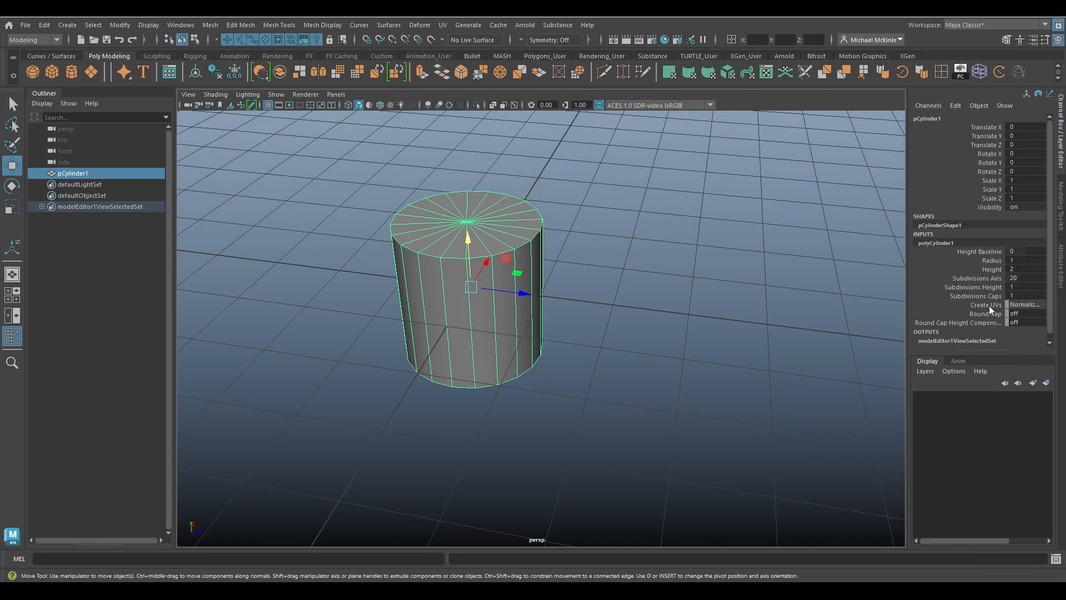
pyautogui.click(964, 294)
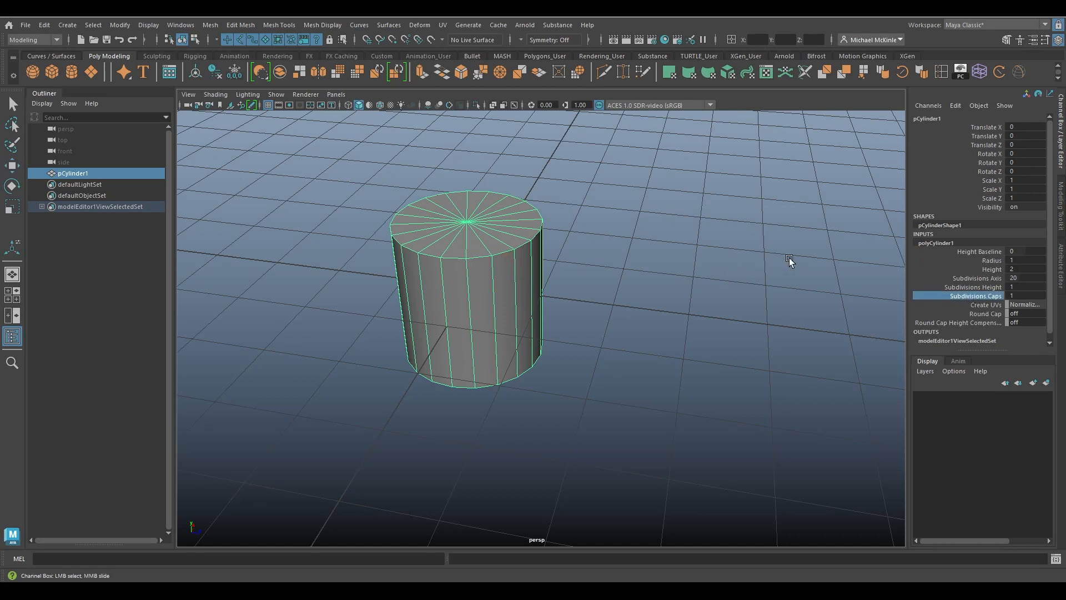
pyautogui.moveTo(804, 262); pyautogui.dragTo(787, 261, button='middle')
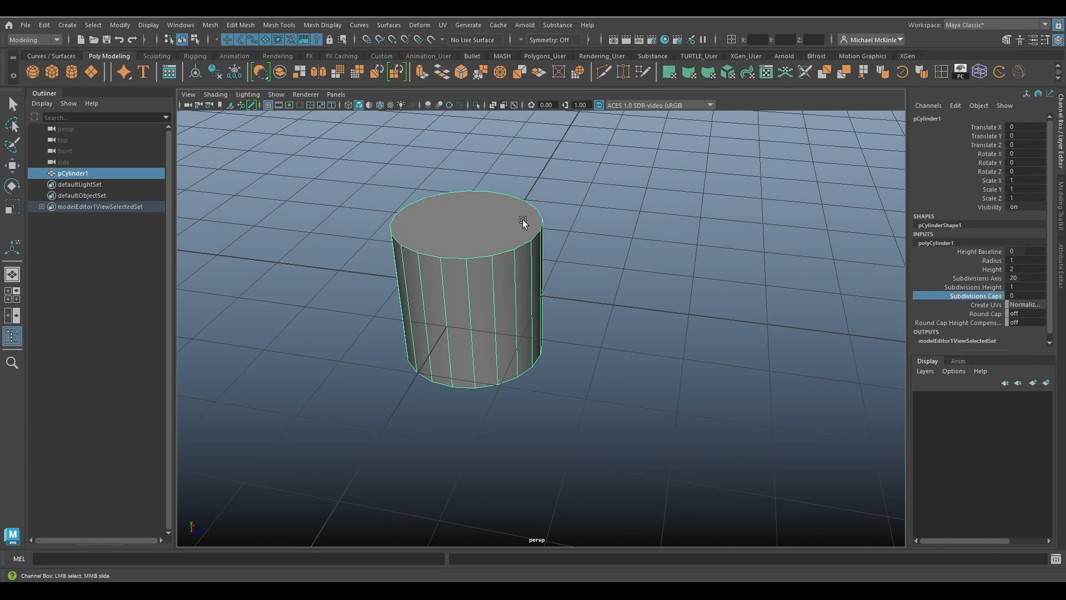
# In Face mode, select the cylinder's top cap face with the Move tool.
pyautogui.moveTo(484, 211); pyautogui.dragTo(485, 239, button='right')
pyautogui.click(472, 214)
pyautogui.press('w')
pyautogui.keyDown('alt'); pyautogui.moveTo(522, 282); pyautogui.dragTo(564, 283, button='middle'); pyautogui.keyUp('alt')
pyautogui.keyDown('alt'); pyautogui.moveTo(563, 283); pyautogui.dragTo(600, 285, button='right'); pyautogui.keyUp('alt')
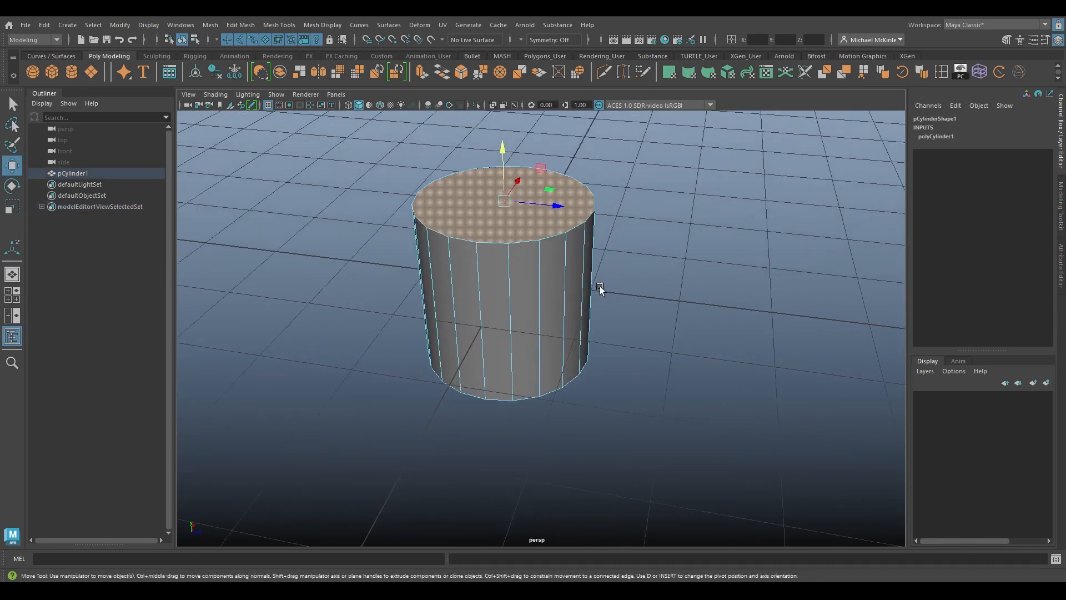
pyautogui.keyDown('alt'); pyautogui.moveTo(600, 285); pyautogui.dragTo(622, 298); pyautogui.keyUp('alt')
pyautogui.keyDown('alt'); pyautogui.moveTo(622, 298); pyautogui.dragTo(633, 323, button='middle'); pyautogui.keyUp('alt')
pyautogui.keyDown('alt'); pyautogui.moveTo(633, 323); pyautogui.dragTo(653, 324, button='right'); pyautogui.keyUp('alt')
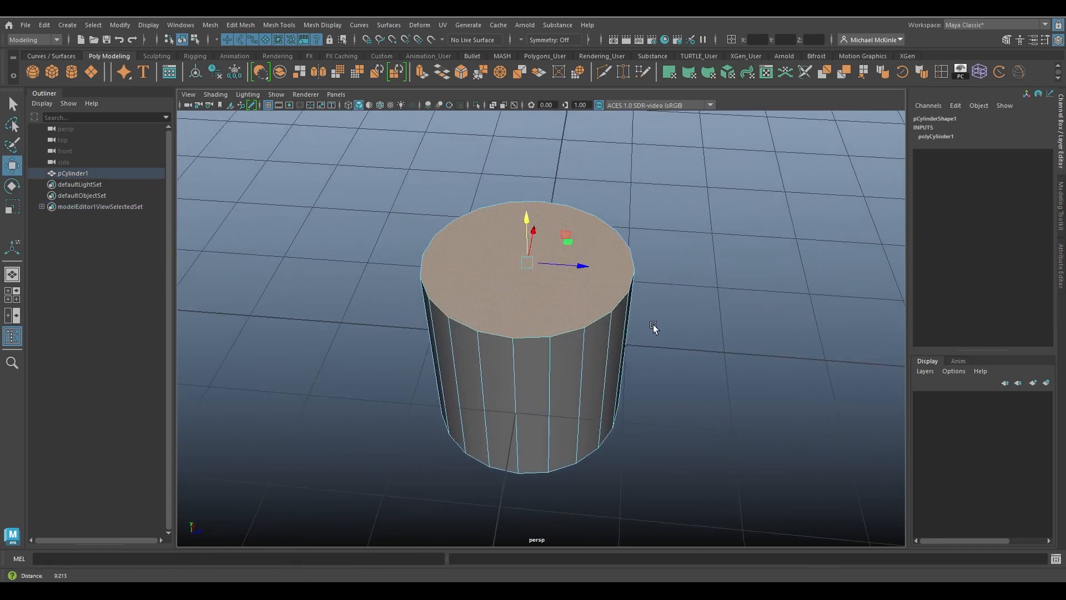
# Extrude the cylinder's top face and scale it uniformly inward to about 0.817 to form a rim.
pyautogui.click(238, 26)
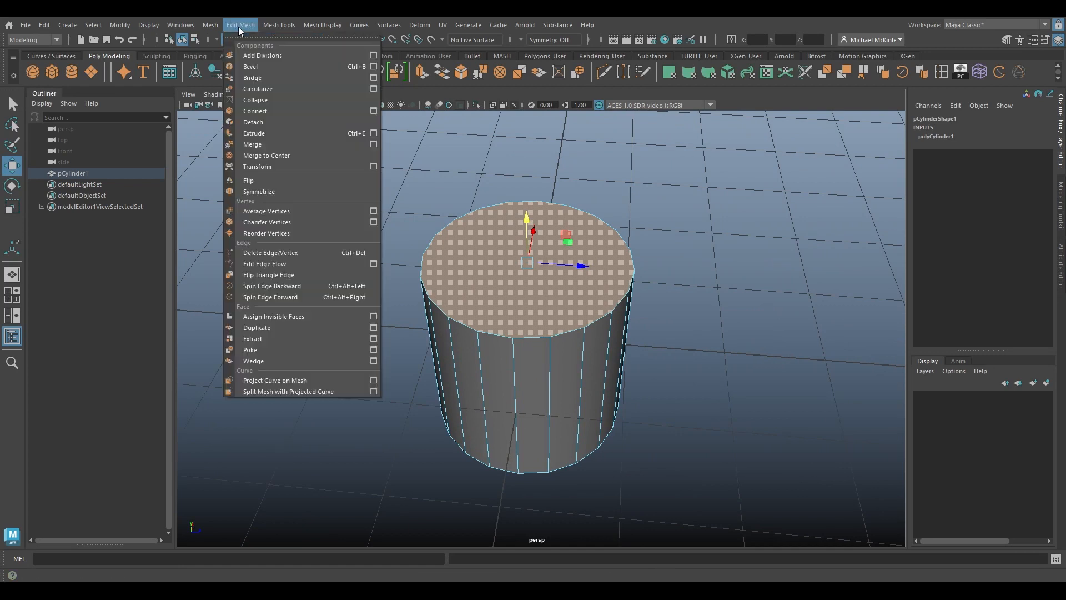
pyautogui.click(261, 133)
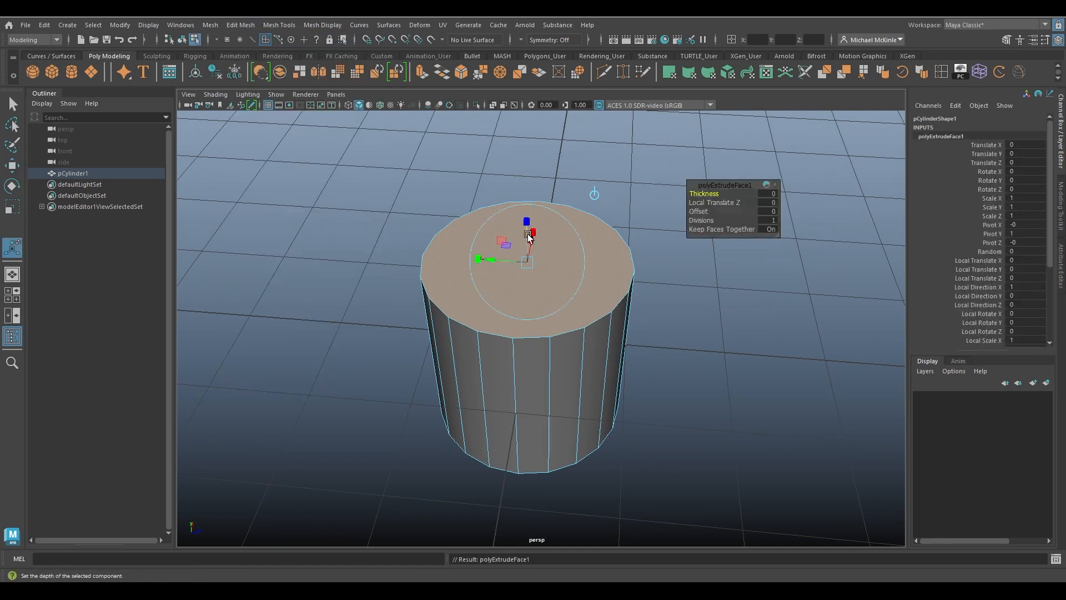
pyautogui.moveTo(529, 238); pyautogui.dragTo(536, 160)
pyautogui.hotkey('ctrl', 'z')
pyautogui.press('f')
pyautogui.keyDown('alt'); pyautogui.moveTo(508, 297); pyautogui.dragTo(508, 283); pyautogui.keyUp('alt')
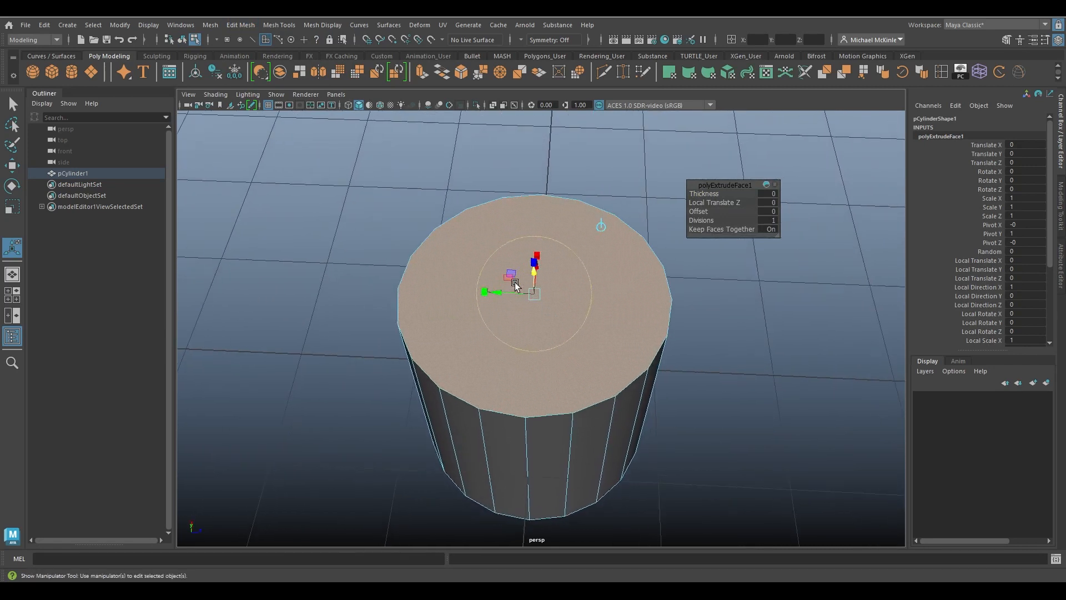
pyautogui.click(481, 291)
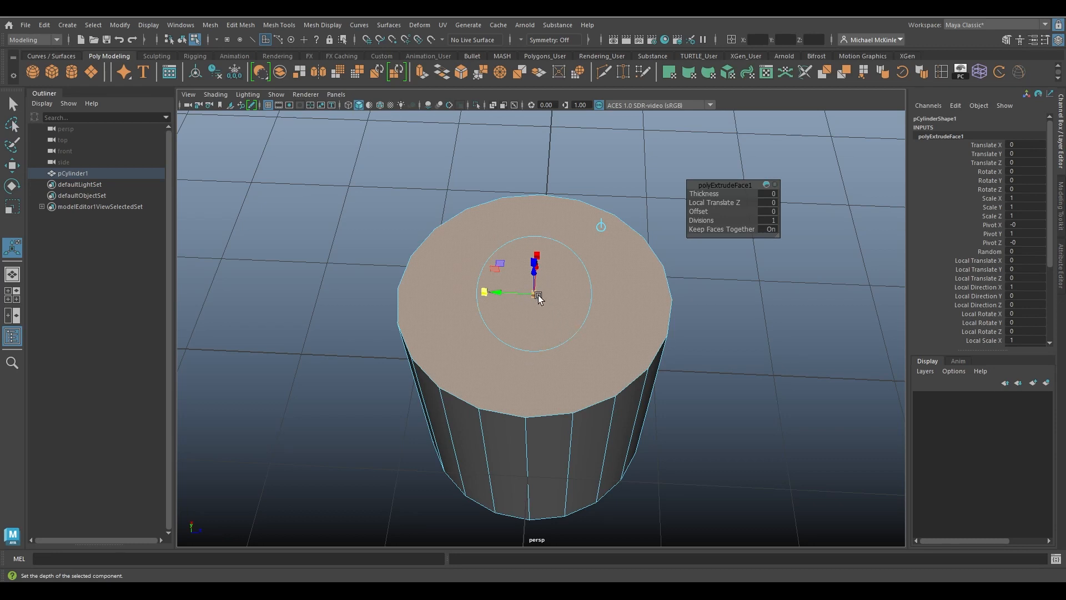
pyautogui.moveTo(538, 298); pyautogui.dragTo(530, 302)
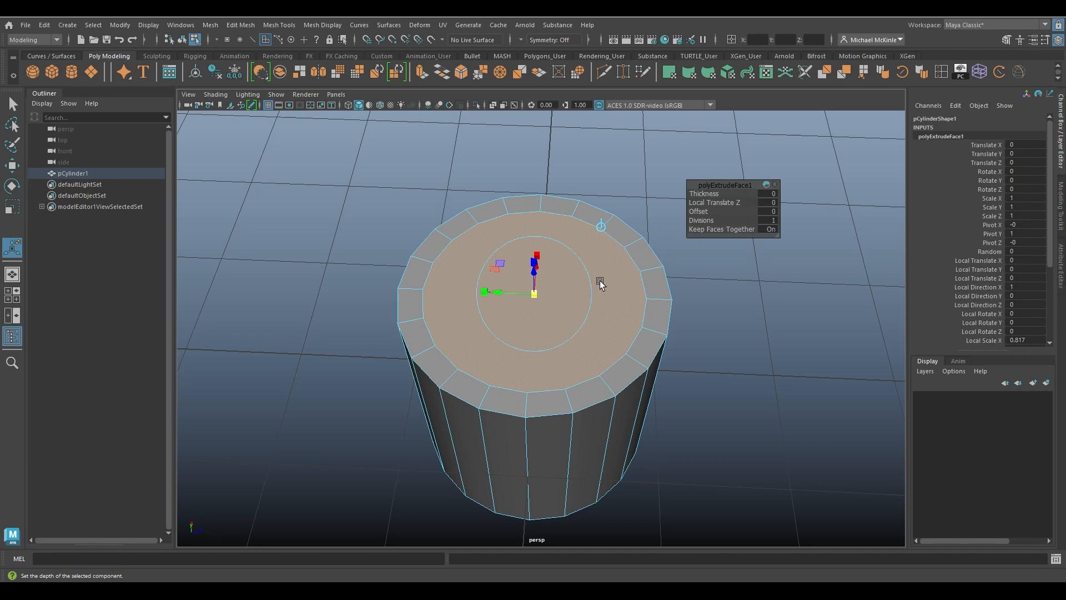
# Extrude the inner top face of the cylinder down into the body with a Local Translate Z of -1.62.
pyautogui.keyDown('alt'); pyautogui.moveTo(600, 281); pyautogui.dragTo(575, 338); pyautogui.keyUp('alt')
pyautogui.hotkey('ctrl', 'e')
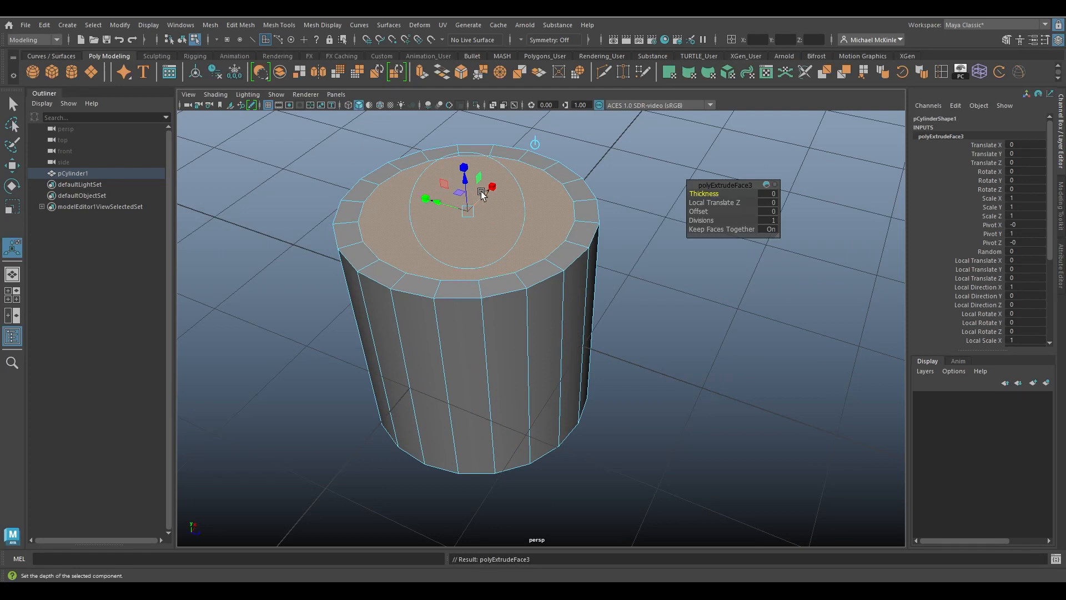
pyautogui.moveTo(465, 171); pyautogui.dragTo(551, 331)
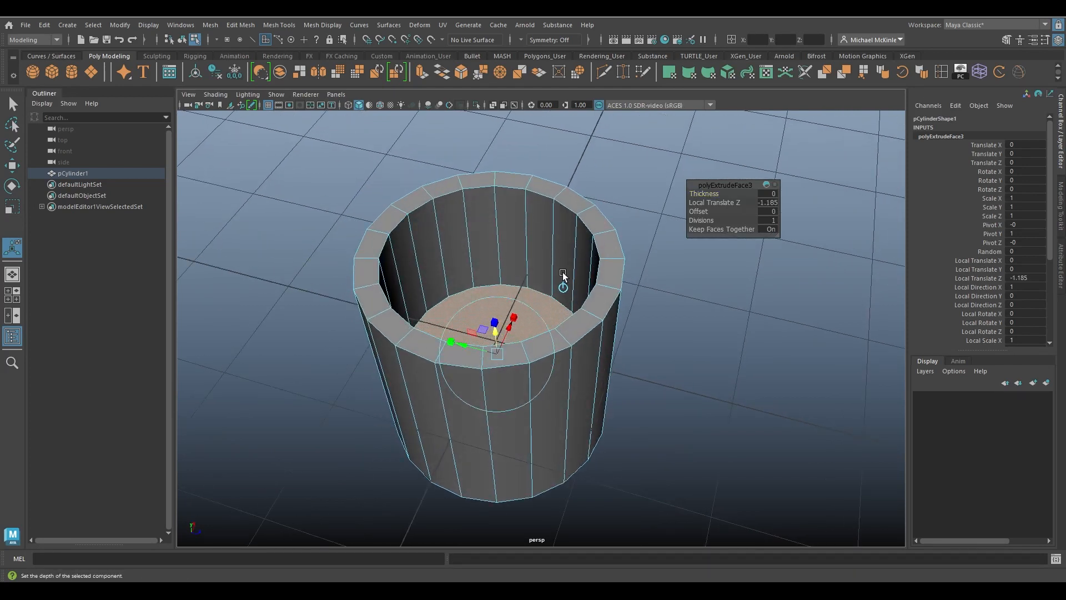
pyautogui.keyDown('alt'); pyautogui.moveTo(622, 286); pyautogui.dragTo(638, 311); pyautogui.keyUp('alt')
pyautogui.moveTo(639, 311); pyautogui.dragTo(651, 351, button='middle')
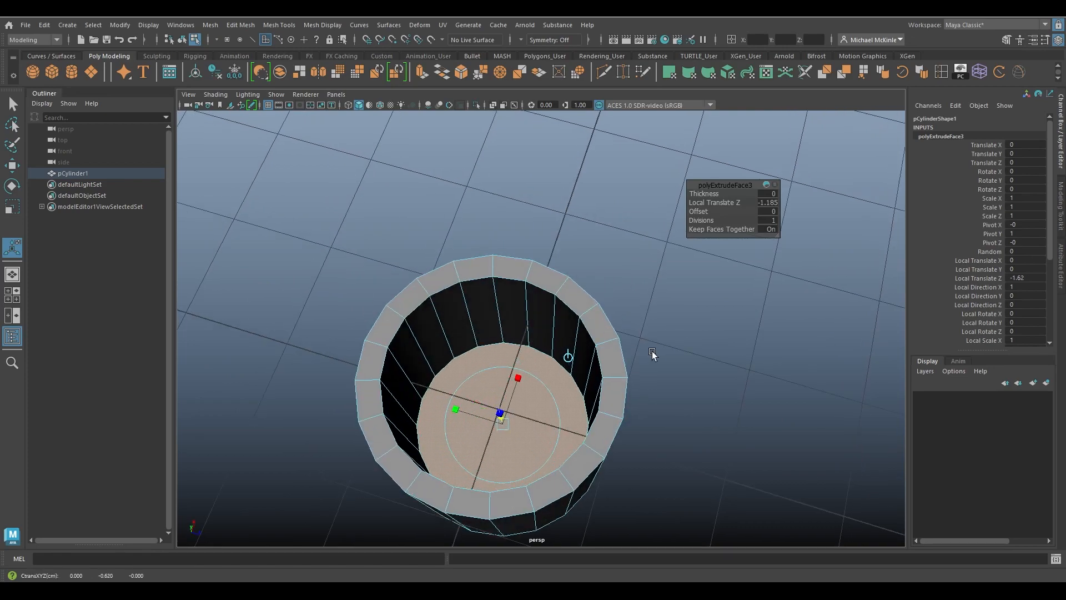
pyautogui.keyDown('alt'); pyautogui.moveTo(652, 351); pyautogui.dragTo(610, 356); pyautogui.keyUp('alt')
pyautogui.press('t')
# Bevel the edges around the cup's bottom face with 4 segments and reduce the bevel fraction to tighten the rounding.
pyautogui.keyDown('alt'); pyautogui.moveTo(565, 258); pyautogui.dragTo(364, 237); pyautogui.keyUp('alt')
pyautogui.click(240, 25)
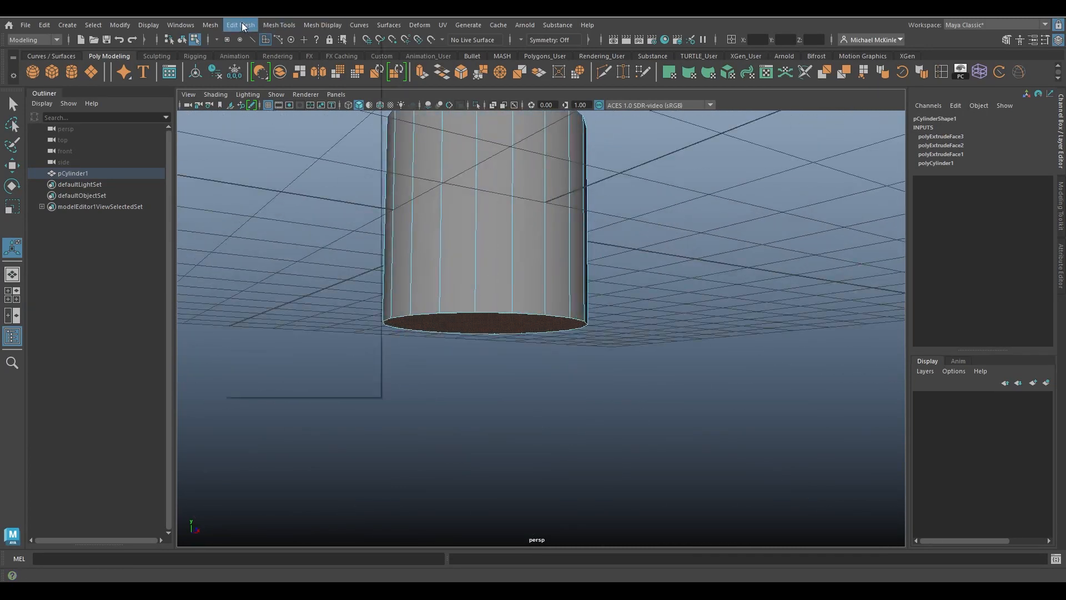
pyautogui.click(263, 72)
pyautogui.keyDown('alt'); pyautogui.moveTo(471, 200); pyautogui.dragTo(724, 202); pyautogui.keyUp('alt')
pyautogui.keyDown('alt'); pyautogui.moveTo(725, 202); pyautogui.dragTo(565, 294); pyautogui.keyUp('alt')
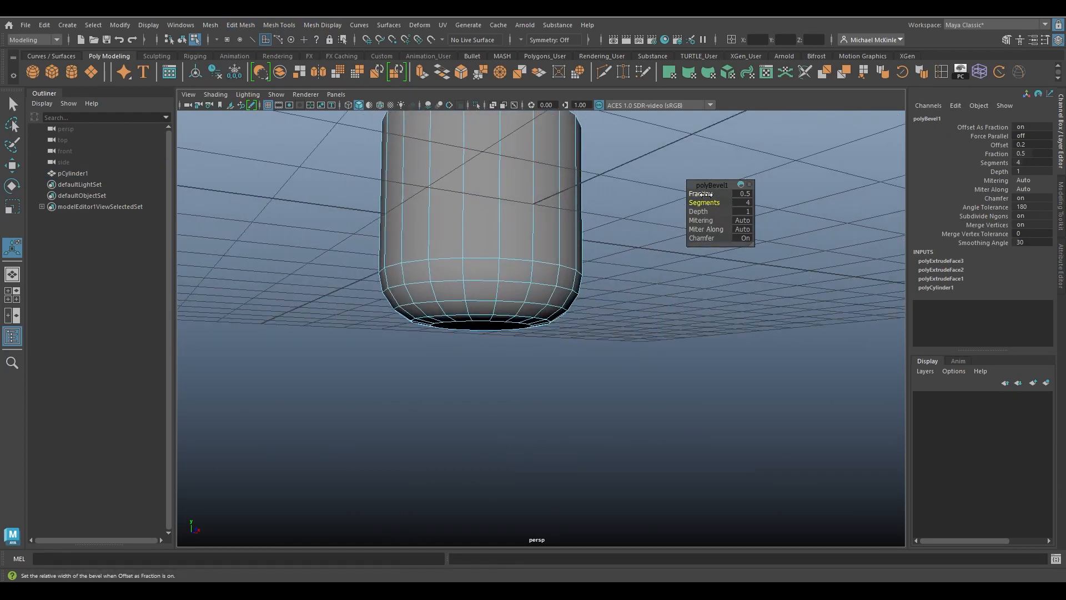
pyautogui.moveTo(701, 195); pyautogui.dragTo(510, 241)
pyautogui.press('q')
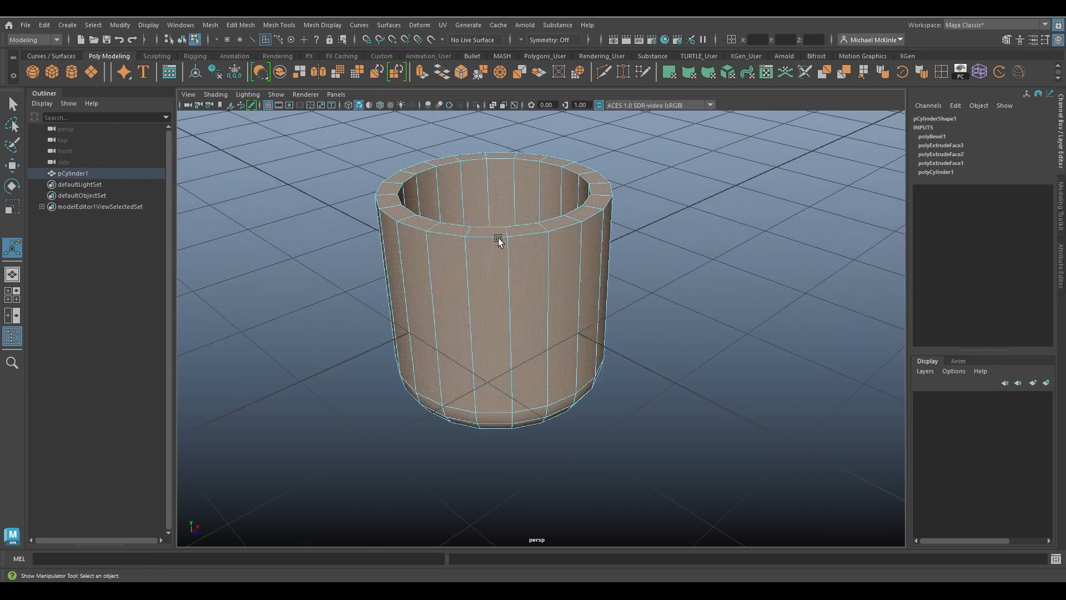
# Select the inner and outer edge loops of the cup's rim in edge mode.
pyautogui.moveTo(499, 237); pyautogui.dragTo(489, 222, button='right')
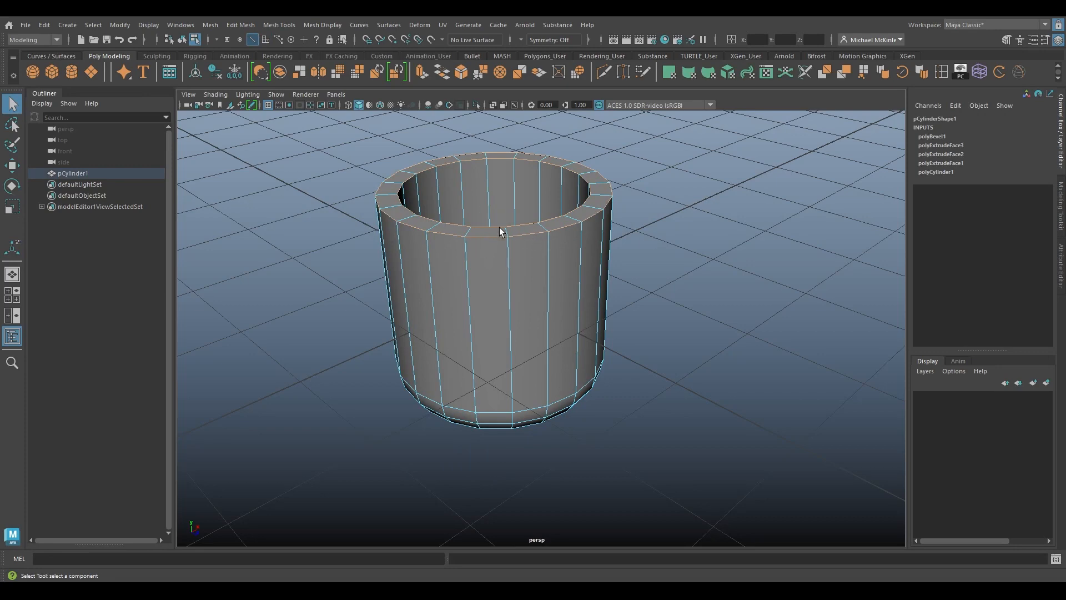
pyautogui.moveTo(541, 194)
pyautogui.keyDown('alt'); pyautogui.mouseDown()
pyautogui.moveTo(557, 240)
pyautogui.moveTo(550, 194)
pyautogui.mouseUp(); pyautogui.keyUp('alt')
pyautogui.keyDown('alt'); pyautogui.moveTo(551, 229); pyautogui.dragTo(594, 303, button='middle'); pyautogui.keyUp('alt')
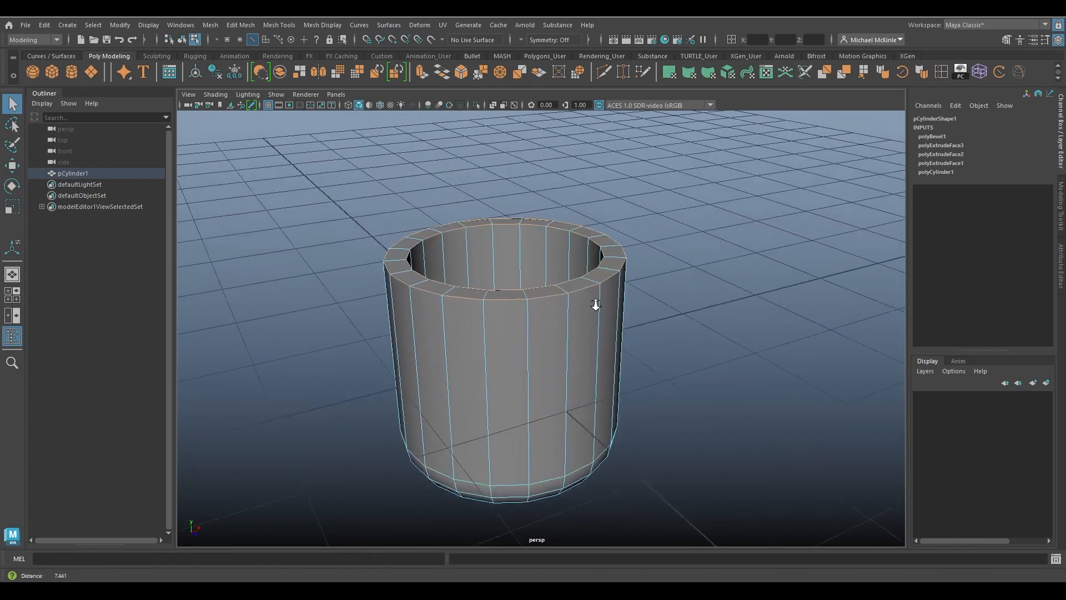
pyautogui.keyDown('alt'); pyautogui.moveTo(594, 304); pyautogui.dragTo(621, 313, button='right'); pyautogui.keyUp('alt')
# Try beveling the selected rim edge loops with 2 segments.
pyautogui.click(241, 24)
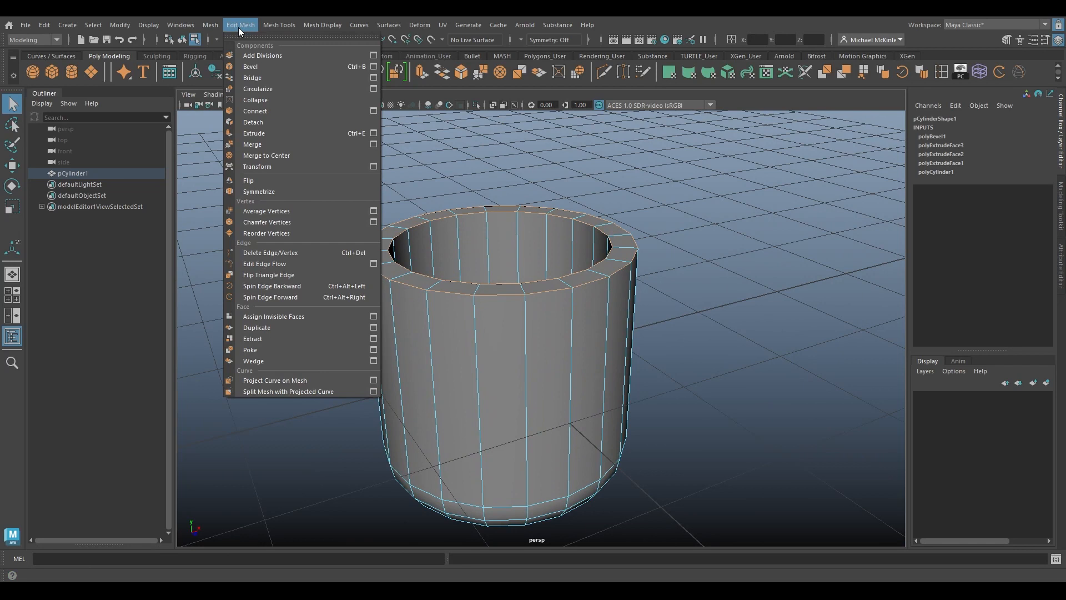
pyautogui.click(261, 72)
pyautogui.moveTo(704, 204); pyautogui.dragTo(708, 204)
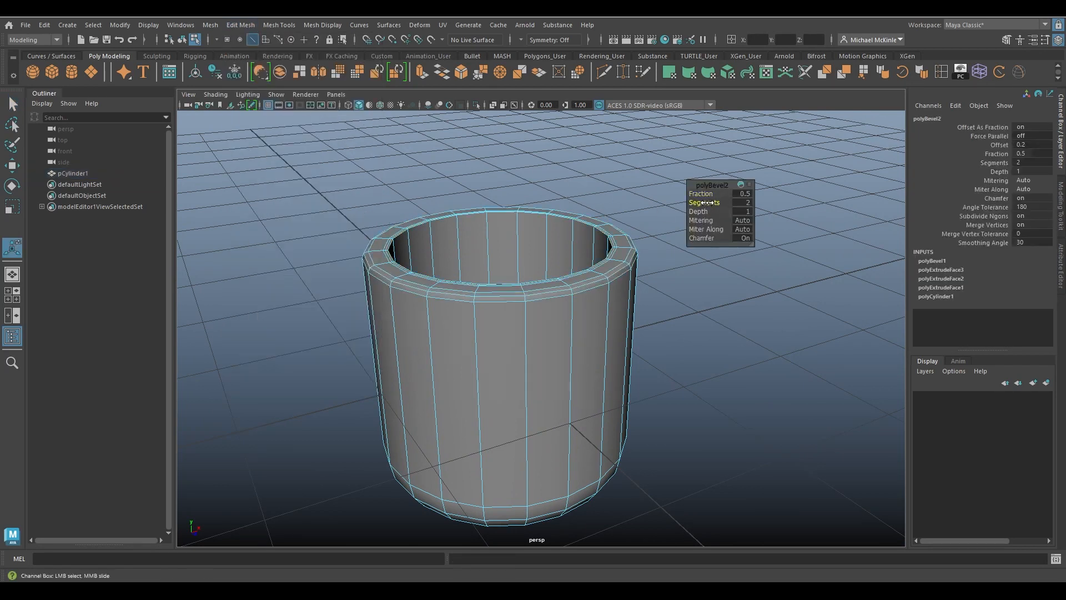
pyautogui.keyDown('alt'); pyautogui.moveTo(583, 236); pyautogui.dragTo(543, 215); pyautogui.keyUp('alt')
pyautogui.moveTo(705, 194); pyautogui.dragTo(706, 194)
pyautogui.moveTo(625, 248)
pyautogui.keyDown('alt'); pyautogui.mouseDown()
pyautogui.moveTo(614, 250)
pyautogui.moveTo(614, 238)
pyautogui.moveTo(618, 247)
pyautogui.mouseUp(); pyautogui.keyUp('alt')
pyautogui.hotkey('ctrl', 'z')
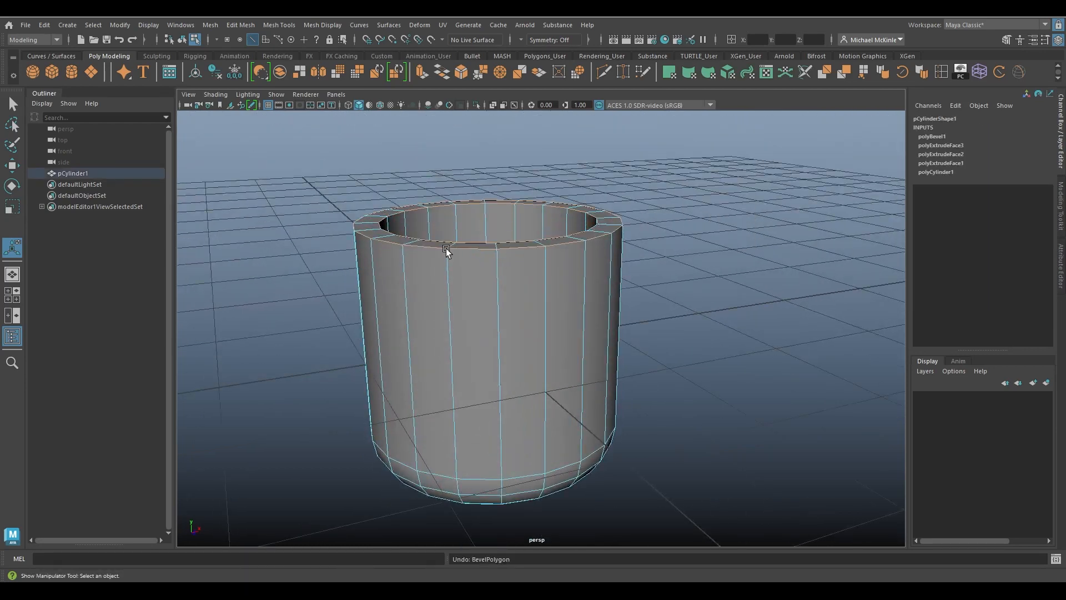
pyautogui.hotkey('ctrl', 'z')
# Try moving an edge loop of the rim vertically.
pyautogui.doubleClick(437, 207)
pyautogui.press('w')
pyautogui.moveTo(517, 228)
pyautogui.mouseDown(button='middle')
pyautogui.moveTo(530, 243)
pyautogui.moveTo(526, 214)
pyautogui.moveTo(529, 235)
pyautogui.mouseUp(button='middle')
pyautogui.hotkey('ctrl', 'z')
pyautogui.hotkey('ctrl', 'z')
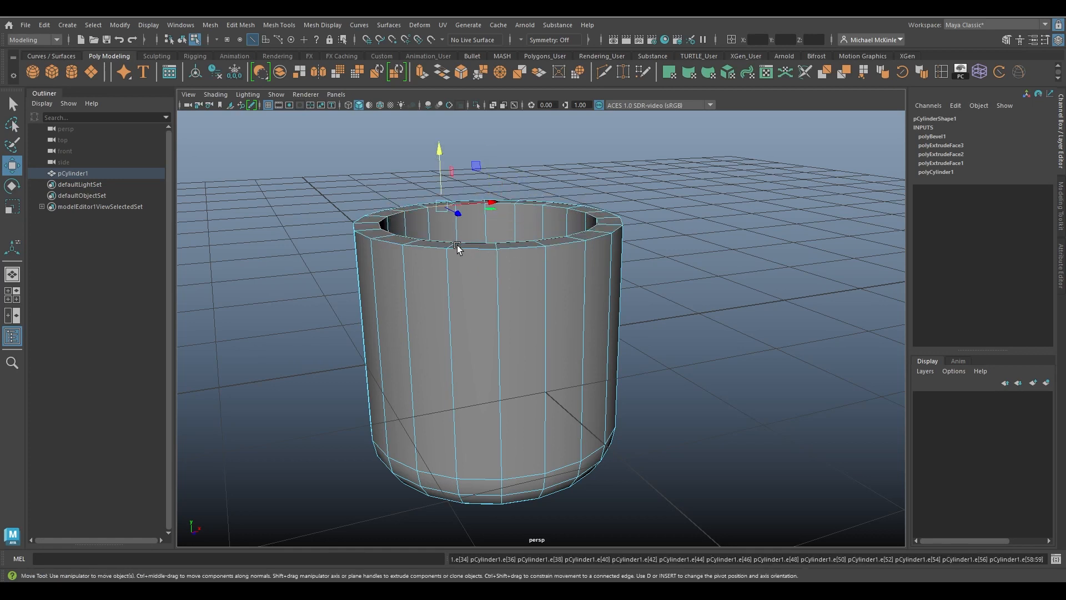
# Step back and forward through the edit history to restore the selection of both rim edge loops.
pyautogui.hotkey('ctrl', 'z')
pyautogui.hotkey('ctrl', 'z')
pyautogui.hotkey('ctrl', 'z')
pyautogui.hotkey('ctrl', 'z')
pyautogui.hotkey('ctrl', 'z')
pyautogui.hotkey('ctrl', 'z')
pyautogui.hotkey('ctrl', 'y')
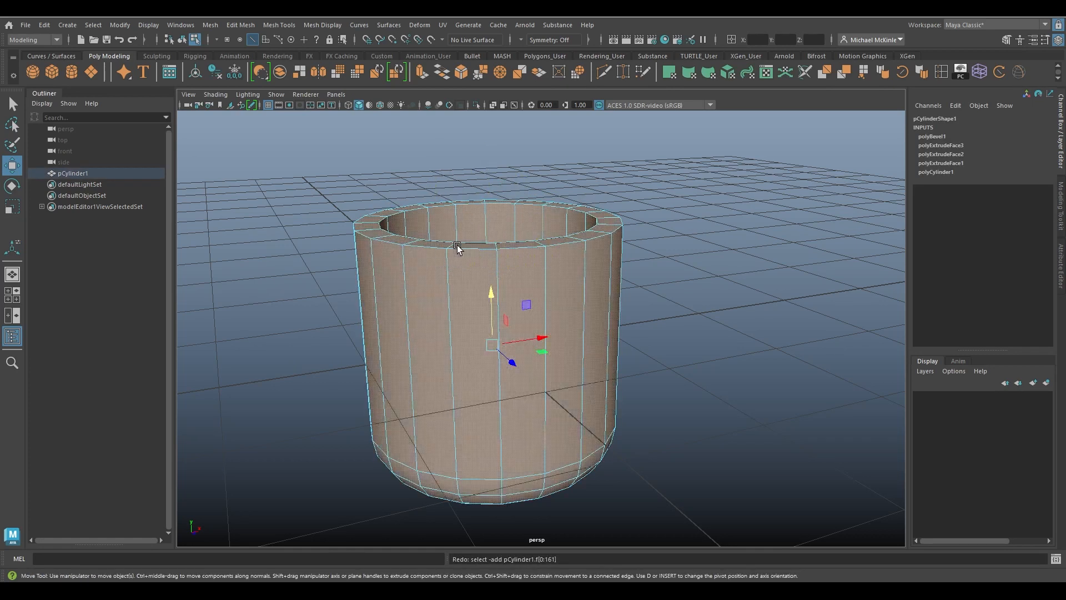
pyautogui.hotkey('ctrl', 'y')
pyautogui.hotkey('ctrl', 'y')
pyautogui.hotkey('ctrl', 'y')
pyautogui.hotkey('ctrl', 'y')
pyautogui.hotkey('ctrl', 'y')
pyautogui.hotkey('ctrl', 'y')
pyautogui.hotkey('ctrl', 'y')
pyautogui.hotkey('ctrl', 'z')
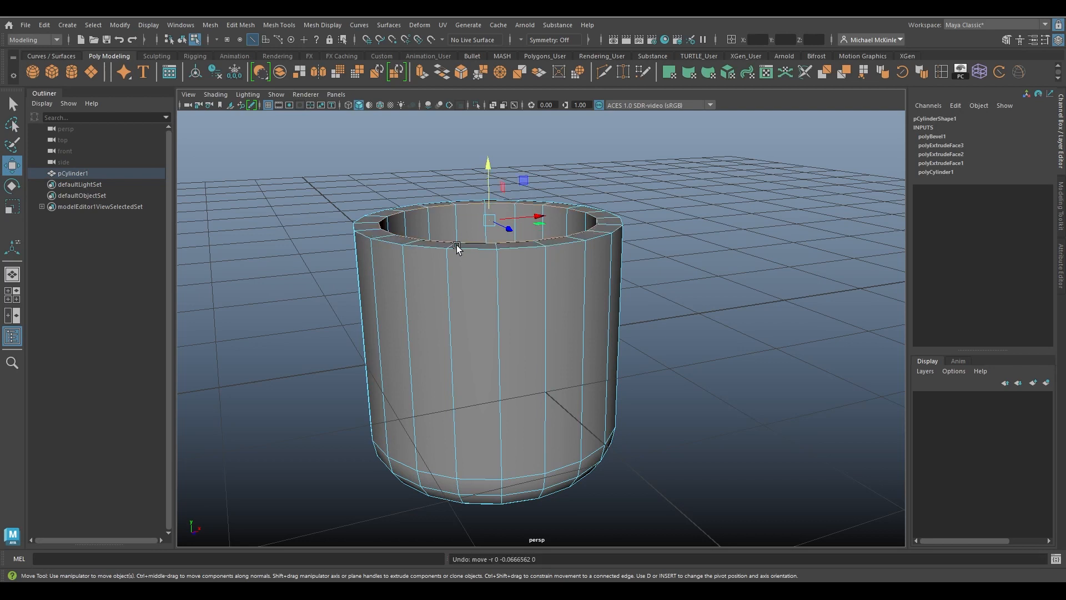
# Bevel the inner and outer rim edge loops with 2 segments and inspect the rounded rim up close.
pyautogui.moveTo(422, 222); pyautogui.dragTo(417, 215, button='right')
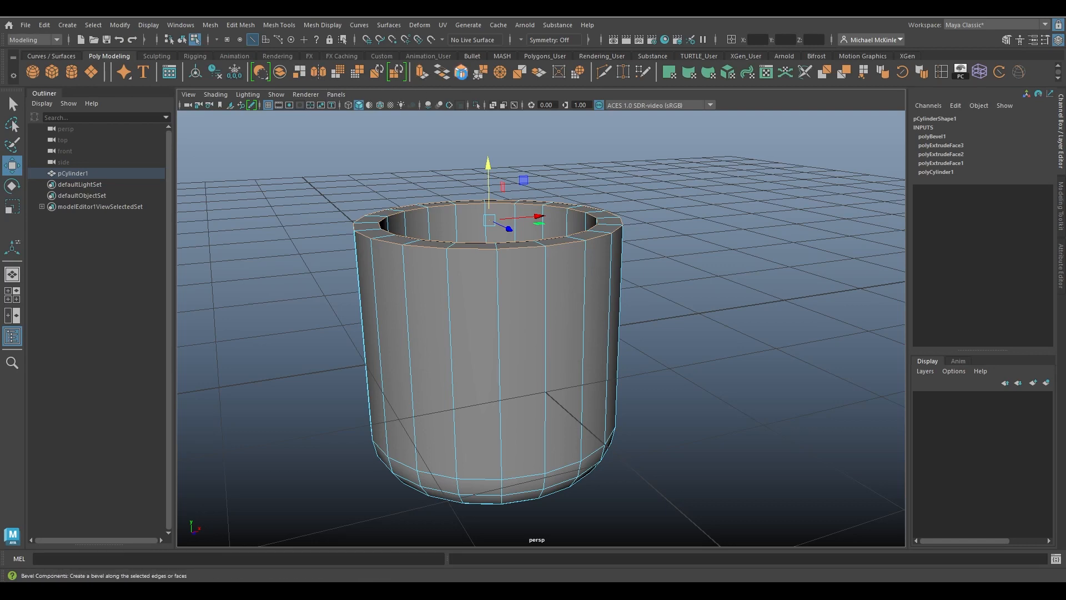
pyautogui.click(461, 72)
pyautogui.moveTo(704, 203); pyautogui.dragTo(711, 203)
pyautogui.keyDown('alt'); pyautogui.moveTo(491, 241); pyautogui.dragTo(455, 267); pyautogui.keyUp('alt')
pyautogui.keyDown('alt'); pyautogui.moveTo(412, 272); pyautogui.dragTo(514, 302, button='middle'); pyautogui.keyUp('alt')
pyautogui.keyDown('alt'); pyautogui.moveTo(514, 302); pyautogui.dragTo(645, 319, button='right'); pyautogui.keyUp('alt')
pyautogui.keyDown('alt'); pyautogui.moveTo(647, 223); pyautogui.dragTo(621, 233); pyautogui.keyUp('alt')
pyautogui.keyDown('alt'); pyautogui.moveTo(483, 312); pyautogui.dragTo(509, 267); pyautogui.keyUp('alt')
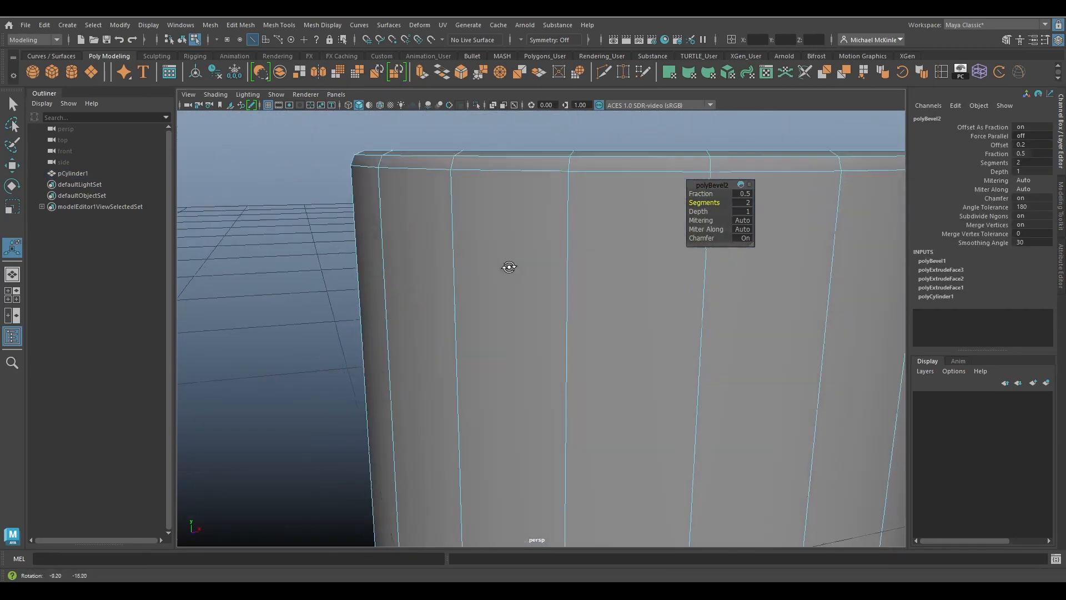
pyautogui.keyDown('alt'); pyautogui.moveTo(505, 262); pyautogui.dragTo(466, 298, button='middle'); pyautogui.keyUp('alt')
pyautogui.keyDown('alt'); pyautogui.moveTo(467, 298); pyautogui.dragTo(495, 312, button='right'); pyautogui.keyUp('alt')
pyautogui.keyDown('alt'); pyautogui.moveTo(495, 311); pyautogui.dragTo(495, 343, button='middle'); pyautogui.keyUp('alt')
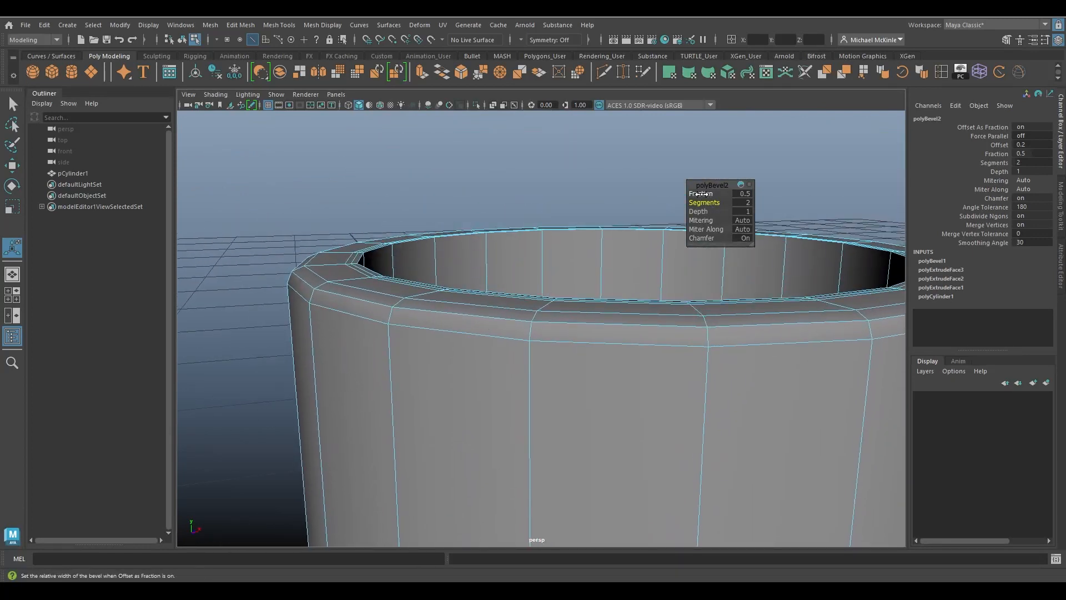
# Set the rim bevel's fraction to 0.
pyautogui.click(701, 193)
pyautogui.keyDown('alt'); pyautogui.moveTo(561, 297); pyautogui.dragTo(645, 255); pyautogui.keyUp('alt')
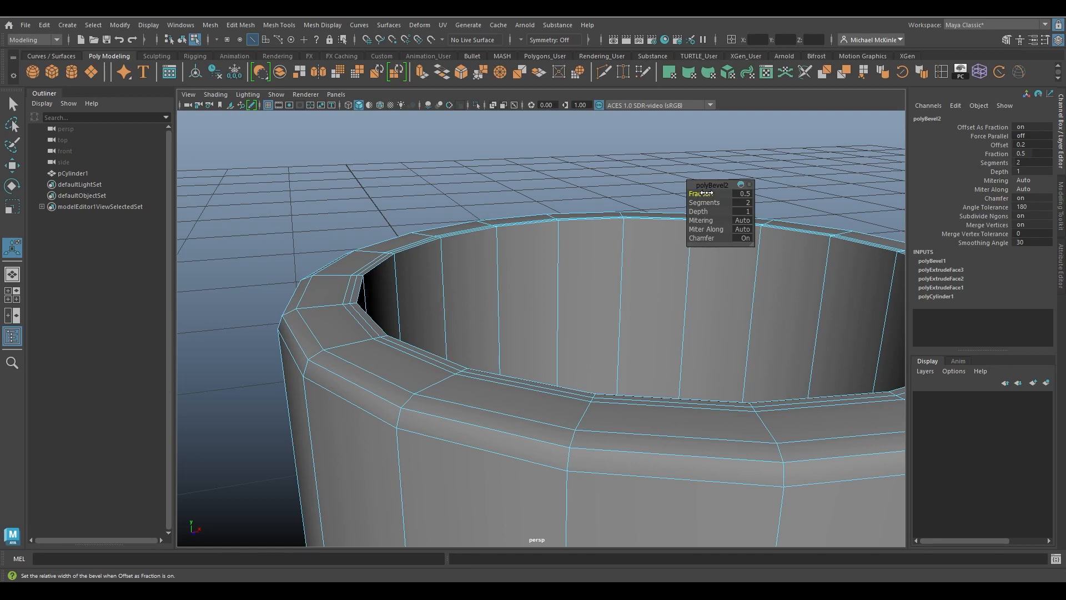
pyautogui.moveTo(703, 193); pyautogui.dragTo(671, 195)
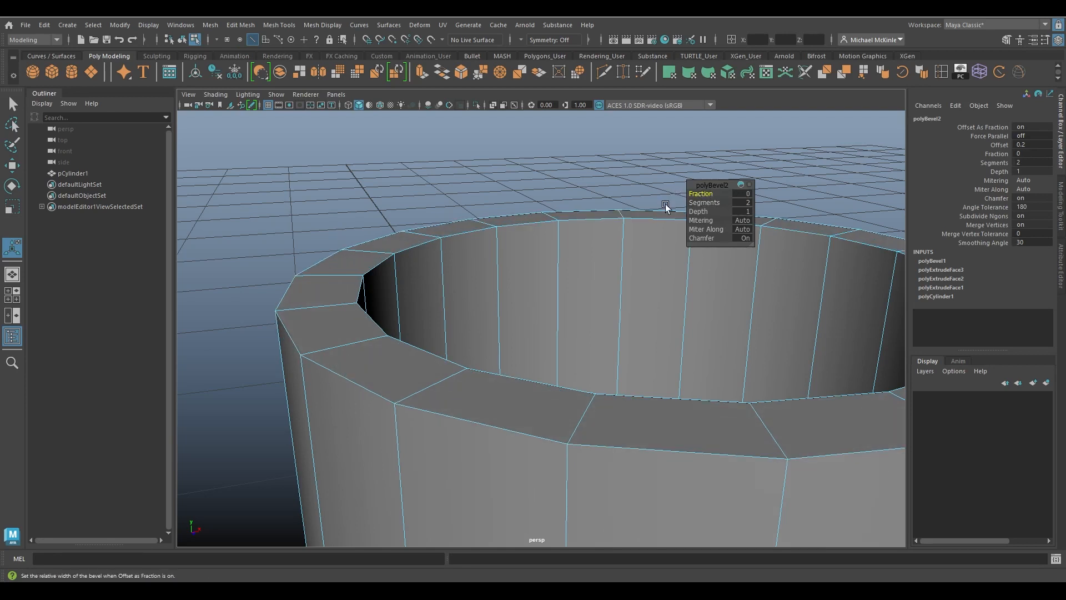
# Examine the rim's mesh in vertex face mode and vertex mode.
pyautogui.rightClick(575, 237)
pyautogui.click(524, 249)
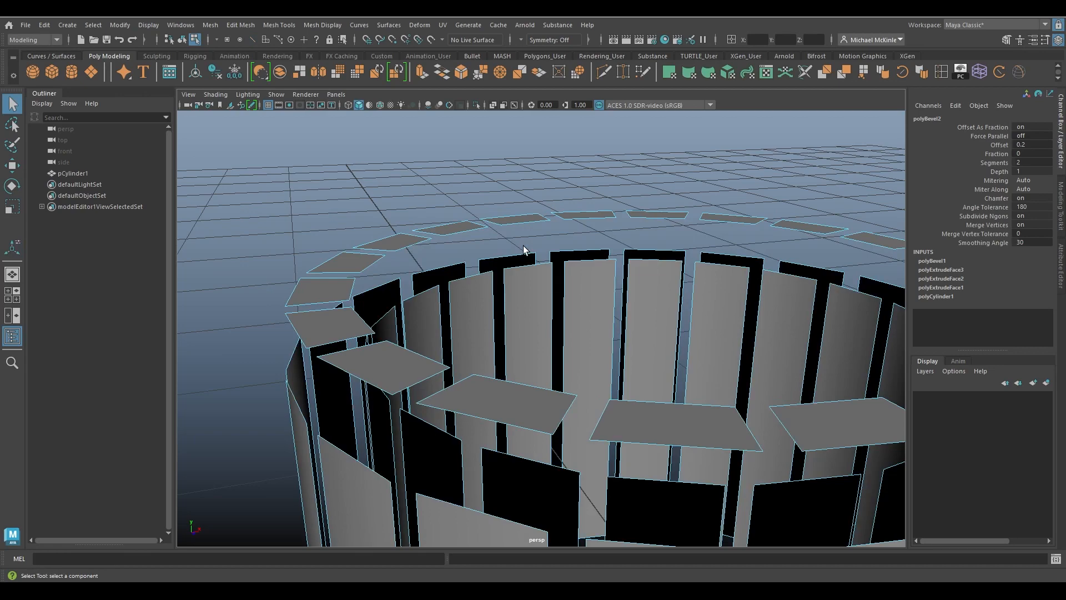
pyautogui.keyDown('alt'); pyautogui.moveTo(573, 267); pyautogui.dragTo(548, 256); pyautogui.keyUp('alt')
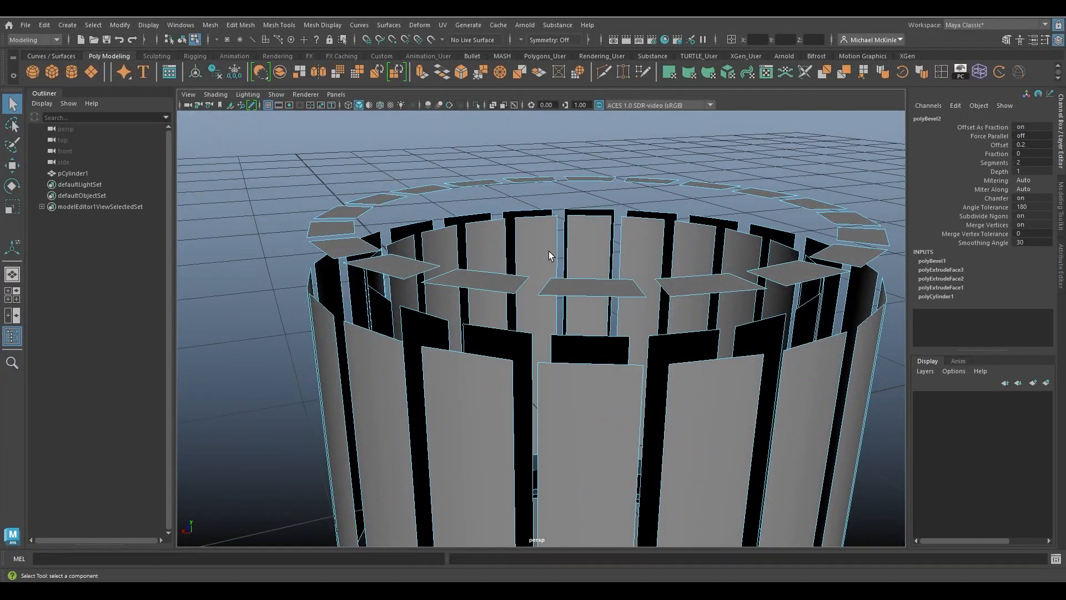
pyautogui.moveTo(575, 219); pyautogui.dragTo(543, 219, button='right')
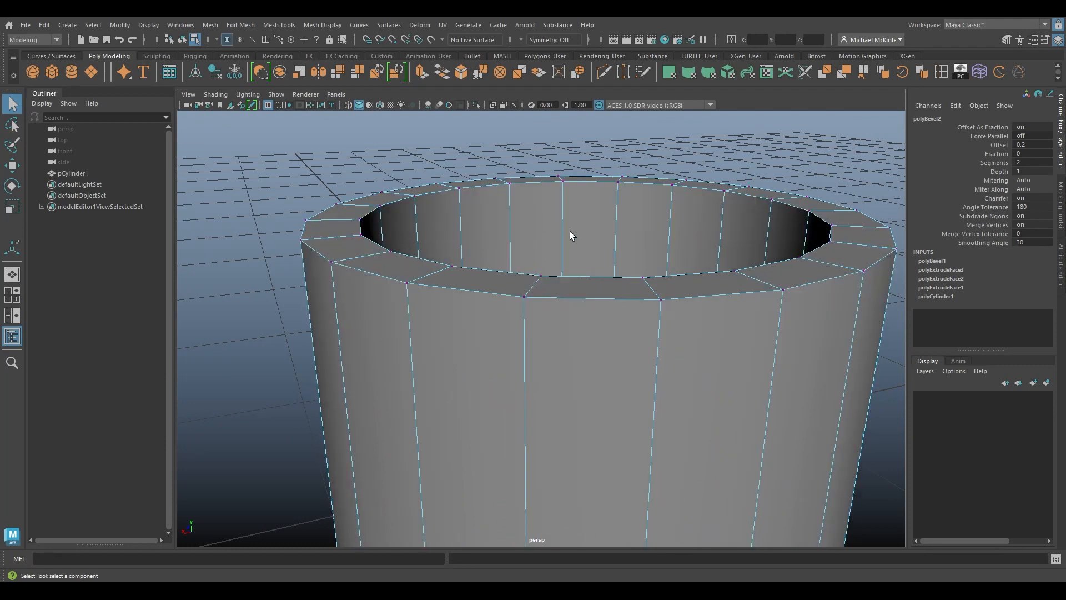
pyautogui.keyDown('alt'); pyautogui.moveTo(569, 231); pyautogui.dragTo(593, 248); pyautogui.keyUp('alt')
# Try moving a single edge on the far side of the rim's inner loop.
pyautogui.moveTo(589, 192); pyautogui.dragTo(585, 172, button='right')
pyautogui.click(575, 176)
pyautogui.keyDown('alt'); pyautogui.moveTo(575, 178); pyautogui.dragTo(554, 322, button='middle'); pyautogui.keyUp('alt')
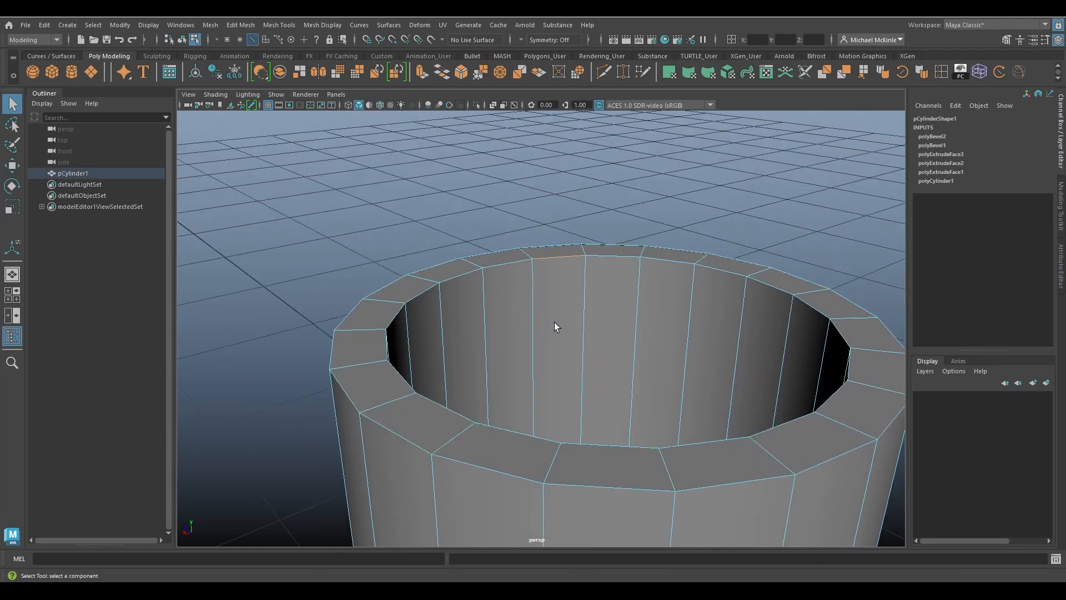
pyautogui.keyDown('alt'); pyautogui.moveTo(554, 322); pyautogui.dragTo(665, 307, button='right'); pyautogui.keyUp('alt')
pyautogui.press('w')
pyautogui.moveTo(562, 175); pyautogui.dragTo(673, 278)
pyautogui.hotkey('ctrl', 'z')
# Try beveling only the rim's inner edge loop.
pyautogui.doubleClick(629, 213)
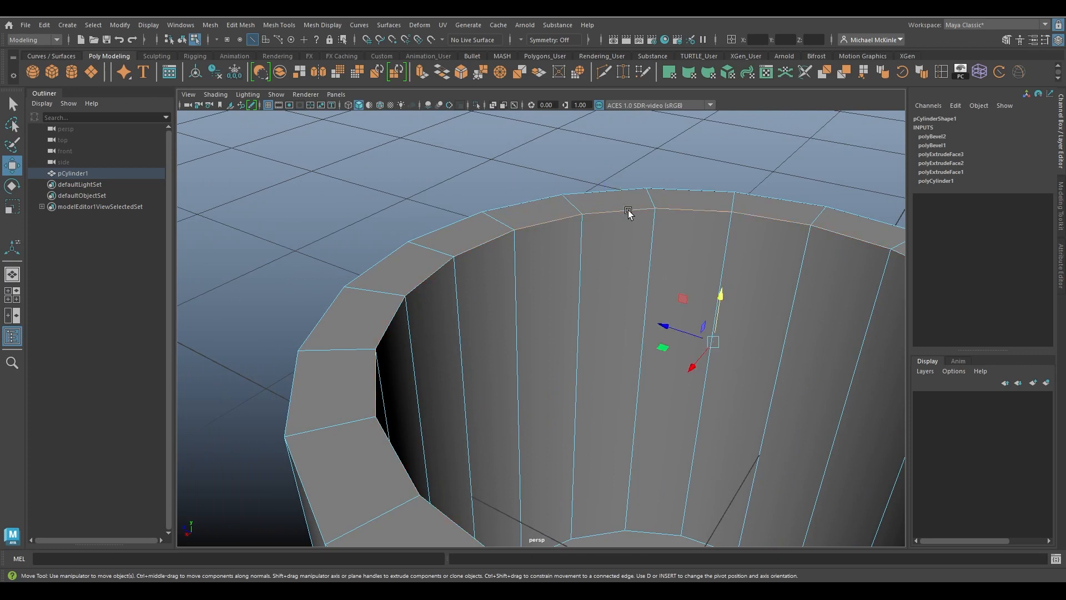
pyautogui.click(238, 26)
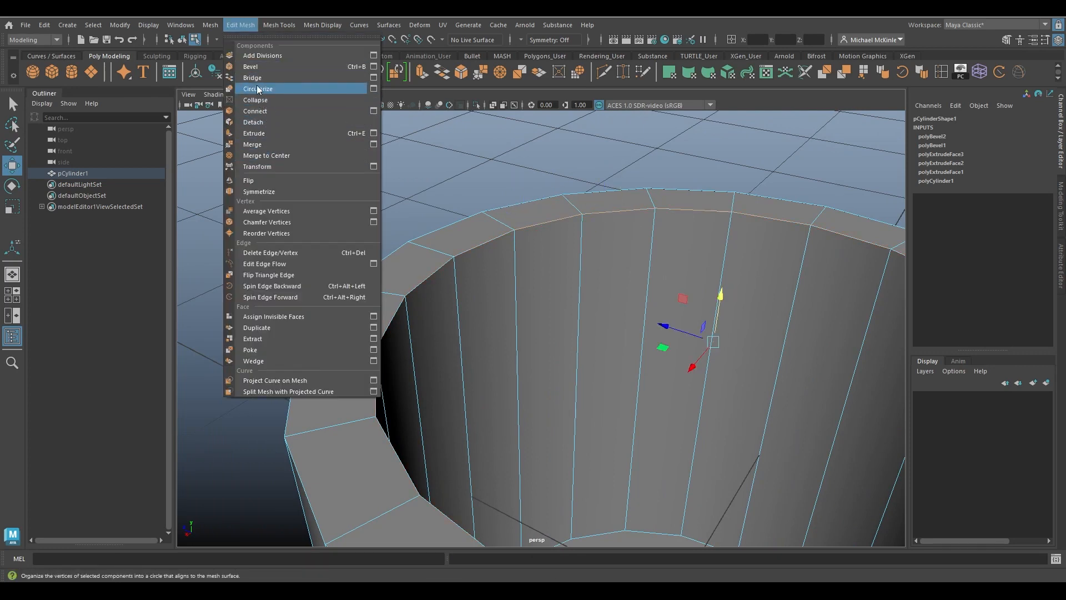
pyautogui.click(254, 66)
pyautogui.keyDown('alt'); pyautogui.moveTo(514, 241); pyautogui.dragTo(556, 228); pyautogui.keyUp('alt')
pyautogui.hotkey('ctrl', 'z')
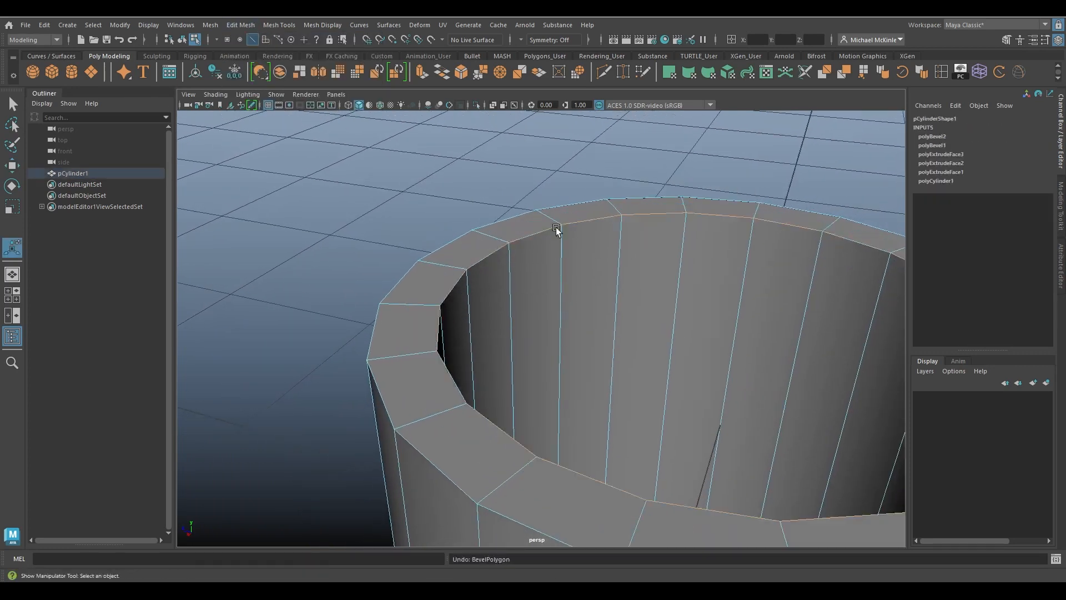
# Undo the edits back to before the rim bevel, with both rim edge loops selected.
pyautogui.hotkey('ctrl', 'z')
pyautogui.hotkey('ctrl', 'z')
pyautogui.hotkey('ctrl', 'z')
pyautogui.keyDown('alt'); pyautogui.moveTo(716, 289); pyautogui.dragTo(650, 315, button='middle'); pyautogui.keyUp('alt')
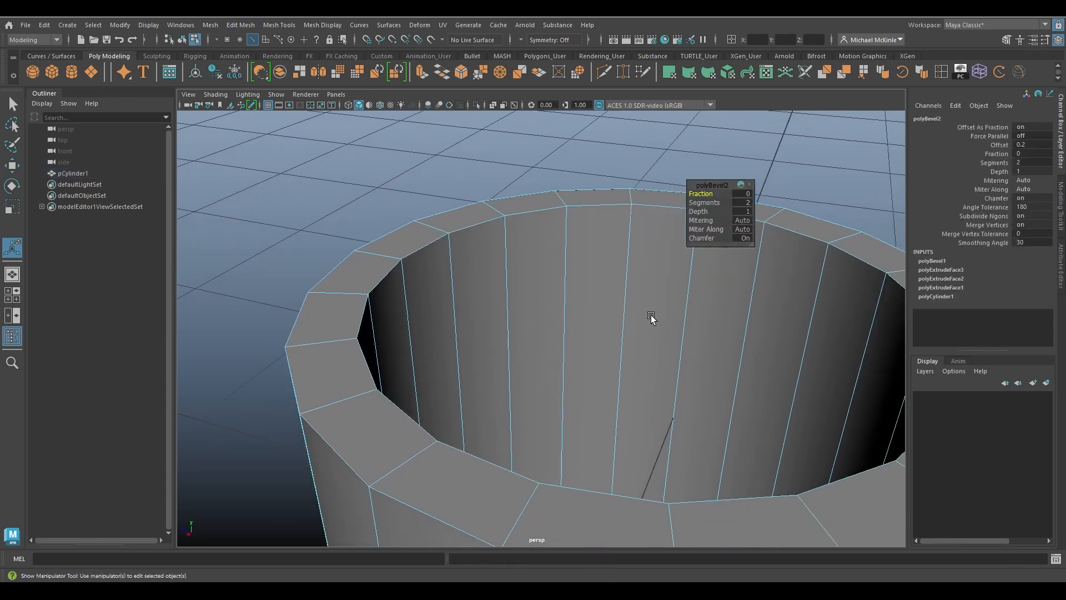
pyautogui.hotkey('ctrl', 'z')
pyautogui.hotkey('ctrl', 'z')
pyautogui.hotkey('ctrl', 'z')
pyautogui.hotkey('ctrl', 'z')
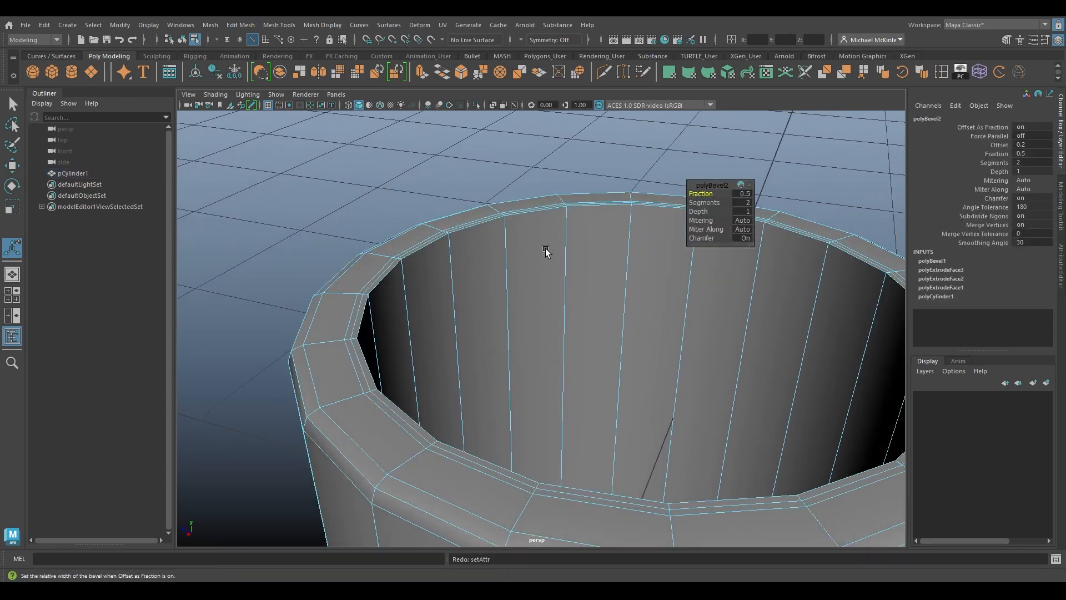
pyautogui.hotkey('ctrl', 'z')
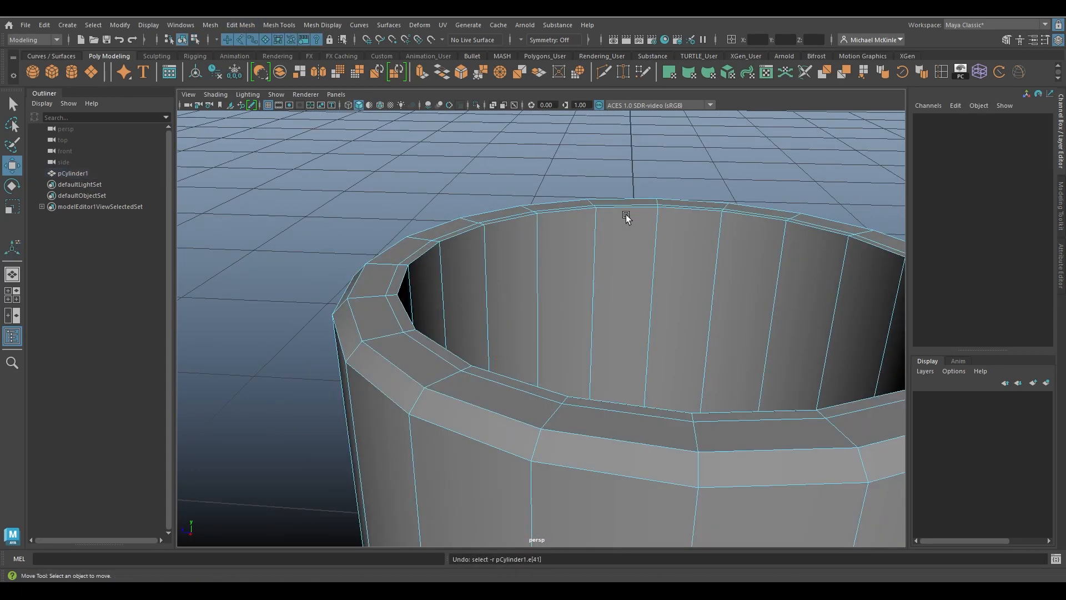
pyautogui.hotkey('ctrl', 'z')
pyautogui.hotkey('ctrl', 'z')
pyautogui.hotkey('ctrl', 'z')
pyautogui.hotkey('ctrl', 'z')
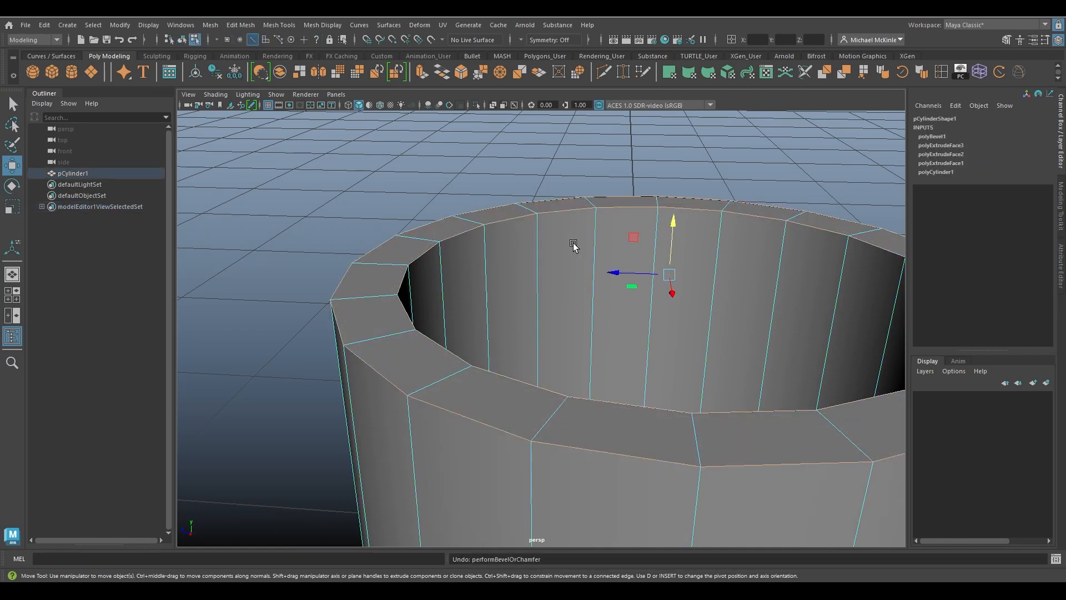
# Try beveling both rim edge loops with 1 segment and a fraction of 0.5.
pyautogui.keyDown('alt'); pyautogui.moveTo(573, 242); pyautogui.dragTo(554, 231, button='middle'); pyautogui.keyUp('alt')
pyautogui.click(241, 27)
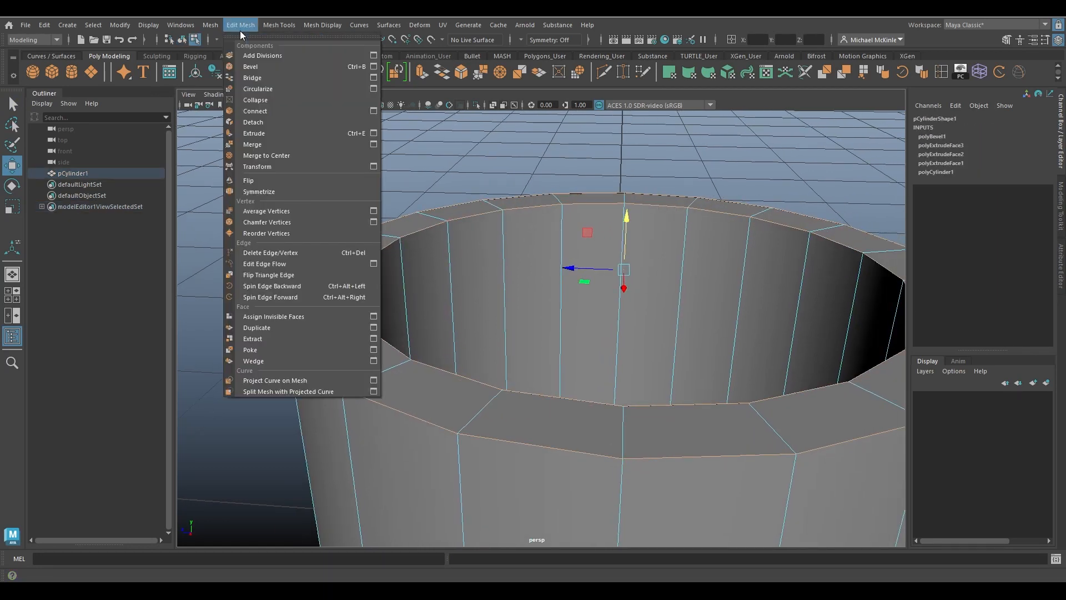
pyautogui.click(250, 66)
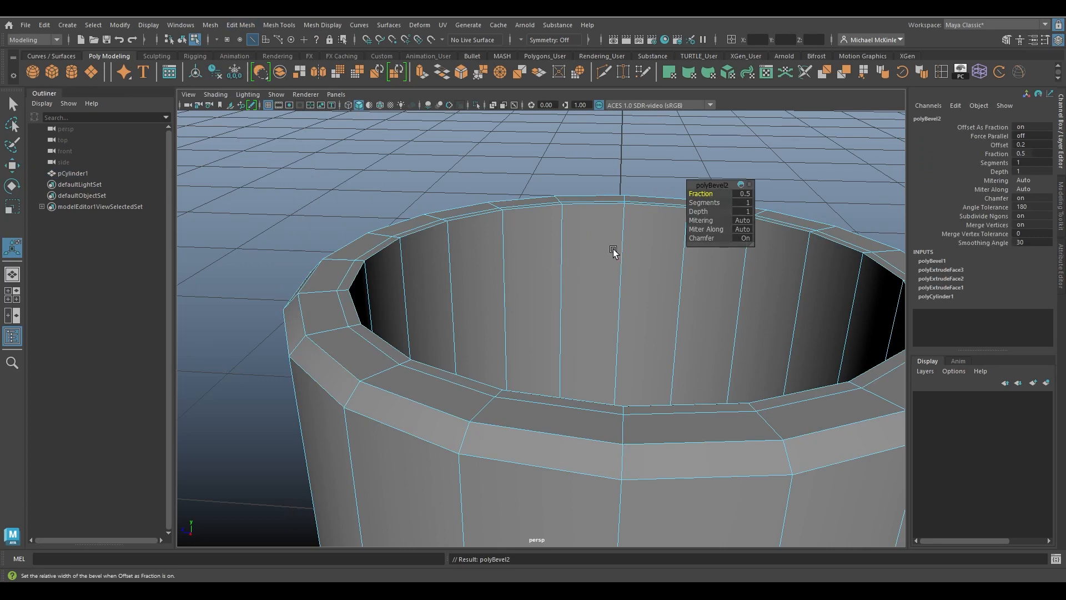
pyautogui.keyDown('alt'); pyautogui.moveTo(613, 249); pyautogui.dragTo(548, 241); pyautogui.keyUp('alt')
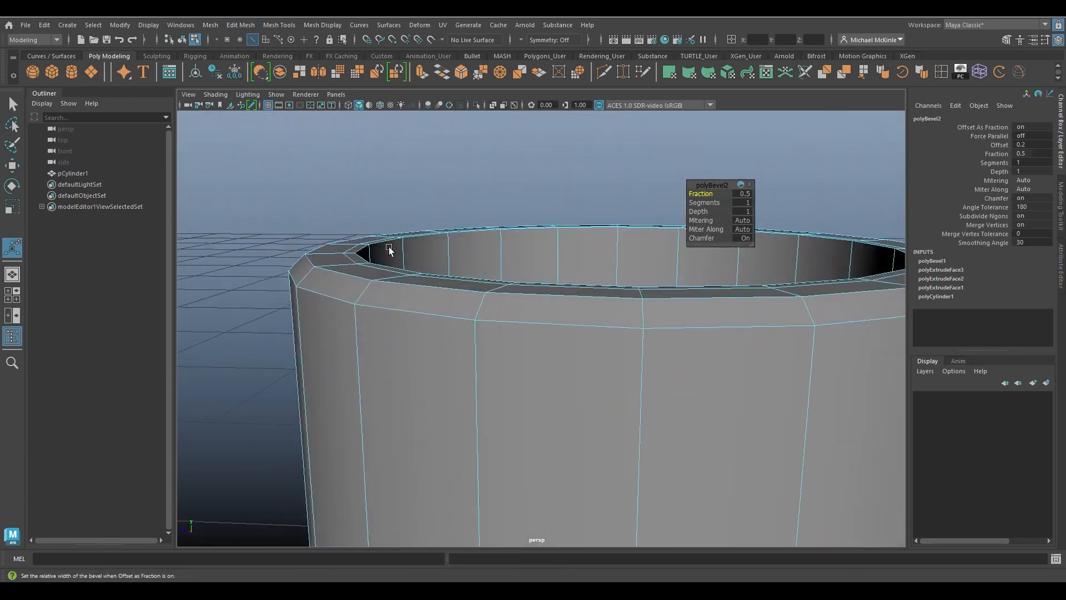
pyautogui.hotkey('ctrl', 'z')
pyautogui.keyDown('alt'); pyautogui.moveTo(637, 285); pyautogui.dragTo(568, 247); pyautogui.keyUp('alt')
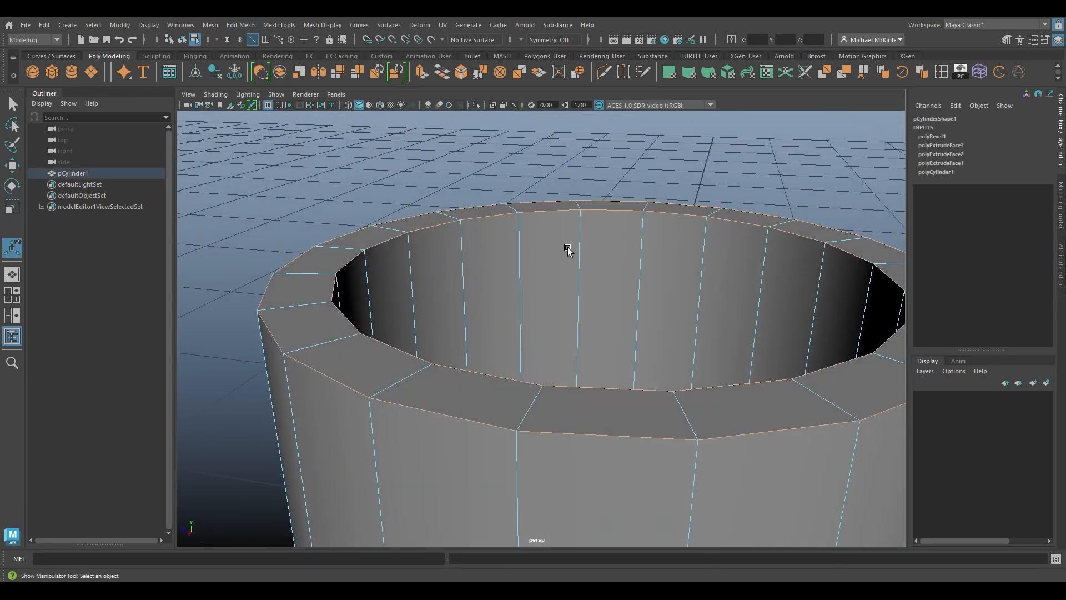
# Try moving a single outer edge on the far side of the rim upward.
pyautogui.press('w')
pyautogui.moveTo(549, 177)
pyautogui.mouseDown()
pyautogui.moveTo(550, 193)
pyautogui.moveTo(550, 177)
pyautogui.mouseUp()
pyautogui.hotkey('ctrl', 'z')
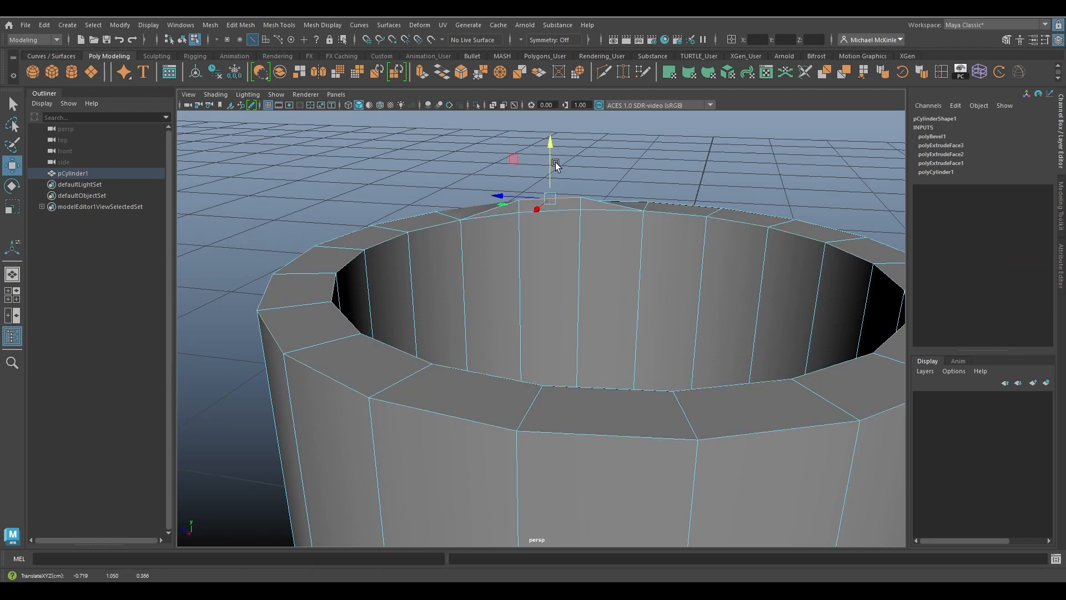
# Undo the edits back through the bevels and the interior extrusion, keeping only the first inset extrusion of the top face.
pyautogui.moveTo(560, 230); pyautogui.dragTo(524, 245, button='right')
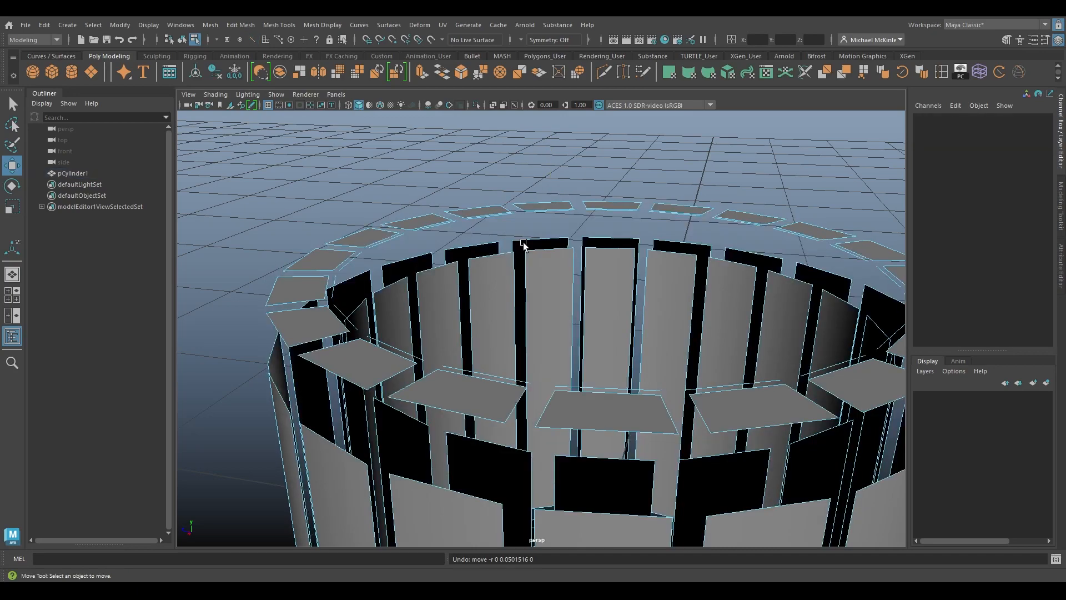
pyautogui.keyDown('alt'); pyautogui.moveTo(523, 245); pyautogui.dragTo(506, 215); pyautogui.keyUp('alt')
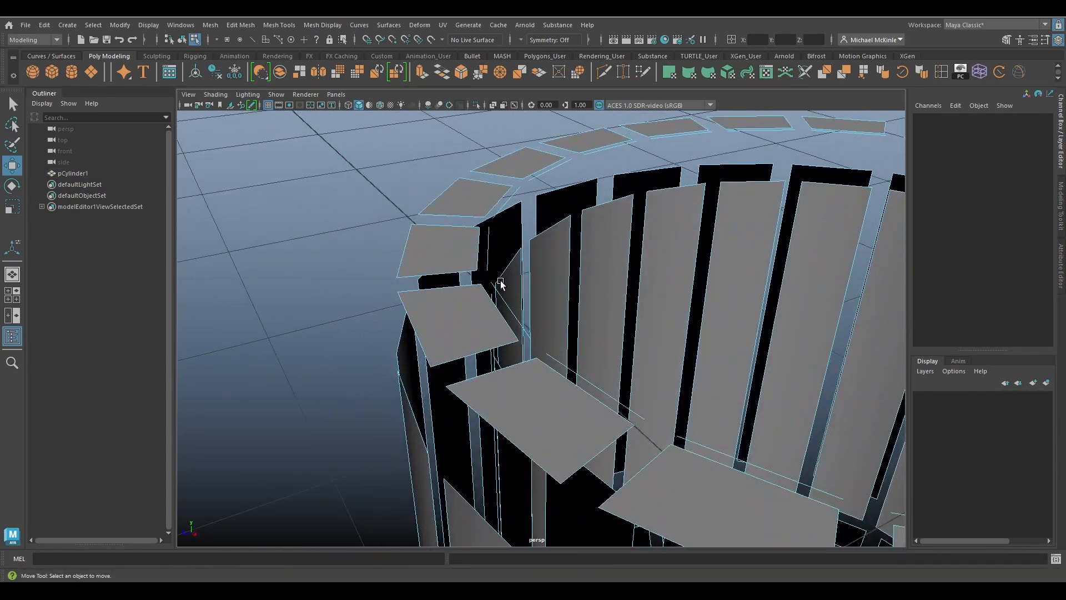
pyautogui.keyDown('alt'); pyautogui.moveTo(500, 284); pyautogui.dragTo(450, 284); pyautogui.keyUp('alt')
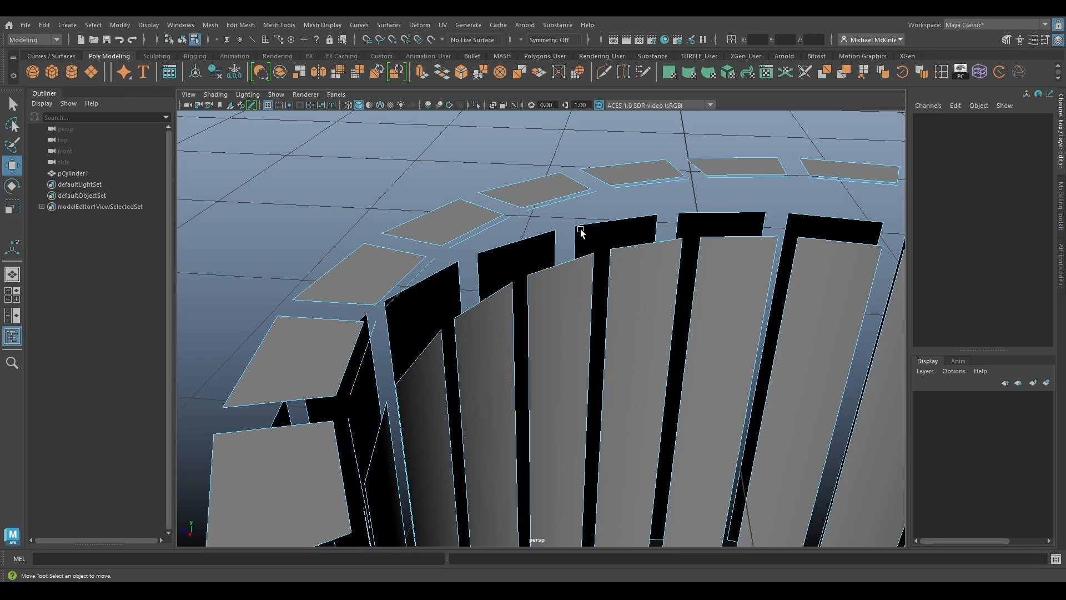
pyautogui.keyDown('alt'); pyautogui.moveTo(580, 231); pyautogui.dragTo(531, 229); pyautogui.keyUp('alt')
pyautogui.keyDown('alt'); pyautogui.moveTo(668, 278); pyautogui.dragTo(625, 260, button='middle'); pyautogui.keyUp('alt')
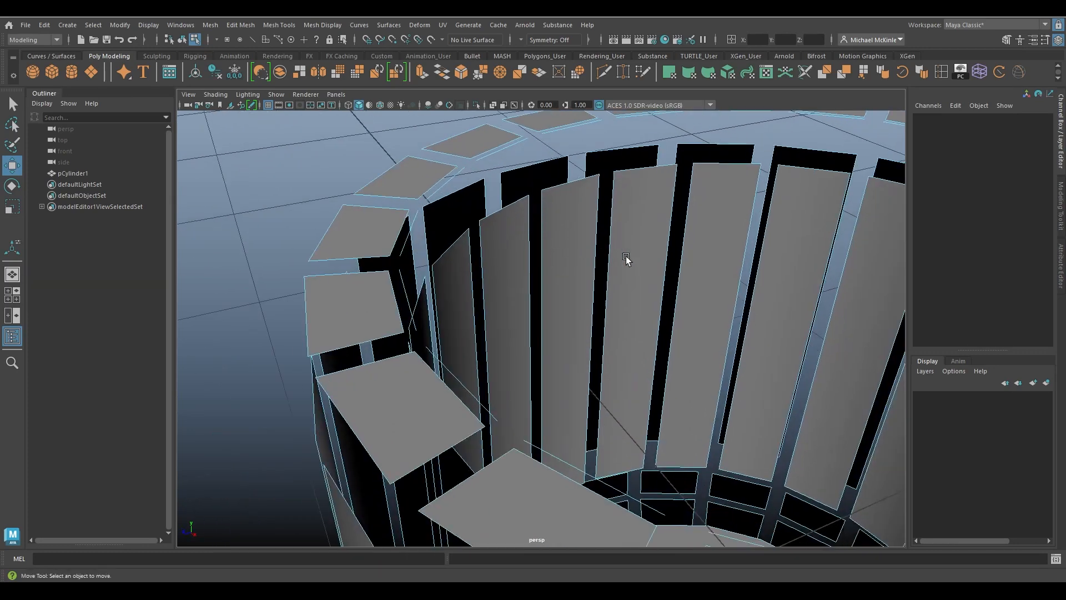
pyautogui.scroll(-3, 626, 260)
pyautogui.hotkey('ctrl', 'z')
pyautogui.hotkey('ctrl', 'z')
pyautogui.hotkey('ctrl', 'z')
pyautogui.hotkey('ctrl', 'z')
pyautogui.hotkey('ctrl', 'z')
pyautogui.hotkey('ctrl', 'z')
pyautogui.hotkey('ctrl', 'z')
pyautogui.hotkey('ctrl', 'z')
pyautogui.hotkey('ctrl', 'z')
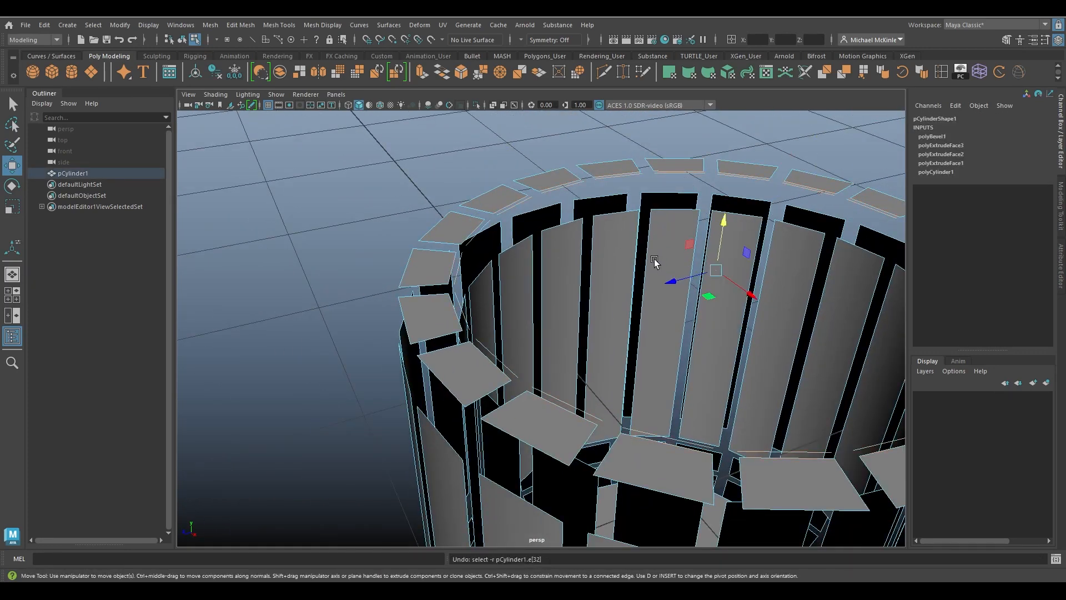
pyautogui.hotkey('ctrl', 'z')
pyautogui.hotkey('ctrl', 'z')
pyautogui.hotkey('ctrl', 'z')
pyautogui.hotkey('ctrl', 'z')
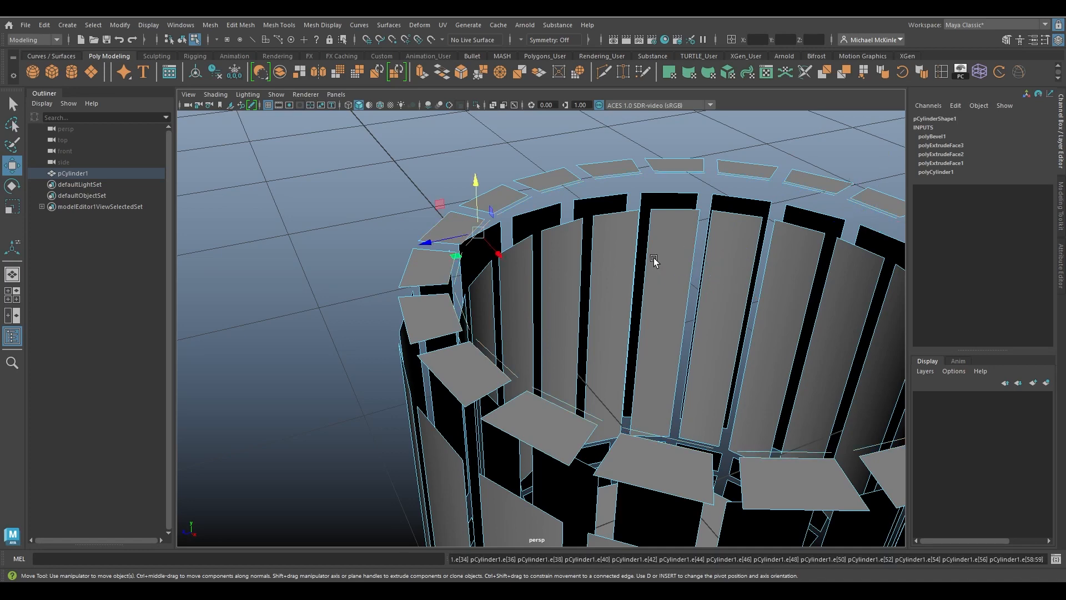
pyautogui.hotkey('ctrl', 'z')
pyautogui.hotkey('ctrl', 'z')
pyautogui.hotkey('ctrl', 'z')
pyautogui.hotkey('ctrl', 'z')
pyautogui.hotkey('ctrl', 'z')
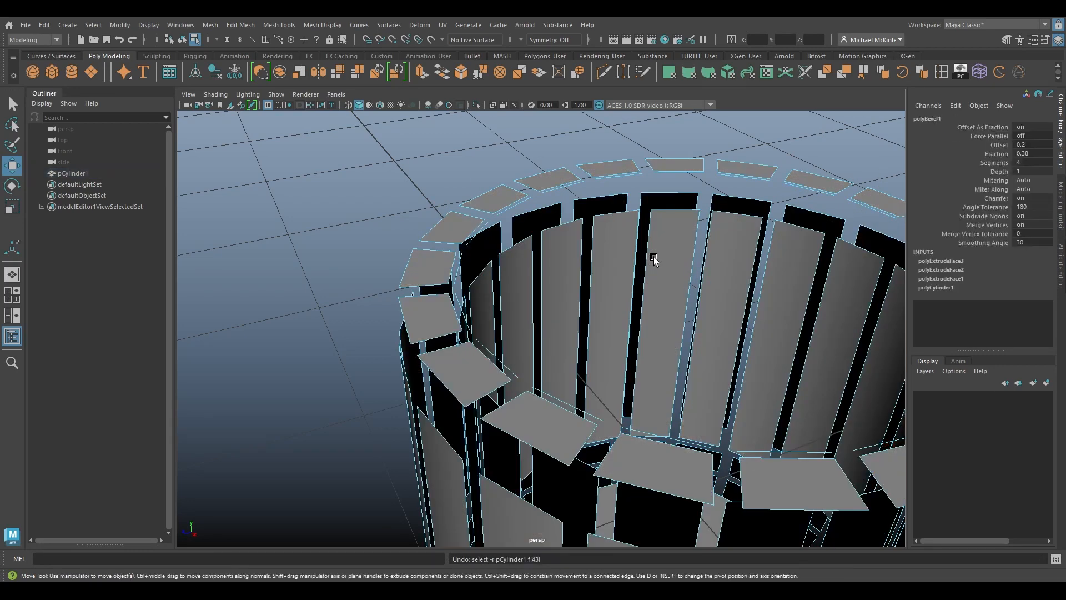
pyautogui.hotkey('ctrl', 'z')
pyautogui.hotkey('ctrl', 'z')
pyautogui.hotkey('ctrl', 'z')
pyautogui.hotkey('ctrl', 'z')
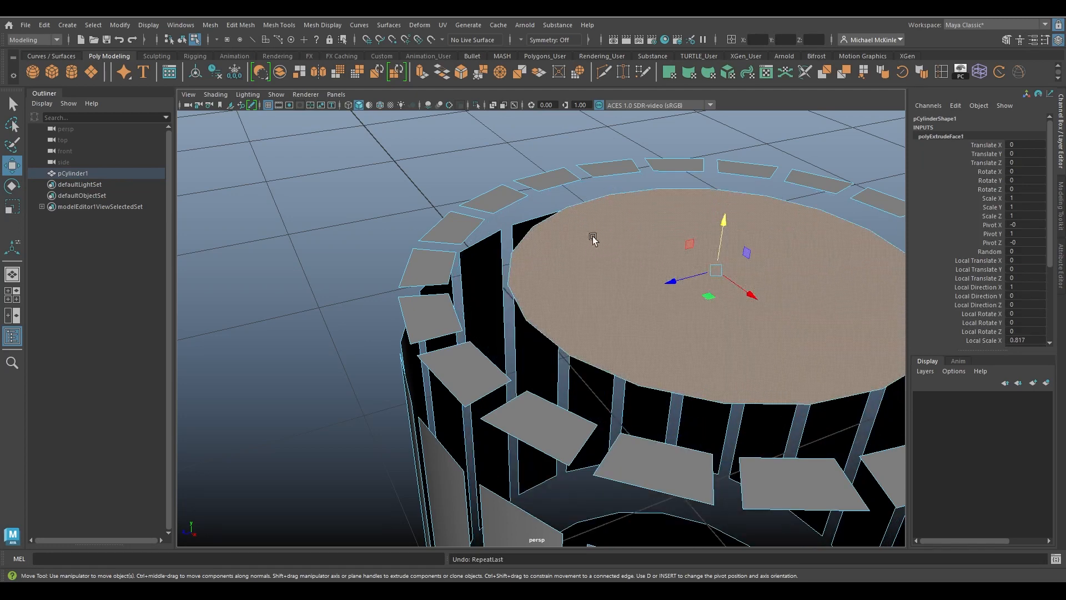
# Extrude the inner circular top face down into the cylinder, with a local Z translation of about -0.493.
pyautogui.keyDown('alt'); pyautogui.moveTo(593, 238); pyautogui.dragTo(546, 219); pyautogui.keyUp('alt')
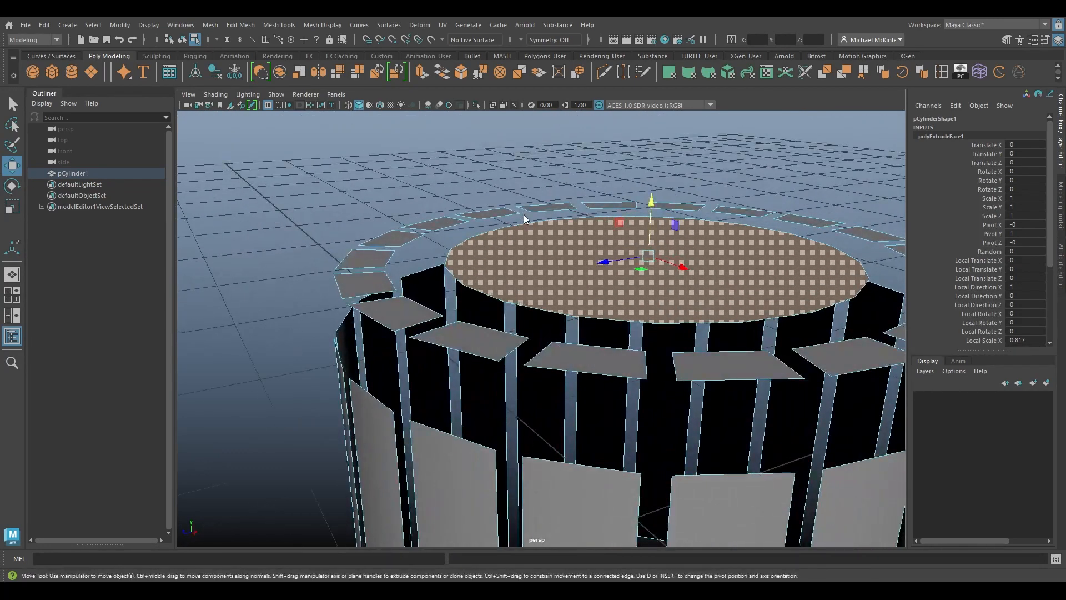
pyautogui.moveTo(523, 217); pyautogui.dragTo(552, 199, button='right')
pyautogui.keyDown('alt'); pyautogui.moveTo(551, 200); pyautogui.dragTo(567, 247); pyautogui.keyUp('alt')
pyautogui.click(567, 247)
pyautogui.keyDown('alt'); pyautogui.moveTo(690, 268); pyautogui.dragTo(565, 216, button='middle'); pyautogui.keyUp('alt')
pyautogui.moveTo(561, 201); pyautogui.dragTo(562, 231, button='right')
pyautogui.click(571, 222)
pyautogui.keyDown('alt'); pyautogui.moveTo(571, 222); pyautogui.dragTo(540, 199); pyautogui.keyUp('alt')
pyautogui.keyDown('alt'); pyautogui.moveTo(540, 198); pyautogui.dragTo(509, 248, button='right'); pyautogui.keyUp('alt')
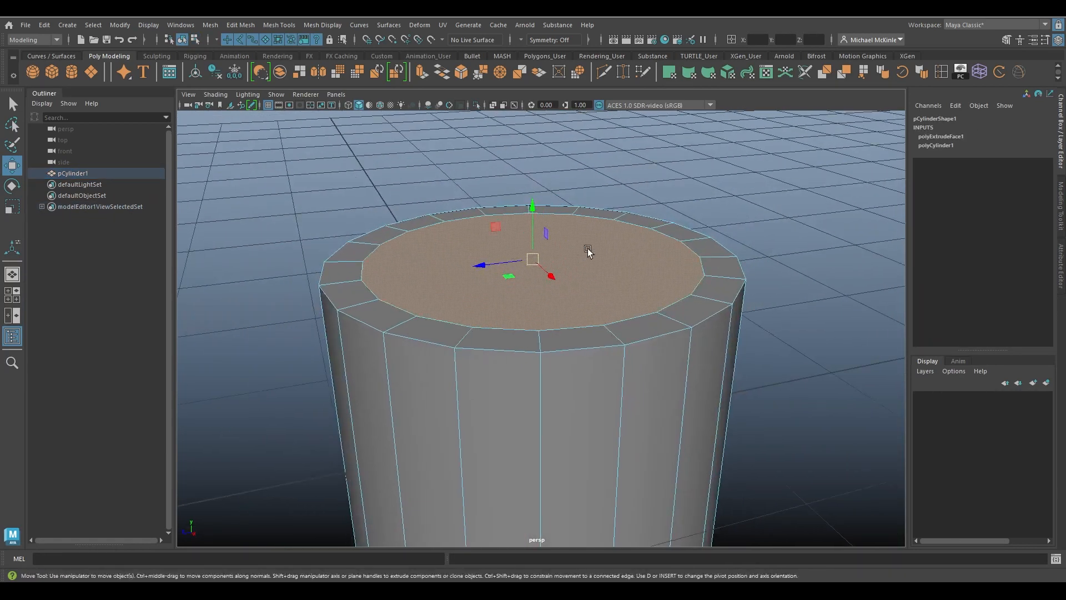
pyautogui.press('g')
pyautogui.hotkey('ctrl', 'z')
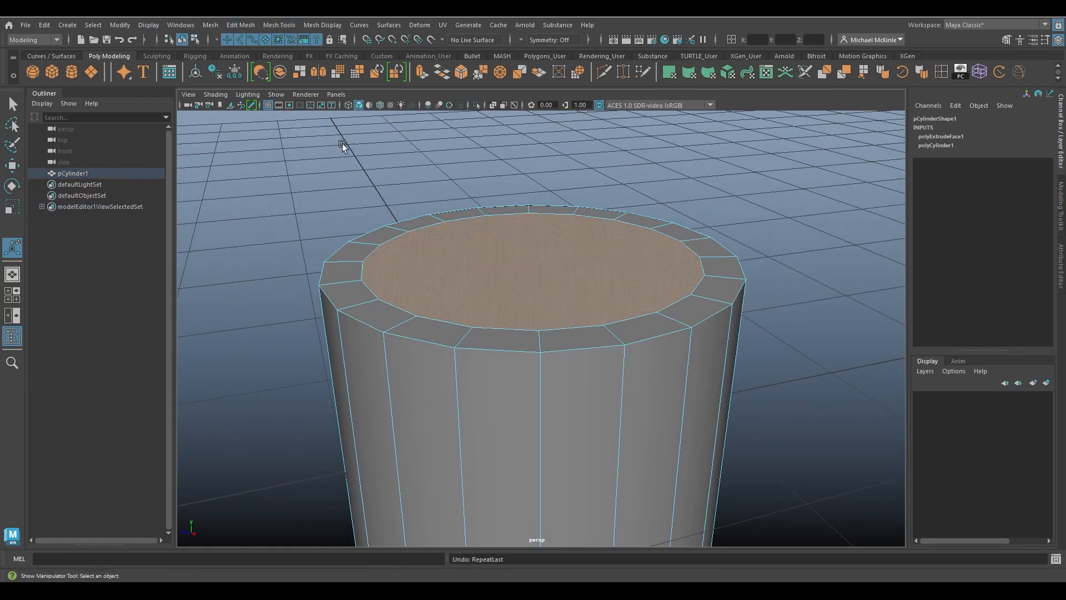
pyautogui.click(243, 25)
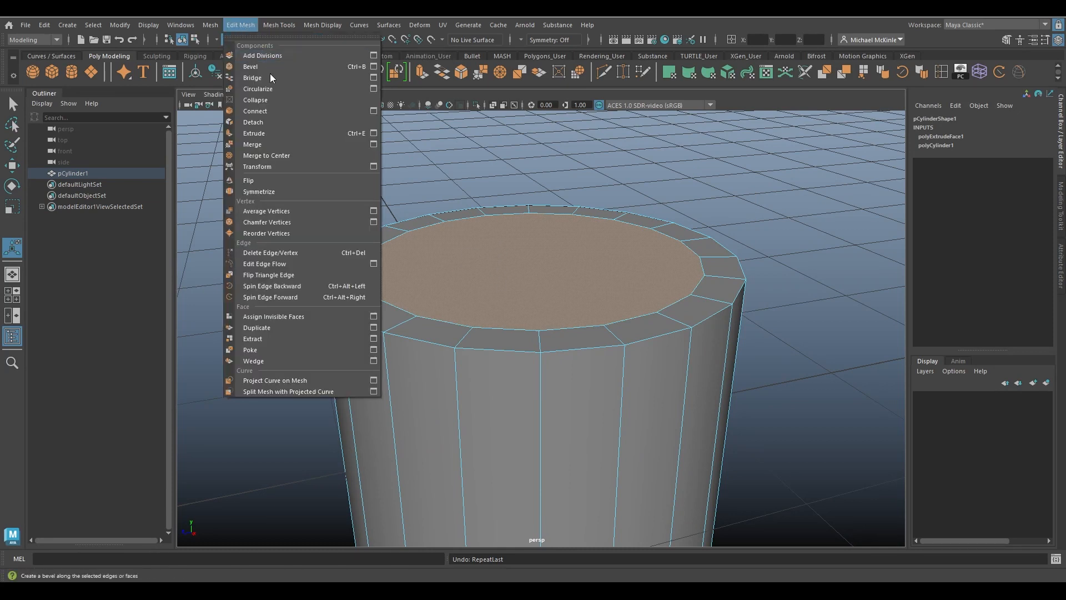
pyautogui.click(264, 132)
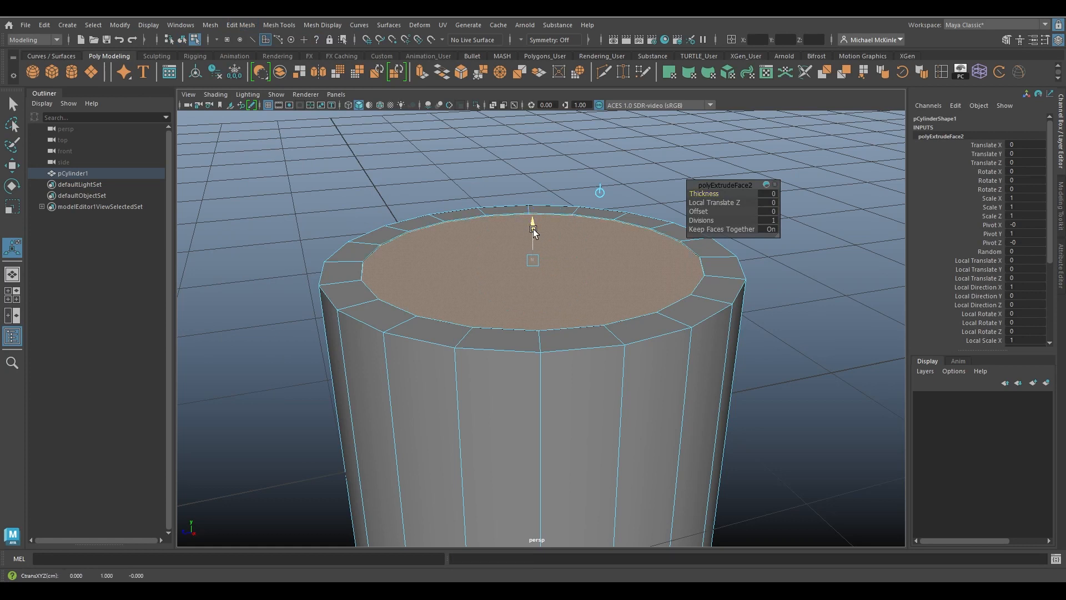
pyautogui.moveTo(533, 228); pyautogui.dragTo(533, 319)
pyautogui.press('w')
# Try moving a single inner edge on the far side of the rim.
pyautogui.moveTo(495, 239); pyautogui.dragTo(489, 211, button='right')
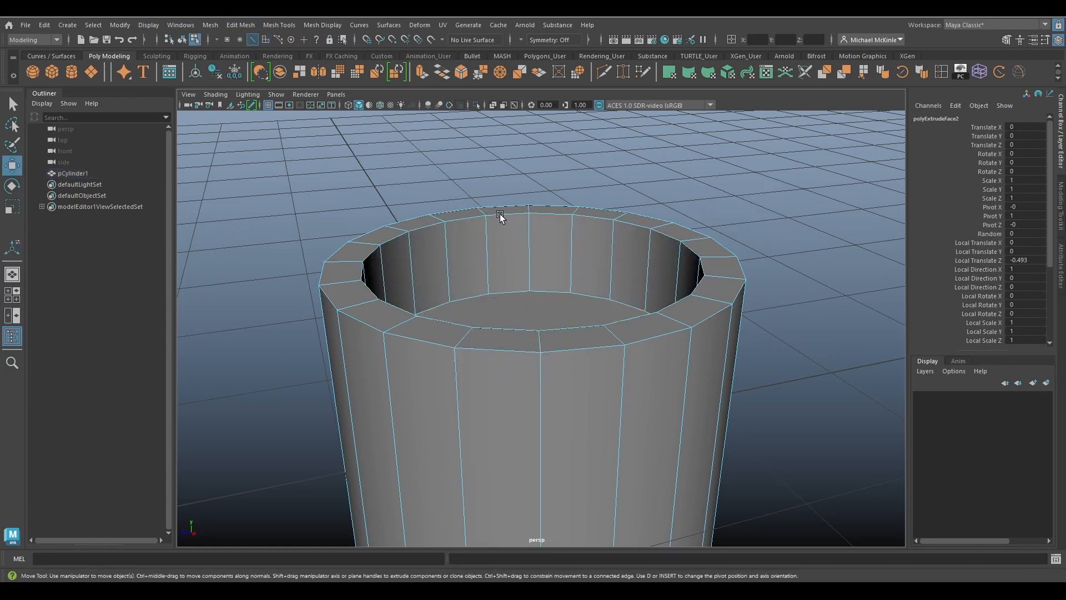
pyautogui.click(507, 213)
pyautogui.moveTo(506, 170); pyautogui.dragTo(506, 172)
pyautogui.keyDown('alt'); pyautogui.moveTo(583, 218); pyautogui.dragTo(585, 271); pyautogui.keyUp('alt')
# Move the interior floor face down to deepen the cup's hollow.
pyautogui.moveTo(524, 210); pyautogui.dragTo(529, 241, button='right')
pyautogui.click(639, 290)
pyautogui.keyDown('alt'); pyautogui.moveTo(639, 290); pyautogui.dragTo(541, 248, button='right'); pyautogui.keyUp('alt')
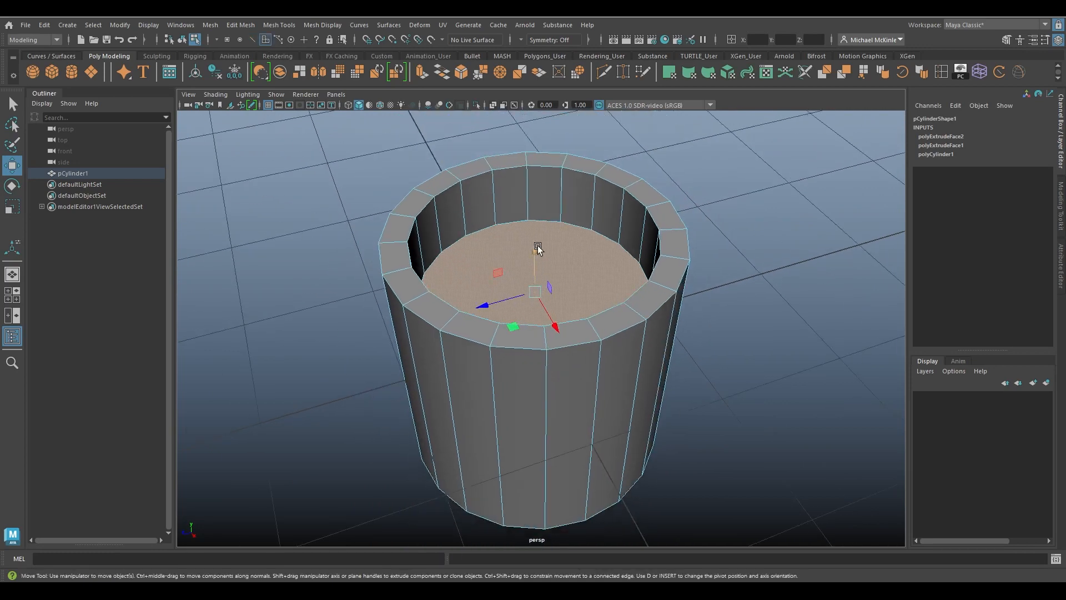
pyautogui.moveTo(541, 248); pyautogui.dragTo(598, 395)
pyautogui.press('r')
pyautogui.press('w')
# Bevel the cup's bottom face with 4 segments and a fraction of 0.4.
pyautogui.scroll(5, 642, 329)
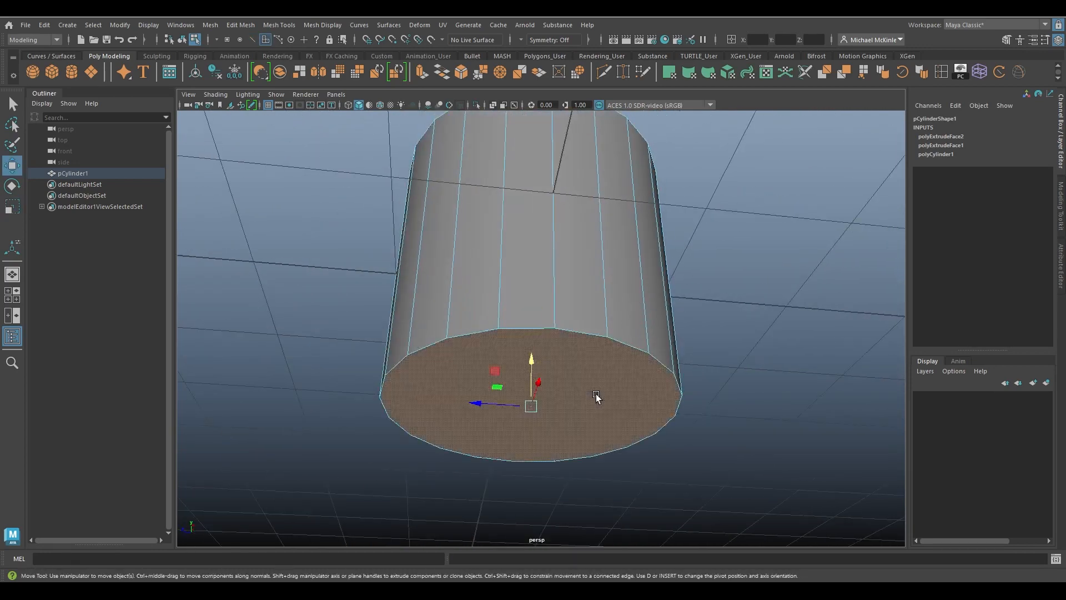
pyautogui.click(238, 24)
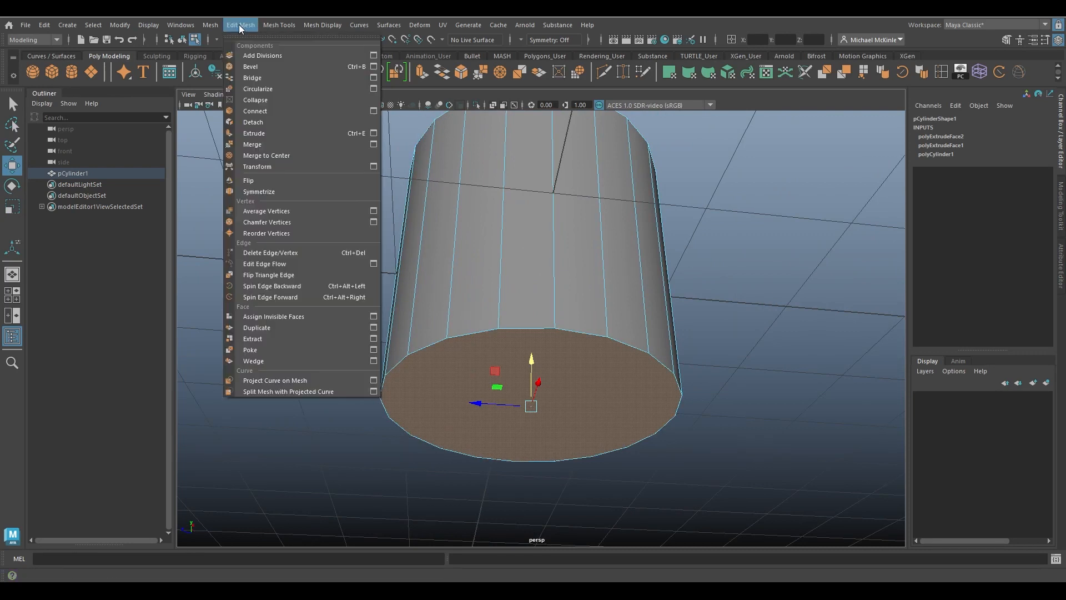
pyautogui.click(269, 69)
pyautogui.moveTo(704, 203); pyautogui.dragTo(728, 204)
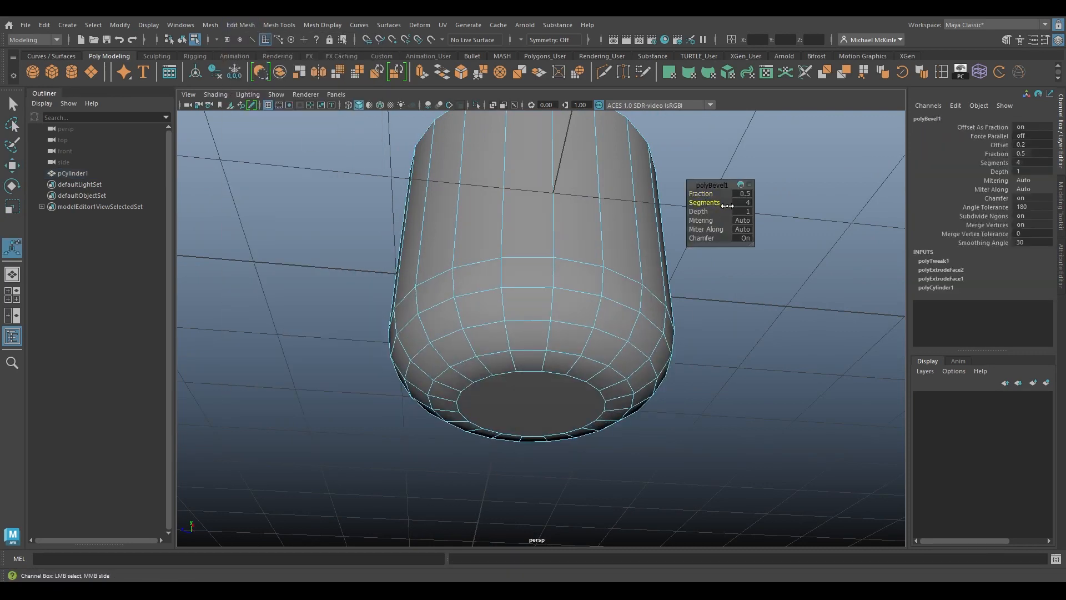
pyautogui.keyDown('alt'); pyautogui.moveTo(639, 230); pyautogui.dragTo(615, 265); pyautogui.keyUp('alt')
pyautogui.moveTo(703, 194); pyautogui.dragTo(697, 194)
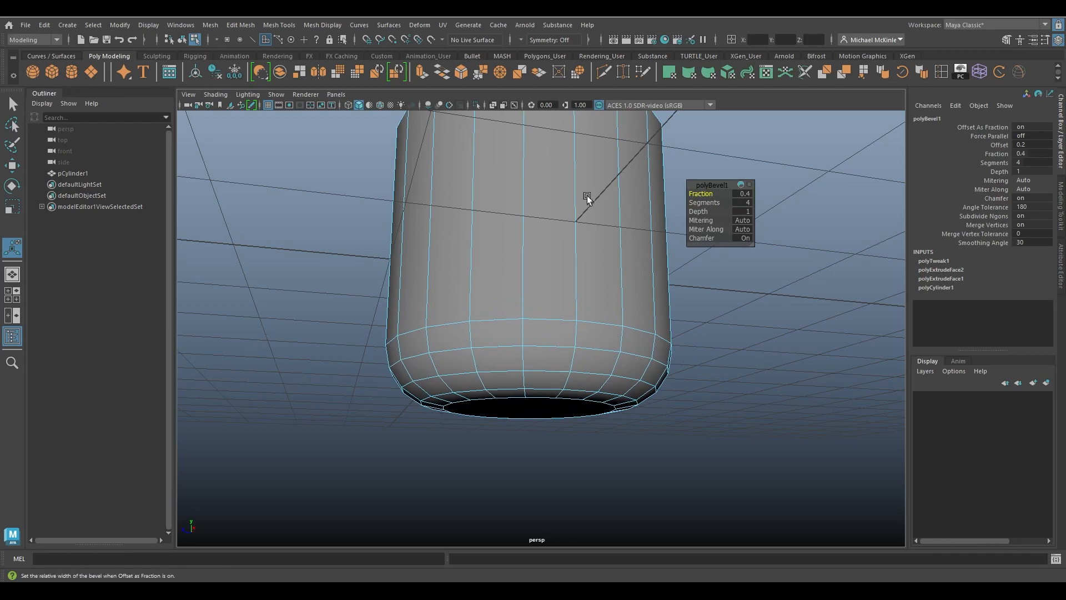
# Bevel the rim's inner and outer edge loops together, adjusting the number of segments.
pyautogui.keyDown('alt'); pyautogui.moveTo(583, 200); pyautogui.dragTo(527, 189); pyautogui.keyUp('alt')
pyautogui.press('w')
pyautogui.moveTo(524, 189); pyautogui.dragTo(519, 170, button='right')
pyautogui.doubleClick(520, 170)
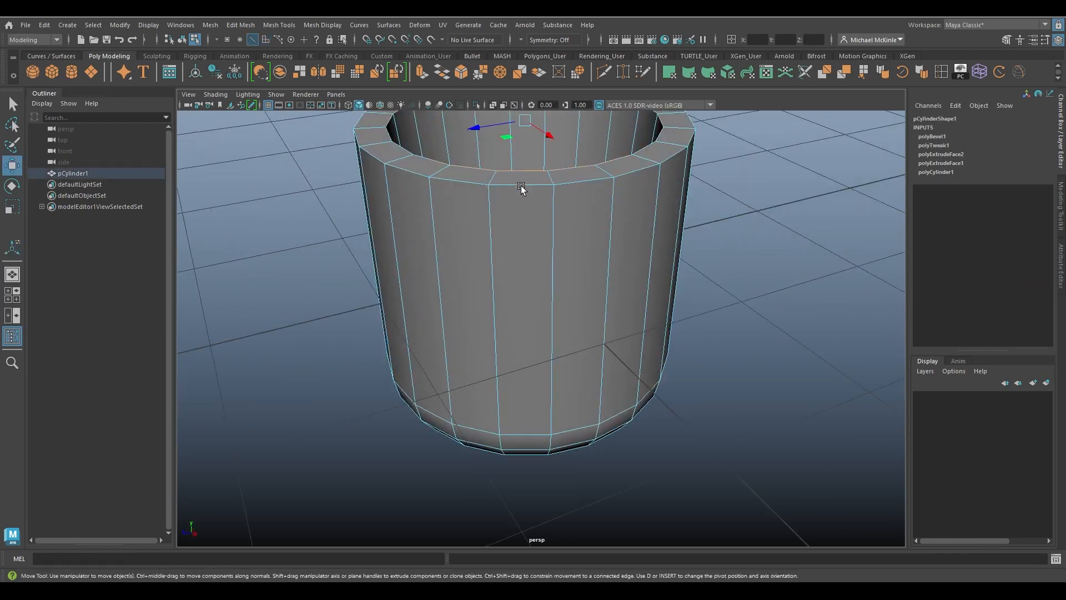
pyautogui.keyDown('alt'); pyautogui.moveTo(495, 233); pyautogui.dragTo(522, 325); pyautogui.keyUp('alt')
pyautogui.keyDown('alt'); pyautogui.moveTo(522, 324); pyautogui.dragTo(621, 354, button='right'); pyautogui.keyUp('alt')
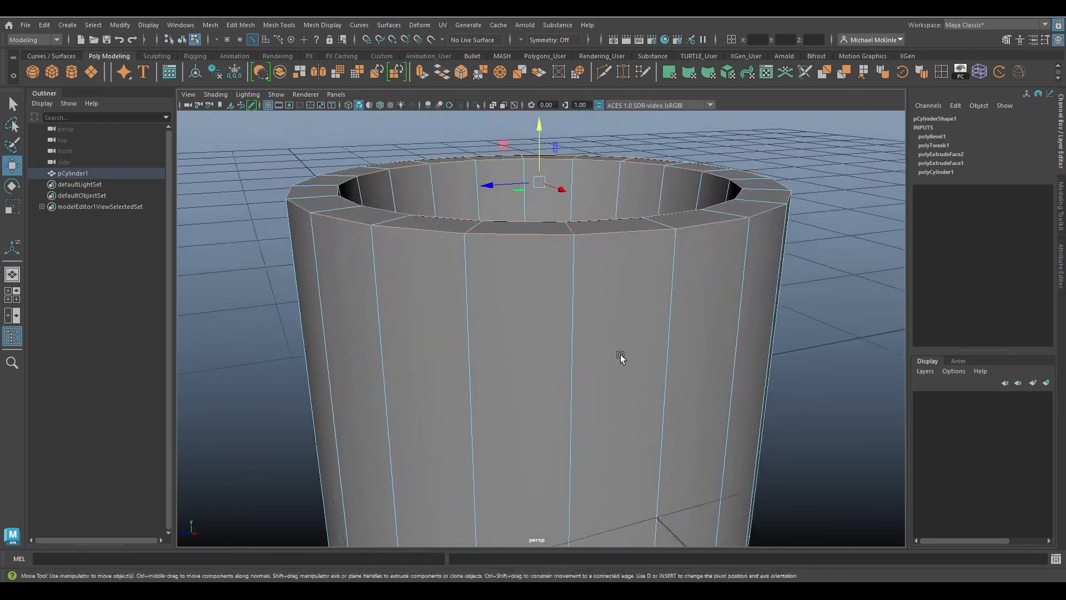
pyautogui.keyDown('alt'); pyautogui.moveTo(398, 168); pyautogui.dragTo(430, 198); pyautogui.keyUp('alt')
pyautogui.click(238, 24)
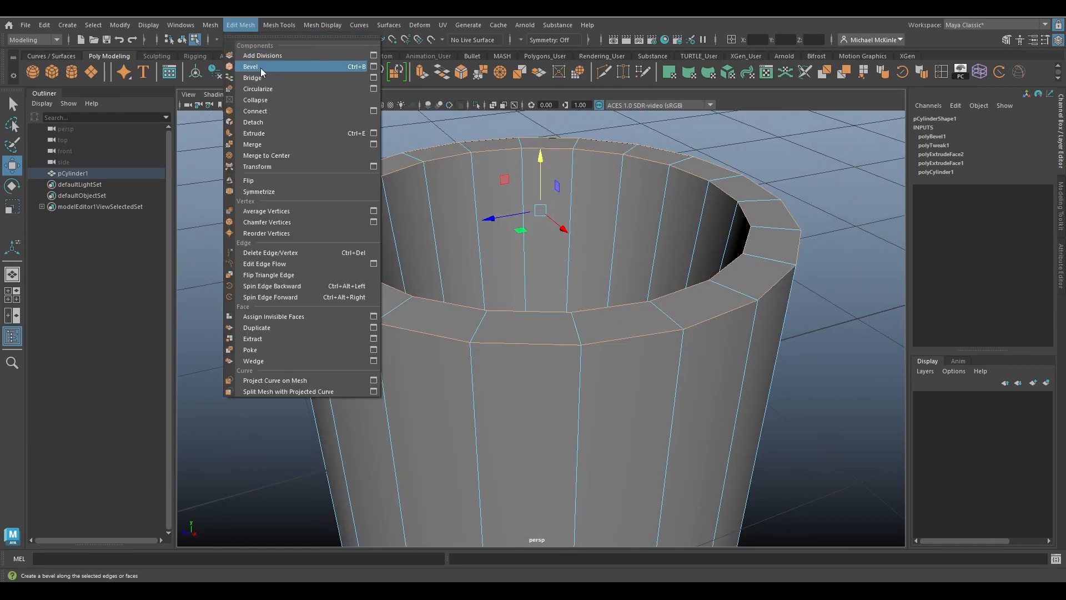
pyautogui.click(261, 68)
pyautogui.keyDown('alt'); pyautogui.moveTo(466, 236); pyautogui.dragTo(651, 242); pyautogui.keyUp('alt')
pyautogui.moveTo(697, 203); pyautogui.dragTo(572, 257)
pyautogui.keyDown('alt'); pyautogui.moveTo(572, 257); pyautogui.dragTo(564, 264, button='right'); pyautogui.keyUp('alt')
pyautogui.moveTo(589, 251); pyautogui.dragTo(599, 249, button='middle')
pyautogui.keyDown('alt'); pyautogui.moveTo(598, 248); pyautogui.dragTo(439, 250, button='right'); pyautogui.keyUp('alt')
pyautogui.keyDown('alt'); pyautogui.moveTo(438, 250); pyautogui.dragTo(433, 280); pyautogui.keyUp('alt')
pyautogui.keyDown('alt'); pyautogui.moveTo(433, 280); pyautogui.dragTo(428, 241, button='middle'); pyautogui.keyUp('alt')
# Return the cup to object mode and examine its rounded base and beveled rim from several angles.
pyautogui.press('w')
pyautogui.moveTo(502, 231); pyautogui.dragTo(549, 207, button='right')
pyautogui.click(597, 205)
pyautogui.keyDown('alt'); pyautogui.moveTo(597, 205); pyautogui.dragTo(560, 358); pyautogui.keyUp('alt')
pyautogui.click(573, 315)
pyautogui.moveTo(476, 310); pyautogui.dragTo(584, 263)
pyautogui.moveTo(584, 264); pyautogui.dragTo(579, 264, button='middle')
pyautogui.keyDown('alt'); pyautogui.moveTo(609, 248); pyautogui.dragTo(552, 308); pyautogui.keyUp('alt')
pyautogui.click(659, 251)
pyautogui.click(568, 298)
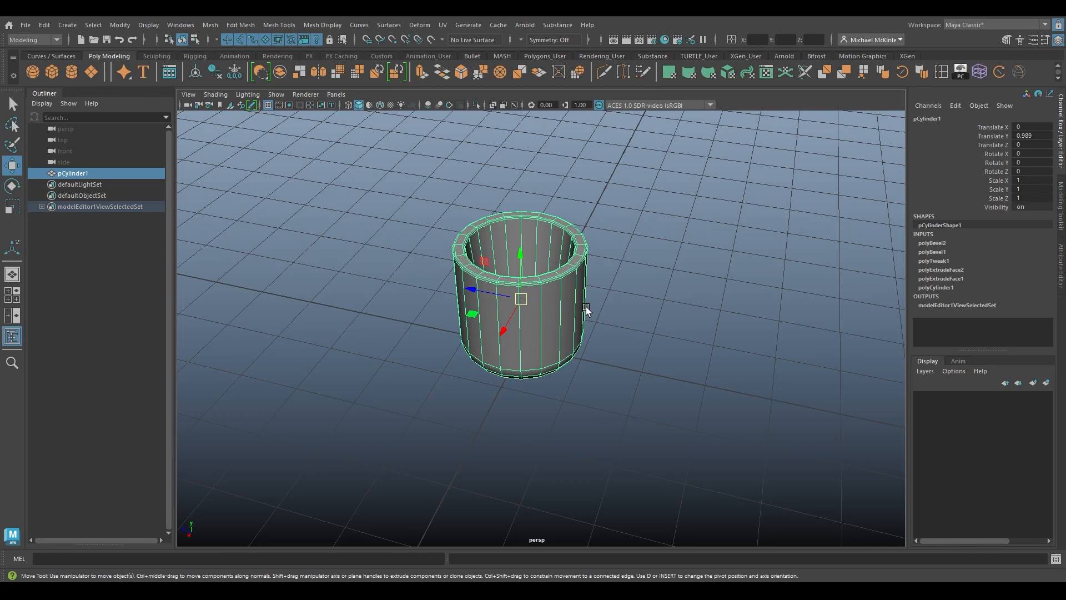
pyautogui.click(590, 322)
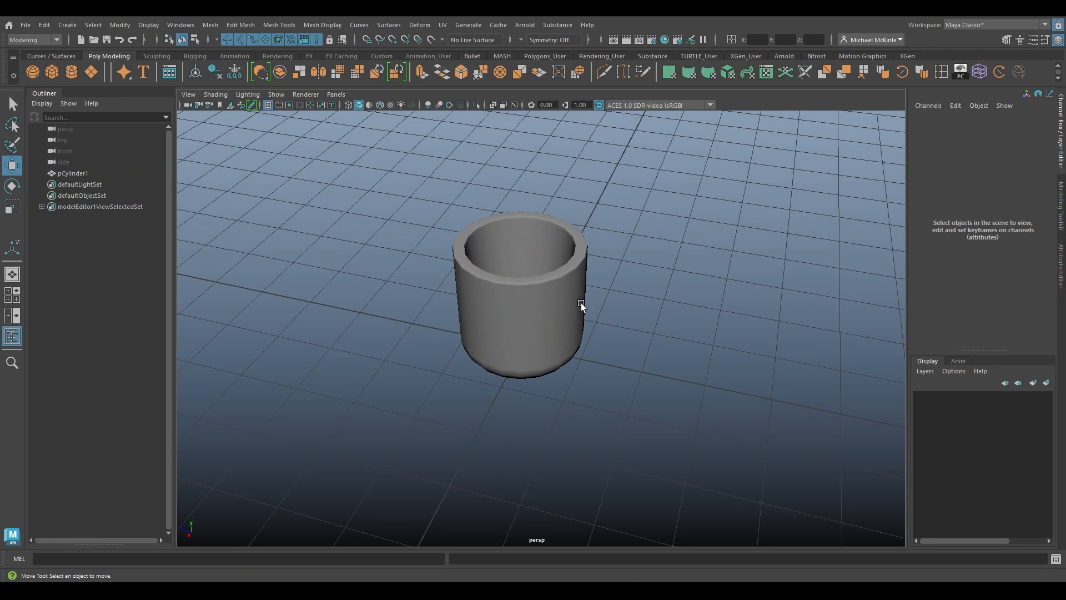
pyautogui.click(572, 305)
pyautogui.keyDown('alt'); pyautogui.moveTo(607, 327); pyautogui.dragTo(551, 320); pyautogui.keyUp('alt')
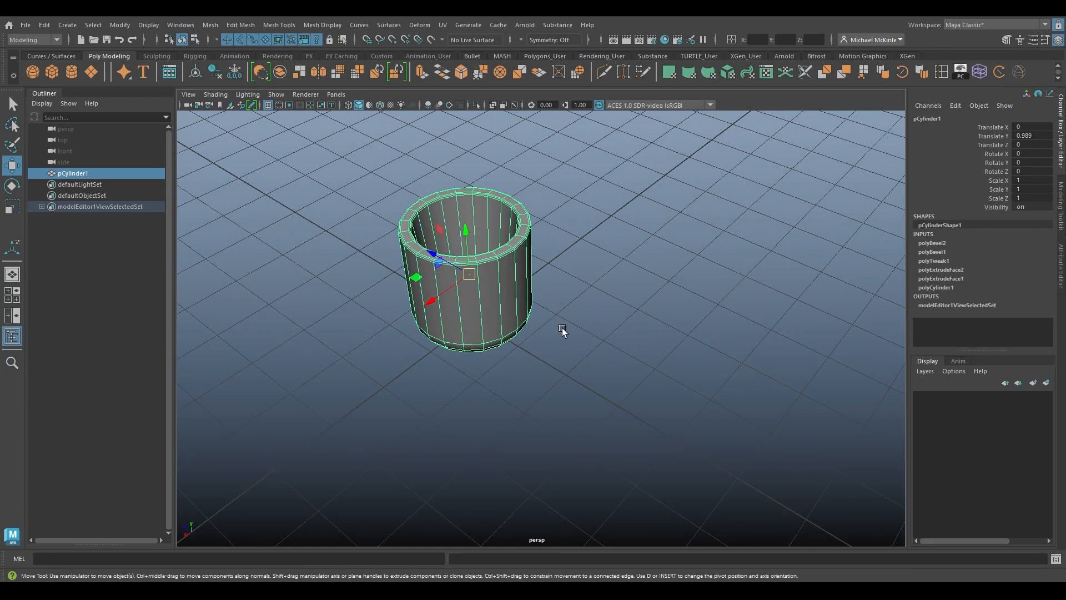
# Create a polygon cube beside the cup at Z -4.046 and scale it into a thin panel of 0.149 by 6.548 by 3.418.
pyautogui.click(53, 73)
pyautogui.keyDown('alt'); pyautogui.moveTo(374, 264); pyautogui.dragTo(548, 191); pyautogui.keyUp('alt')
pyautogui.press('r')
pyautogui.keyDown('alt'); pyautogui.moveTo(548, 191); pyautogui.dragTo(542, 205, button='middle'); pyautogui.keyUp('alt')
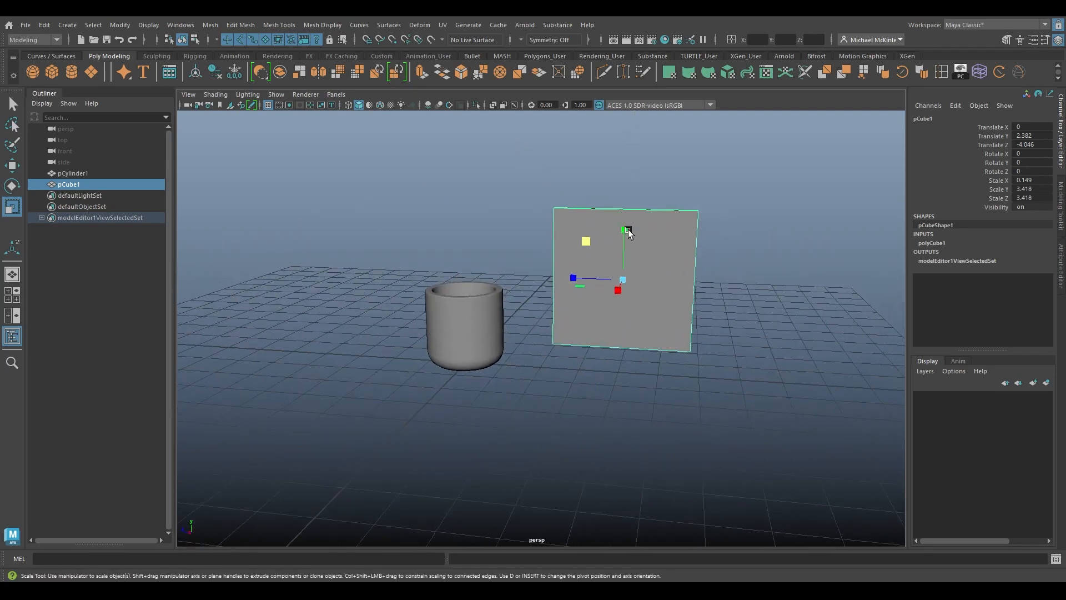
pyautogui.moveTo(628, 229); pyautogui.dragTo(611, 178)
pyautogui.hotkey('ctrl', 'z')
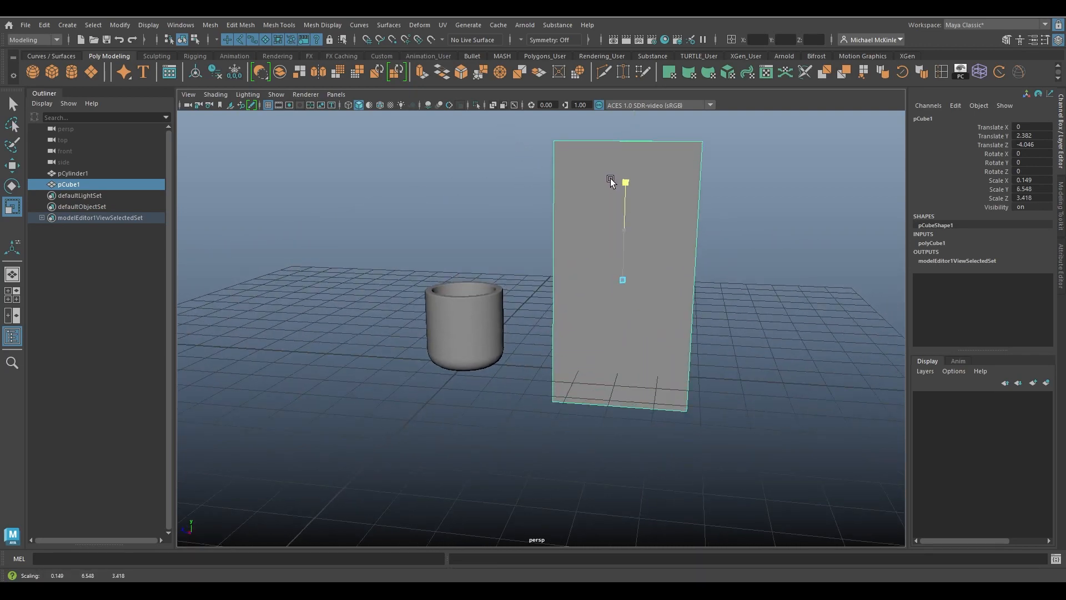
# Raise the thin panel to a Y position of 3.268 and deselect it.
pyautogui.press('w')
pyautogui.moveTo(624, 231); pyautogui.dragTo(617, 185)
pyautogui.keyDown('alt'); pyautogui.moveTo(618, 185); pyautogui.dragTo(672, 279, button='middle'); pyautogui.keyUp('alt')
pyautogui.keyDown('alt'); pyautogui.moveTo(672, 279); pyautogui.dragTo(616, 305); pyautogui.keyUp('alt')
pyautogui.keyDown('alt'); pyautogui.moveTo(615, 304); pyautogui.dragTo(657, 319, button='right'); pyautogui.keyUp('alt')
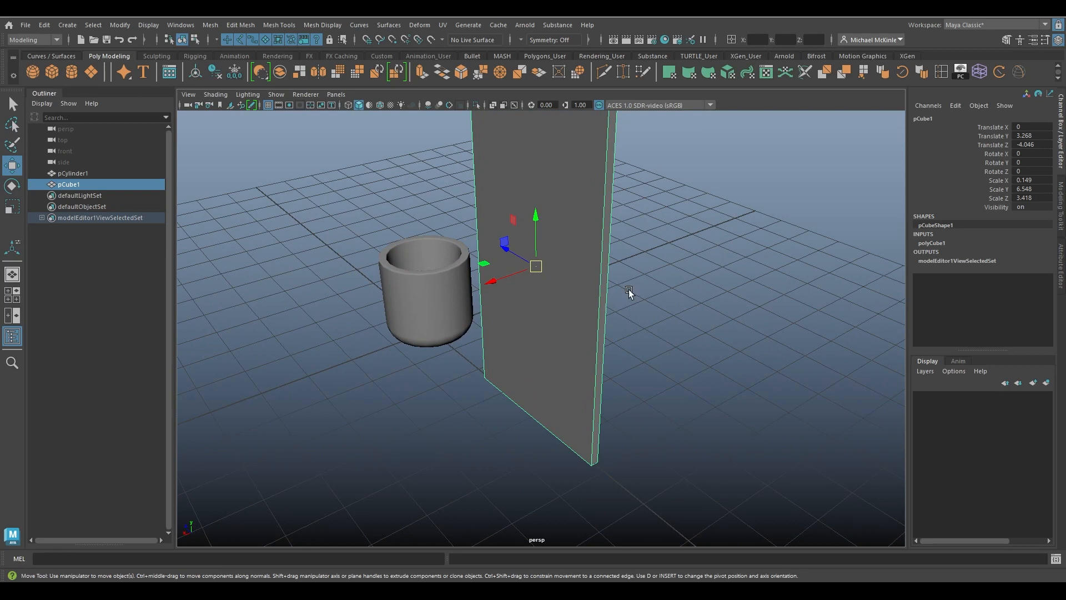
pyautogui.click(388, 238)
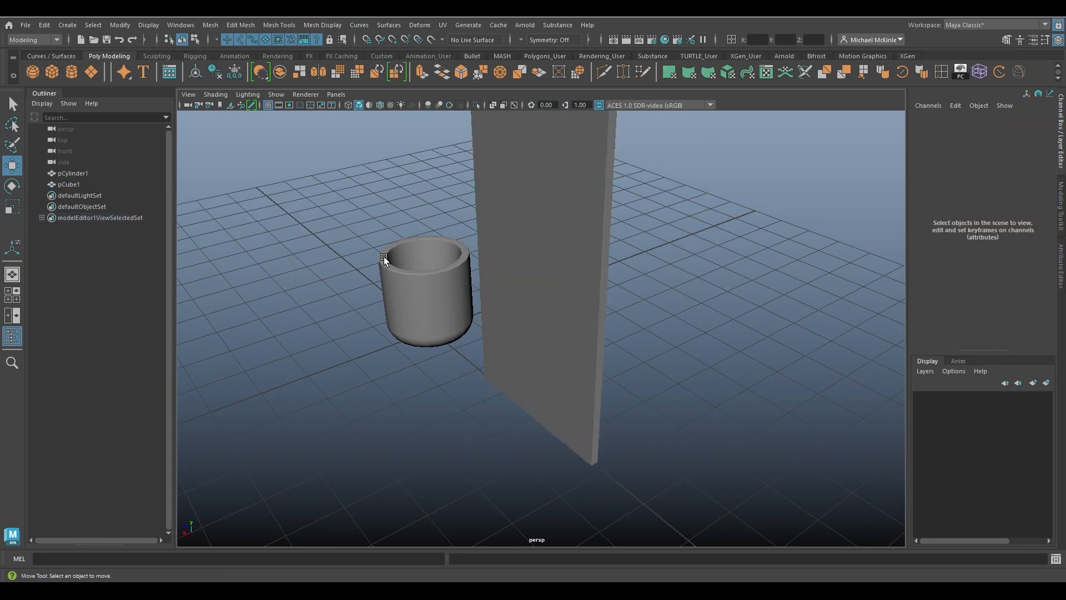
# Create a polygon cylinder, move it onto the panel at Y 2.218, Z -4.873, and rotate it -90 degrees about Z.
pyautogui.click(67, 25)
pyautogui.moveTo(132, 66)
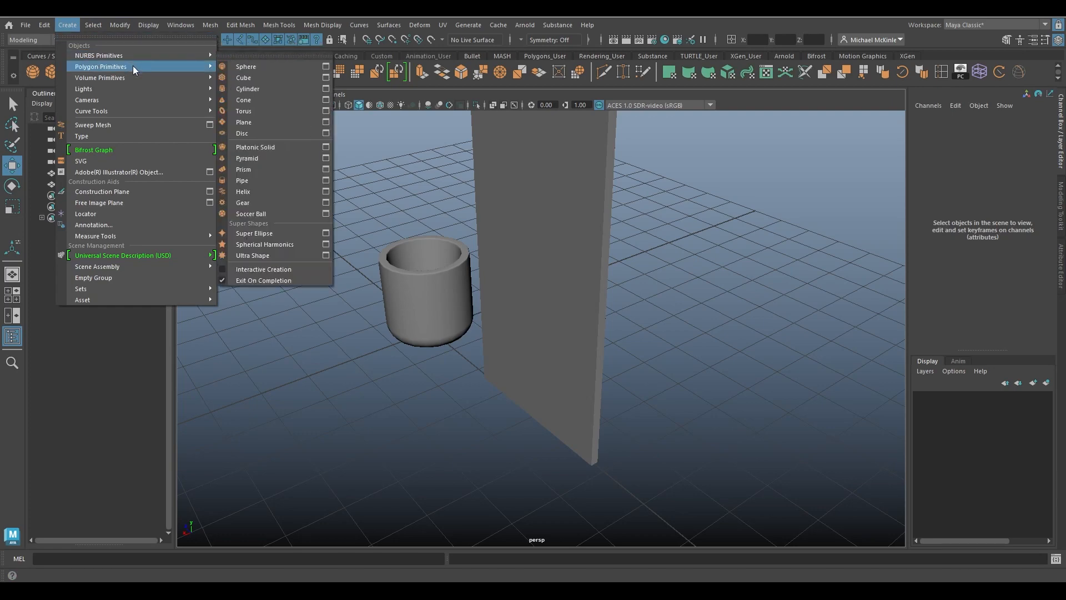
pyautogui.click(248, 88)
pyautogui.keyDown('alt'); pyautogui.moveTo(345, 178); pyautogui.dragTo(516, 263); pyautogui.keyUp('alt')
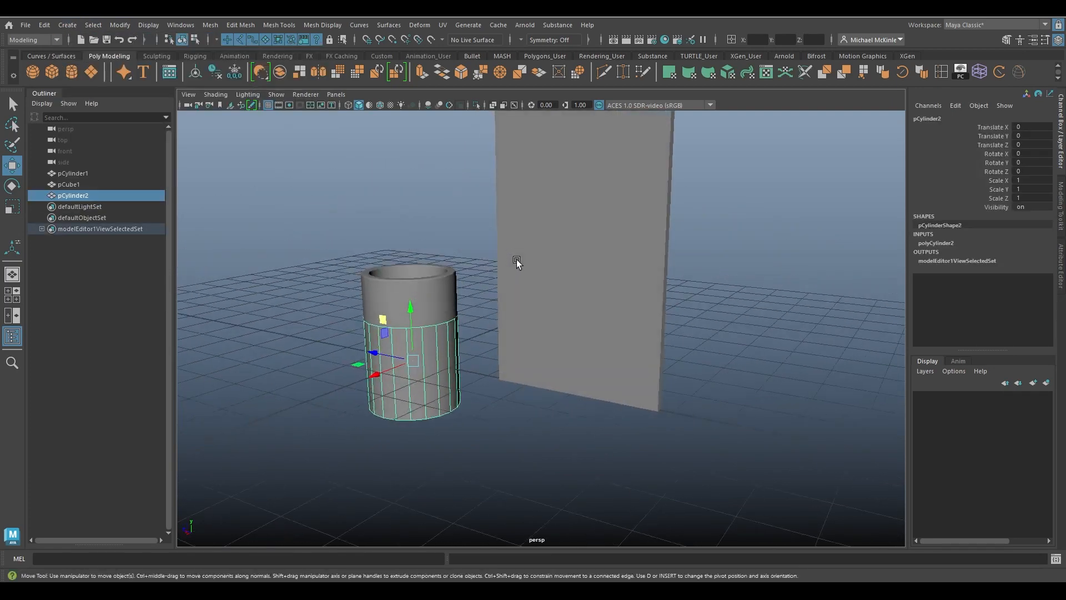
pyautogui.moveTo(381, 320); pyautogui.dragTo(627, 303)
pyautogui.press('e')
pyautogui.moveTo(493, 262); pyautogui.dragTo(447, 308)
# Scale the new cylinder uniformly down to 0.102 and place it near the panel's far vertical edge at Y 3.198, Z -5.244.
pyautogui.press('r')
pyautogui.keyDown('alt'); pyautogui.moveTo(536, 308); pyautogui.dragTo(694, 361); pyautogui.keyUp('alt')
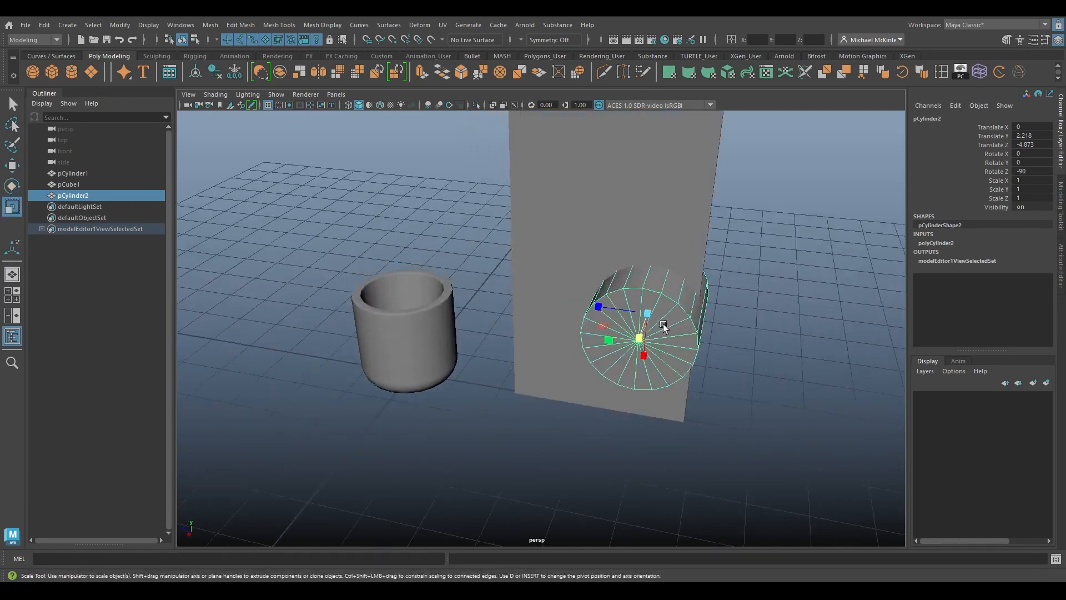
pyautogui.moveTo(638, 338); pyautogui.dragTo(583, 309)
pyautogui.hotkey('ctrl', 'z')
pyautogui.press('w')
pyautogui.moveTo(616, 235); pyautogui.dragTo(637, 184)
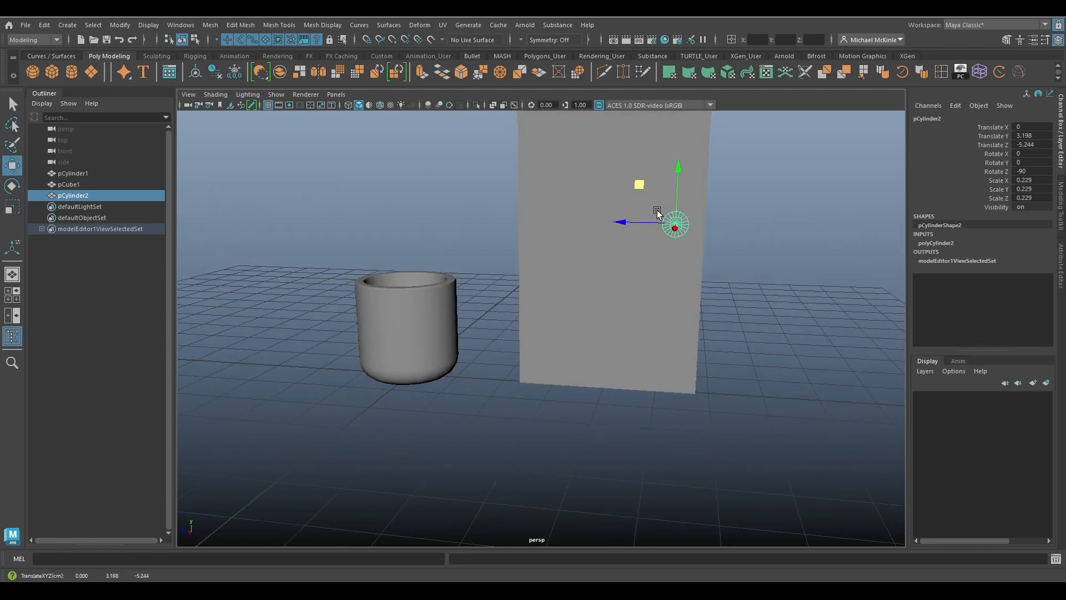
pyautogui.press('r')
pyautogui.moveTo(672, 218); pyautogui.dragTo(618, 304)
# Set the small cylinder's cap subdivisions to 0.
pyautogui.keyDown('alt'); pyautogui.moveTo(618, 305); pyautogui.dragTo(642, 285, button='right'); pyautogui.keyUp('alt')
pyautogui.press('w')
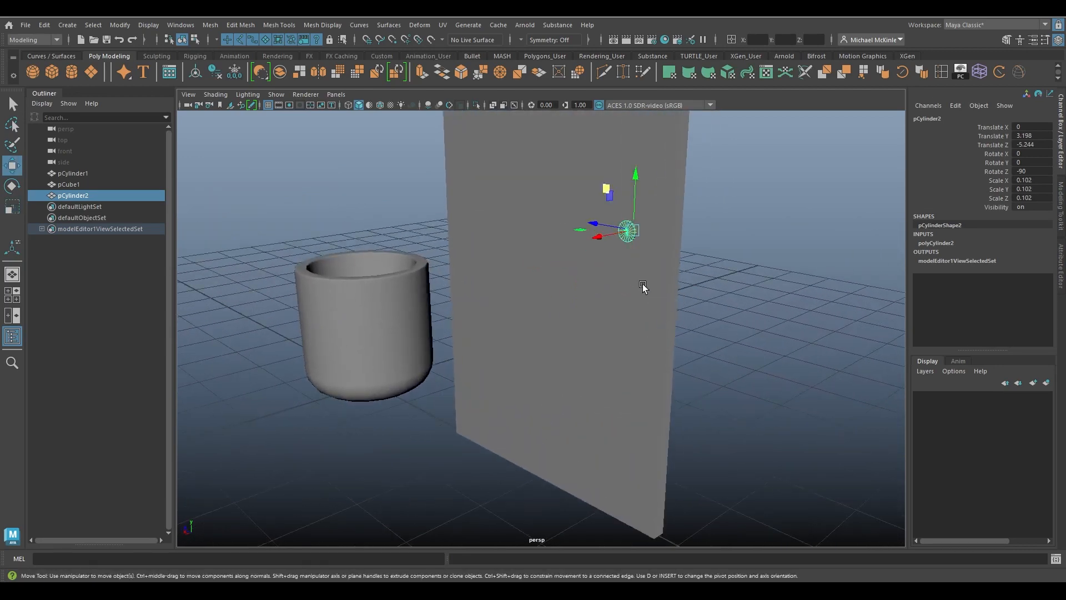
pyautogui.click(937, 243)
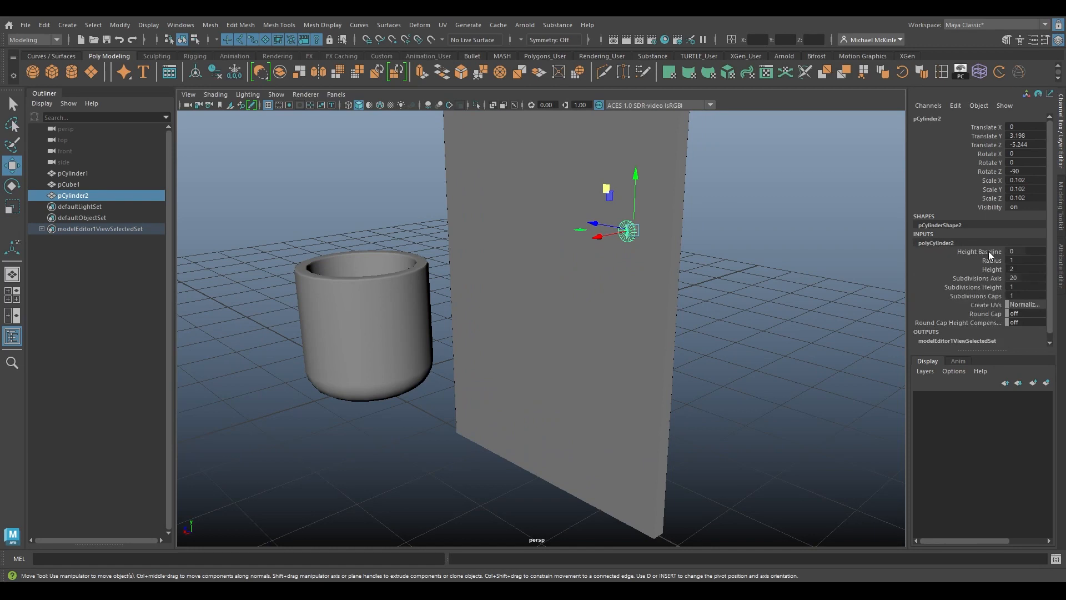
pyautogui.click(966, 296)
pyautogui.moveTo(805, 277); pyautogui.dragTo(722, 272, button='middle')
# Reposition the small cylinder on the panel face at X 0.054, Y 3.076, Z -5.296.
pyautogui.press('w')
pyautogui.keyDown('alt'); pyautogui.moveTo(682, 272); pyautogui.dragTo(622, 289); pyautogui.keyUp('alt')
pyautogui.moveTo(516, 286); pyautogui.dragTo(509, 286)
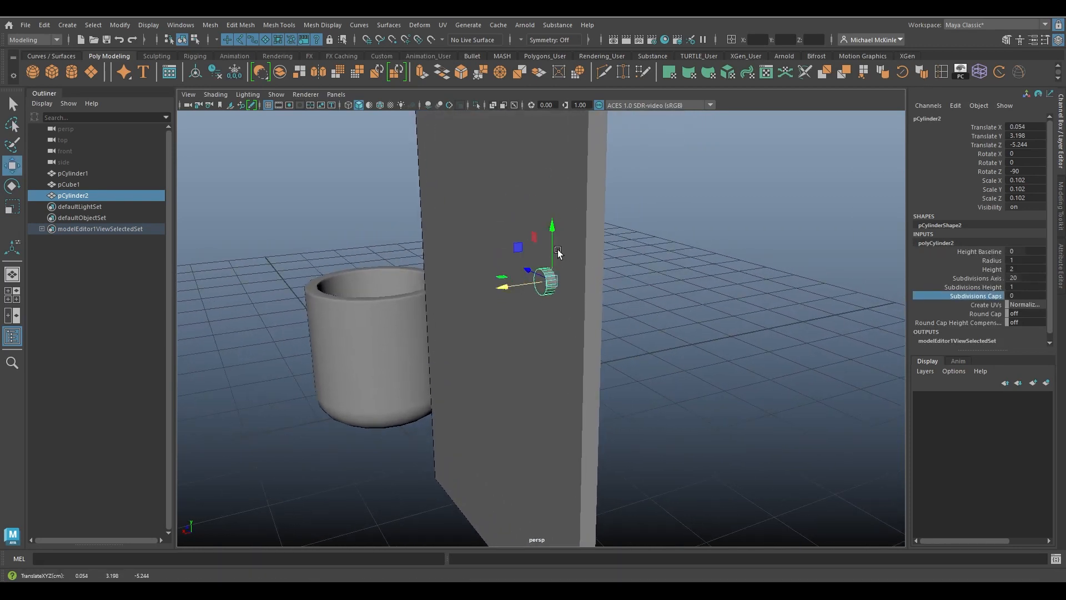
pyautogui.moveTo(555, 219); pyautogui.dragTo(555, 238)
pyautogui.keyDown('alt'); pyautogui.moveTo(572, 275); pyautogui.dragTo(719, 336); pyautogui.keyUp('alt')
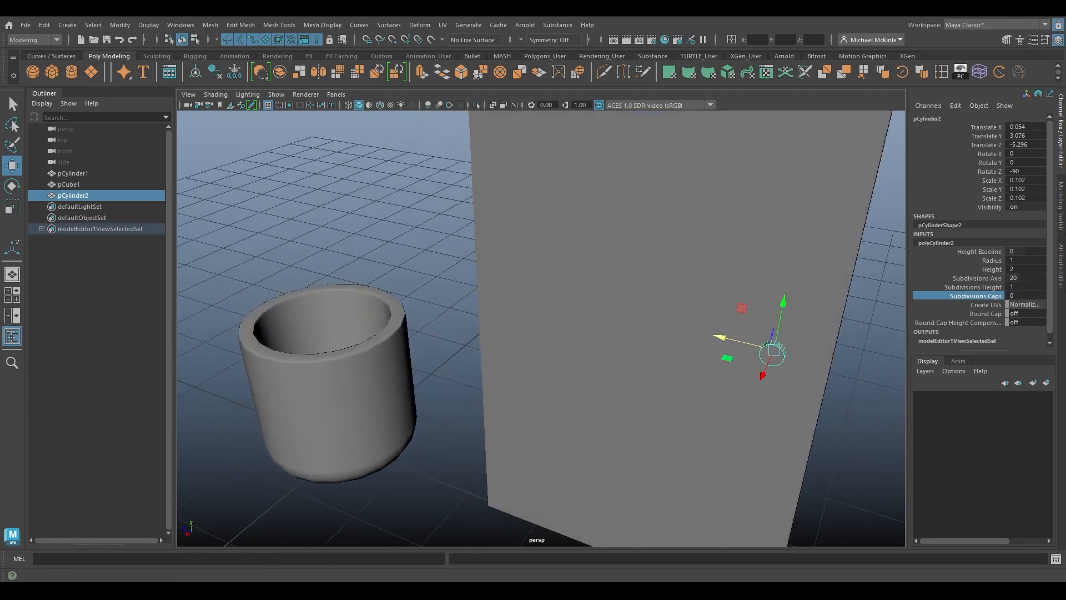
# Scale the small cylinder to 0.086 in X and Z, and move it outward from the panel to X 0.16.
pyautogui.keyDown('alt'); pyautogui.moveTo(713, 358); pyautogui.dragTo(638, 343); pyautogui.keyUp('alt')
pyautogui.keyDown('alt'); pyautogui.moveTo(572, 310); pyautogui.dragTo(650, 338); pyautogui.keyUp('alt')
pyautogui.press('r')
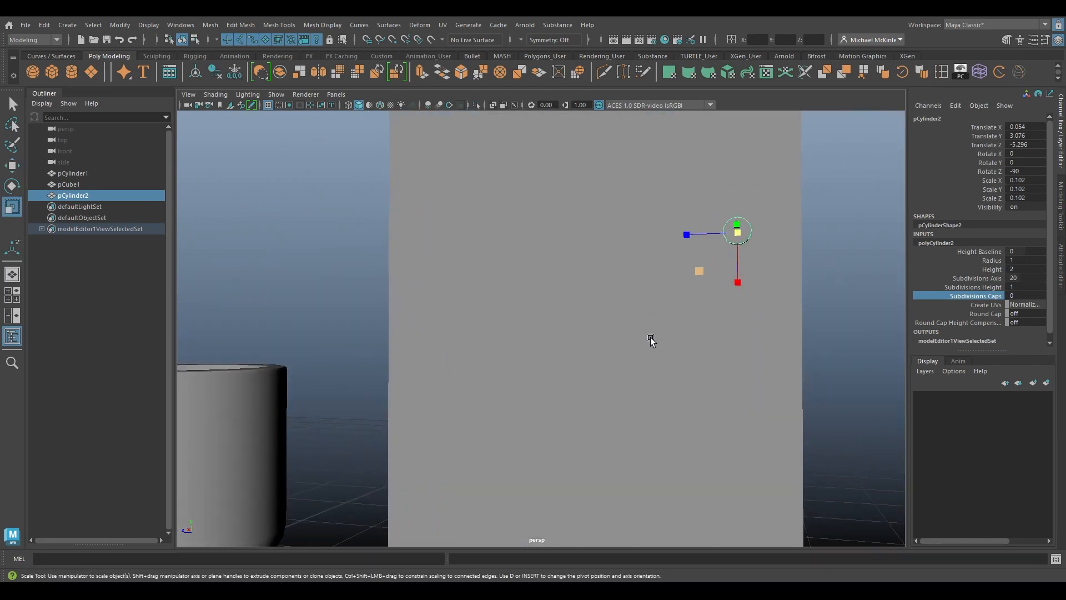
pyautogui.moveTo(700, 267); pyautogui.dragTo(577, 322)
pyautogui.press('w')
pyautogui.moveTo(440, 278); pyautogui.dragTo(576, 286)
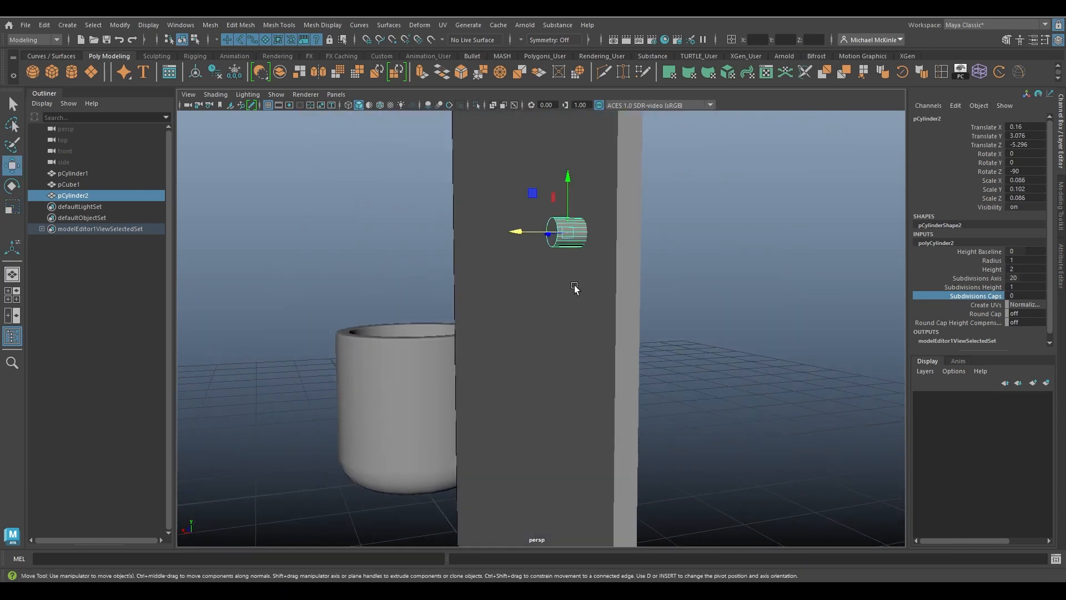
# Extrude the cylinder's outer end face into a wider section to form a door knob, and return to object mode.
pyautogui.press('q')
pyautogui.moveTo(572, 224); pyautogui.dragTo(569, 243, button='right')
pyautogui.click(554, 232)
pyautogui.press('w')
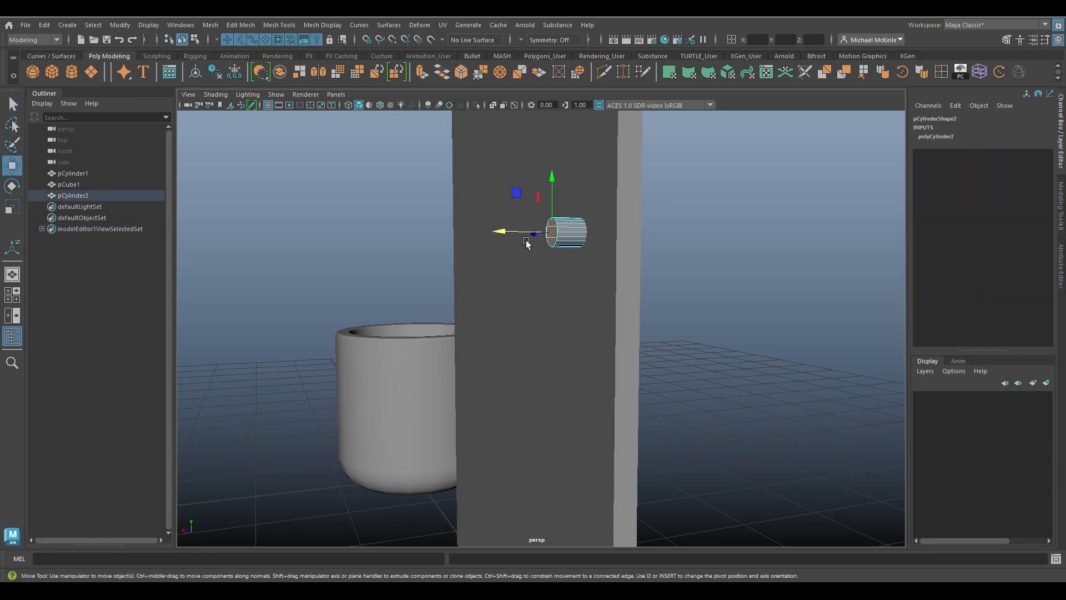
pyautogui.moveTo(511, 231)
pyautogui.mouseDown()
pyautogui.moveTo(578, 236)
pyautogui.moveTo(507, 231)
pyautogui.mouseUp()
pyautogui.press('r')
pyautogui.press('w')
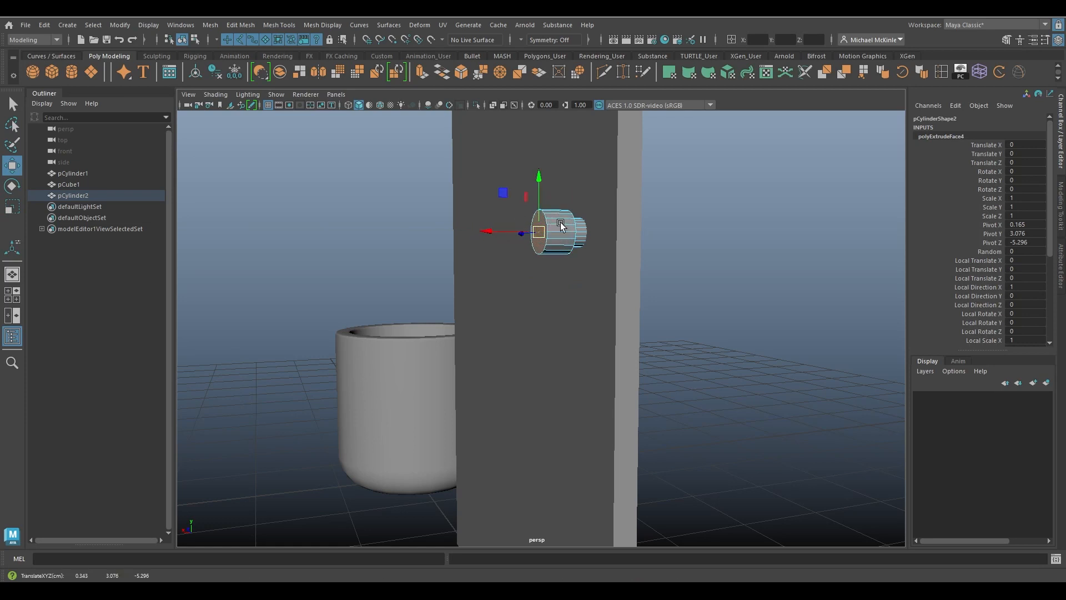
pyautogui.moveTo(565, 222); pyautogui.dragTo(597, 207, button='right')
# Examine the door panel, its knob and the cup from several angles.
pyautogui.click(705, 228)
pyautogui.keyDown('alt'); pyautogui.moveTo(705, 228); pyautogui.dragTo(636, 242); pyautogui.keyUp('alt')
pyautogui.click(637, 242)
pyautogui.keyDown('alt'); pyautogui.moveTo(658, 345); pyautogui.dragTo(575, 228, button='right'); pyautogui.keyUp('alt')
pyautogui.keyDown('alt'); pyautogui.moveTo(575, 228); pyautogui.dragTo(621, 361); pyautogui.keyUp('alt')
pyautogui.click(625, 331)
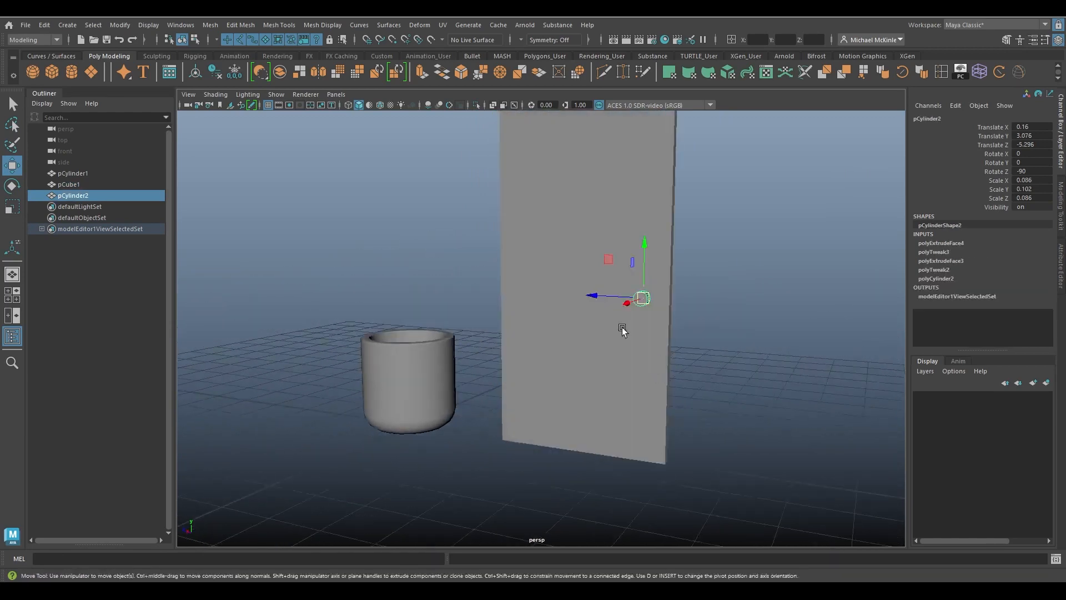
pyautogui.click(718, 354)
pyautogui.keyDown('alt'); pyautogui.moveTo(670, 337); pyautogui.dragTo(714, 238); pyautogui.keyUp('alt')
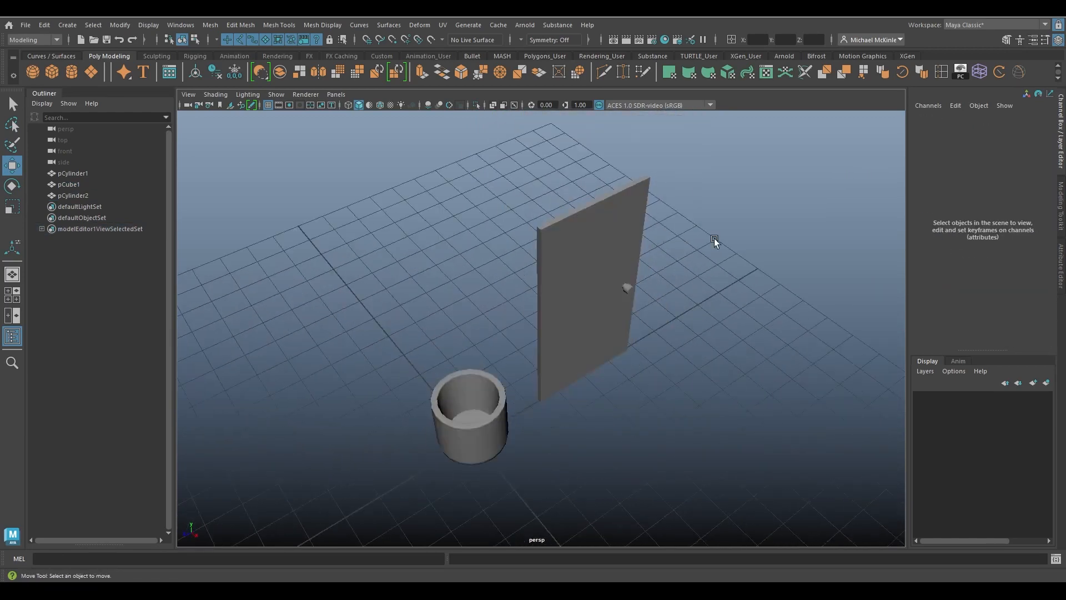
pyautogui.keyDown('alt'); pyautogui.moveTo(649, 400); pyautogui.dragTo(625, 375); pyautogui.keyUp('alt')
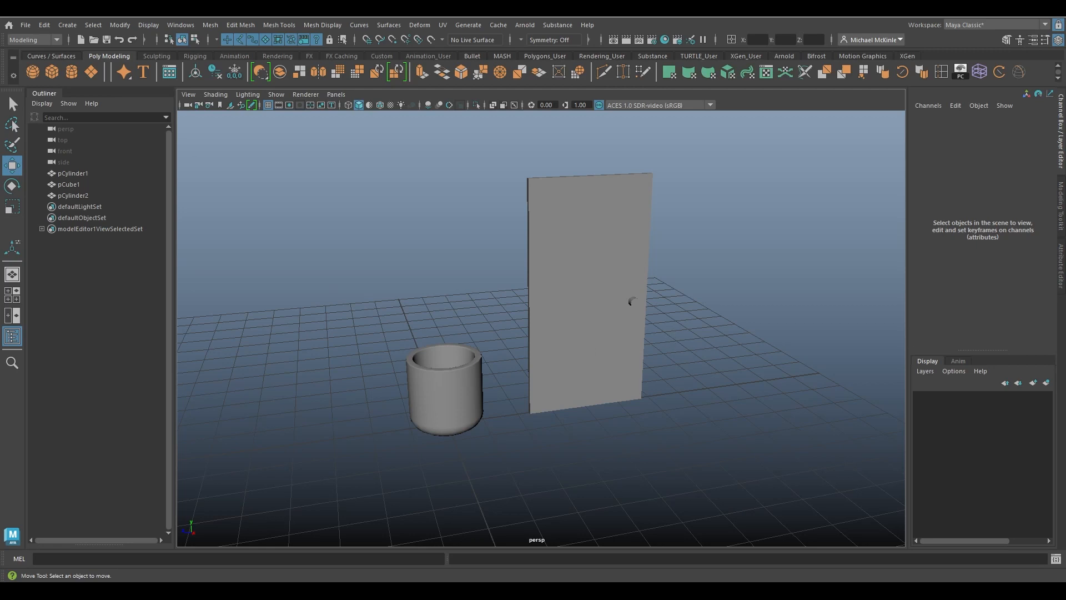
pyautogui.keyDown('alt'); pyautogui.moveTo(348, 267); pyautogui.dragTo(533, 261); pyautogui.keyUp('alt')
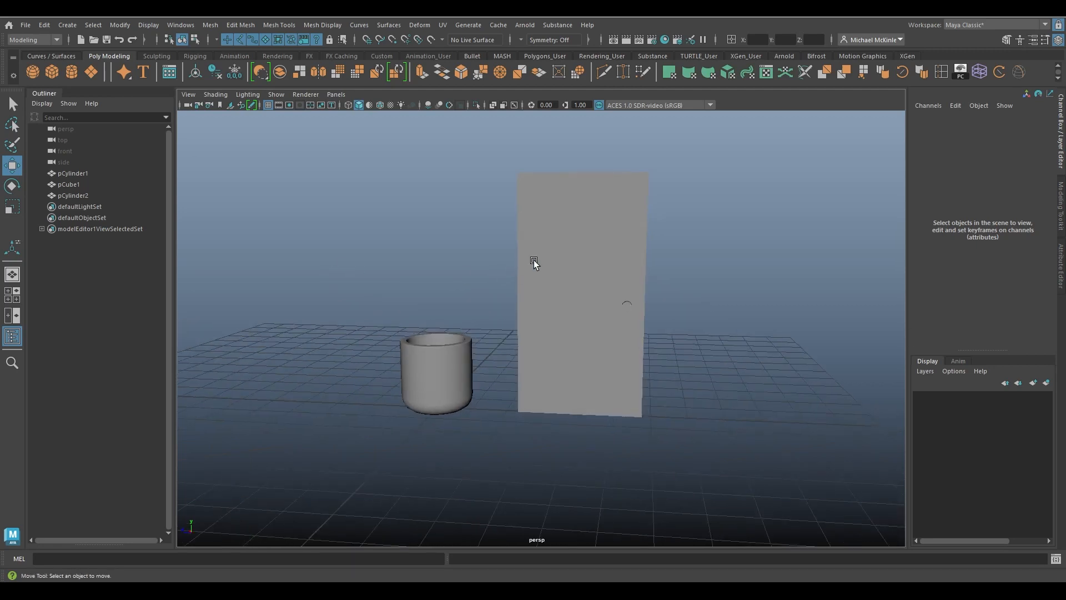
# Delete the cup from the scene.
pyautogui.click(533, 262)
pyautogui.keyDown('alt'); pyautogui.moveTo(458, 318); pyautogui.dragTo(416, 331); pyautogui.keyUp('alt')
pyautogui.keyDown('alt'); pyautogui.moveTo(415, 331); pyautogui.dragTo(573, 358, button='right'); pyautogui.keyUp('alt')
pyautogui.keyDown('alt'); pyautogui.moveTo(574, 357); pyautogui.dragTo(712, 372); pyautogui.keyUp('alt')
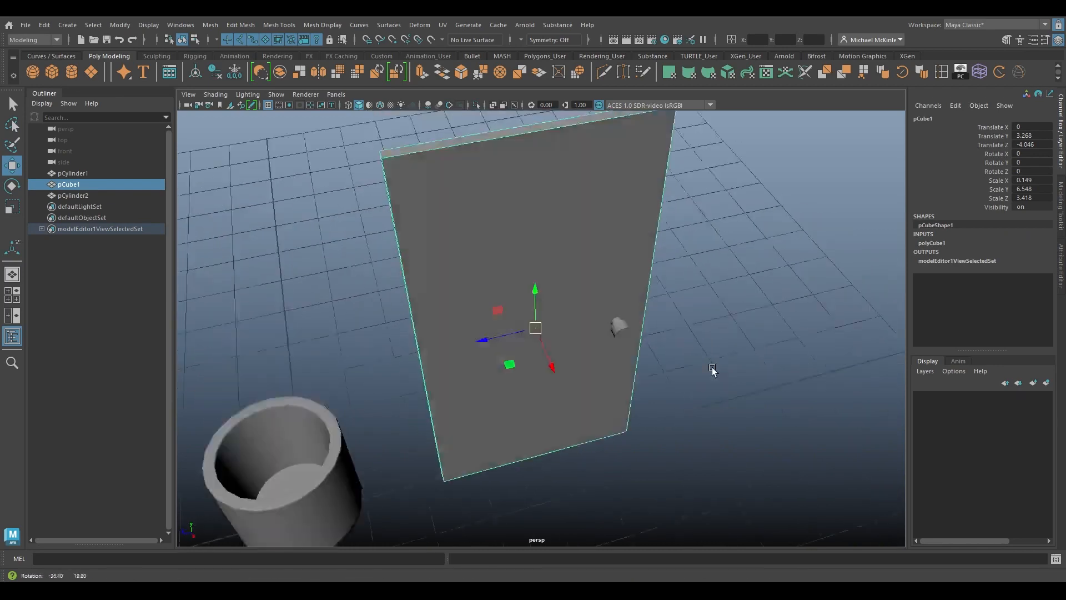
pyautogui.keyDown('alt'); pyautogui.moveTo(712, 371); pyautogui.dragTo(603, 341, button='right'); pyautogui.keyUp('alt')
pyautogui.keyDown('alt'); pyautogui.moveTo(603, 341); pyautogui.dragTo(574, 349); pyautogui.keyUp('alt')
pyautogui.keyDown('alt'); pyautogui.moveTo(574, 349); pyautogui.dragTo(637, 326, button='middle'); pyautogui.keyUp('alt')
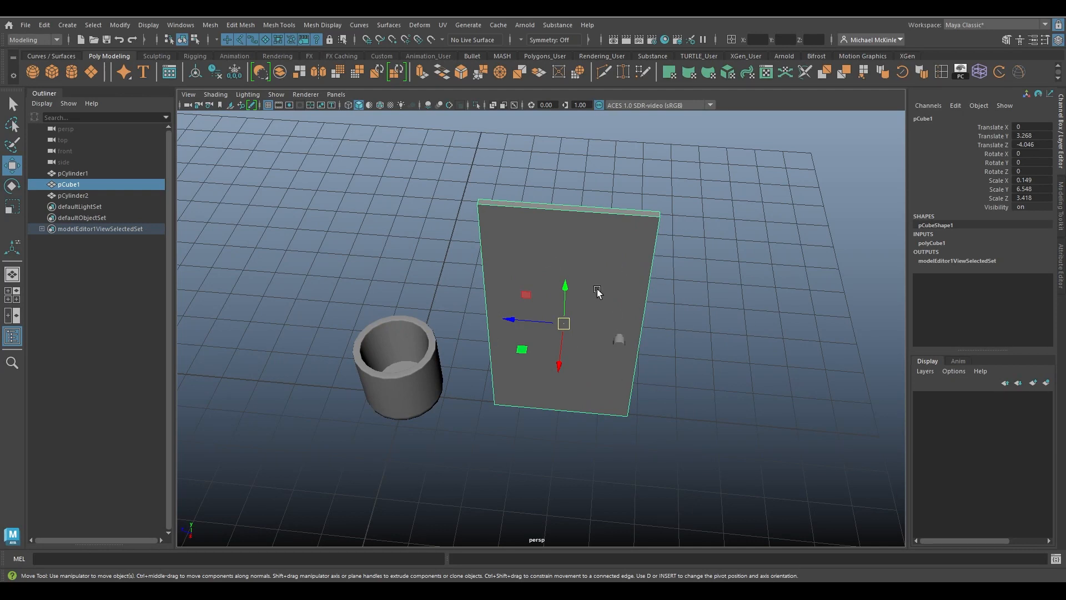
pyautogui.click(423, 341)
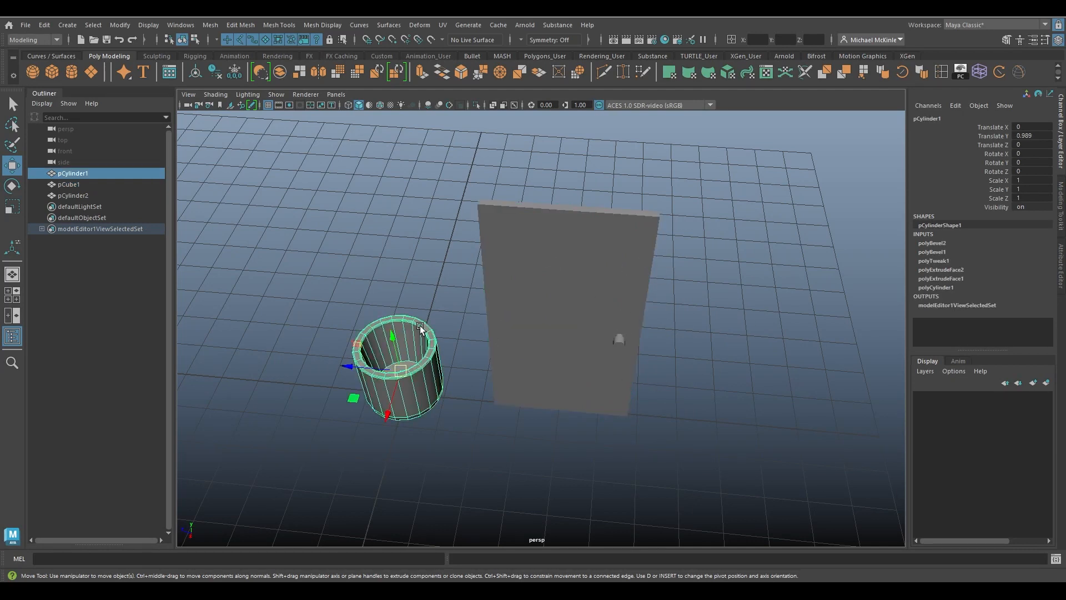
pyautogui.press('Delete')
# Try rotating the door panel about its central pivot and moving it vertically, and undo both changes.
pyautogui.click(555, 300)
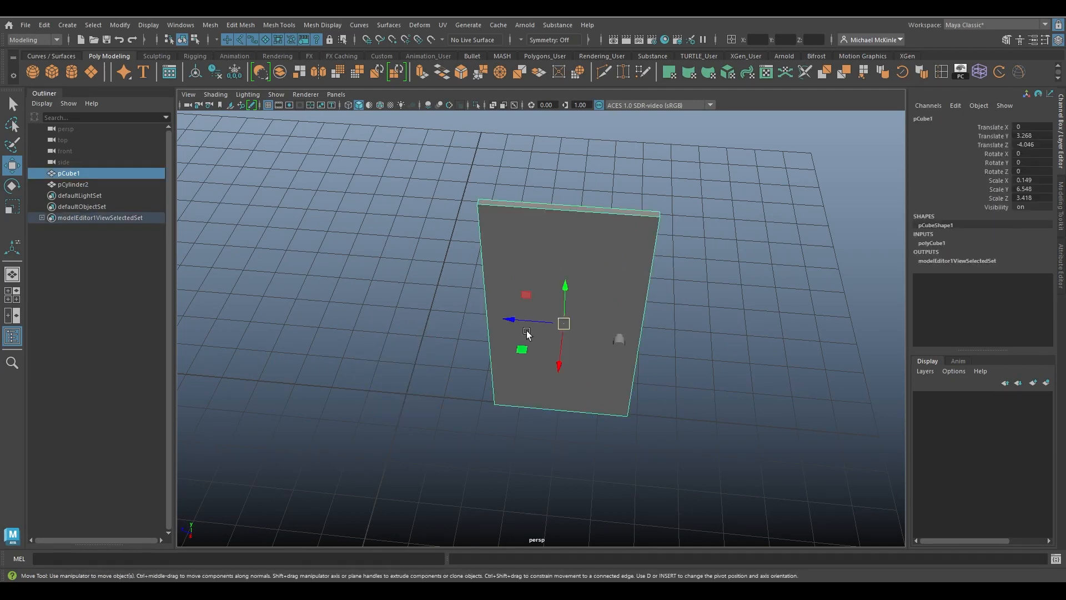
pyautogui.moveTo(561, 344)
pyautogui.keyDown('alt'); pyautogui.mouseDown()
pyautogui.moveTo(560, 325)
pyautogui.moveTo(565, 340)
pyautogui.mouseUp(); pyautogui.keyUp('alt')
pyautogui.press('e')
pyautogui.keyDown('alt'); pyautogui.moveTo(587, 314); pyautogui.dragTo(603, 336, button='middle'); pyautogui.keyUp('alt')
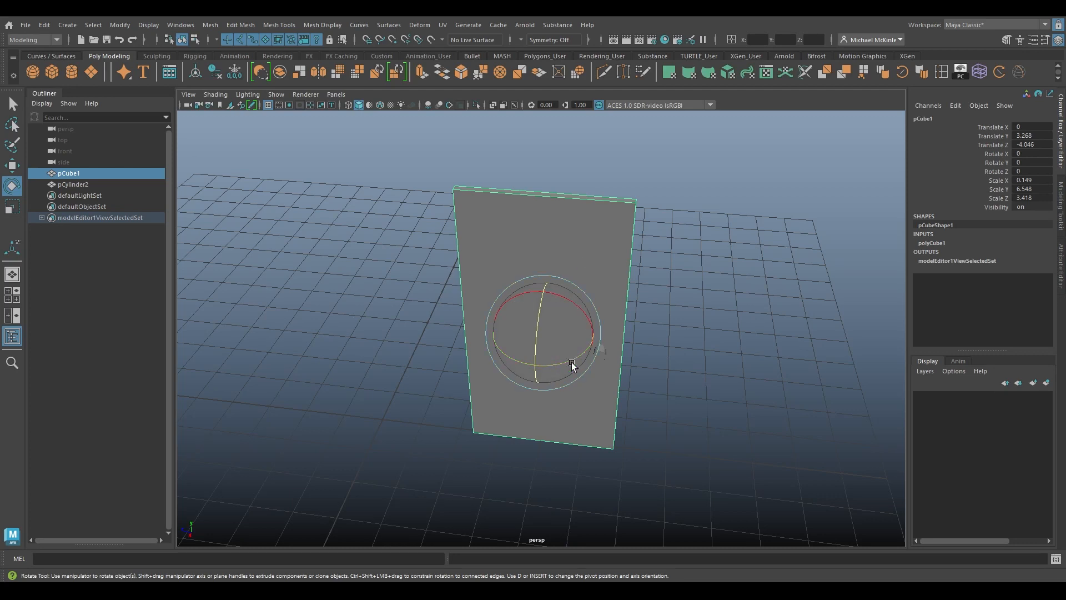
pyautogui.moveTo(571, 362)
pyautogui.mouseDown()
pyautogui.moveTo(551, 372)
pyautogui.moveTo(571, 364)
pyautogui.mouseUp()
pyautogui.hotkey('ctrl', 'z')
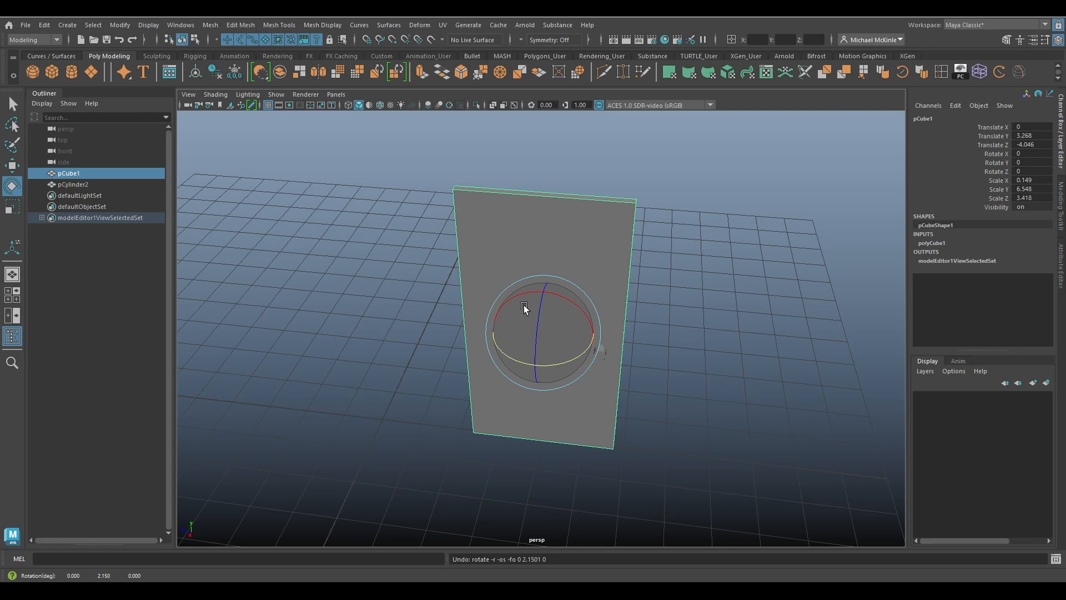
pyautogui.keyDown('alt'); pyautogui.moveTo(526, 305); pyautogui.dragTo(555, 302); pyautogui.keyUp('alt')
pyautogui.press('w')
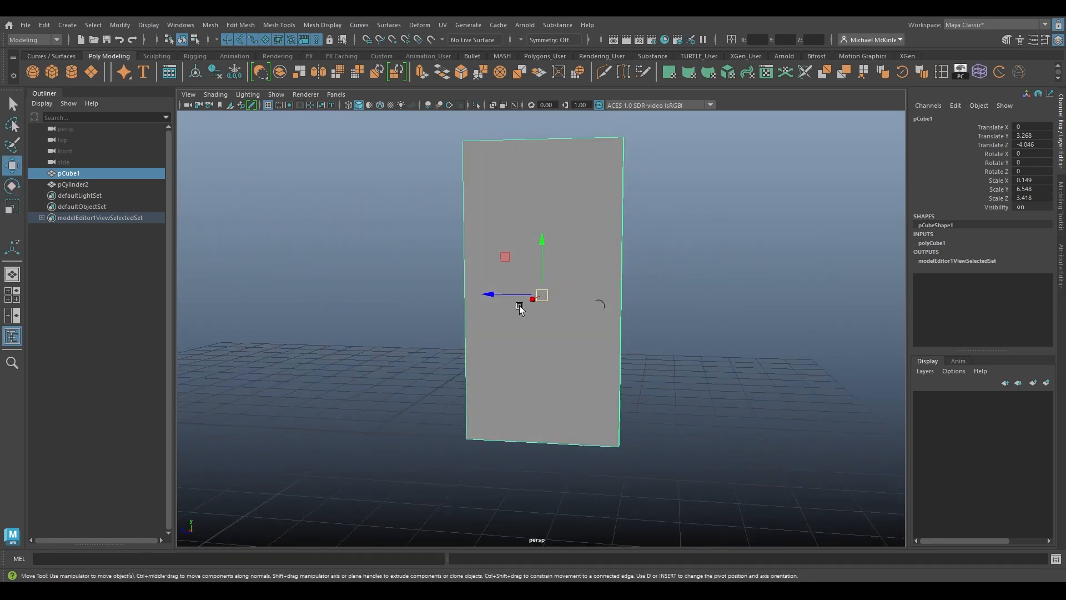
pyautogui.keyDown('alt'); pyautogui.moveTo(547, 252); pyautogui.dragTo(527, 236); pyautogui.keyUp('alt')
pyautogui.hotkey('ctrl', 'z')
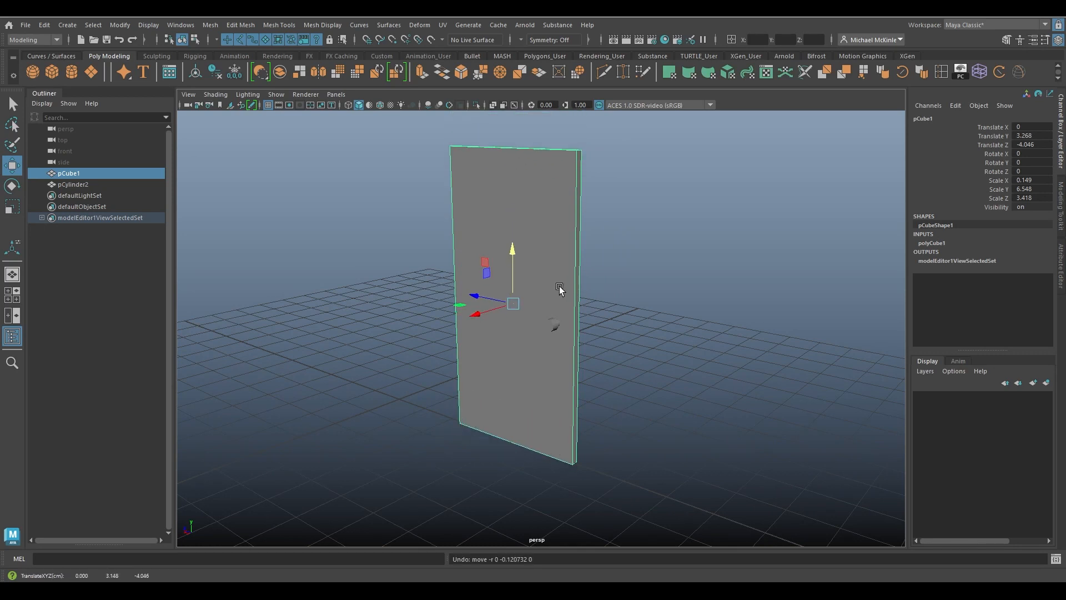
# Move the door panel's pivot along Z to the vertical edge opposite the knob, at about Z -2.404.
pyautogui.keyDown('alt'); pyautogui.moveTo(589, 341); pyautogui.dragTo(649, 347); pyautogui.keyUp('alt')
pyautogui.keyDown('alt'); pyautogui.moveTo(648, 347); pyautogui.dragTo(693, 353, button='right'); pyautogui.keyUp('alt')
pyautogui.keyDown('alt'); pyautogui.moveTo(676, 295); pyautogui.dragTo(653, 305, button='right'); pyautogui.keyUp('alt')
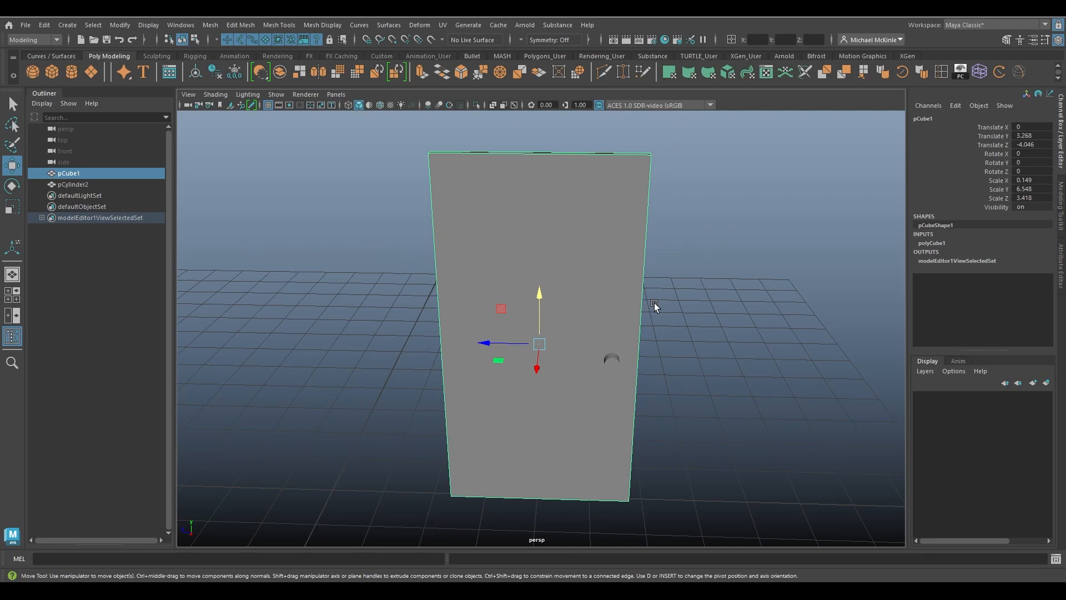
pyautogui.press('d')
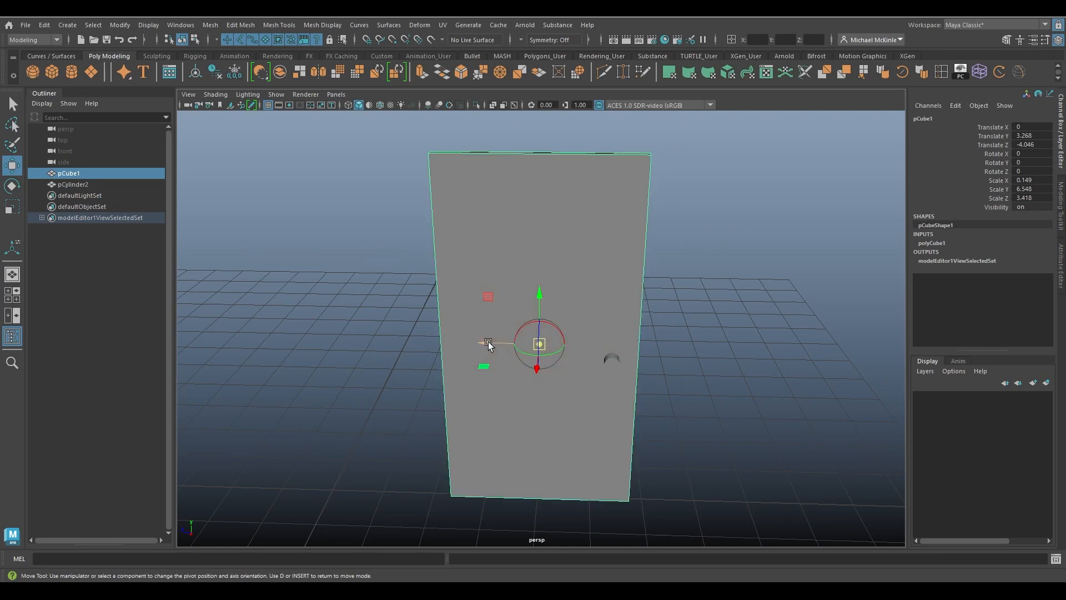
pyautogui.moveTo(488, 343); pyautogui.dragTo(394, 334)
pyautogui.keyDown('alt'); pyautogui.moveTo(526, 337); pyautogui.dragTo(529, 318); pyautogui.keyUp('alt')
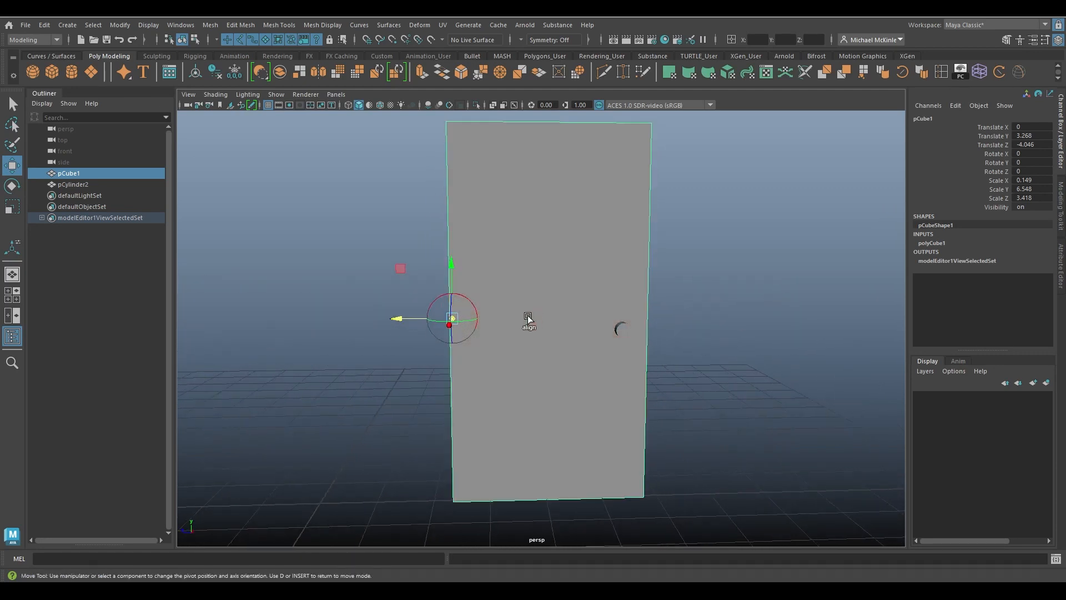
pyautogui.moveTo(402, 320); pyautogui.dragTo(405, 320)
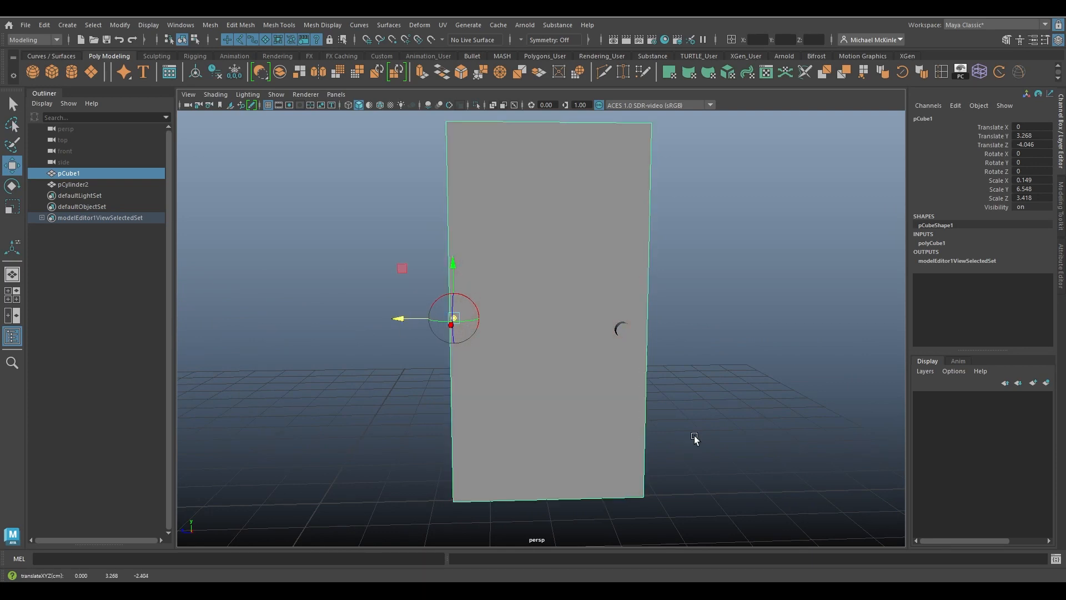
pyautogui.press('Insert')
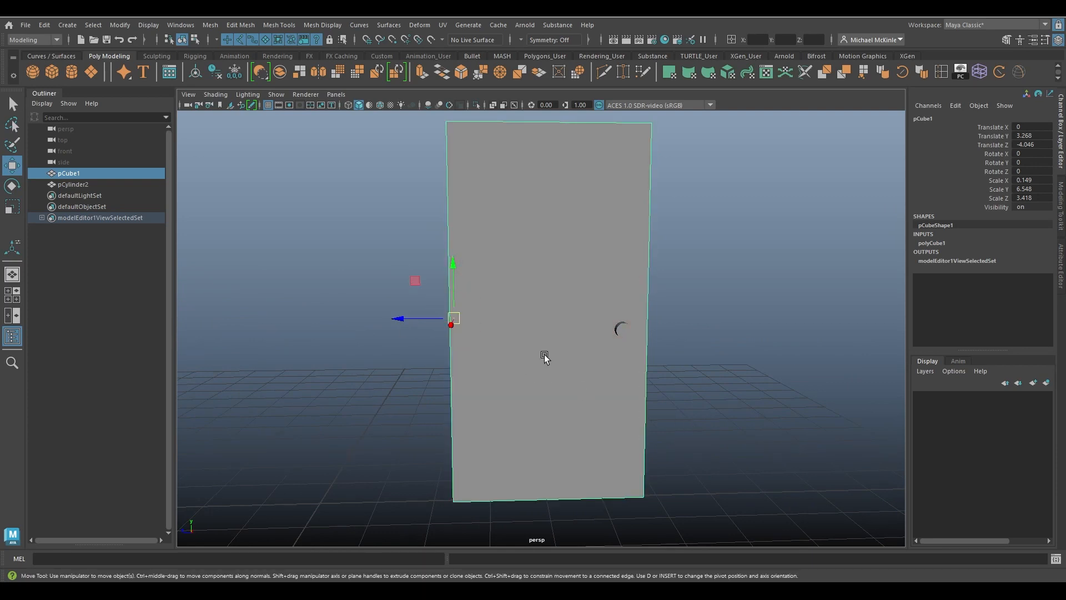
# Test moving the door panel along Z and rotating it about its edge pivot, and undo both changes.
pyautogui.keyDown('alt'); pyautogui.moveTo(544, 355); pyautogui.dragTo(539, 369); pyautogui.keyUp('alt')
pyautogui.moveTo(394, 329)
pyautogui.mouseDown()
pyautogui.moveTo(442, 328)
pyautogui.moveTo(392, 328)
pyautogui.mouseUp()
pyautogui.hotkey('ctrl', 'z')
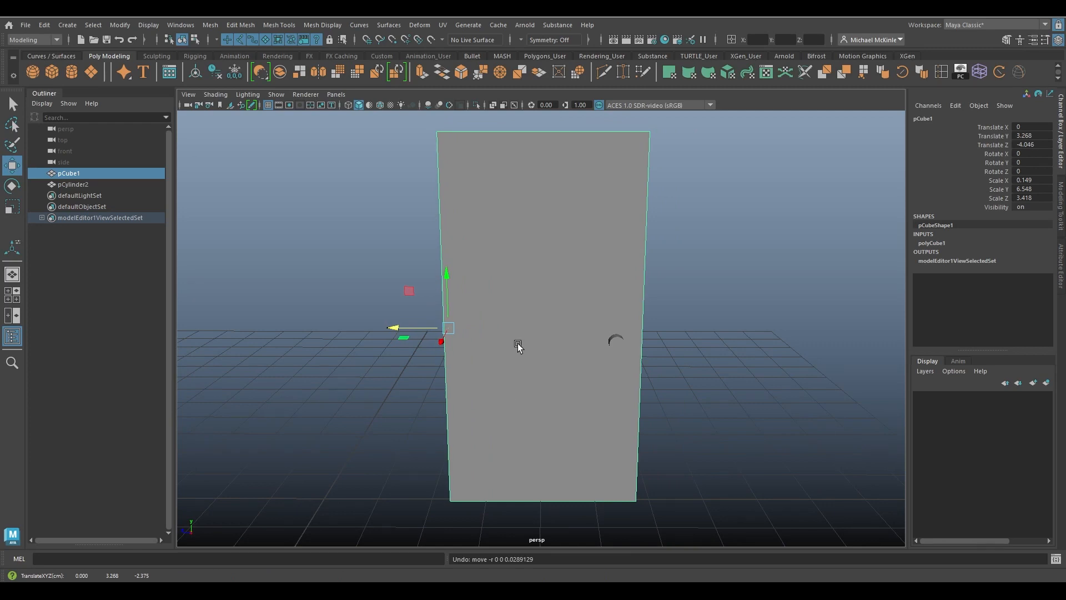
pyautogui.press('e')
pyautogui.keyDown('alt'); pyautogui.moveTo(481, 331); pyautogui.dragTo(419, 391); pyautogui.keyUp('alt')
pyautogui.hotkey('ctrl', 'z')
# Duplicate the door knob and move the copy through to the back side of the panel at X -0.561.
pyautogui.keyDown('alt'); pyautogui.moveTo(512, 384); pyautogui.dragTo(662, 400); pyautogui.keyUp('alt')
pyautogui.press('w')
pyautogui.click(482, 399)
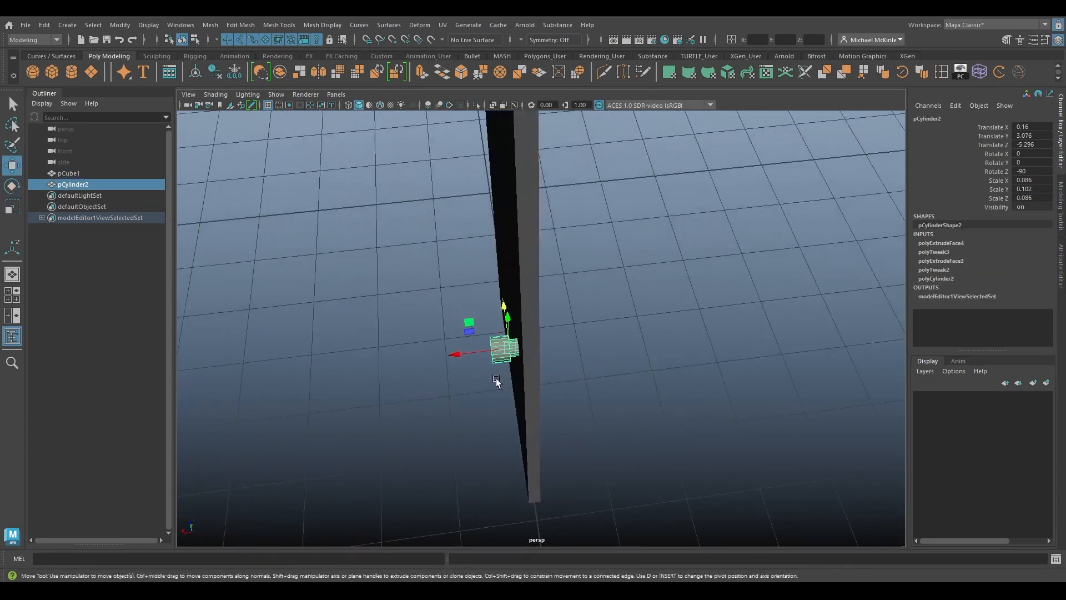
pyautogui.hotkey('ctrl', 'd')
pyautogui.moveTo(459, 355); pyautogui.dragTo(570, 399)
# Rotate the duplicate knob to face away from the door and move it against the panel's back face.
pyautogui.press('e')
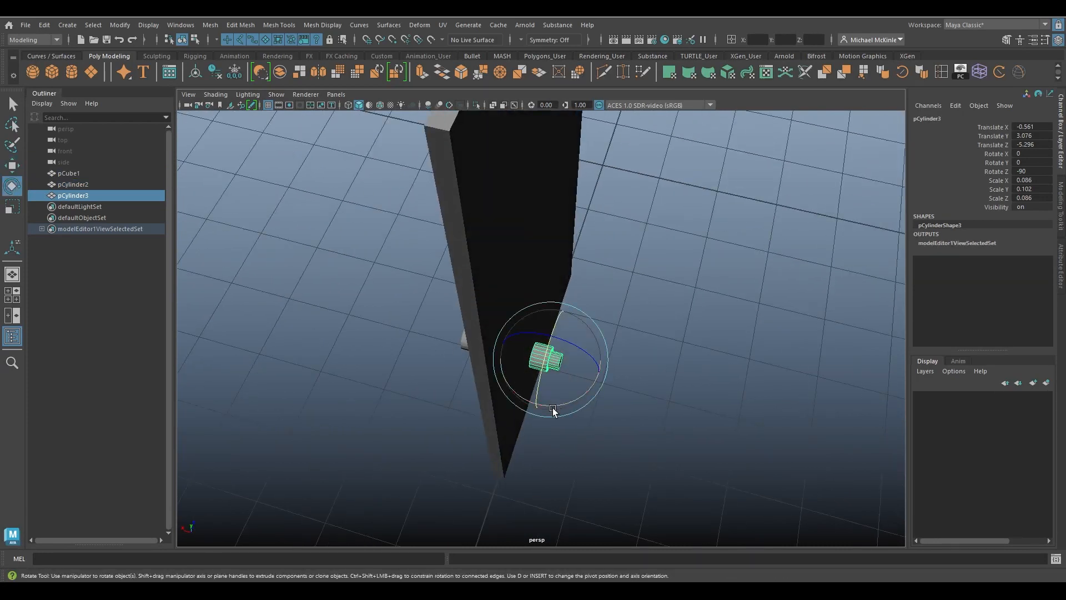
pyautogui.moveTo(555, 408); pyautogui.dragTo(617, 397)
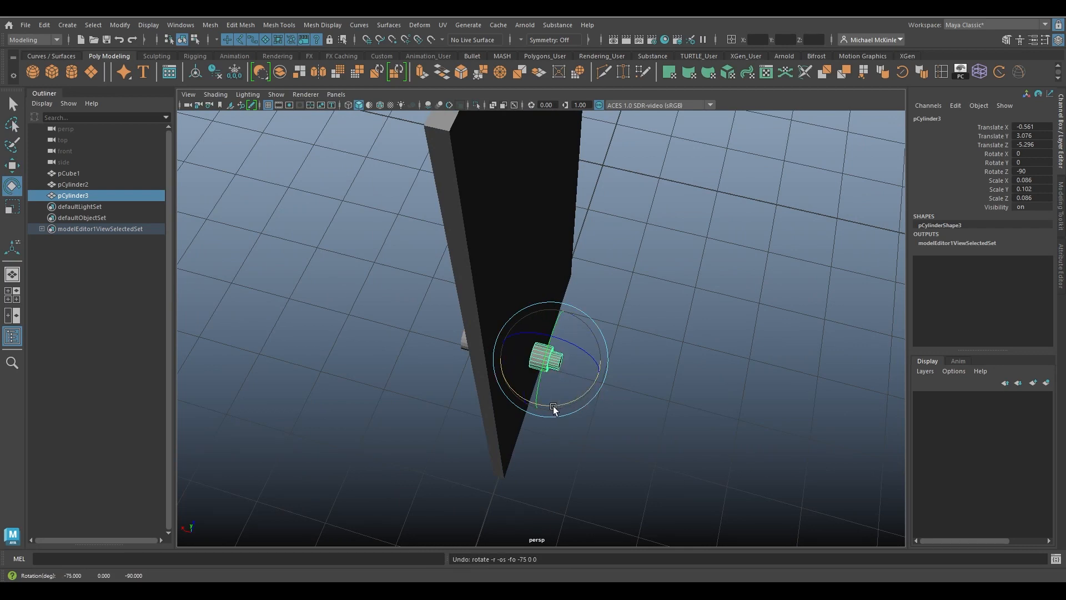
pyautogui.moveTo(554, 409); pyautogui.dragTo(689, 379)
pyautogui.press('w')
pyautogui.moveTo(487, 351); pyautogui.dragTo(533, 284)
# Test swinging only the door panel about its edge pivot, and undo the rotation.
pyautogui.click(581, 319)
pyautogui.press('e')
pyautogui.keyDown('alt'); pyautogui.moveTo(507, 316); pyautogui.dragTo(475, 328); pyautogui.keyUp('alt')
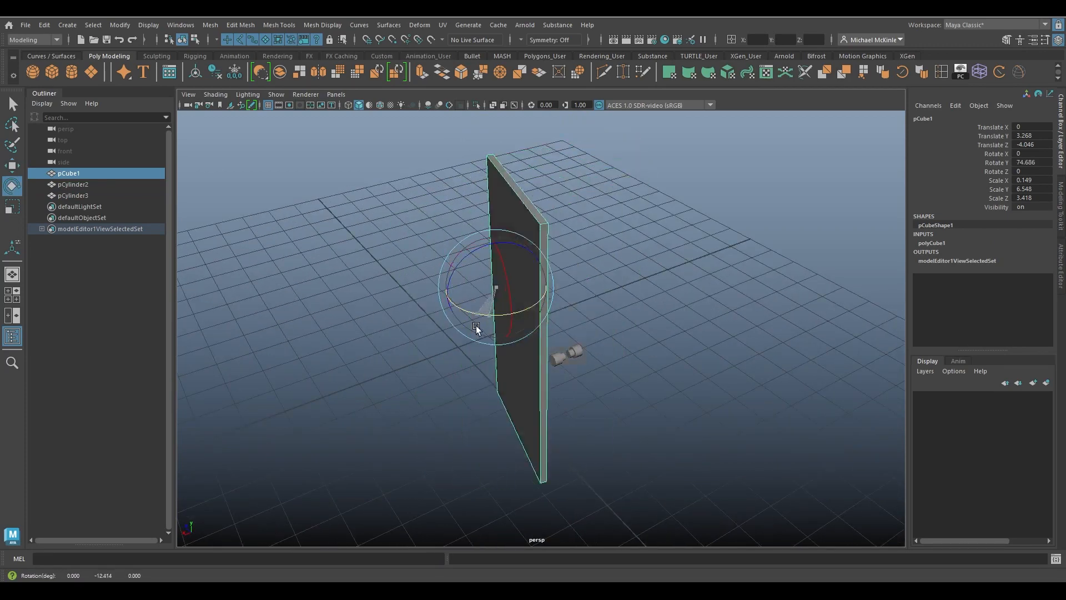
pyautogui.hotkey('ctrl', 'z')
pyautogui.keyDown('alt'); pyautogui.moveTo(523, 376); pyautogui.dragTo(561, 355); pyautogui.keyUp('alt')
pyautogui.press('w')
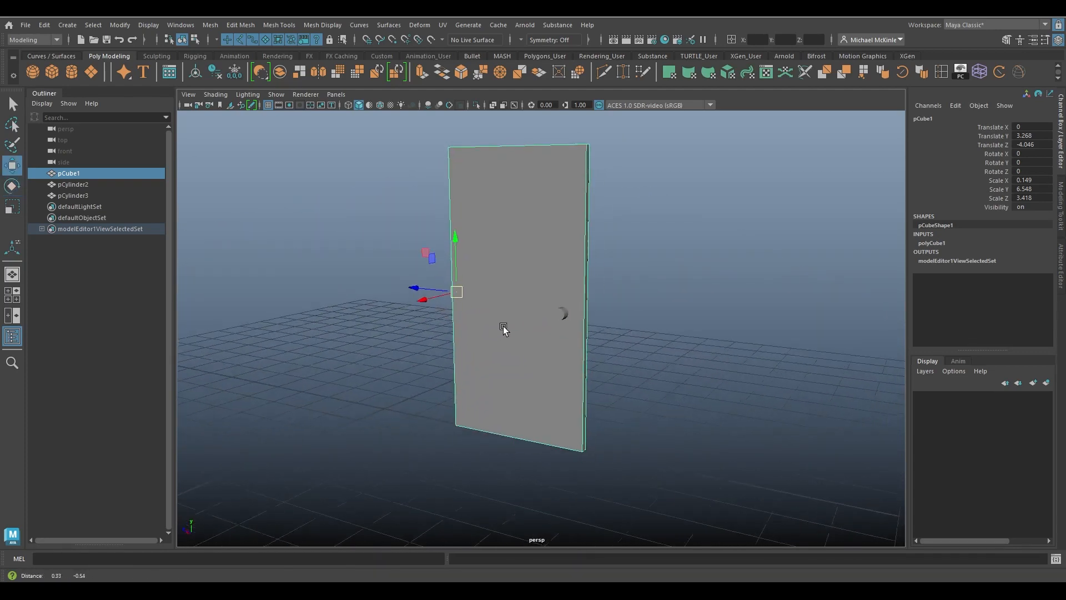
# Rename the door panel object pCube1 as Door.
pyautogui.keyDown('alt'); pyautogui.moveTo(503, 325); pyautogui.dragTo(594, 351); pyautogui.keyUp('alt')
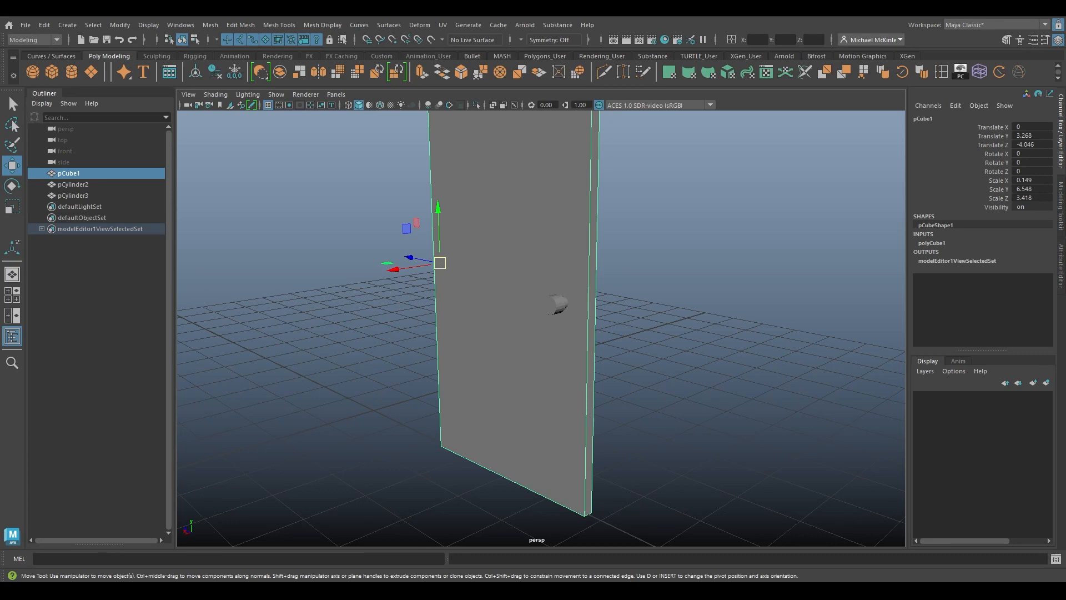
pyautogui.keyDown('alt'); pyautogui.moveTo(619, 263); pyautogui.dragTo(657, 217); pyautogui.keyUp('alt')
pyautogui.click(533, 166)
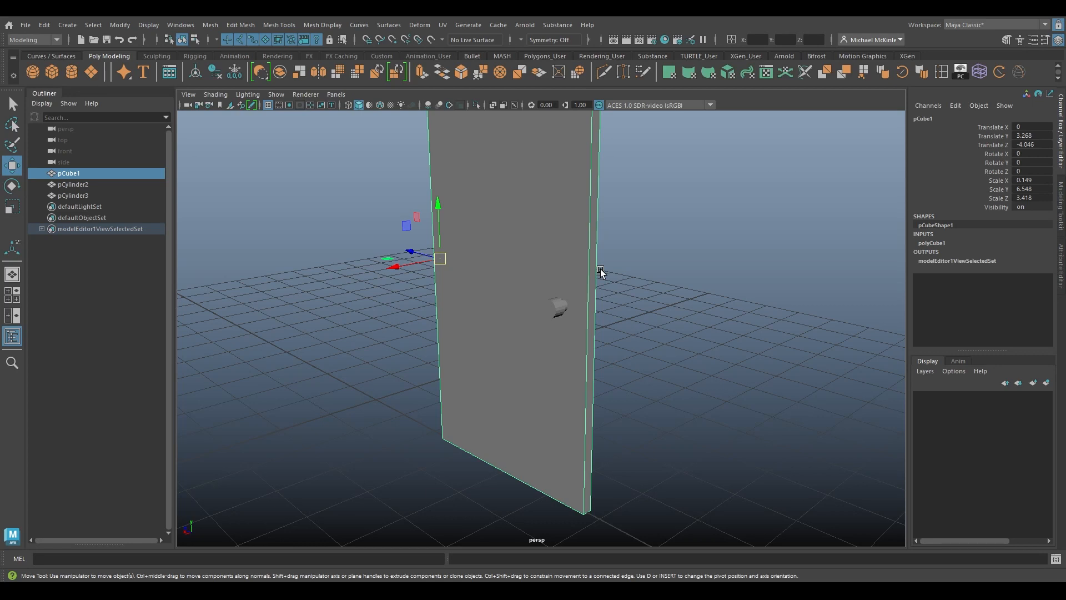
pyautogui.keyDown('alt'); pyautogui.moveTo(564, 296); pyautogui.dragTo(539, 297); pyautogui.keyUp('alt')
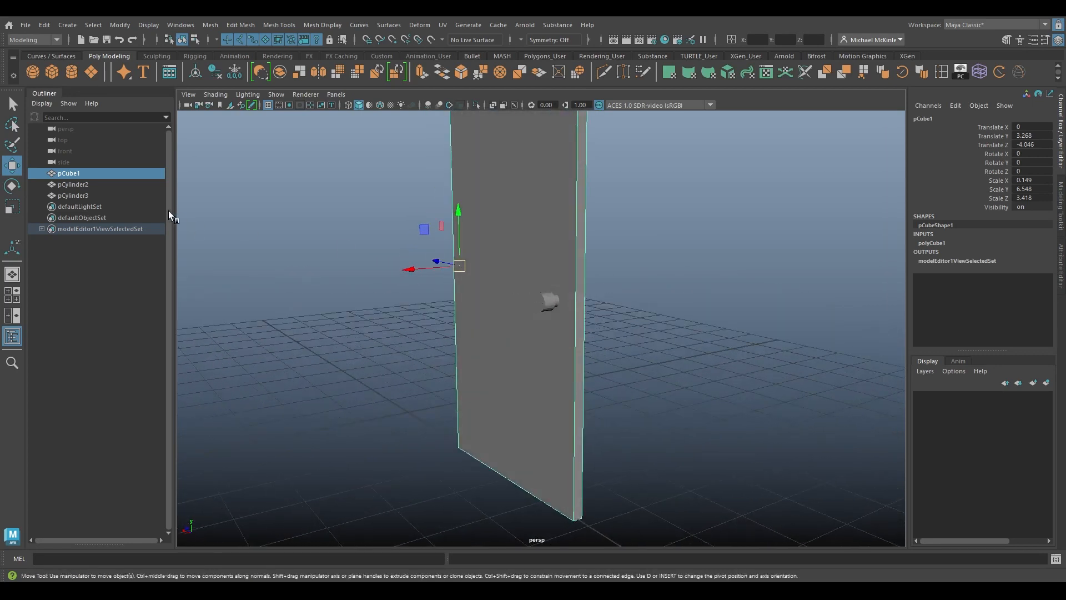
pyautogui.click(78, 195)
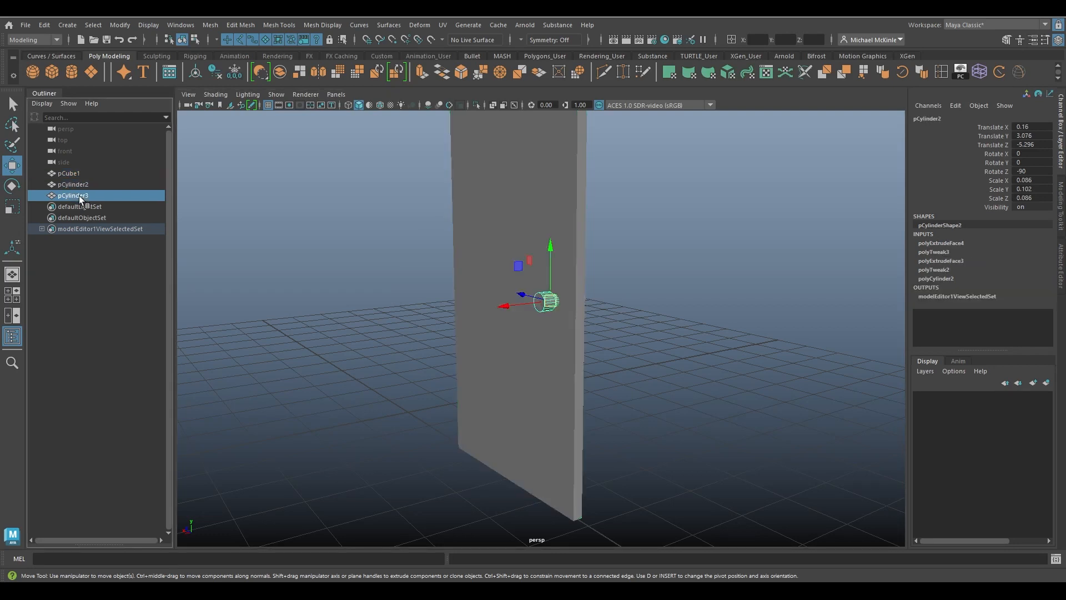
pyautogui.click(81, 184)
pyautogui.click(90, 175)
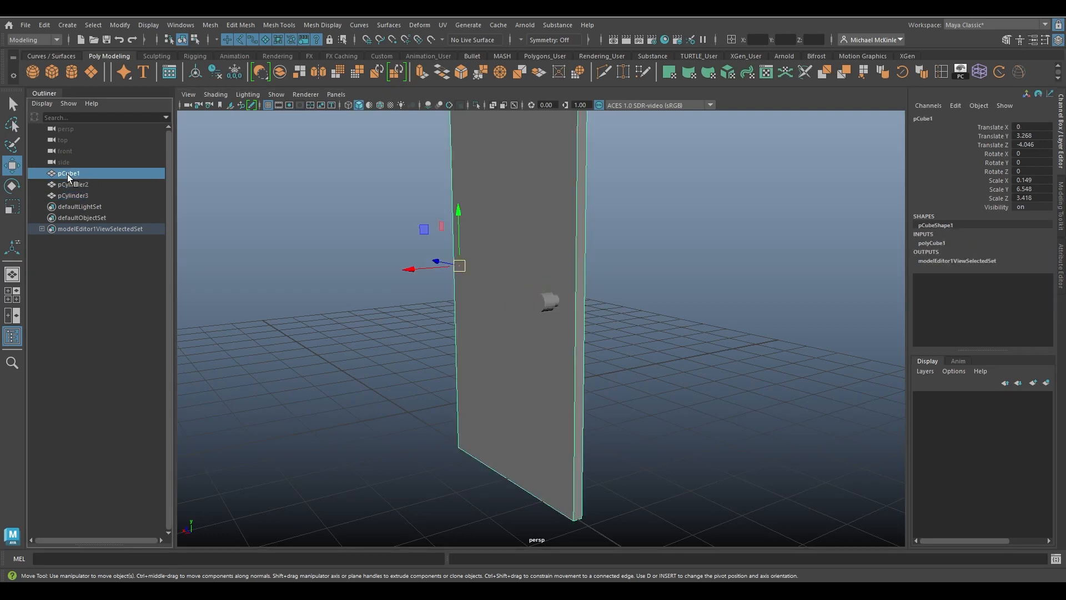
pyautogui.doubleClick(68, 174)
pyautogui.write('Door')
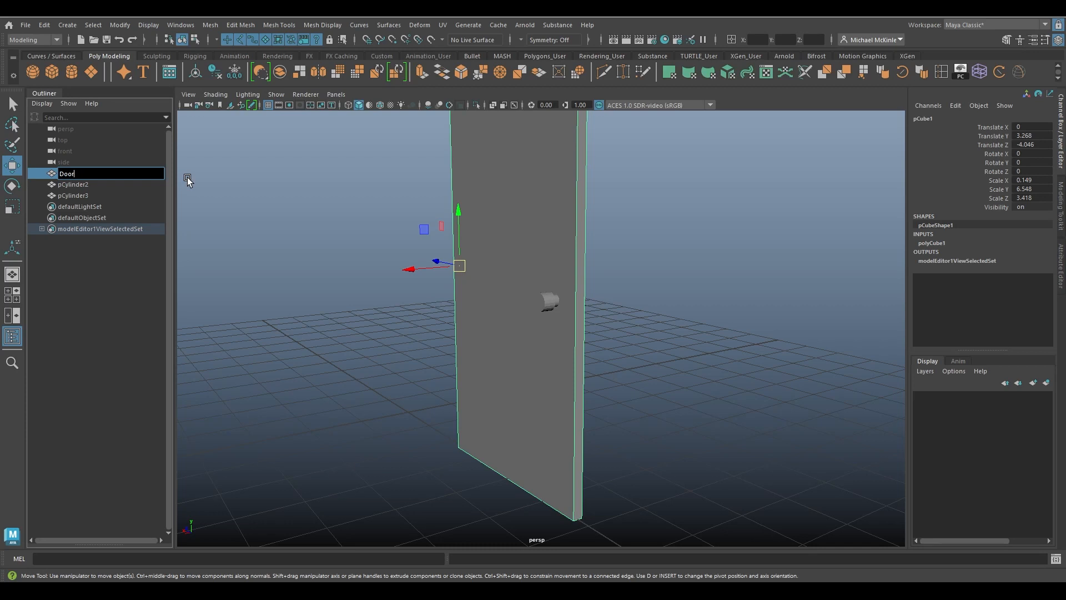
pyautogui.press('Return')
# Rename the front knob pCylinder2 as DoorKnob1 and the back knob pCylinder3 as DoorKnob2.
pyautogui.doubleClick(83, 184)
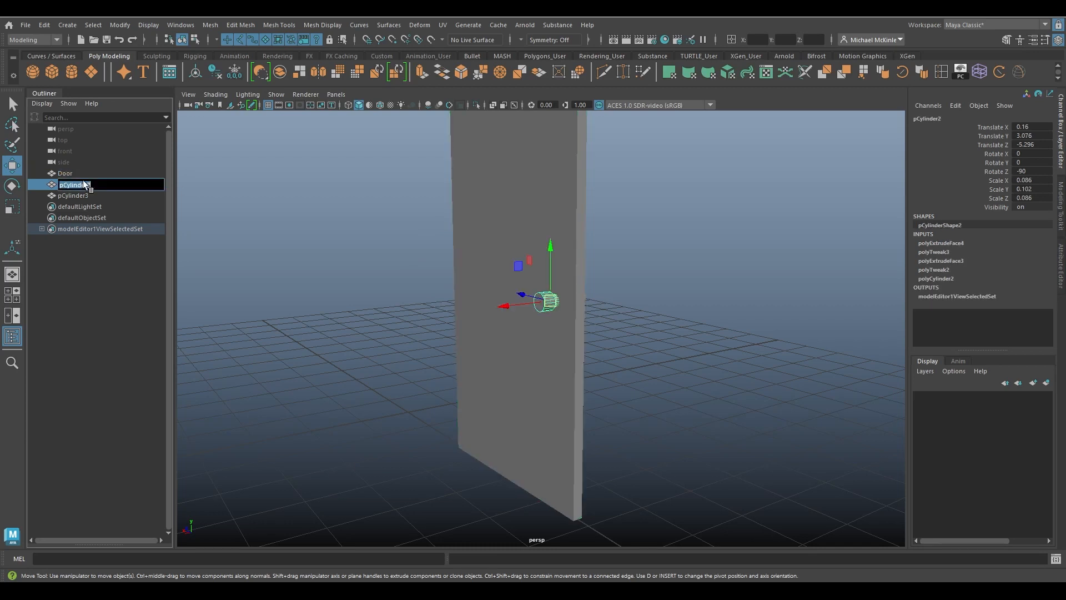
pyautogui.write('Door')
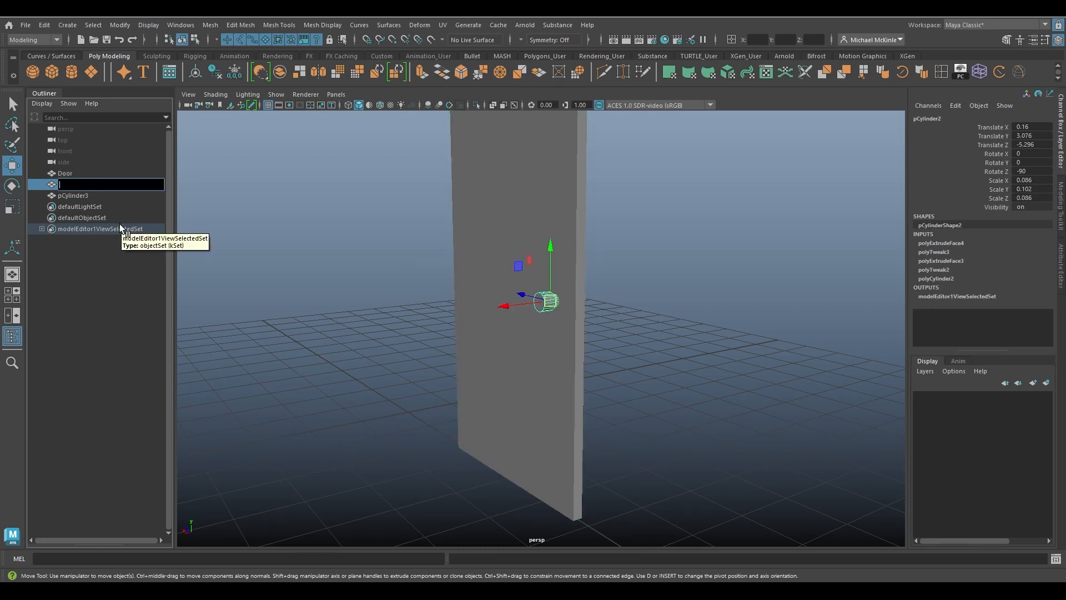
pyautogui.write('Knob1')
pyautogui.press('Return')
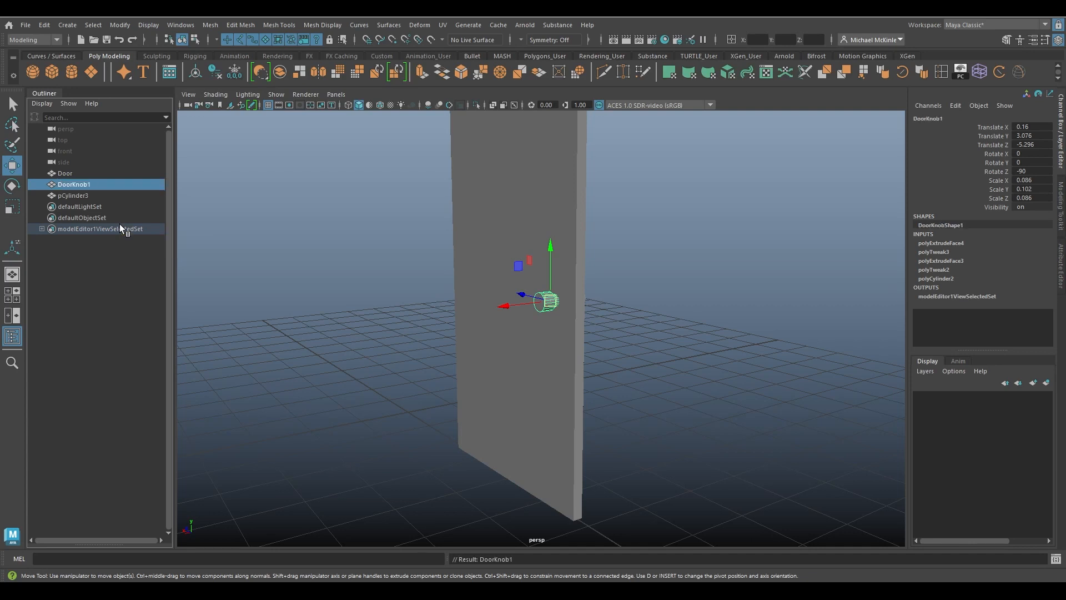
pyautogui.doubleClick(98, 194)
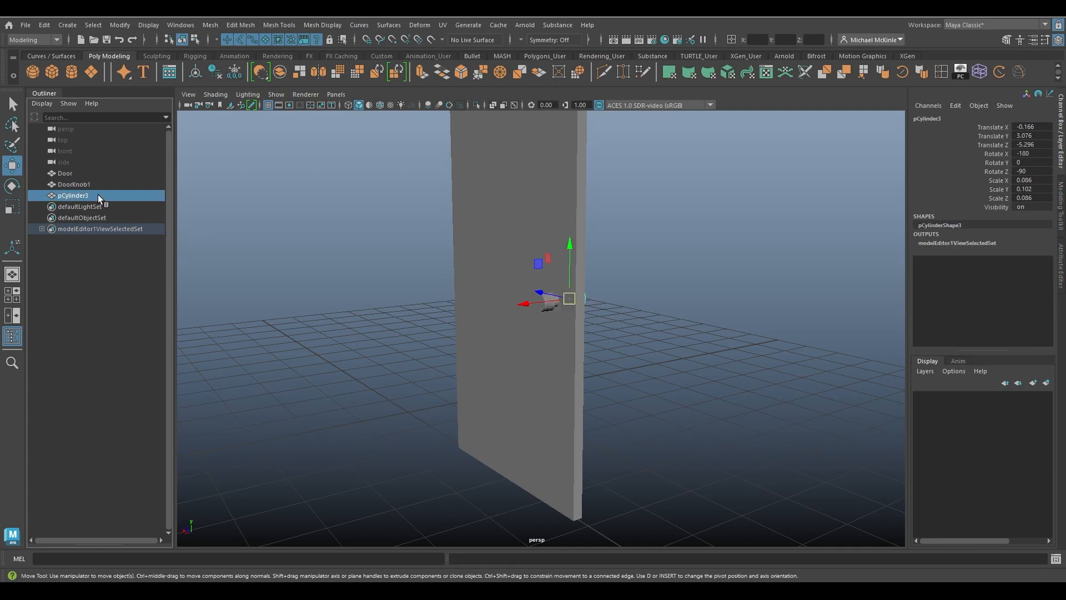
pyautogui.write('DoorKnob2')
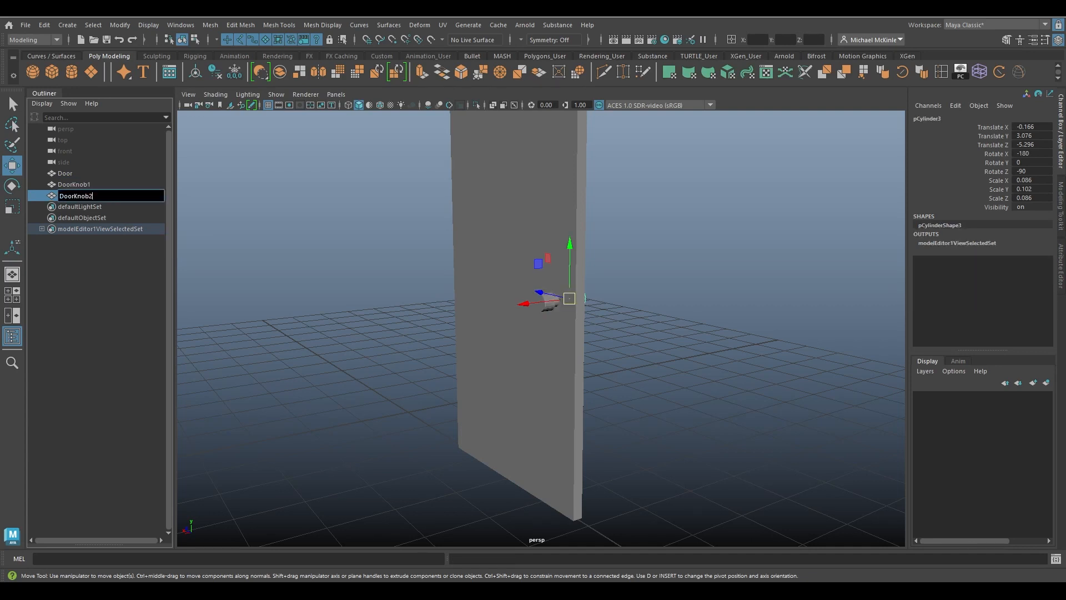
pyautogui.press('Return')
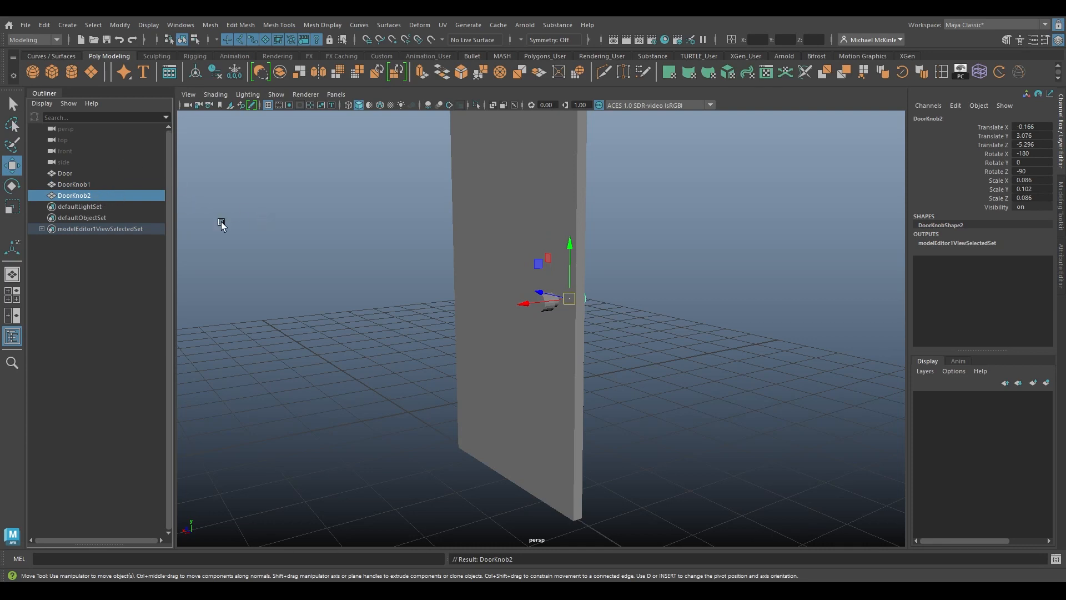
# Parent DoorKnob1 and DoorKnob2 under Door and expand the Door hierarchy.
pyautogui.keyDown('ctrl'); pyautogui.click(84, 184); pyautogui.keyUp('ctrl')
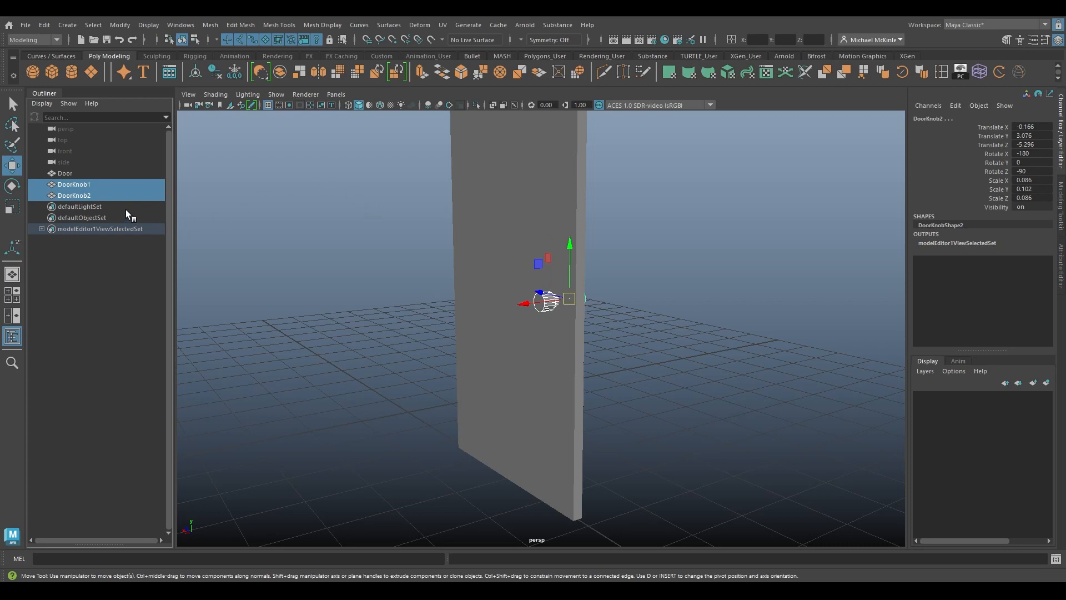
pyautogui.moveTo(71, 184); pyautogui.dragTo(68, 176, button='middle')
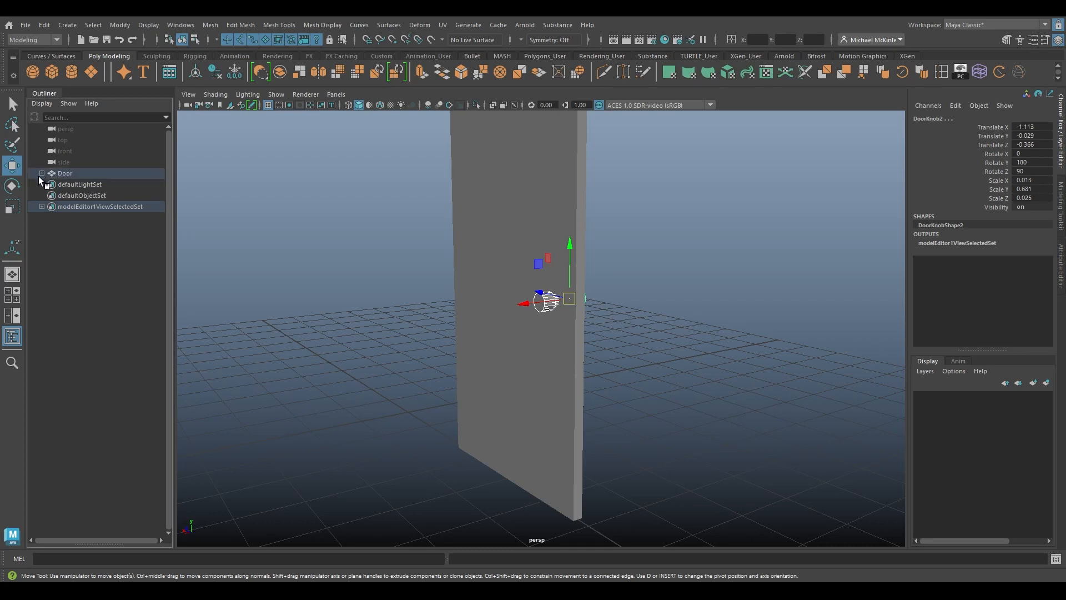
pyautogui.click(41, 174)
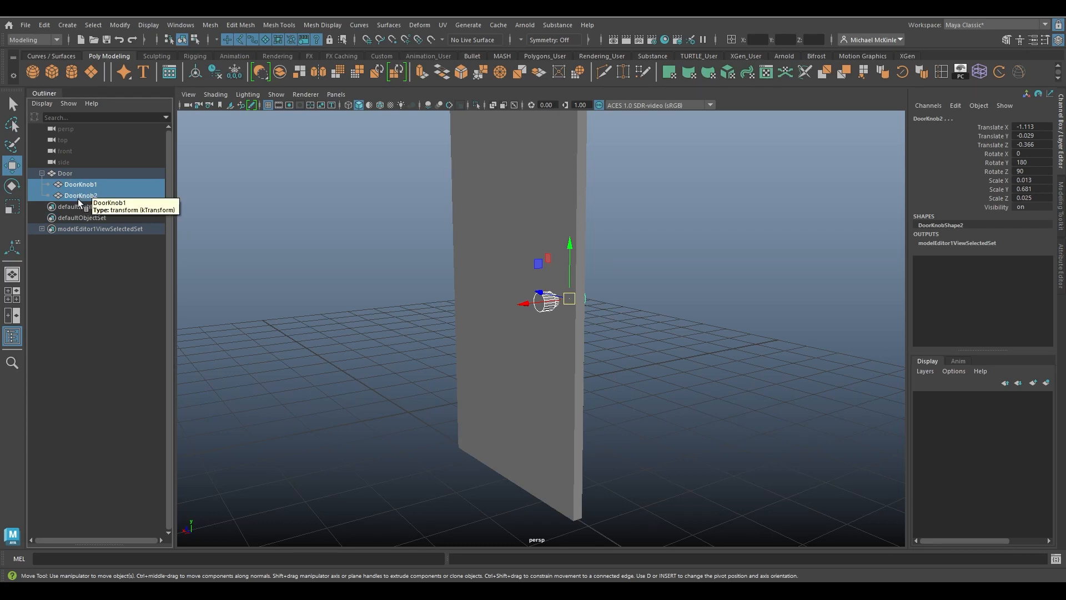
# Select Door, DoorKnob1 and DoorKnob2 in turn to examine how the parent and child selections behave.
pyautogui.click(65, 173)
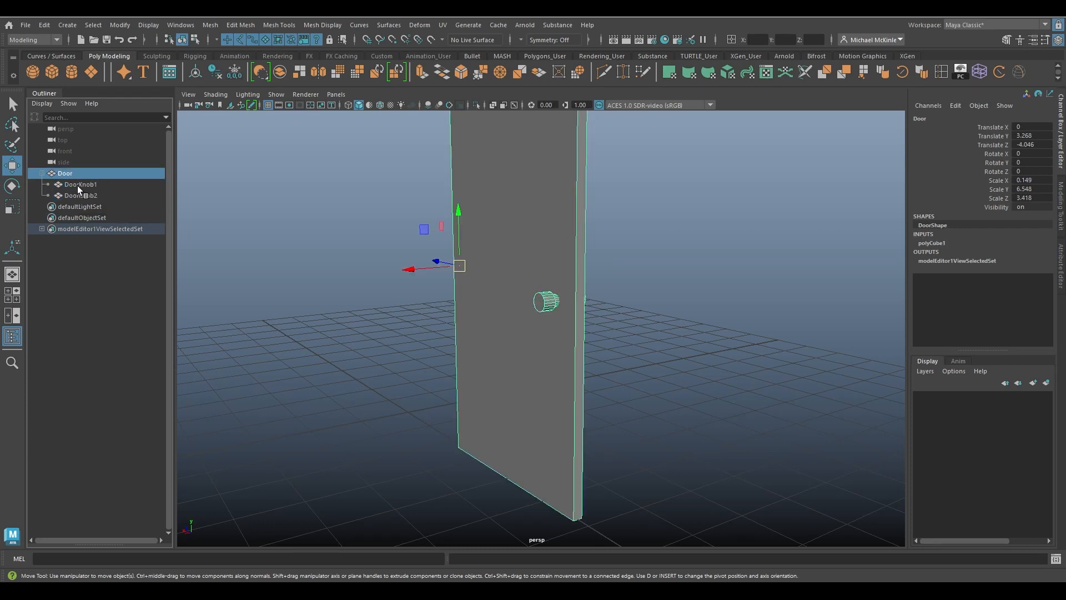
pyautogui.click(77, 186)
pyautogui.click(82, 193)
pyautogui.click(81, 182)
pyautogui.click(88, 173)
pyautogui.click(89, 184)
pyautogui.click(90, 192)
pyautogui.click(90, 188)
pyautogui.click(90, 195)
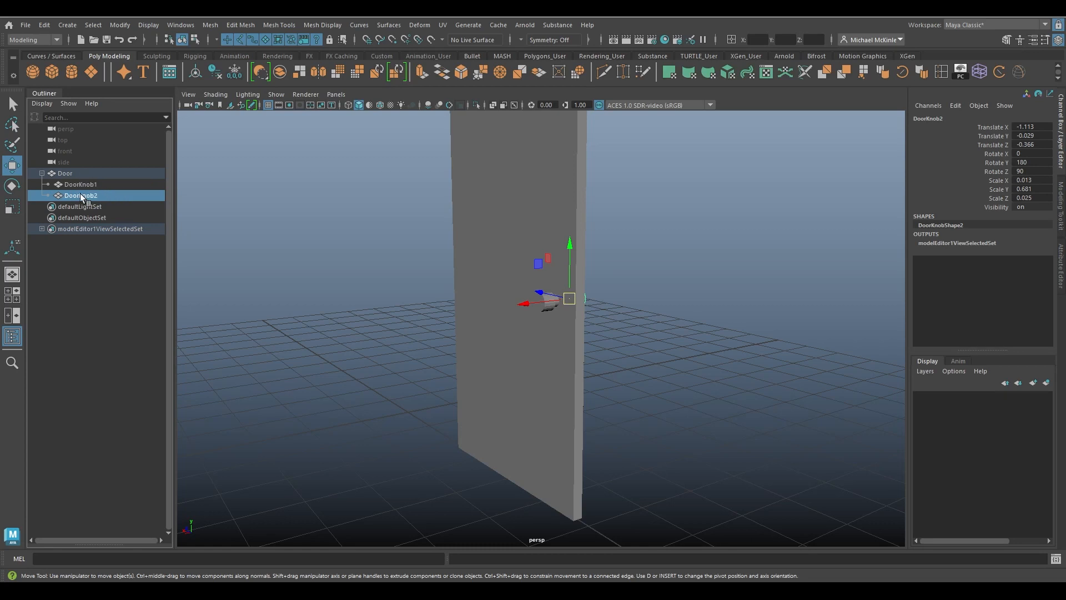
# Nest DoorKnob2 under DoorKnob1 and select the objects in turn to check the three-level hierarchy.
pyautogui.moveTo(75, 196)
pyautogui.mouseDown()
pyautogui.moveTo(67, 175)
pyautogui.moveTo(78, 185)
pyautogui.mouseUp()
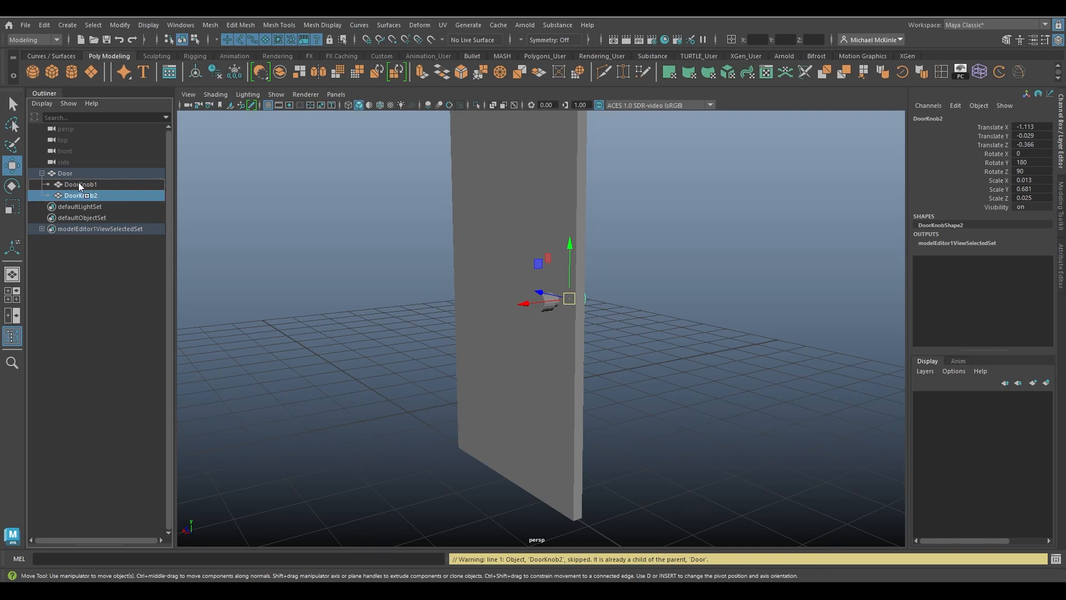
pyautogui.moveTo(79, 182); pyautogui.dragTo(103, 197)
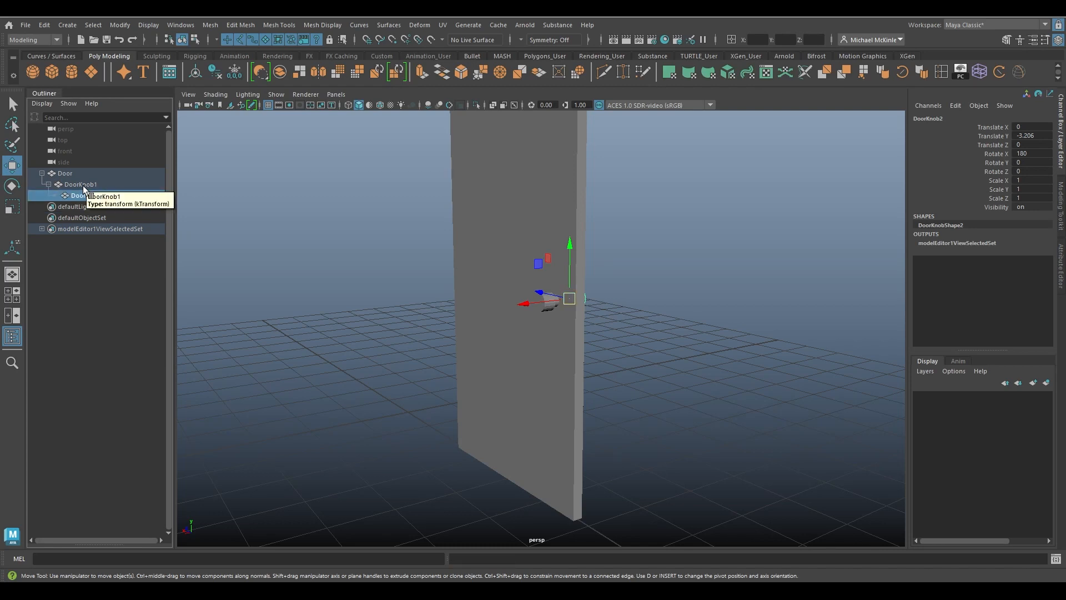
pyautogui.click(82, 185)
pyautogui.keyDown('shift'); pyautogui.click(100, 196); pyautogui.keyUp('shift')
pyautogui.click(104, 197)
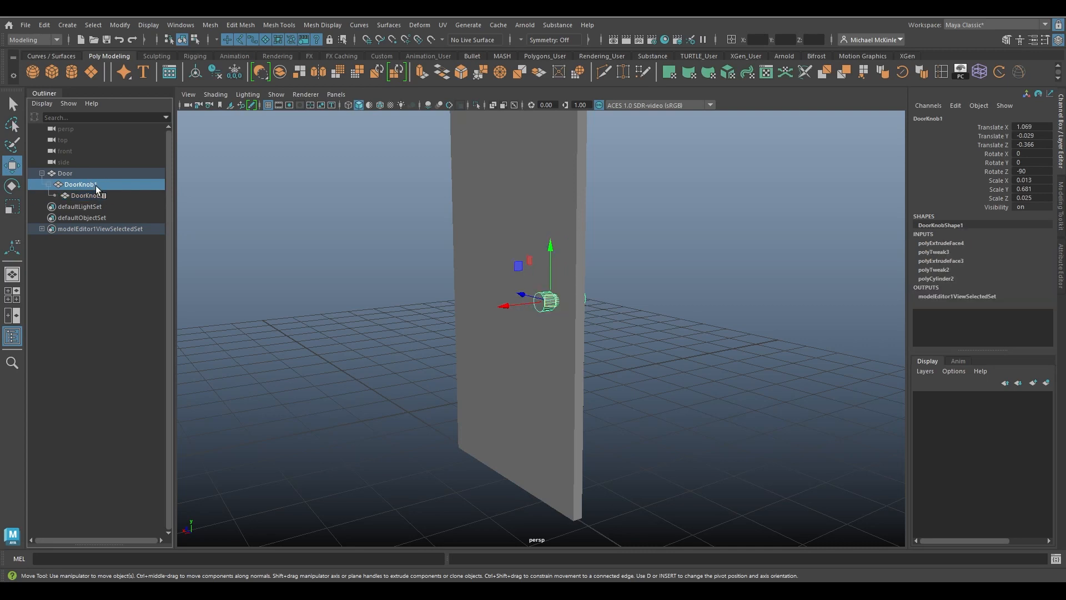
pyautogui.click(85, 173)
pyautogui.click(85, 184)
# Test rotating Door about its edge pivot and moving it along Z with its nested knobs, and undo both changes.
pyautogui.click(68, 173)
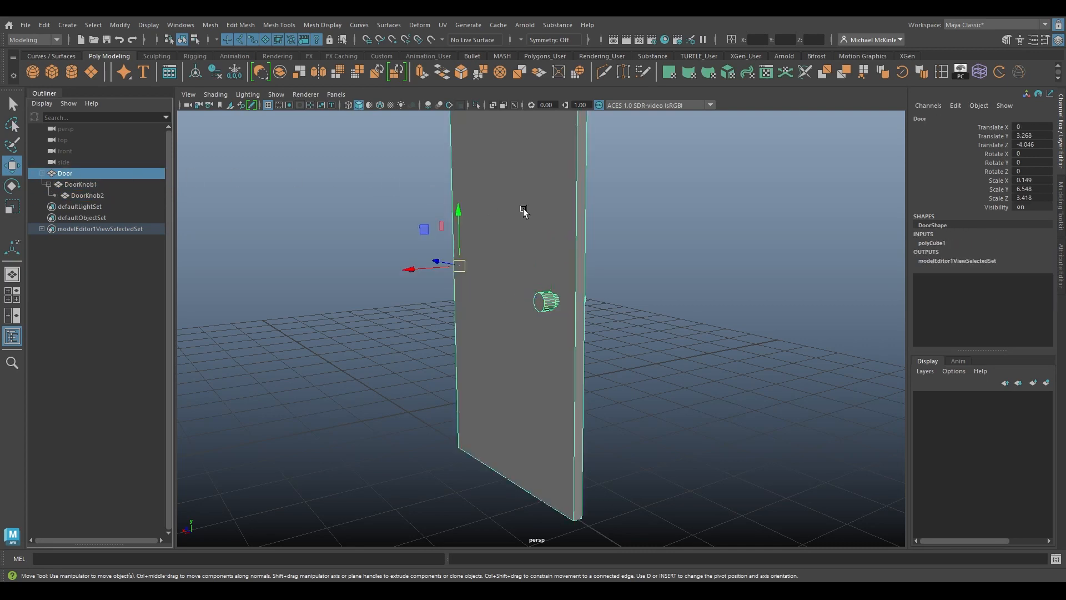
pyautogui.press('e')
pyautogui.moveTo(457, 270); pyautogui.dragTo(500, 271)
pyautogui.hotkey('ctrl', 'z')
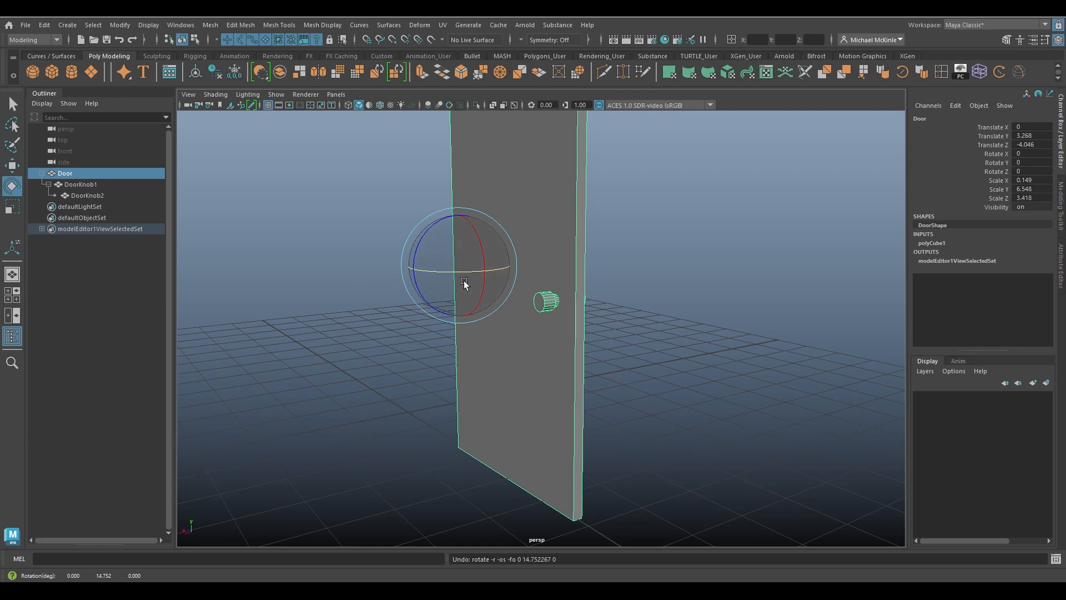
pyautogui.press('w')
pyautogui.moveTo(427, 229); pyautogui.dragTo(312, 228)
pyautogui.hotkey('ctrl', 'z')
pyautogui.hotkey('ctrl', 'z')
pyautogui.hotkey('ctrl', 'z')
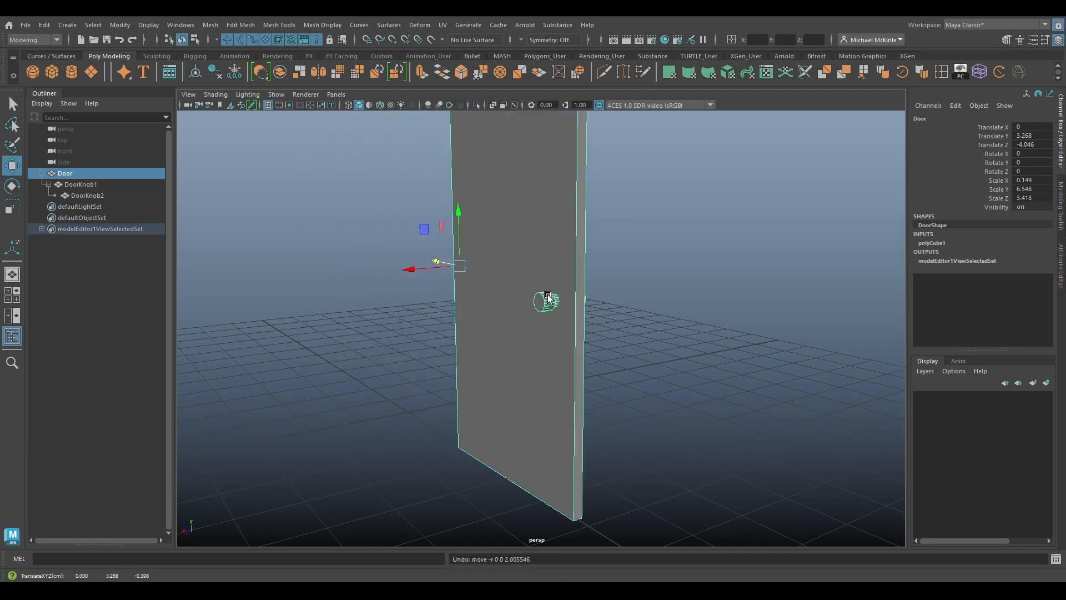
# Test rotating Door again and scaling it uniformly with its knobs, and undo both changes.
pyautogui.press('e')
pyautogui.moveTo(452, 271); pyautogui.dragTo(328, 312)
pyautogui.hotkey('ctrl', 'z')
pyautogui.press('r')
pyautogui.hotkey('ctrl', 'z')
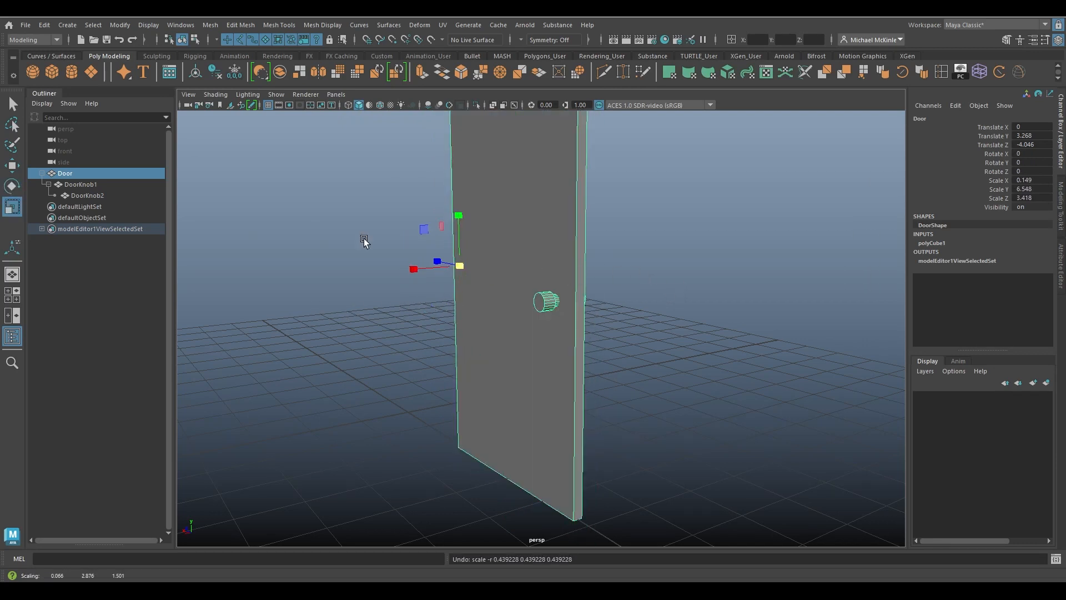
# Test moving DoorKnob1 along X together with its child DoorKnob2, and undo the move.
pyautogui.click(87, 187)
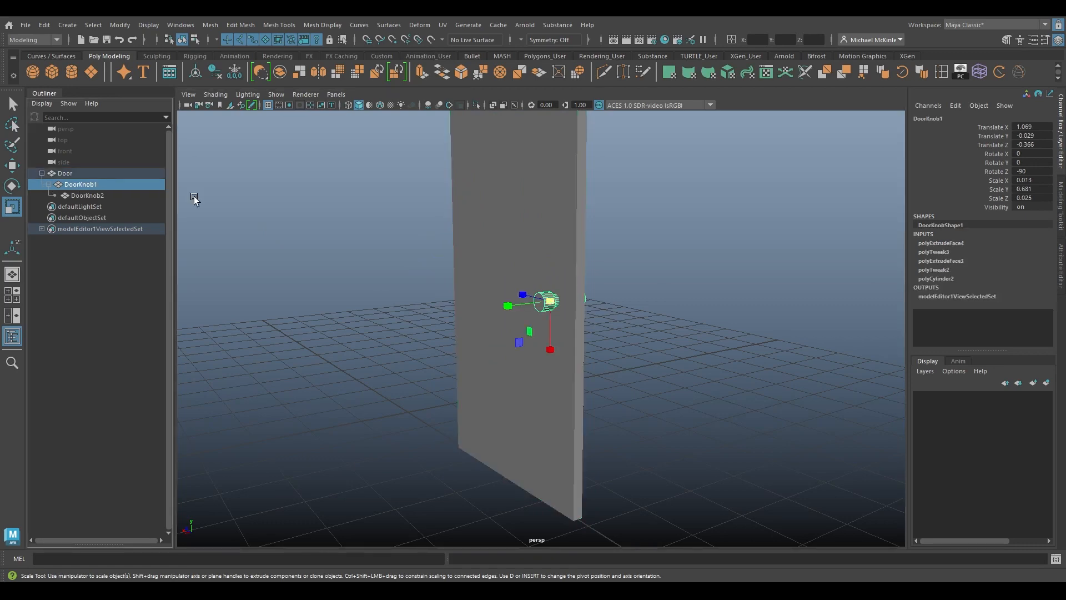
pyautogui.moveTo(388, 262)
pyautogui.keyDown('alt'); pyautogui.mouseDown()
pyautogui.moveTo(395, 269)
pyautogui.moveTo(373, 269)
pyautogui.mouseUp(); pyautogui.keyUp('alt')
pyautogui.press('w')
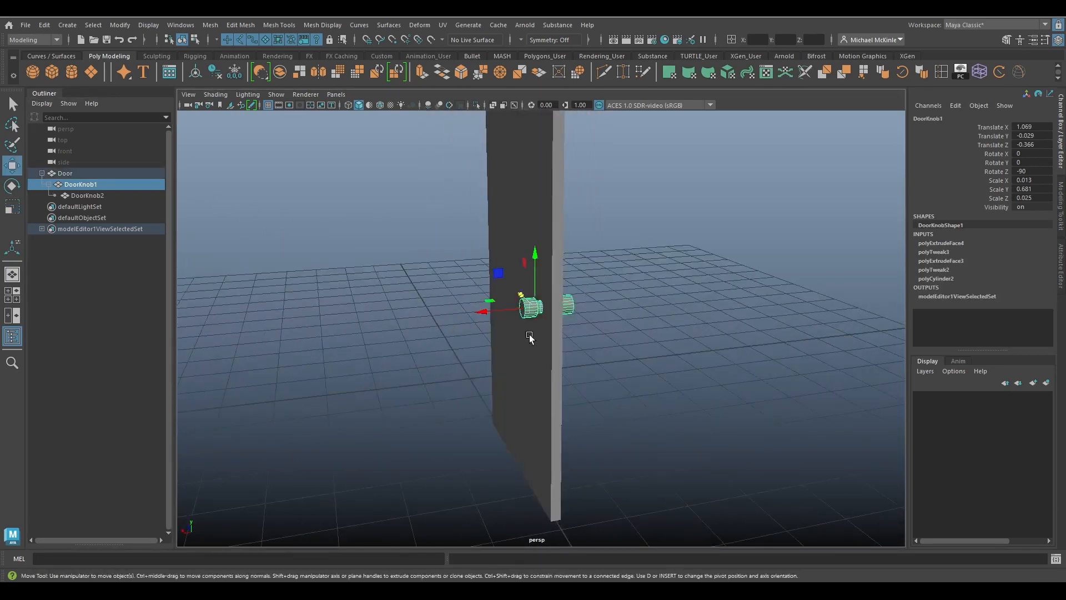
pyautogui.moveTo(488, 311); pyautogui.dragTo(605, 321)
pyautogui.hotkey('ctrl', 'z')
pyautogui.hotkey('ctrl', 'z')
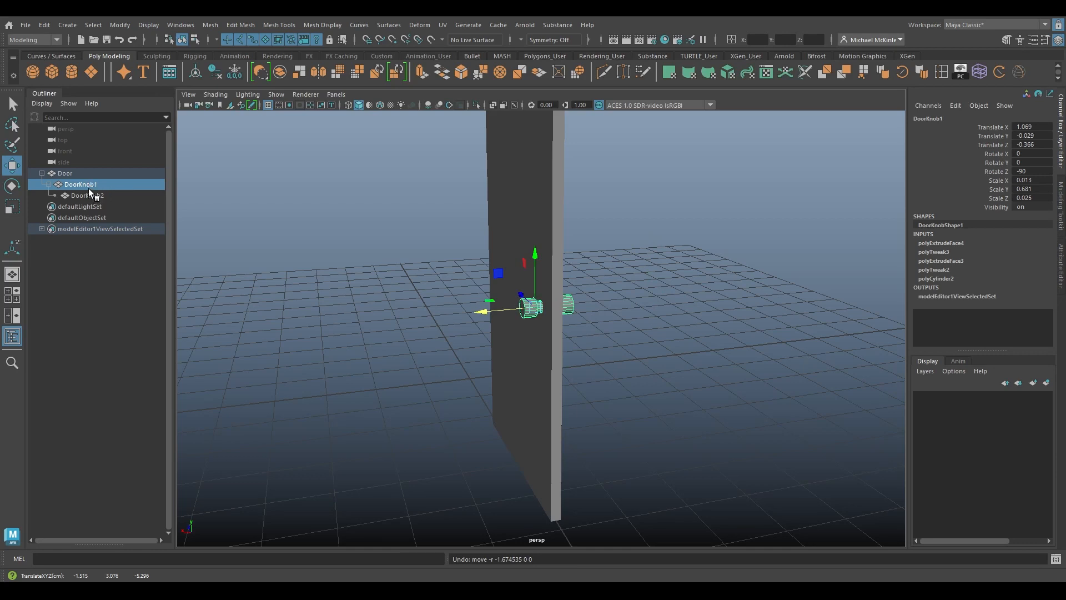
# Reparent DoorKnob2 from DoorKnob1 to directly under Door.
pyautogui.click(68, 196)
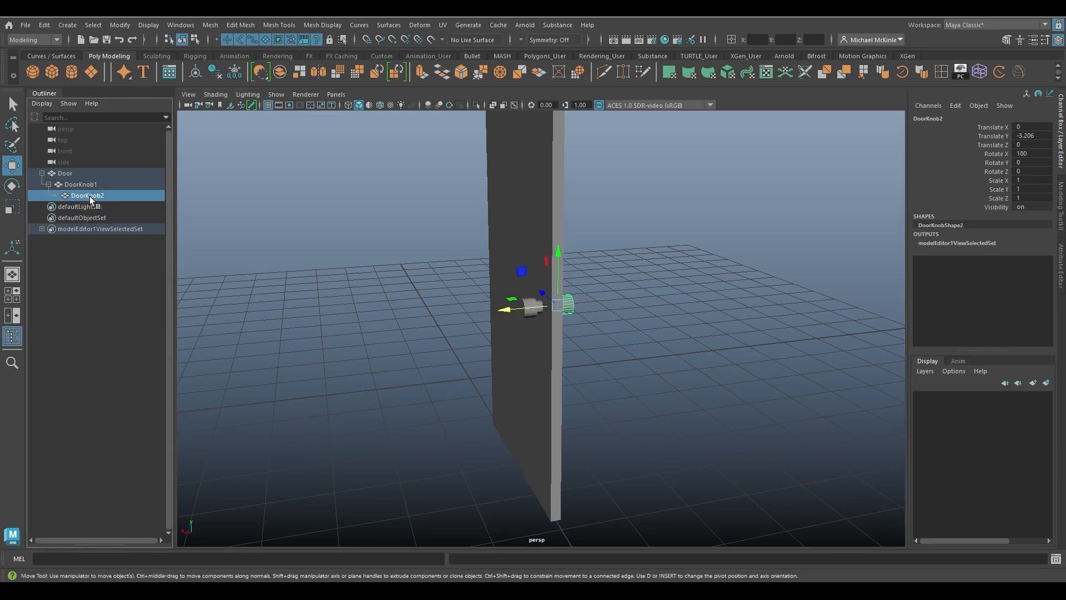
pyautogui.moveTo(89, 197)
pyautogui.mouseDown()
pyautogui.moveTo(65, 177)
pyautogui.moveTo(77, 195)
pyautogui.moveTo(81, 184)
pyautogui.mouseUp()
# Test moving DoorKnob1 and DoorKnob2 separately along X, undoing each move.
pyautogui.click(76, 184)
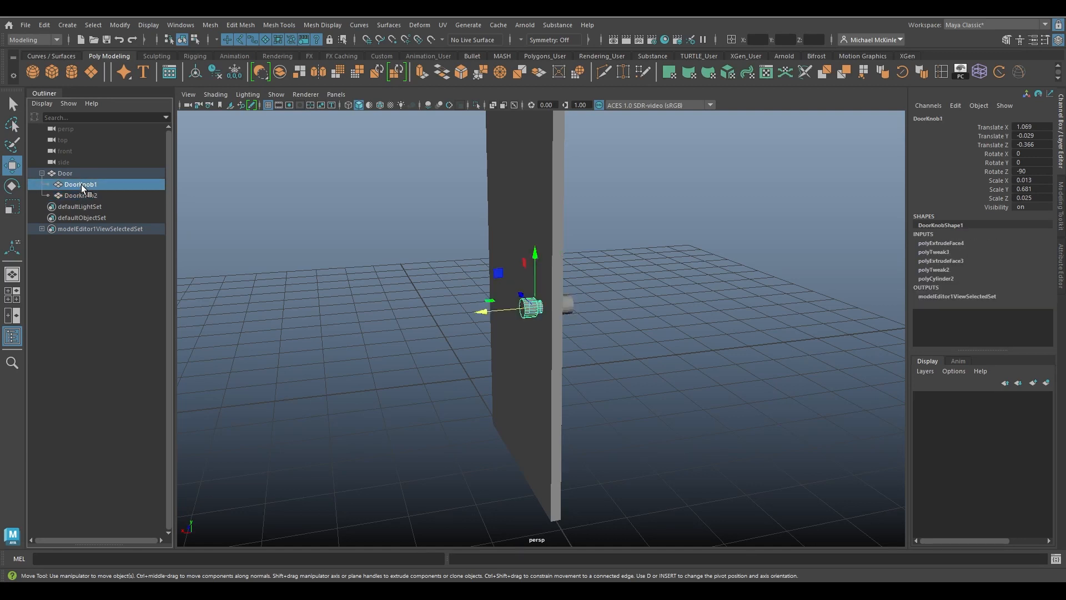
pyautogui.moveTo(484, 311); pyautogui.dragTo(427, 318)
pyautogui.hotkey('ctrl', 'z')
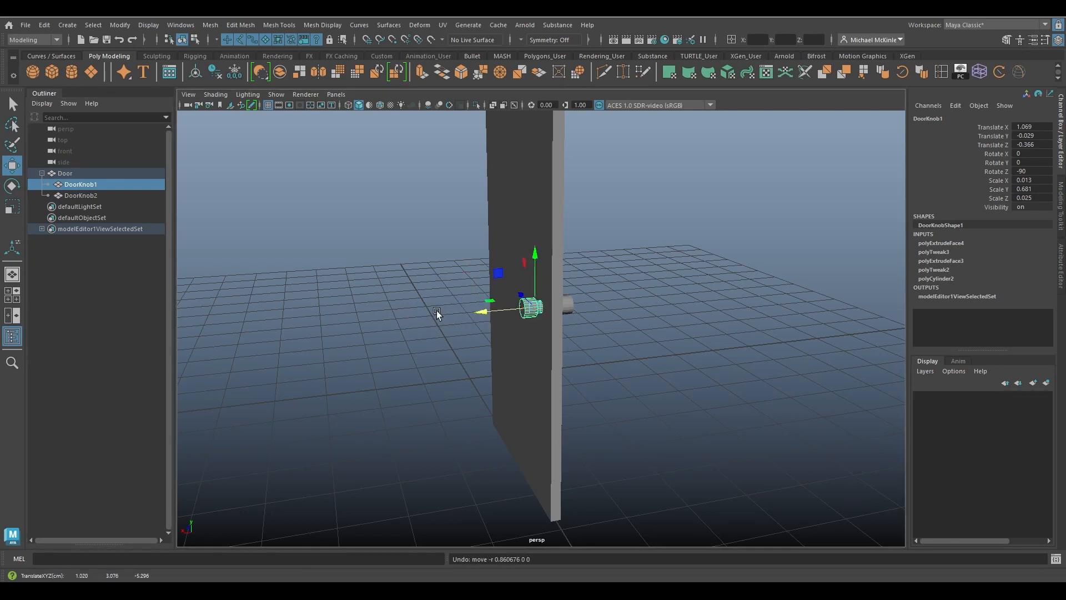
pyautogui.click(81, 195)
pyautogui.moveTo(501, 305); pyautogui.dragTo(581, 309)
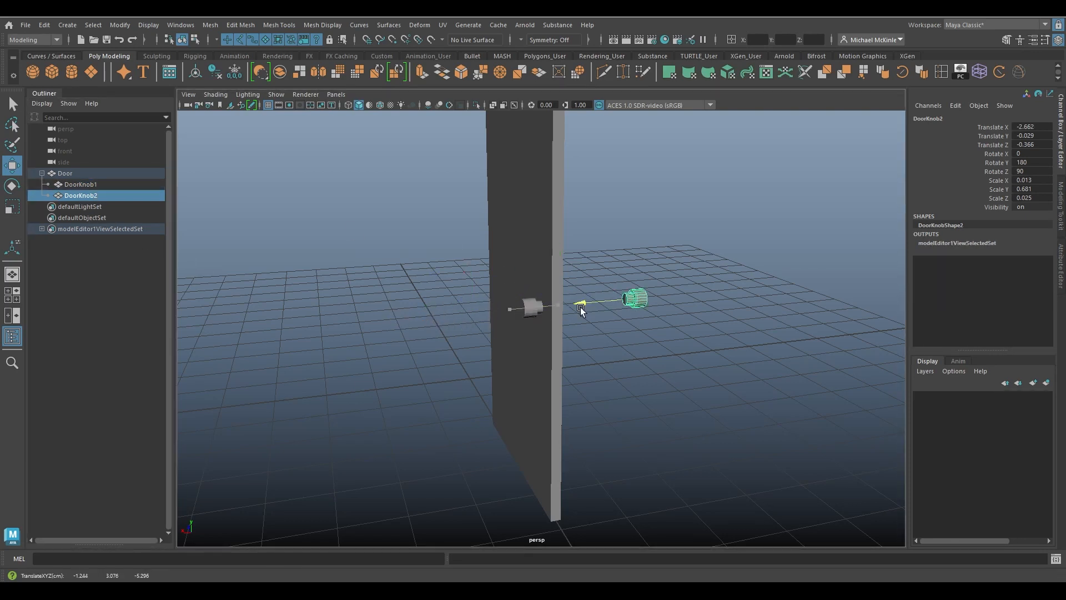
pyautogui.hotkey('ctrl', 'z')
# Test moving Door along X with both child knobs, and undo the move.
pyautogui.click(65, 173)
pyautogui.moveTo(462, 255); pyautogui.dragTo(547, 284)
pyautogui.hotkey('ctrl', 'z')
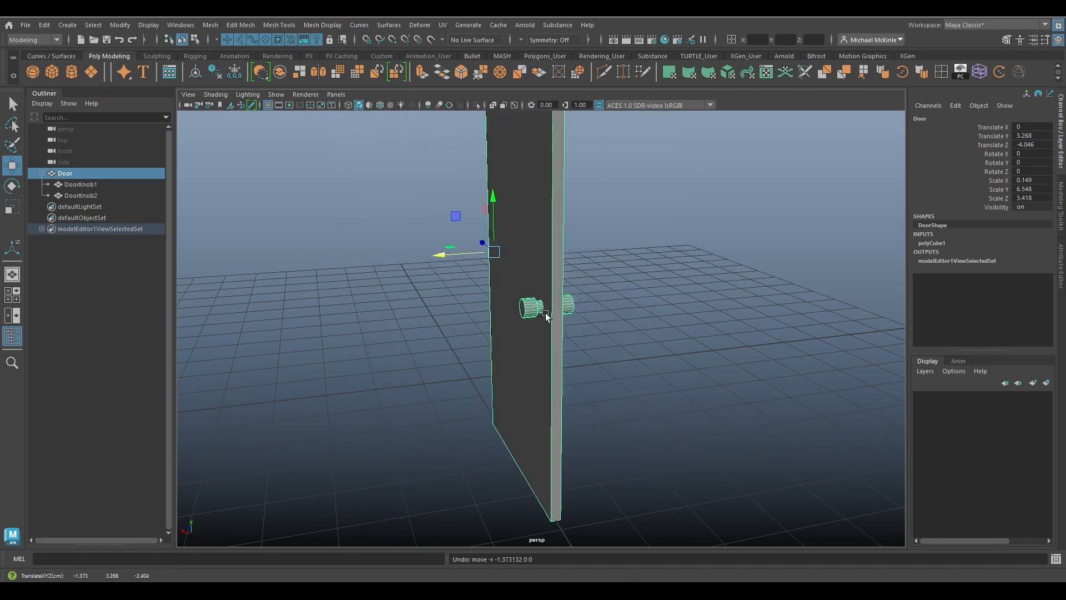
# Test pulling DoorKnob1 away from the panel along X and moving the parent Door, and undo both moves.
pyautogui.click(527, 307)
pyautogui.moveTo(484, 312); pyautogui.dragTo(346, 326)
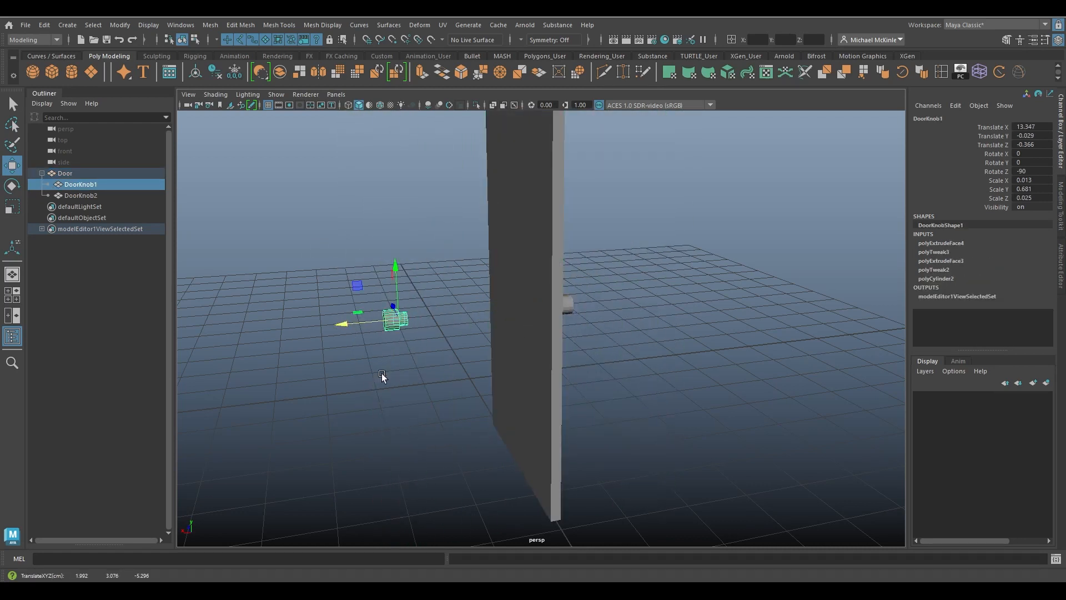
pyautogui.click(535, 233)
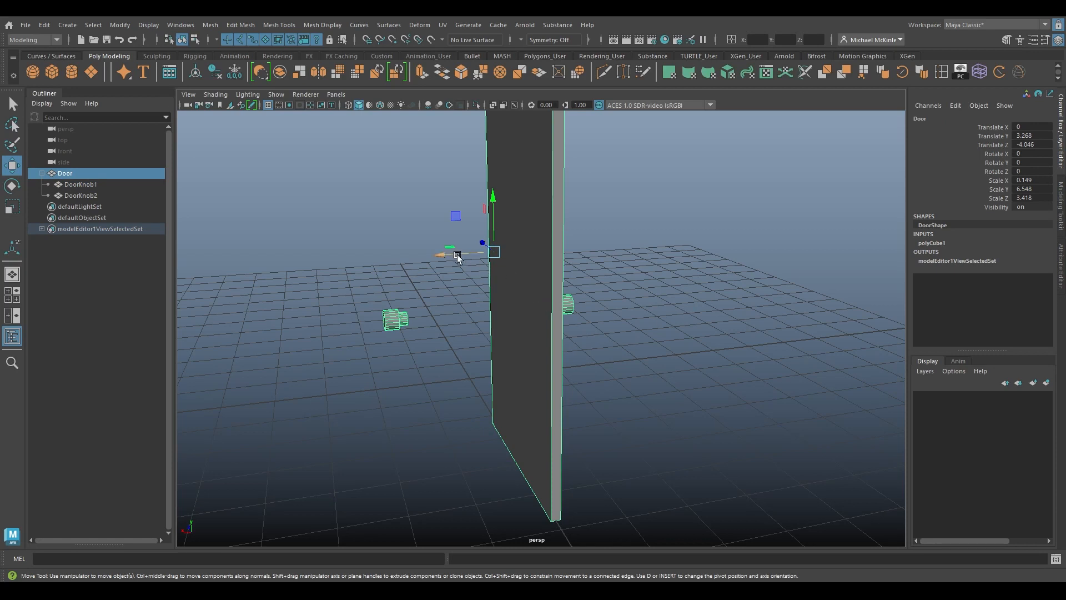
pyautogui.moveTo(458, 256); pyautogui.dragTo(435, 257)
pyautogui.hotkey('ctrl', 'z')
pyautogui.hotkey('ctrl', 'z')
pyautogui.hotkey('ctrl', 'z')
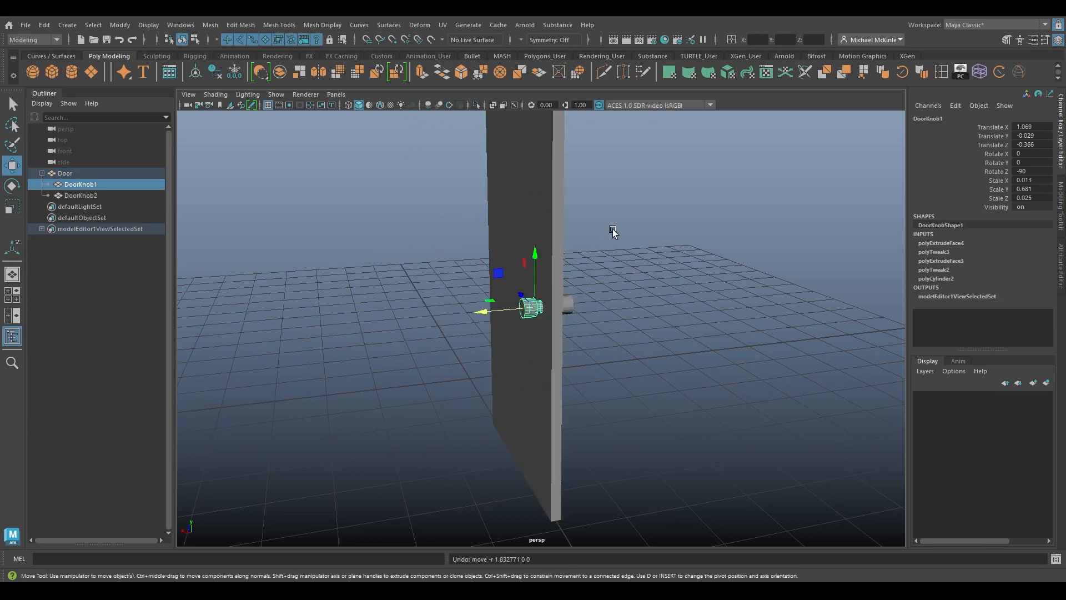
# Create a polygon cube and move it along X to about 6.63, clear of the door.
pyautogui.keyDown('alt'); pyautogui.moveTo(613, 232); pyautogui.dragTo(556, 261); pyautogui.keyUp('alt')
pyautogui.click(508, 237)
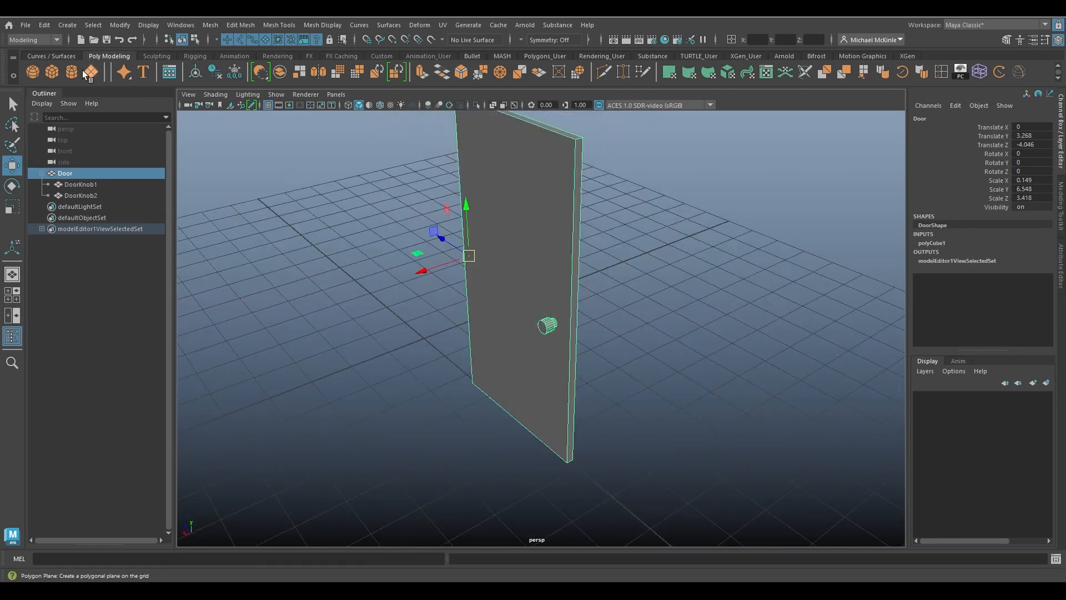
pyautogui.click(52, 72)
pyautogui.keyDown('alt'); pyautogui.moveTo(408, 304); pyautogui.dragTo(452, 326); pyautogui.keyUp('alt')
pyautogui.scroll(-4, 498, 373)
pyautogui.keyDown('alt'); pyautogui.moveTo(497, 374); pyautogui.dragTo(460, 485); pyautogui.keyUp('alt')
# Create a polygon cylinder and place it near the origin at about X 0.41, Y -0.35, Z 0.7.
pyautogui.click(71, 72)
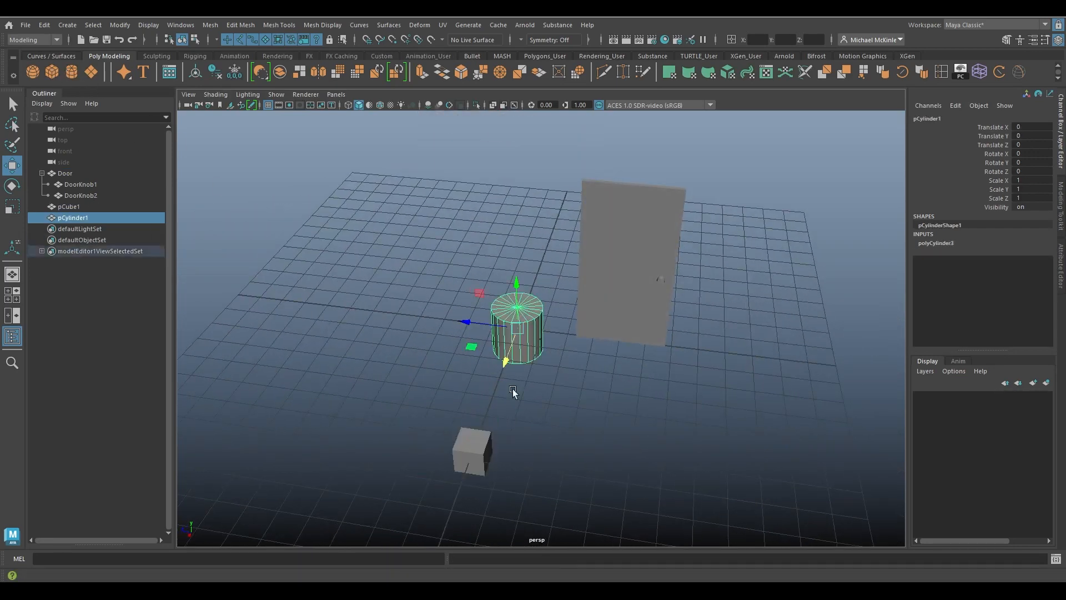
pyautogui.moveTo(517, 328); pyautogui.dragTo(499, 337)
pyautogui.keyDown('alt'); pyautogui.moveTo(552, 418); pyautogui.dragTo(484, 343); pyautogui.keyUp('alt')
pyautogui.keyDown('alt'); pyautogui.moveTo(484, 343); pyautogui.dragTo(611, 331, button='right'); pyautogui.keyUp('alt')
pyautogui.keyDown('alt'); pyautogui.moveTo(611, 331); pyautogui.dragTo(578, 336); pyautogui.keyUp('alt')
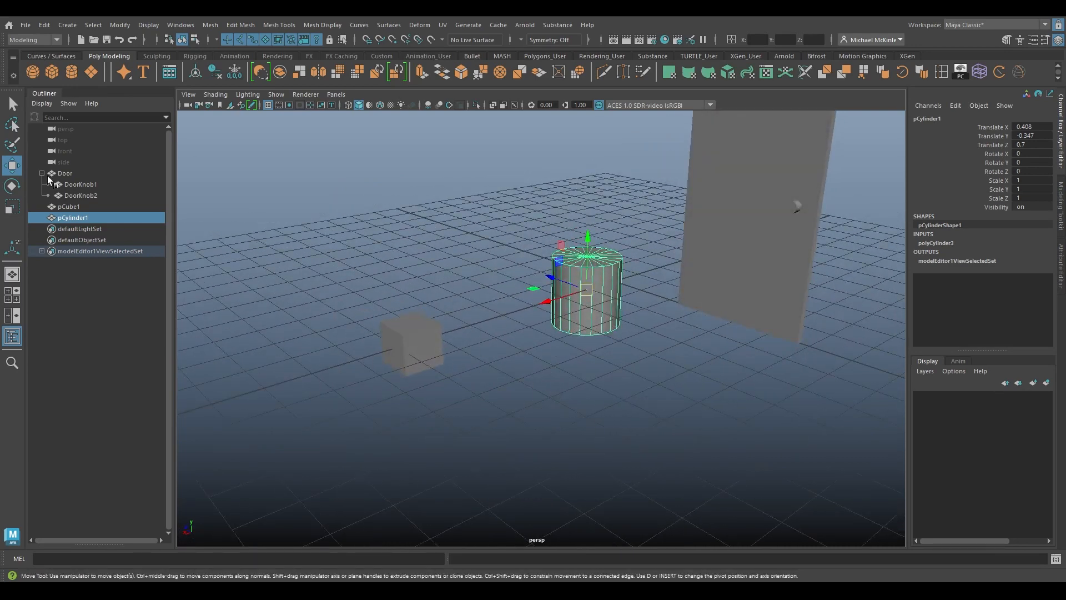
pyautogui.keyDown('alt'); pyautogui.moveTo(602, 332); pyautogui.dragTo(572, 306); pyautogui.keyUp('alt')
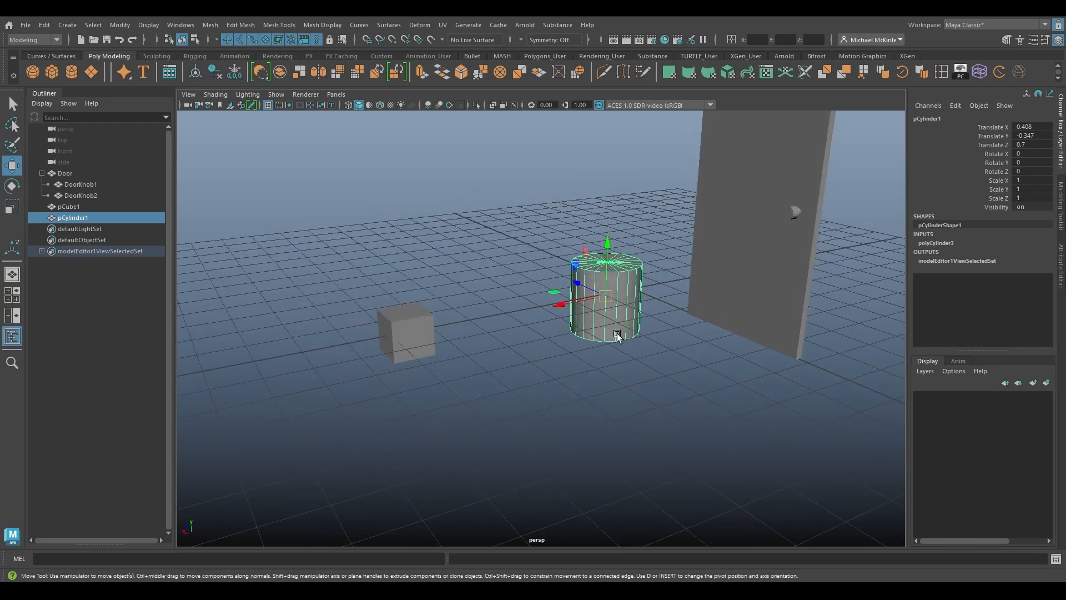
# Parent the cylinder to the cube and test the link by raising the cube to about Y 0.56.
pyautogui.keyDown('shift'); pyautogui.click(420, 326); pyautogui.keyUp('shift')
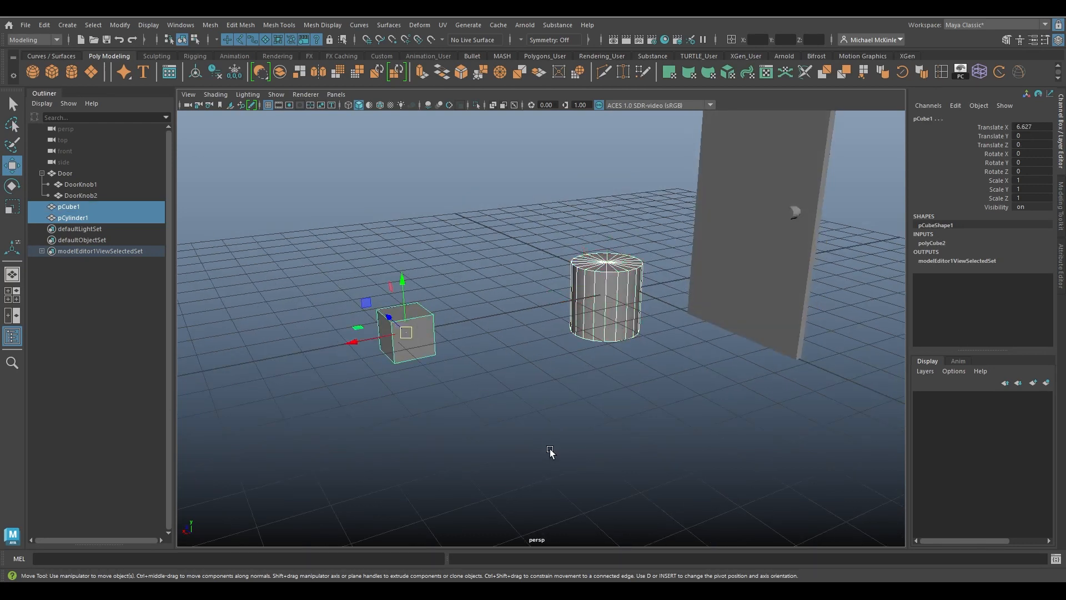
pyautogui.press('p')
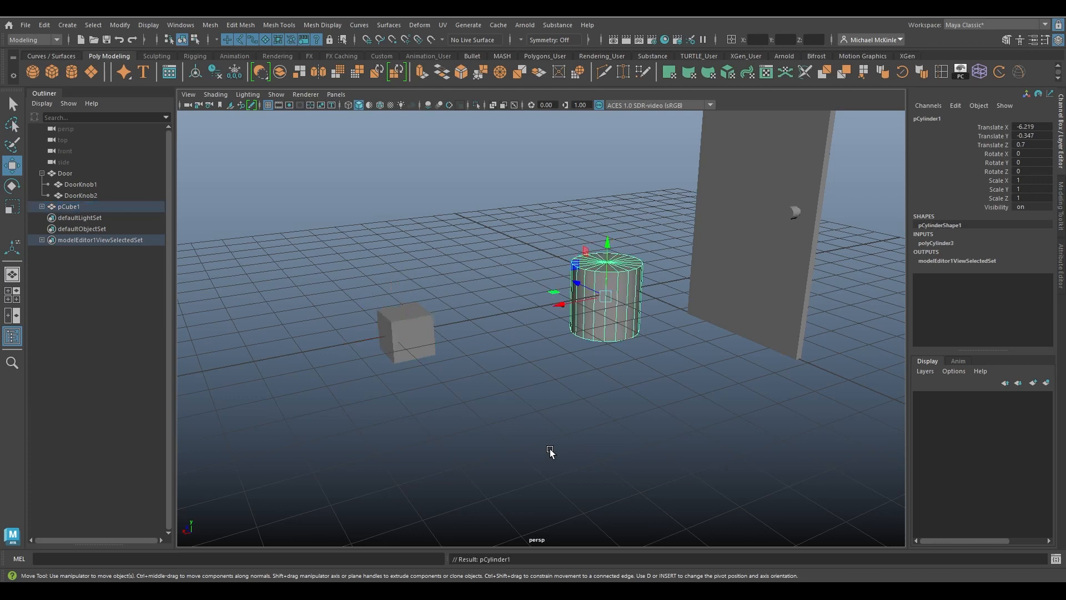
pyautogui.click(403, 332)
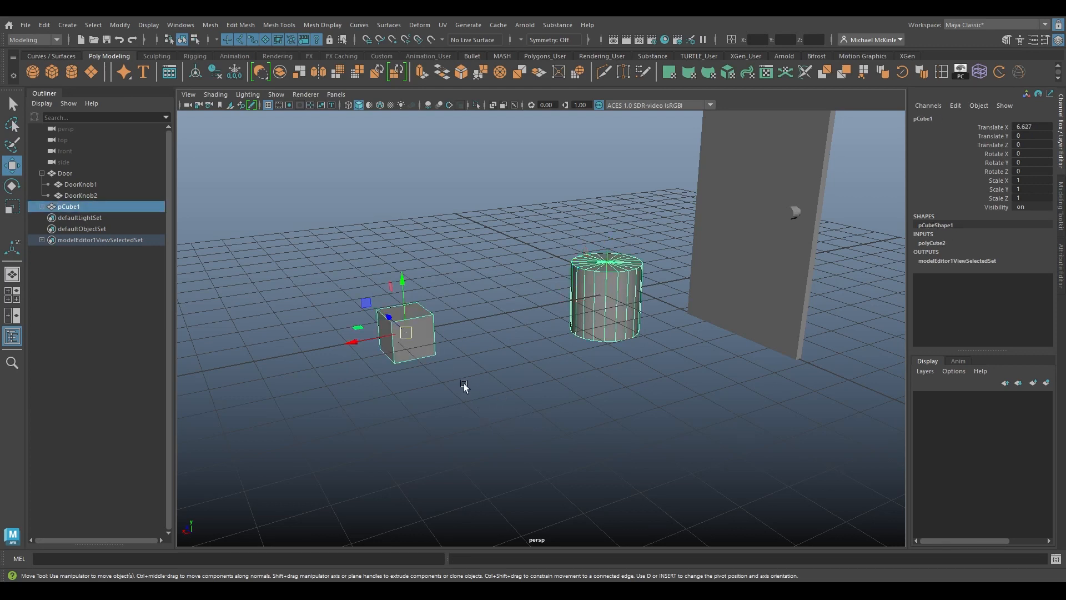
pyautogui.moveTo(405, 281); pyautogui.dragTo(405, 255)
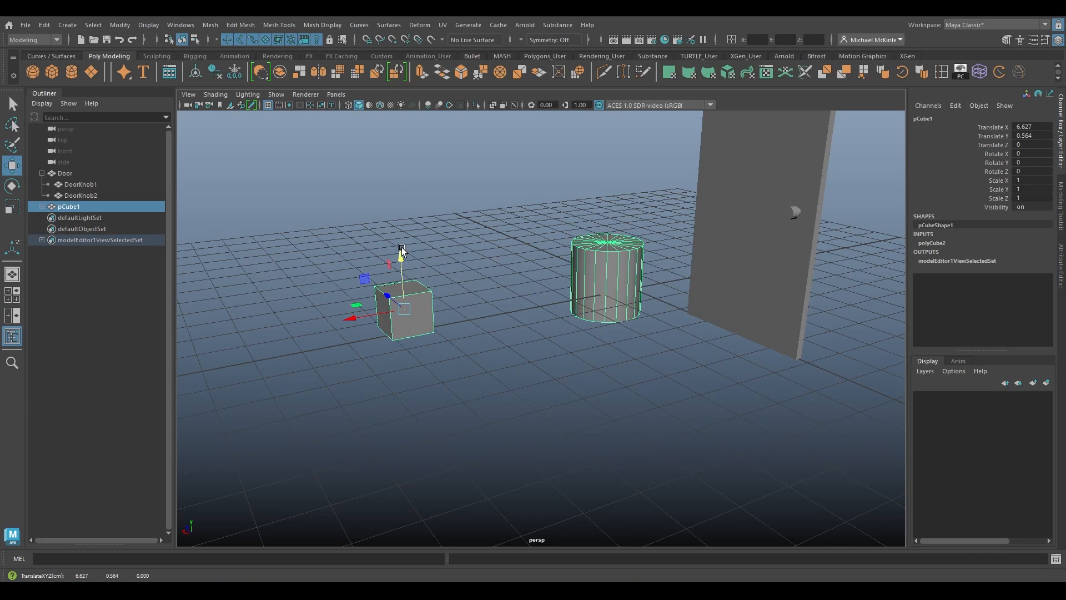
# Expand the cube's hierarchy and select parents and children in turn, comparing it with Door and its knobs.
pyautogui.click(43, 206)
pyautogui.click(83, 217)
pyautogui.click(74, 209)
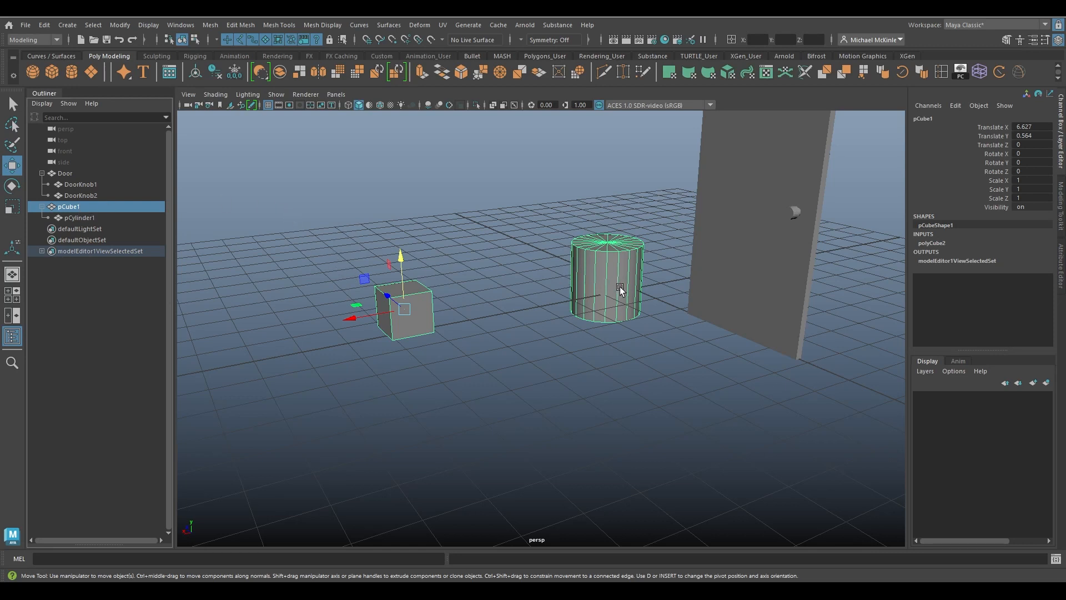
pyautogui.click(592, 311)
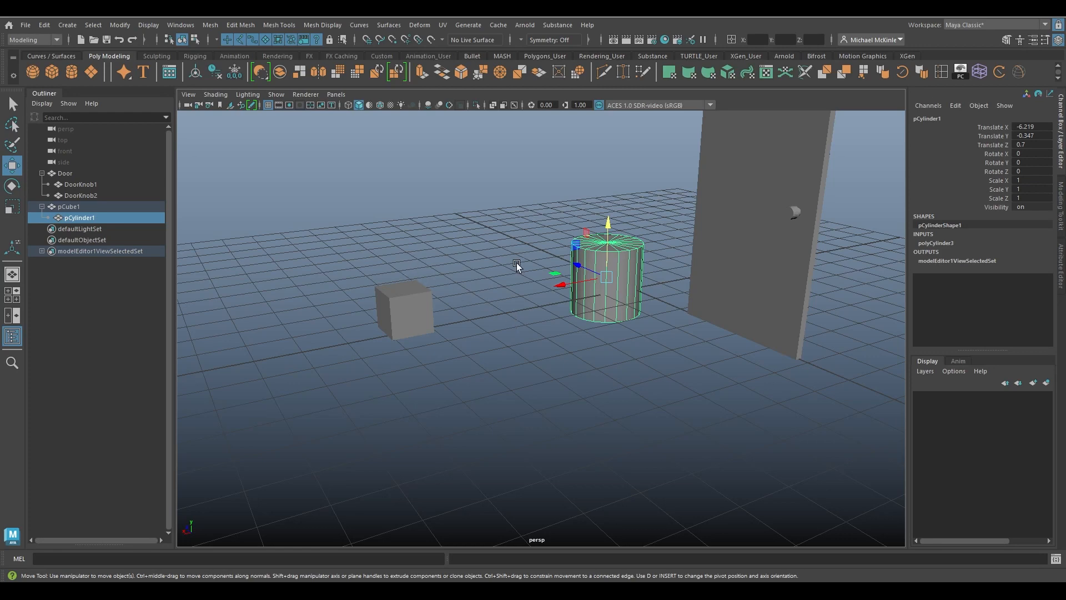
pyautogui.keyDown('alt'); pyautogui.moveTo(590, 336); pyautogui.dragTo(532, 342); pyautogui.keyUp('alt')
pyautogui.press('Up')
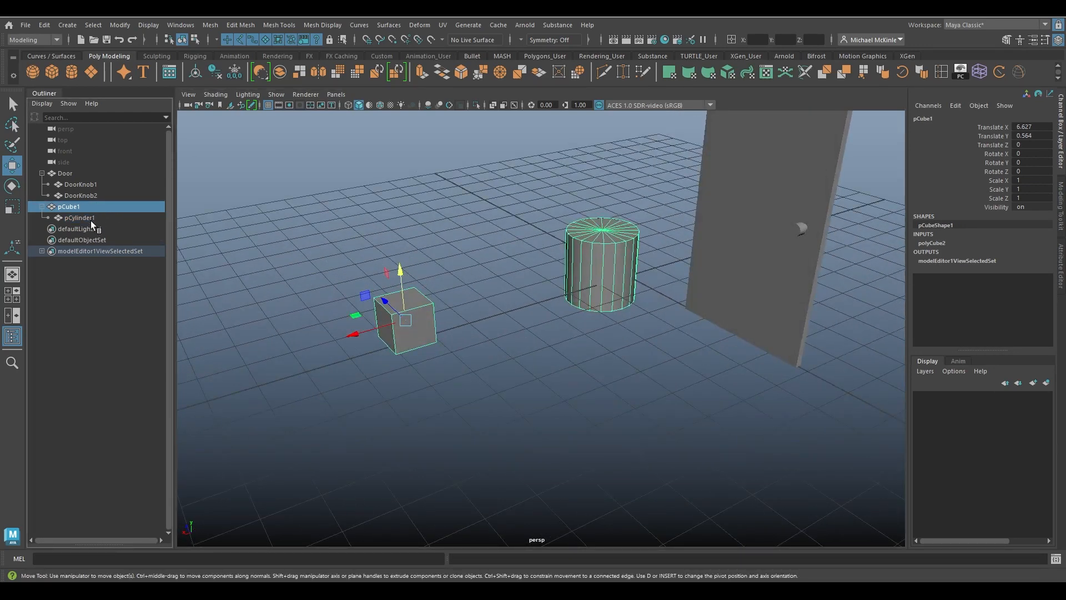
pyautogui.click(66, 185)
pyautogui.click(77, 194)
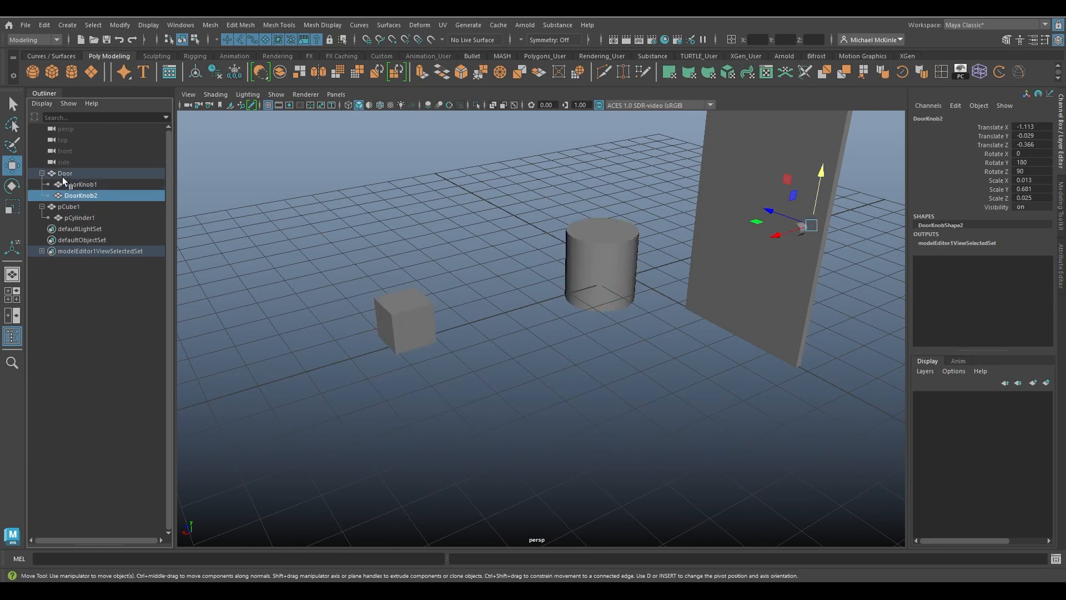
pyautogui.click(65, 175)
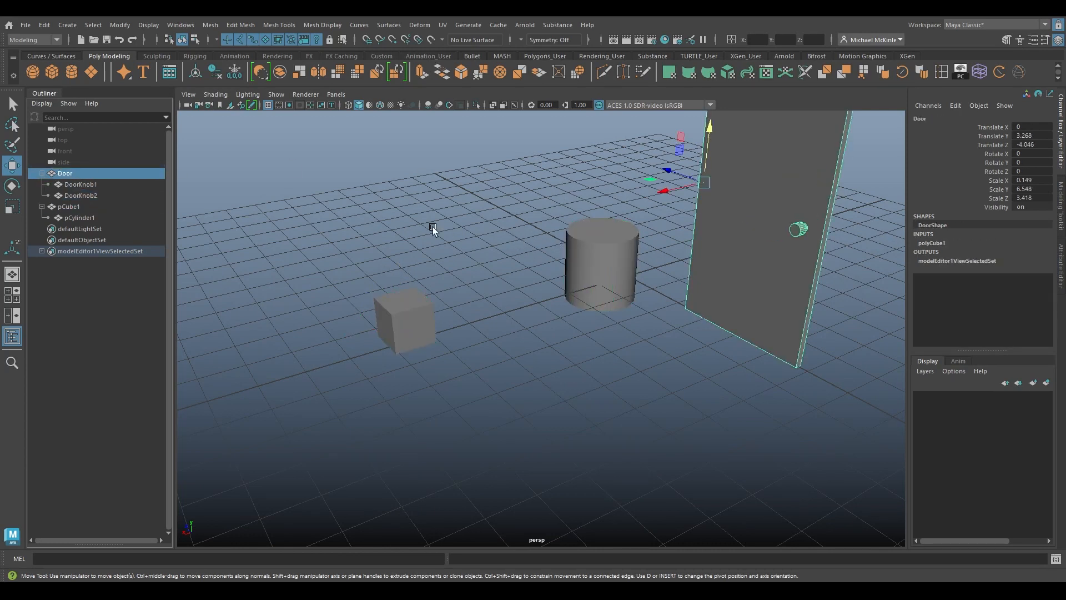
# Delete the demonstration cube and cylinder, and reselect Door.
pyautogui.moveTo(355, 205); pyautogui.dragTo(585, 370)
pyautogui.press('Delete')
pyautogui.click(702, 266)
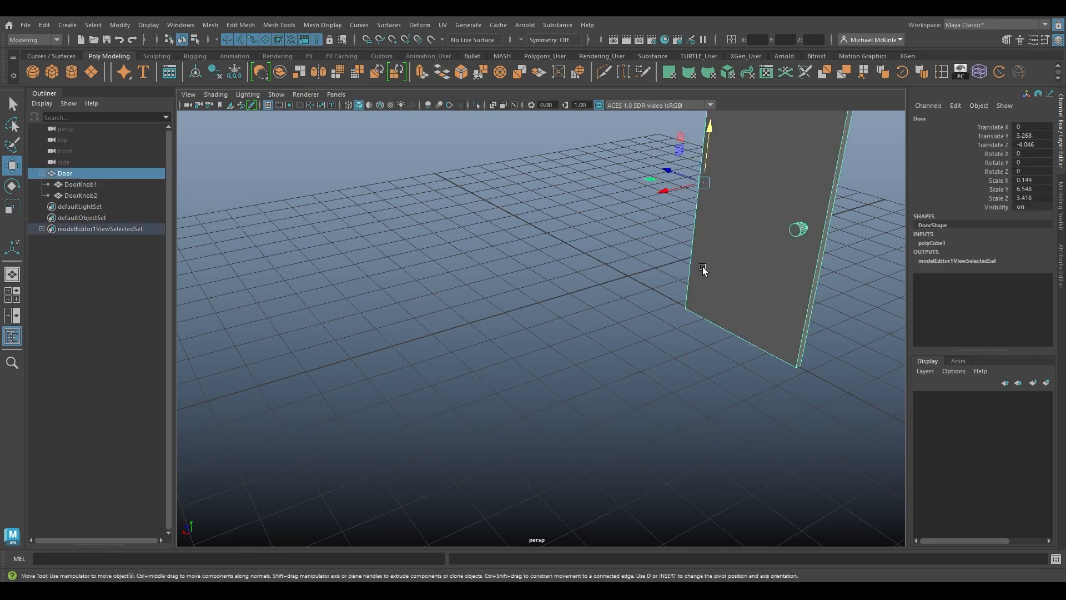
# Move DoorKnob1 and DoorKnob2 out of Door's hierarchy in the Outliner and check each object separately.
pyautogui.press('f')
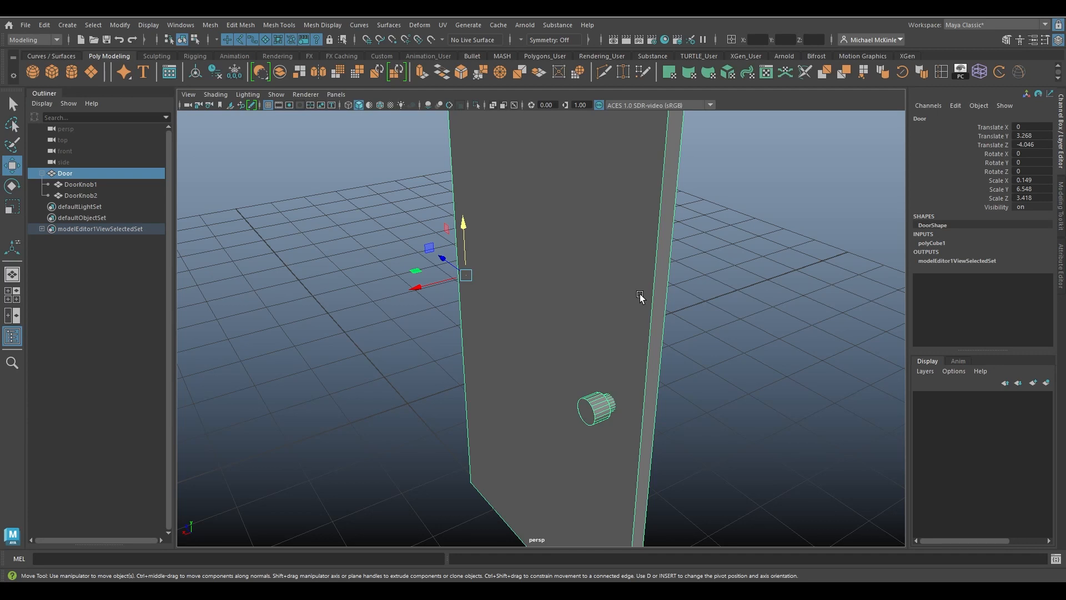
pyautogui.keyDown('alt'); pyautogui.moveTo(524, 306); pyautogui.dragTo(580, 313); pyautogui.keyUp('alt')
pyautogui.keyDown('alt'); pyautogui.moveTo(580, 314); pyautogui.dragTo(530, 303, button='right'); pyautogui.keyUp('alt')
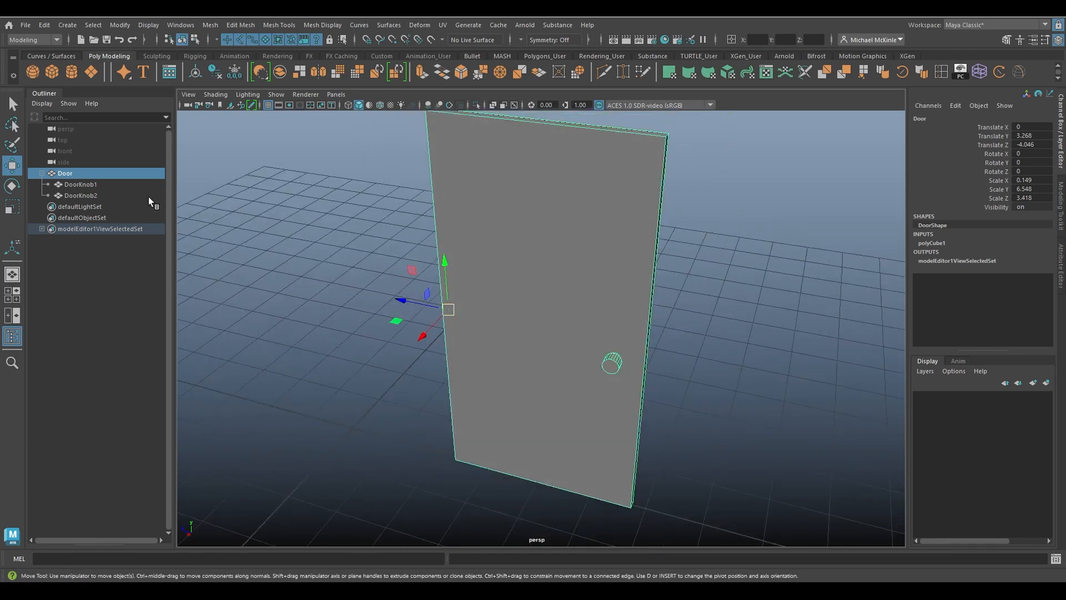
pyautogui.click(81, 184)
pyautogui.keyDown('shift'); pyautogui.click(84, 195); pyautogui.keyUp('shift')
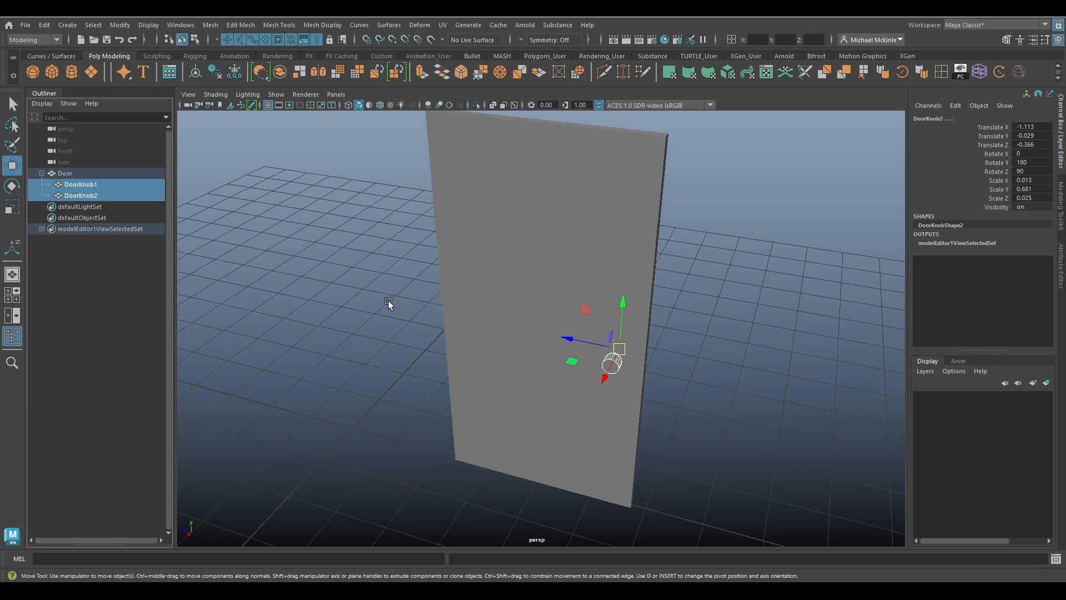
pyautogui.moveTo(84, 195); pyautogui.dragTo(79, 262, button='middle')
pyautogui.click(74, 174)
pyautogui.click(77, 186)
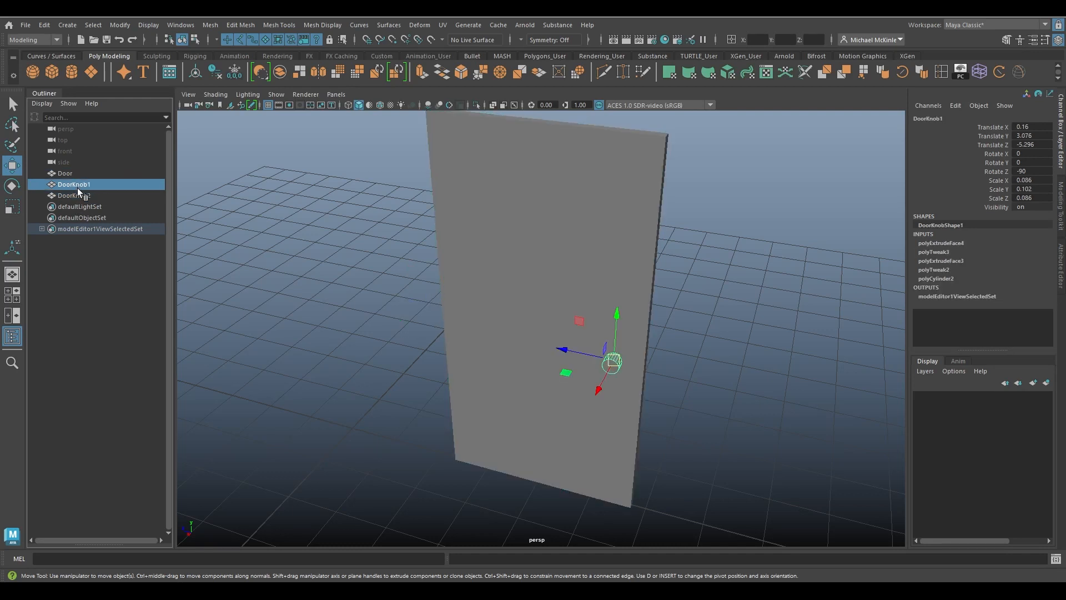
pyautogui.click(78, 194)
pyautogui.click(79, 185)
pyautogui.click(79, 176)
pyautogui.click(79, 187)
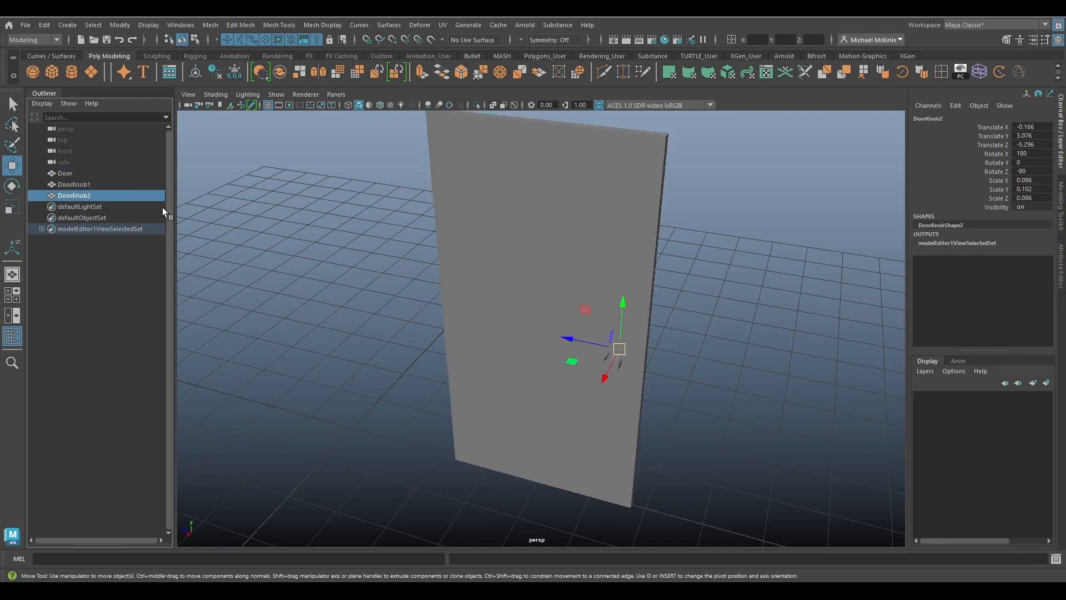
# Undo the unparenting of both door knobs.
pyautogui.hotkey('ctrl', 'z')
pyautogui.hotkey('ctrl', 'z')
pyautogui.hotkey('ctrl', 'z')
pyautogui.hotkey('ctrl', 'z')
pyautogui.hotkey('ctrl', 'z')
pyautogui.hotkey('ctrl', 'z')
pyautogui.hotkey('ctrl', 'z')
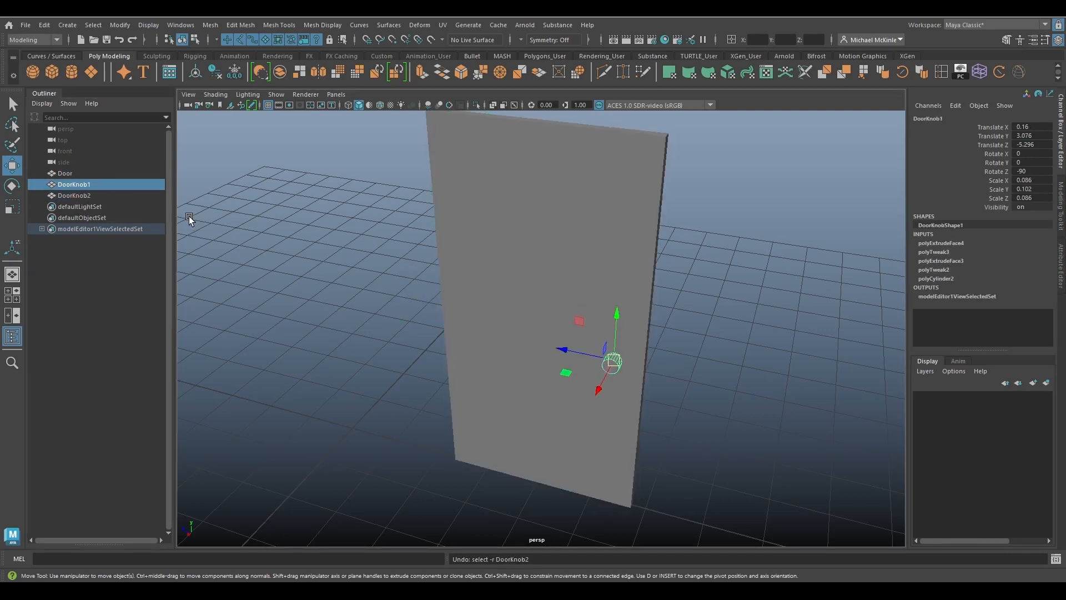
# Select DoorKnob1 and DoorKnob2 together and unparent them from Door with the Unparent command.
pyautogui.click(92, 186)
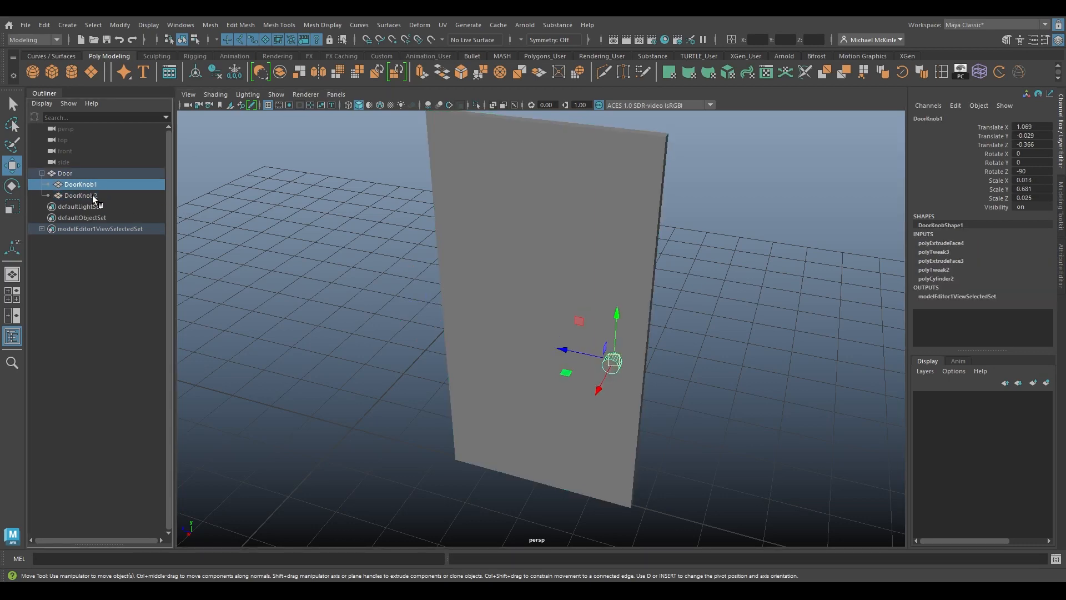
pyautogui.click(91, 195)
pyautogui.click(91, 183)
pyautogui.keyDown('shift'); pyautogui.click(93, 195); pyautogui.keyUp('shift')
pyautogui.keyDown('alt'); pyautogui.moveTo(522, 255); pyautogui.dragTo(434, 255); pyautogui.keyUp('alt')
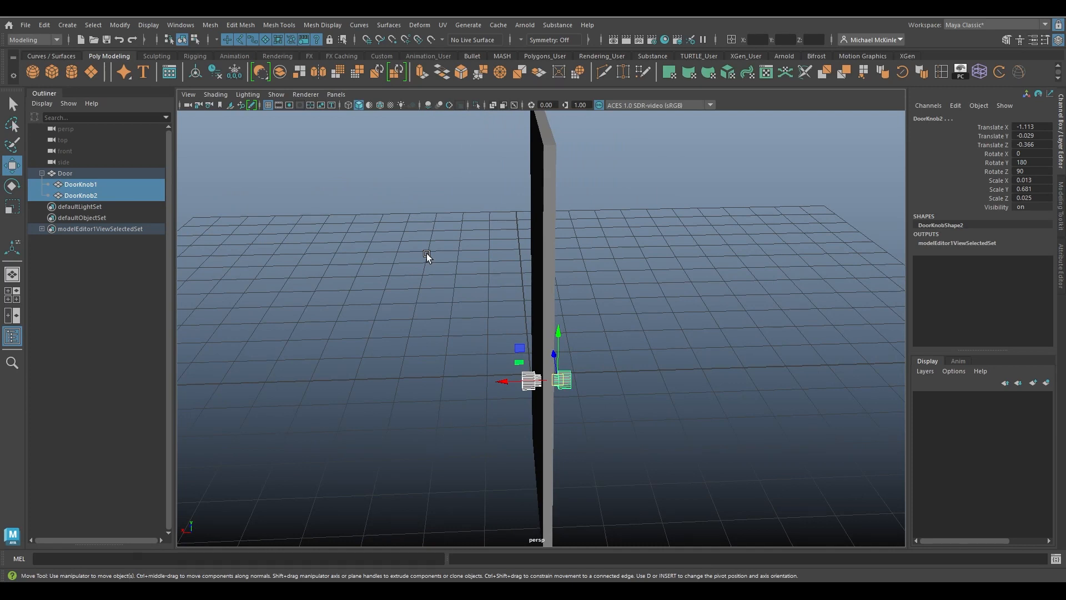
pyautogui.hotkey('shift', 'p')
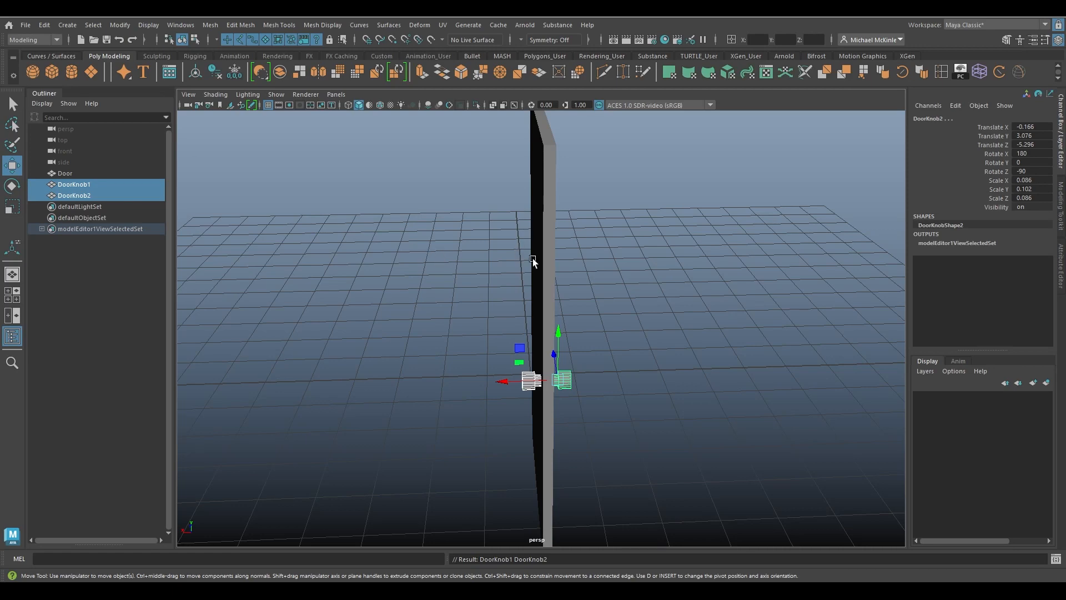
# Select Door, DoorKnob1 and DoorKnob2 together and put them into one group.
pyautogui.keyDown('alt'); pyautogui.moveTo(533, 265); pyautogui.dragTo(569, 271); pyautogui.keyUp('alt')
pyautogui.click(660, 274)
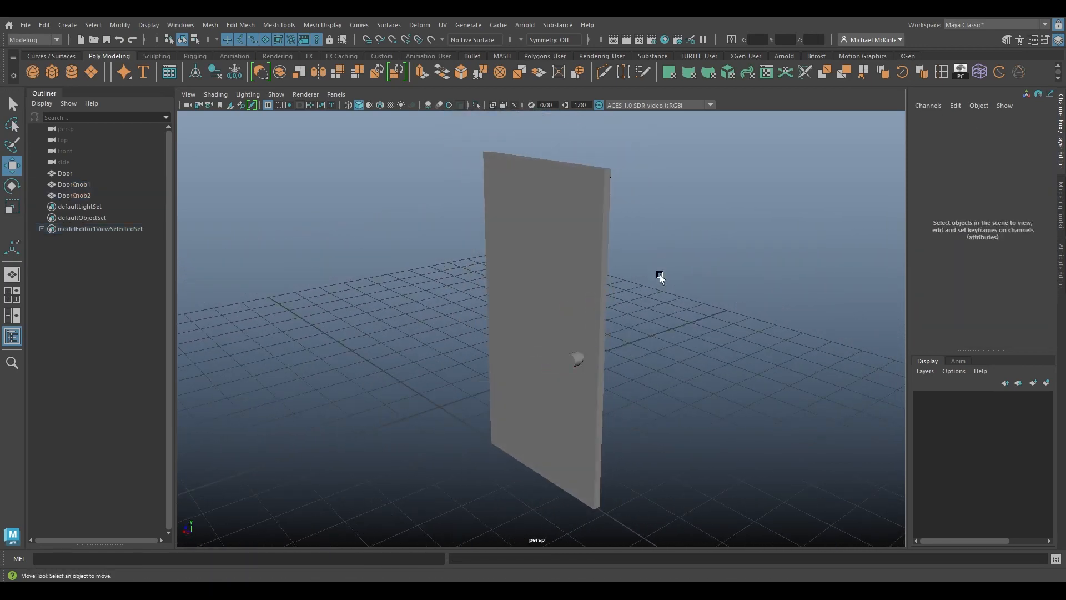
pyautogui.keyDown('alt'); pyautogui.moveTo(660, 274); pyautogui.dragTo(412, 331); pyautogui.keyUp('alt')
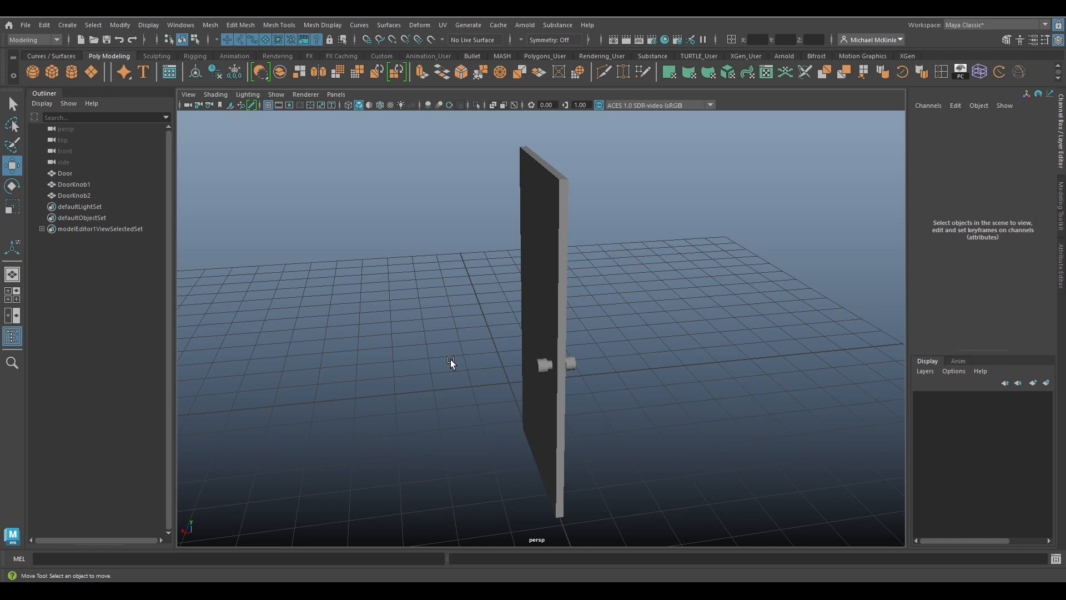
pyautogui.moveTo(454, 360); pyautogui.dragTo(670, 374)
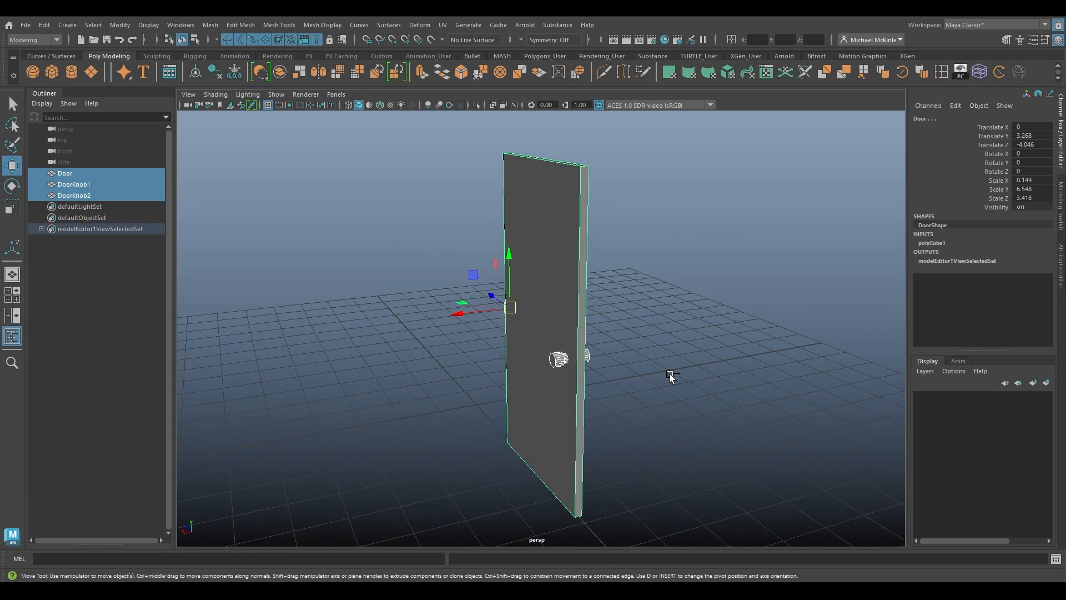
pyautogui.hotkey('ctrl', 'g')
pyautogui.keyDown('alt'); pyautogui.moveTo(607, 432); pyautogui.dragTo(647, 428); pyautogui.keyUp('alt')
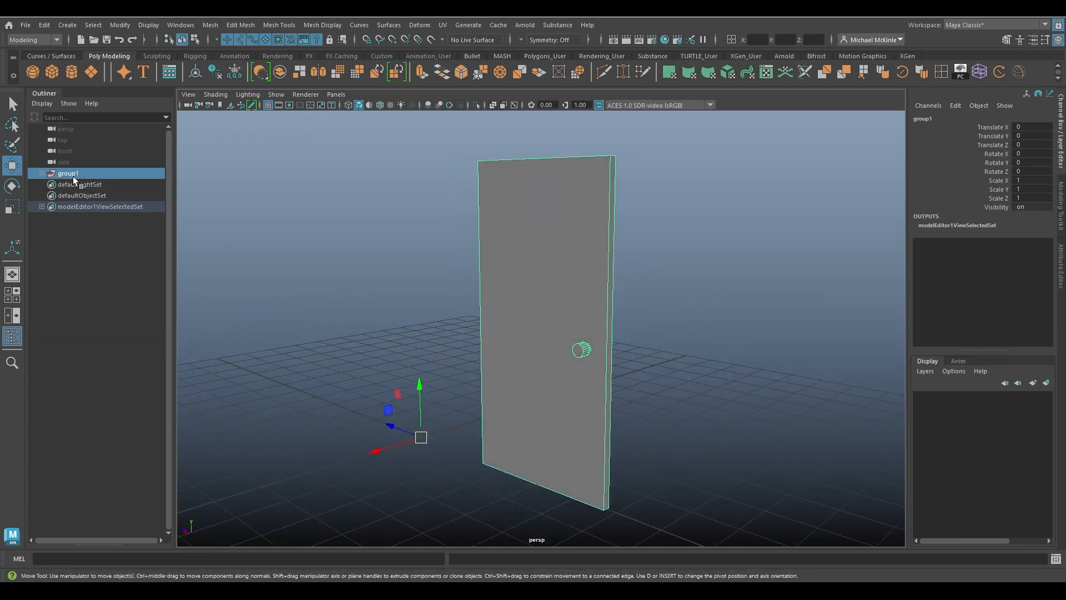
# Expand the new group and examine its members one by one, finishing with the group itself selected.
pyautogui.click(42, 173)
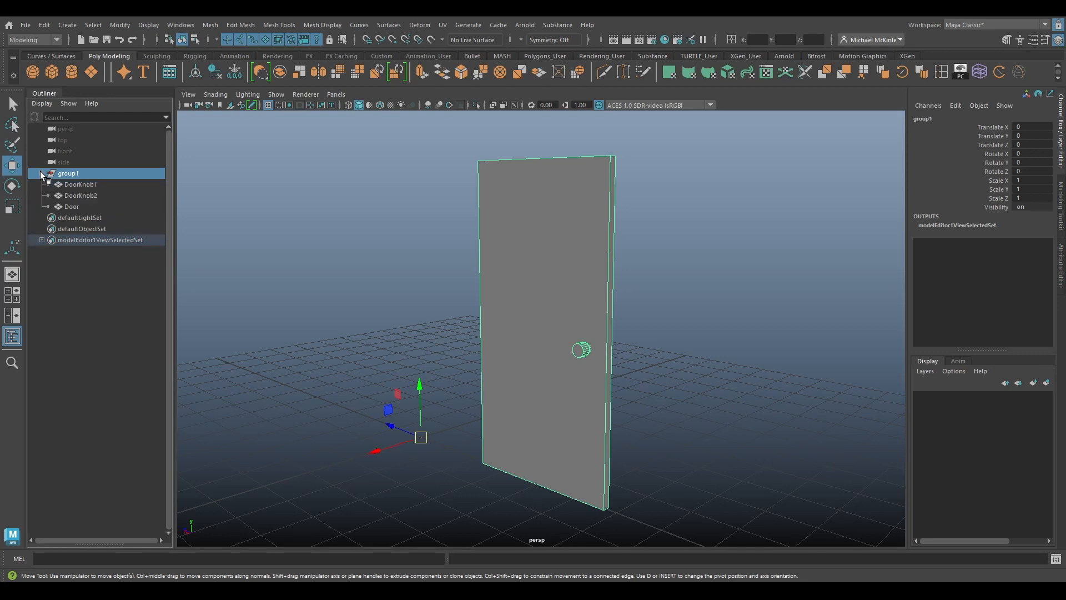
pyautogui.click(85, 187)
pyautogui.click(84, 198)
pyautogui.click(86, 206)
pyautogui.click(89, 195)
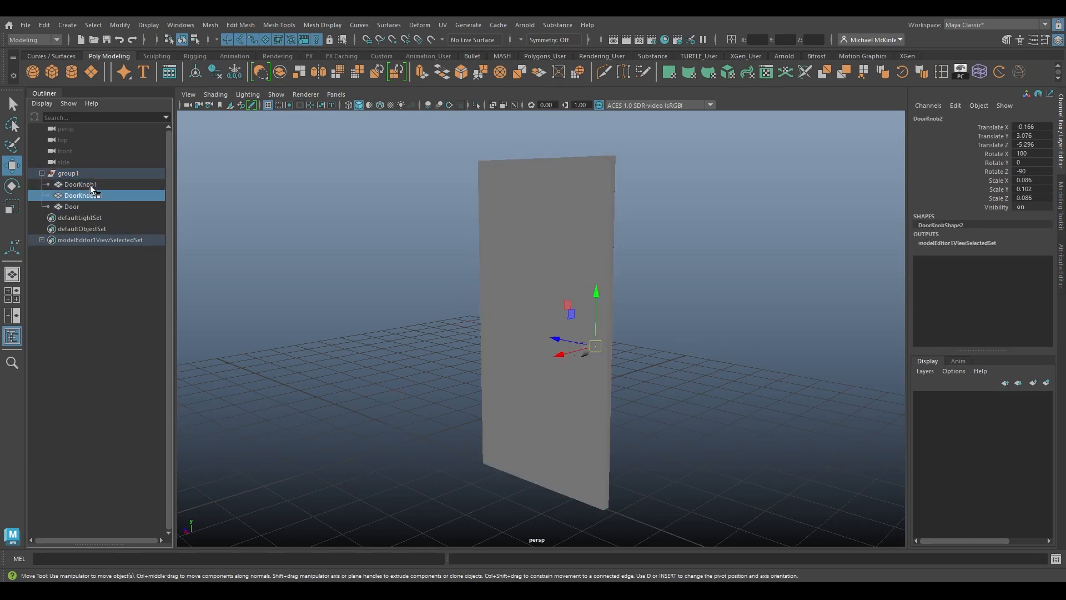
pyautogui.click(92, 187)
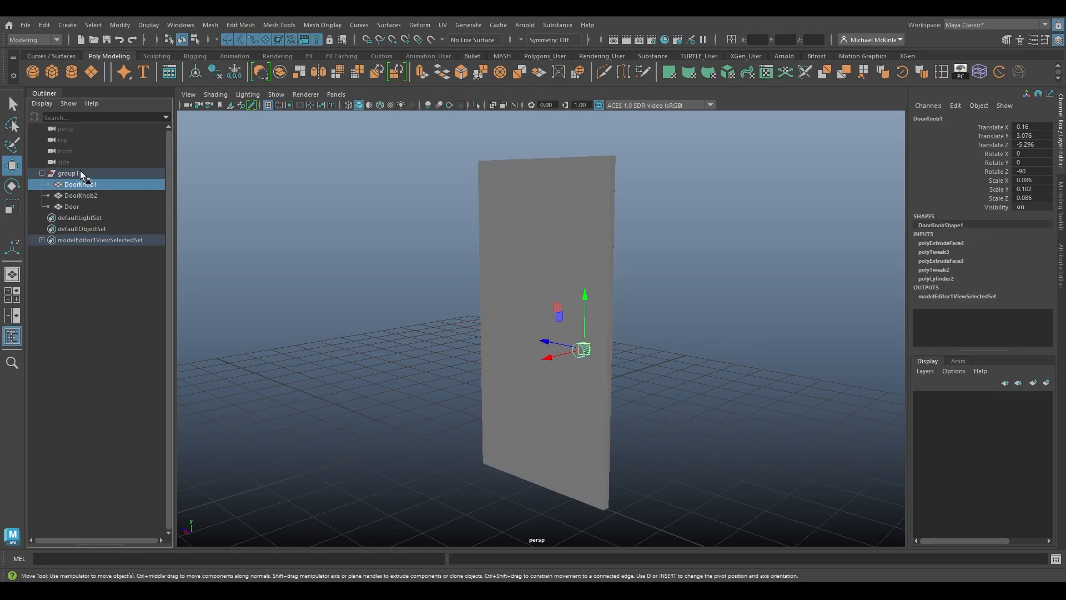
pyautogui.click(83, 172)
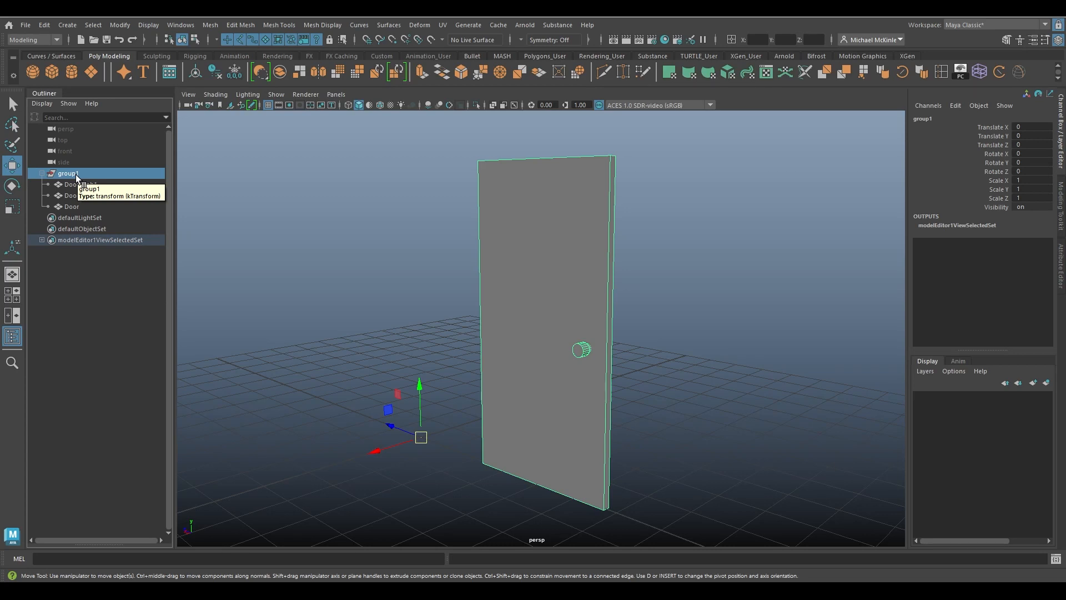
# Open the Node Editor beside the Outliner and graph the input and output connections of group1.
pyautogui.click(191, 25)
pyautogui.click(224, 170)
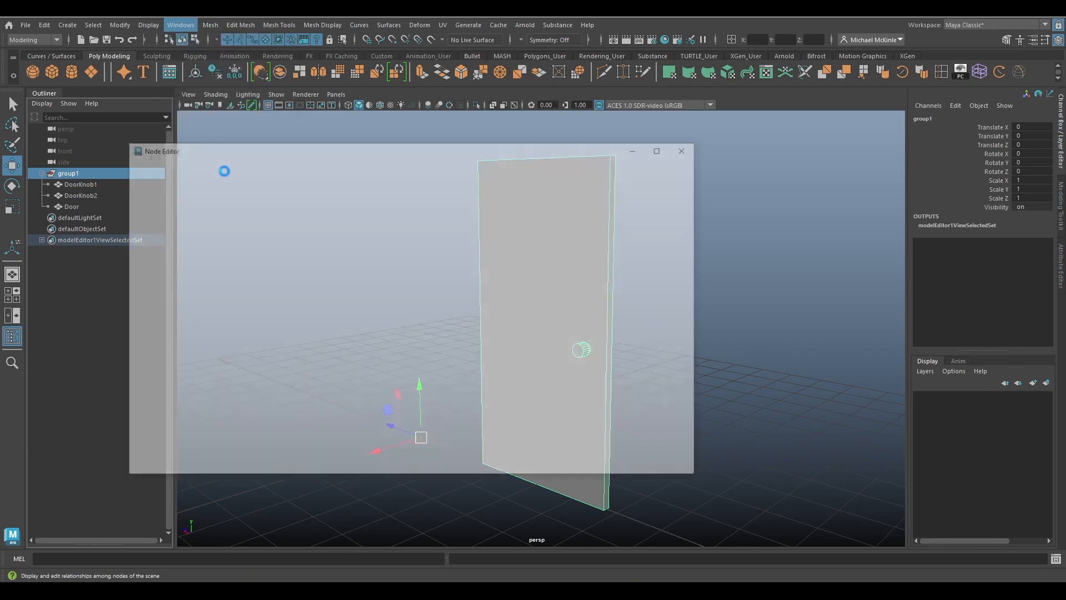
pyautogui.moveTo(311, 150); pyautogui.dragTo(623, 144)
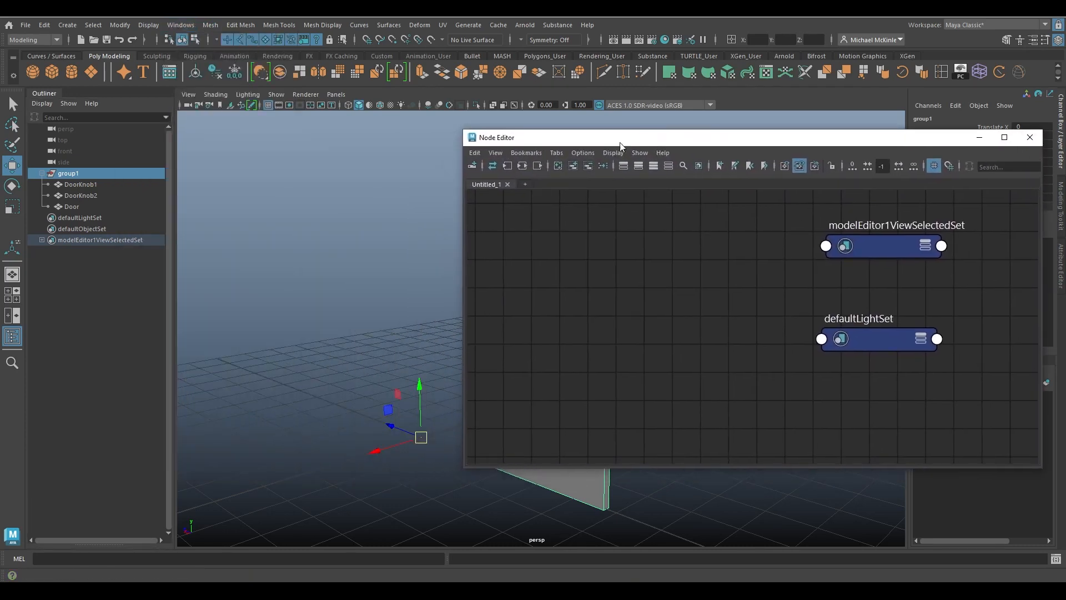
pyautogui.click(75, 174)
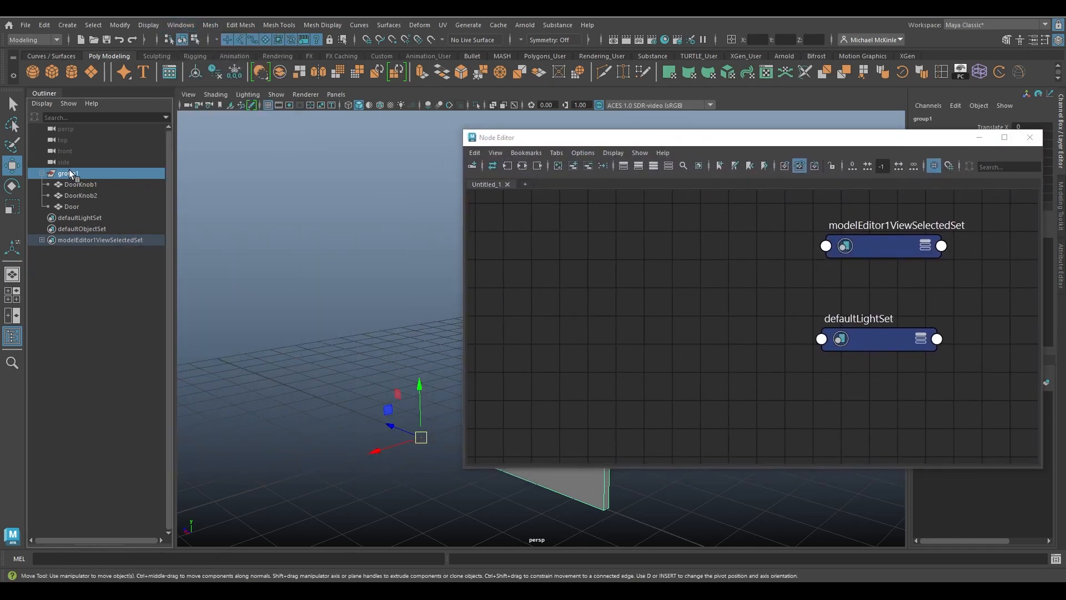
pyautogui.click(522, 167)
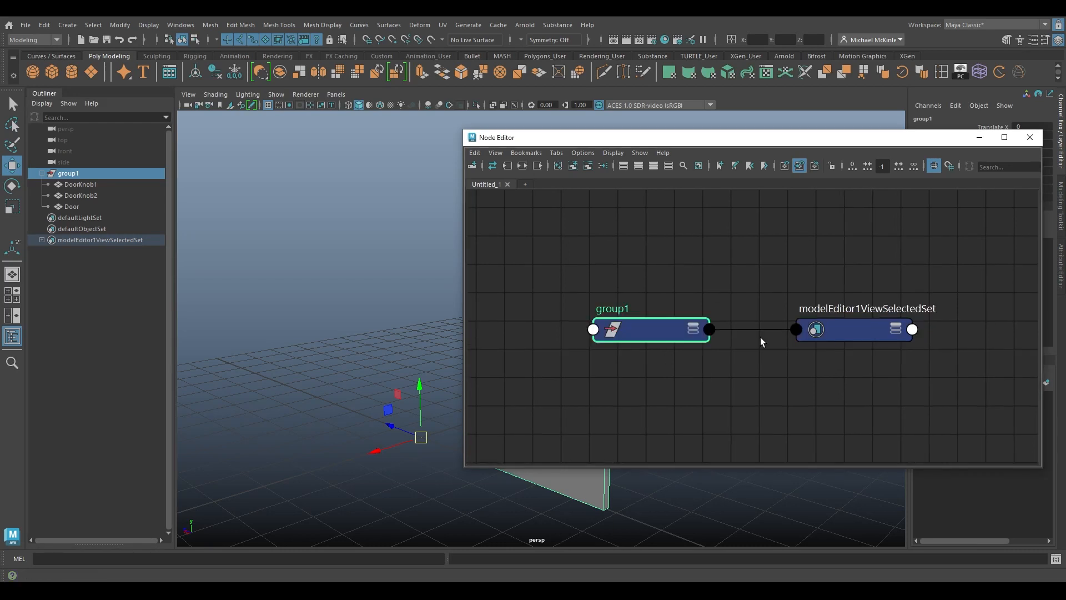
# Reposition the group1 node in the Node Editor graph and close the editor.
pyautogui.click(665, 316)
pyautogui.moveTo(665, 316); pyautogui.dragTo(635, 303)
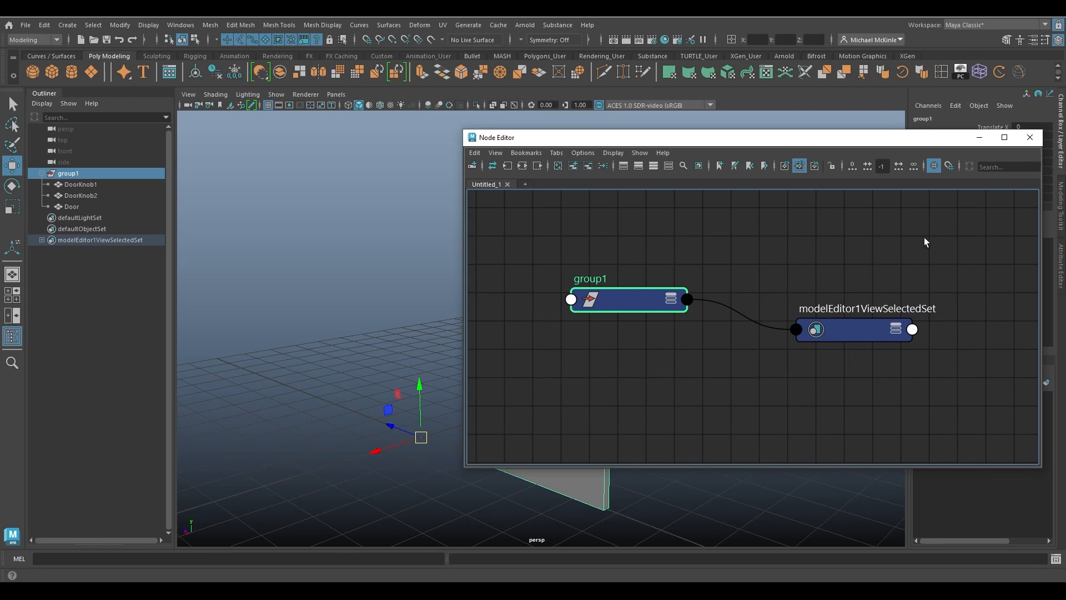
pyautogui.click(1031, 138)
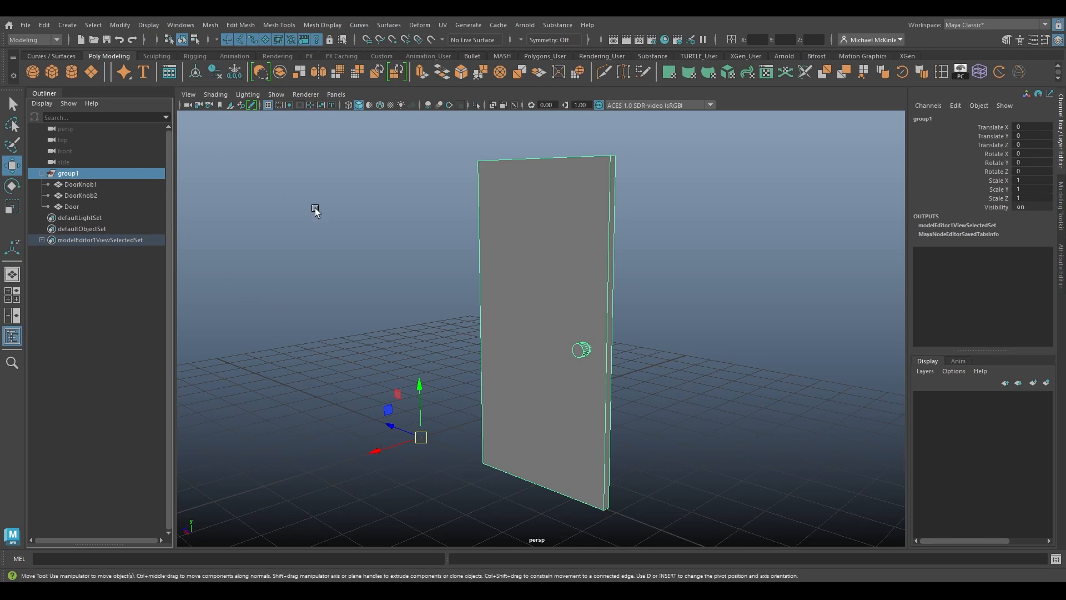
# Move the pivot point of group1 to the door's vertical edge opposite the knobs.
pyautogui.moveTo(522, 309)
pyautogui.keyDown('alt'); pyautogui.mouseDown()
pyautogui.moveTo(609, 338)
pyautogui.moveTo(511, 315)
pyautogui.mouseUp(); pyautogui.keyUp('alt')
pyautogui.keyDown('alt'); pyautogui.moveTo(512, 314); pyautogui.dragTo(521, 335, button='middle'); pyautogui.keyUp('alt')
pyautogui.keyDown('alt'); pyautogui.moveTo(524, 323); pyautogui.dragTo(554, 328, button='right'); pyautogui.keyUp('alt')
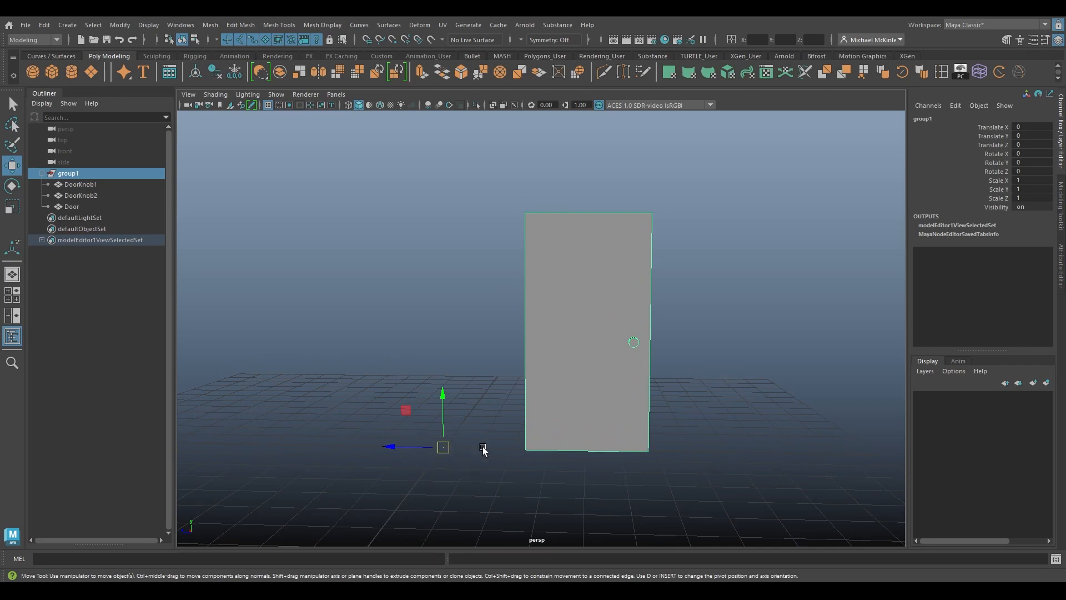
pyautogui.keyDown('alt'); pyautogui.moveTo(499, 400); pyautogui.dragTo(480, 387); pyautogui.keyUp('alt')
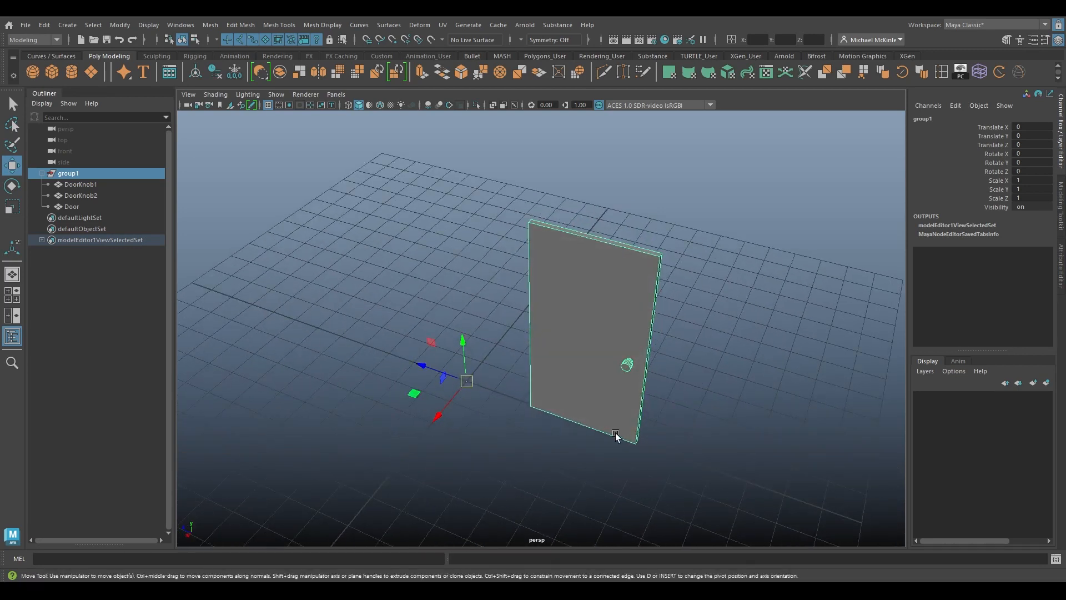
pyautogui.keyDown('alt'); pyautogui.moveTo(394, 427); pyautogui.dragTo(619, 395); pyautogui.keyUp('alt')
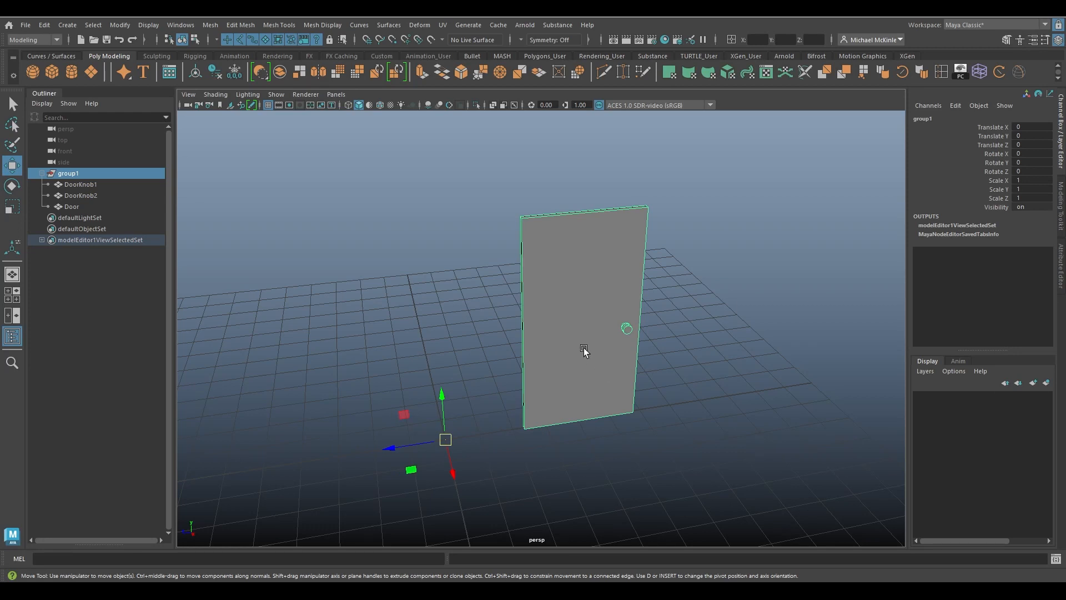
pyautogui.keyDown('alt'); pyautogui.moveTo(591, 379); pyautogui.dragTo(562, 364); pyautogui.keyUp('alt')
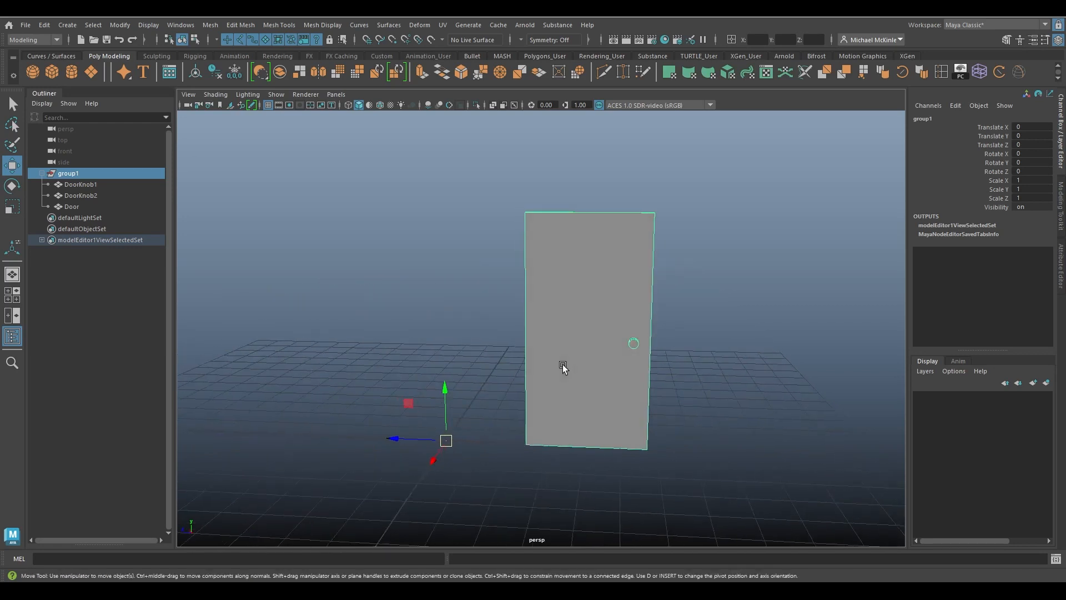
pyautogui.press('d')
pyautogui.moveTo(399, 389); pyautogui.dragTo(480, 285)
pyautogui.keyDown('alt'); pyautogui.moveTo(441, 327); pyautogui.dragTo(476, 333); pyautogui.keyUp('alt')
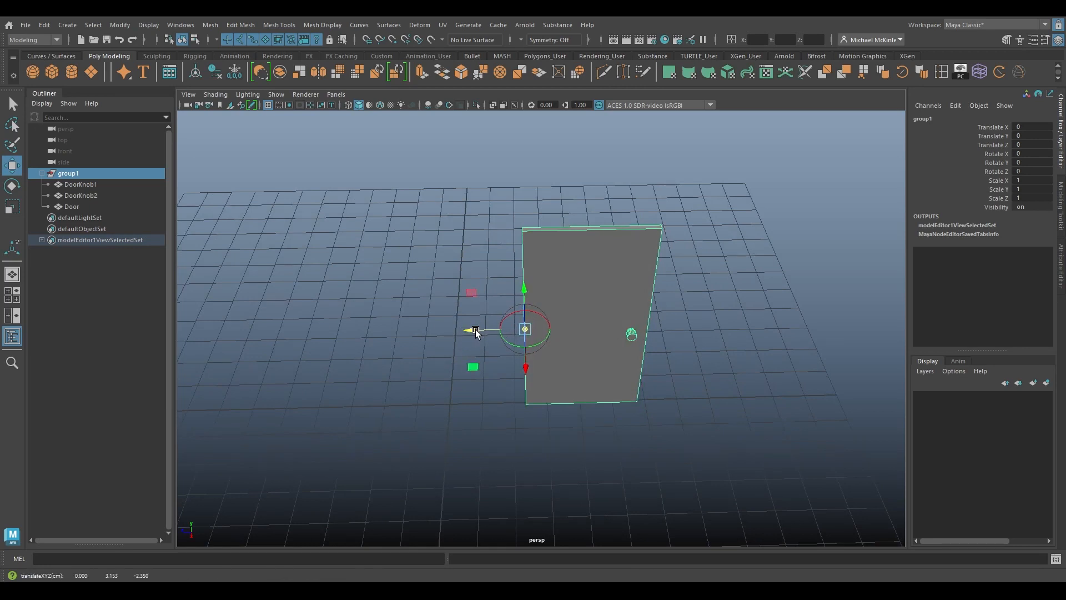
# Test-swing group1 about its relocated pivot with the Rotate tool and undo the rotation.
pyautogui.keyDown('alt'); pyautogui.moveTo(608, 403); pyautogui.dragTo(619, 364); pyautogui.keyUp('alt')
pyautogui.keyDown('alt'); pyautogui.moveTo(710, 368); pyautogui.dragTo(526, 361); pyautogui.keyUp('alt')
pyautogui.press('e')
pyautogui.hotkey('ctrl', 'z')
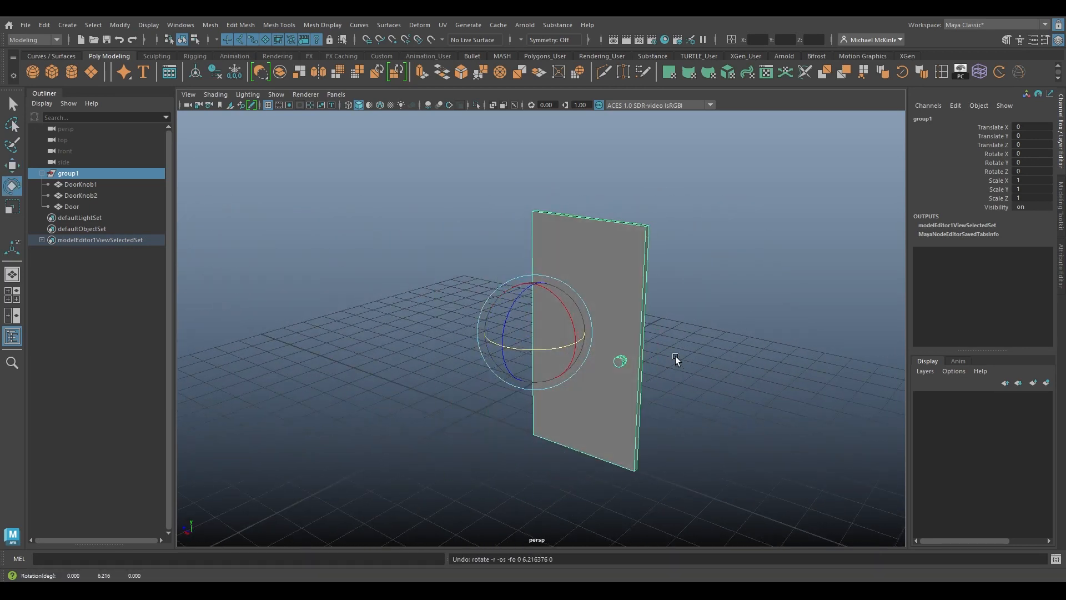
pyautogui.keyDown('alt'); pyautogui.moveTo(675, 356); pyautogui.dragTo(688, 366); pyautogui.keyUp('alt')
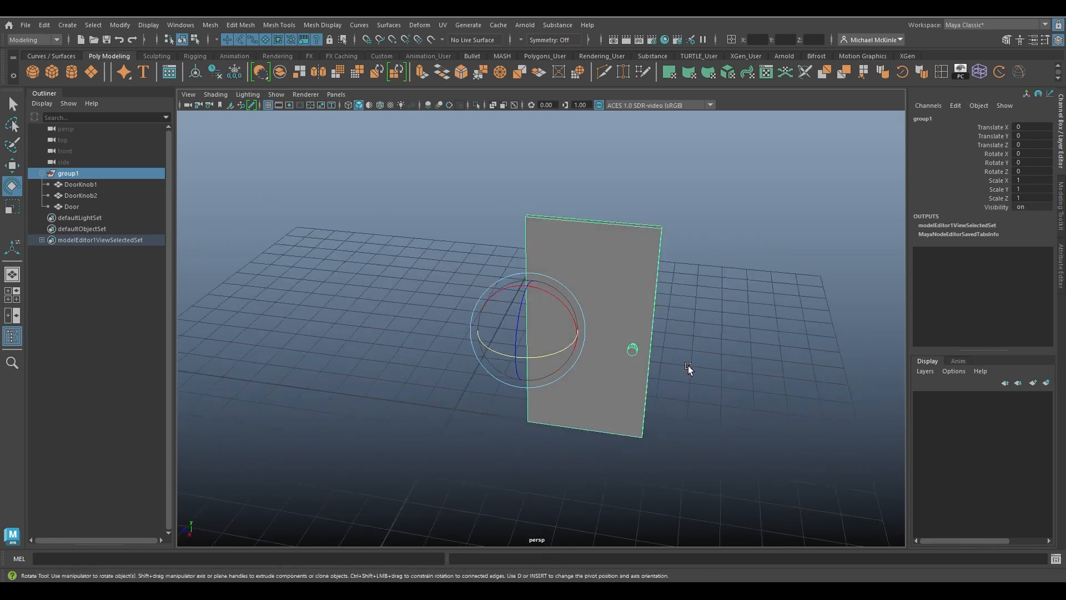
# Check each member of group1 by selecting DoorKnob1, DoorKnob2 and Door individually, finishing on Door.
pyautogui.press('w')
pyautogui.click(82, 184)
pyautogui.click(85, 195)
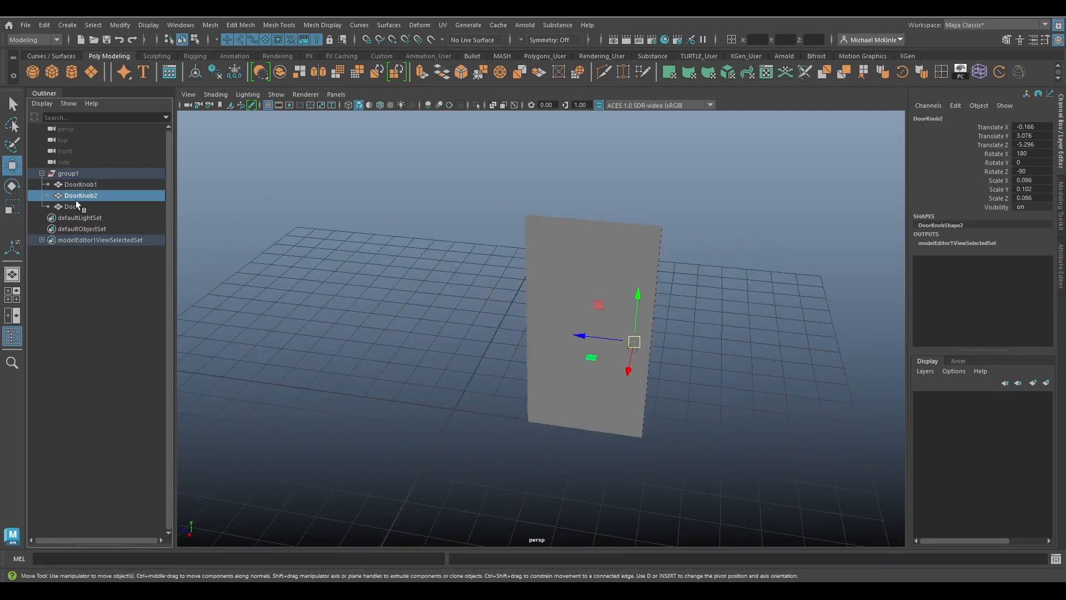
pyautogui.click(76, 206)
pyautogui.click(78, 183)
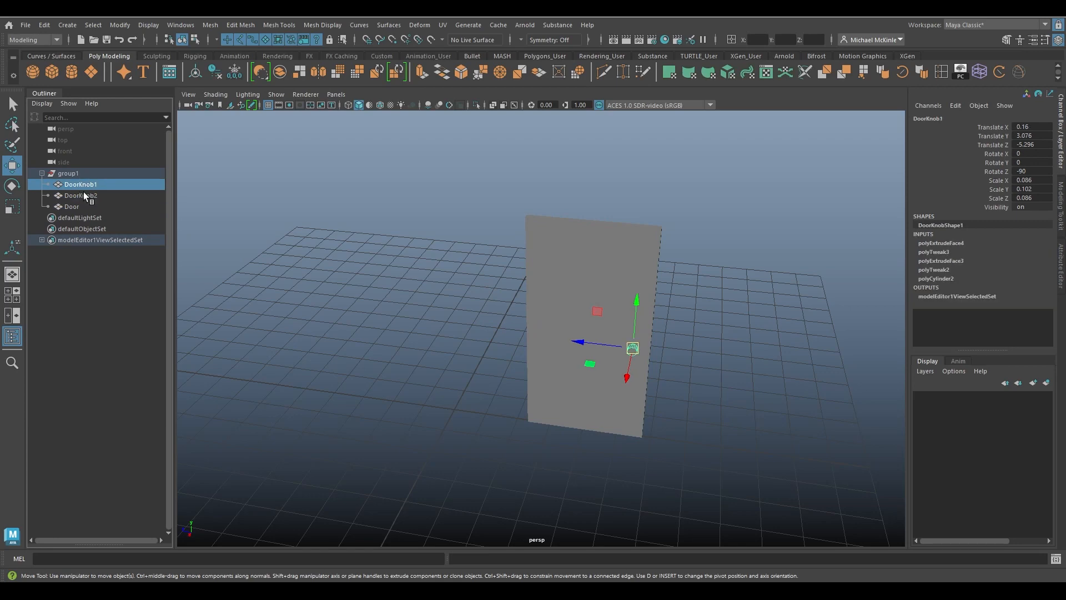
pyautogui.click(83, 194)
pyautogui.click(74, 206)
# Move Door about 3.47 units in X away from the knobs, and move DoorKnob2 separately in the opposite direction.
pyautogui.keyDown('alt'); pyautogui.moveTo(546, 264); pyautogui.dragTo(460, 302); pyautogui.keyUp('alt')
pyautogui.moveTo(505, 327); pyautogui.dragTo(382, 353)
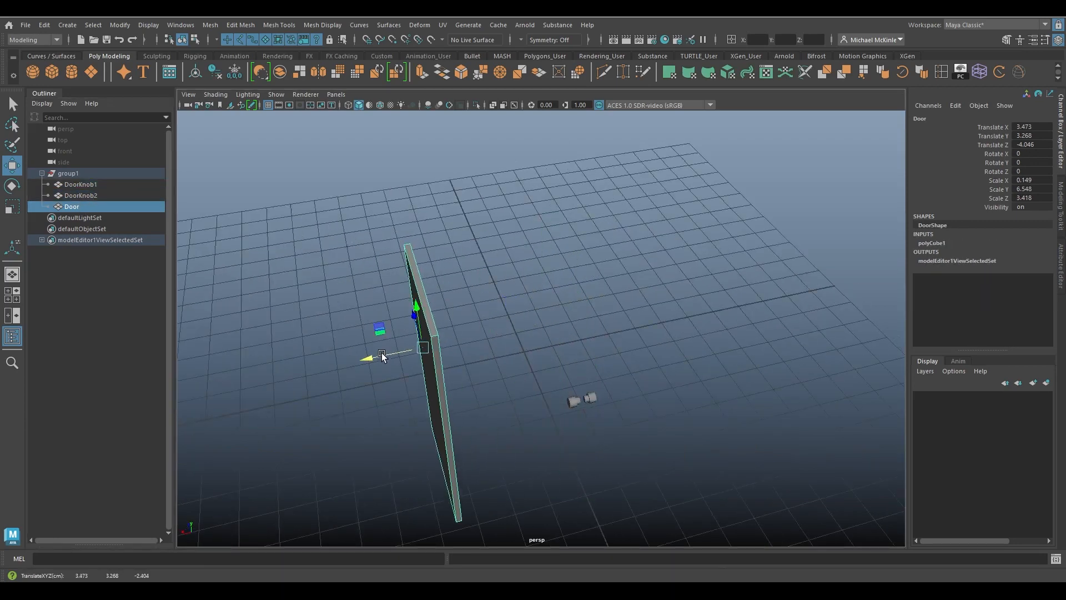
pyautogui.click(592, 397)
pyautogui.moveTo(540, 380); pyautogui.dragTo(599, 308)
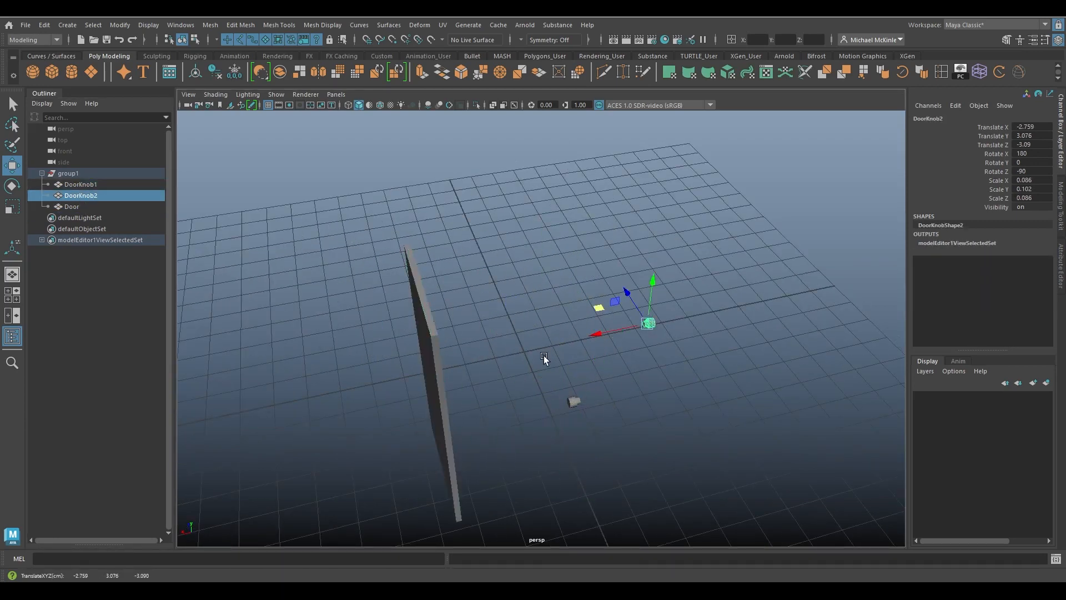
pyautogui.click(622, 376)
# Select group1 and move it so the separated door and both knobs travel together.
pyautogui.keyDown('alt'); pyautogui.moveTo(636, 380); pyautogui.dragTo(657, 385); pyautogui.keyUp('alt')
pyautogui.click(83, 174)
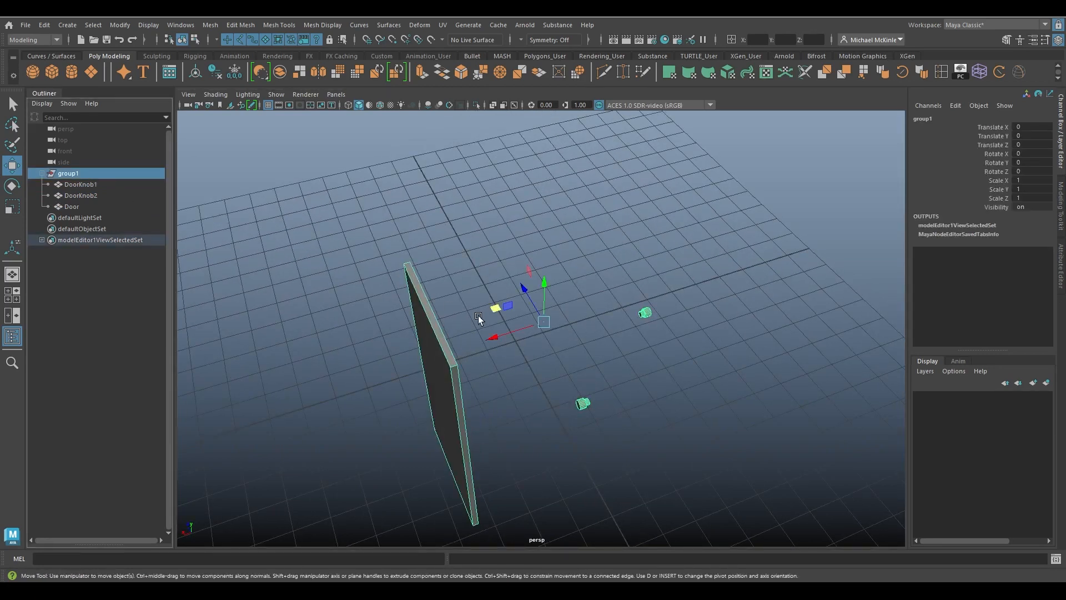
pyautogui.moveTo(525, 290); pyautogui.dragTo(515, 243)
pyautogui.keyDown('alt'); pyautogui.moveTo(644, 356); pyautogui.dragTo(656, 331); pyautogui.keyUp('alt')
# Undo the moves of group1, DoorKnob2 and Door to reassemble the door.
pyautogui.hotkey('ctrl', 'z')
pyautogui.hotkey('ctrl', 'z')
pyautogui.hotkey('ctrl', 'z')
pyautogui.hotkey('ctrl', 'z')
pyautogui.hotkey('ctrl', 'z')
pyautogui.hotkey('ctrl', 'z')
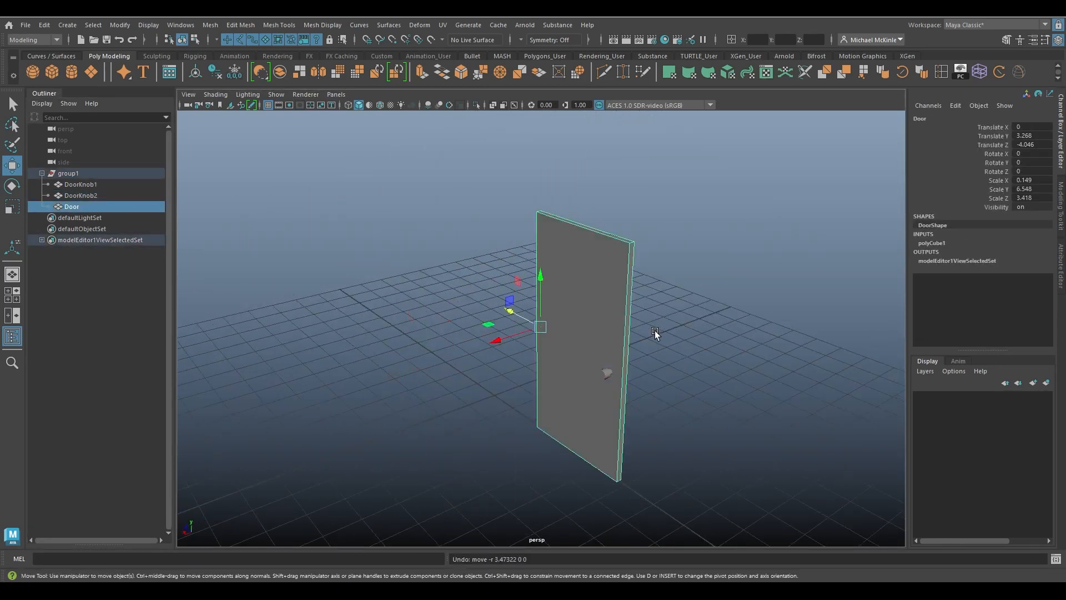
pyautogui.hotkey('ctrl', 'z')
# Move group1 as one assembly with the Move tool and undo that move.
pyautogui.click(101, 176)
pyautogui.keyDown('alt'); pyautogui.moveTo(550, 281); pyautogui.dragTo(580, 252); pyautogui.keyUp('alt')
pyautogui.moveTo(485, 300); pyautogui.dragTo(556, 346)
pyautogui.hotkey('ctrl', 'z')
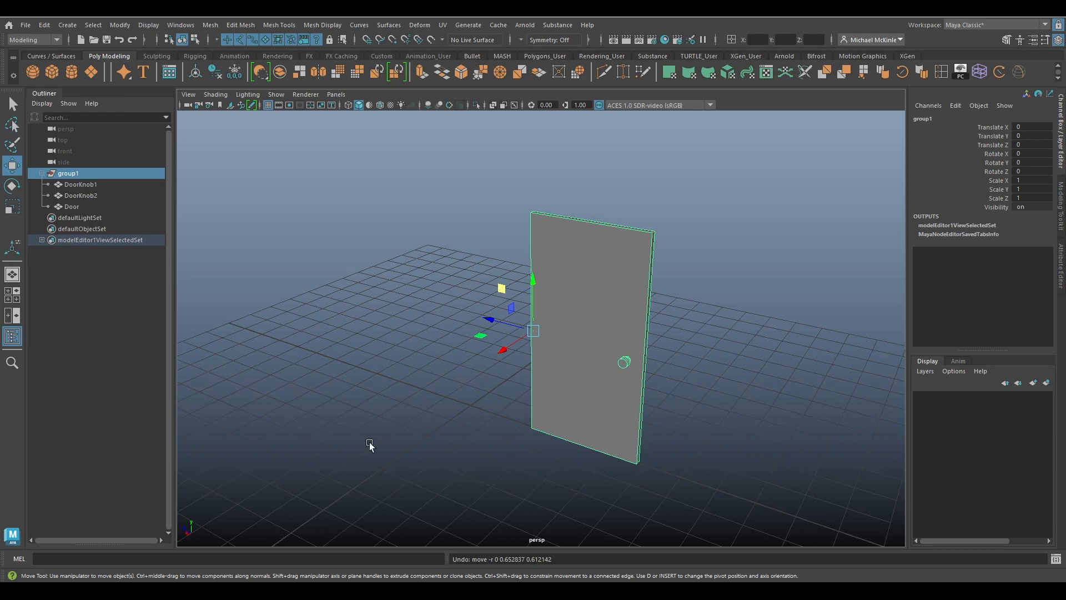
pyautogui.keyDown('alt'); pyautogui.moveTo(701, 381); pyautogui.dragTo(694, 355); pyautogui.keyUp('alt')
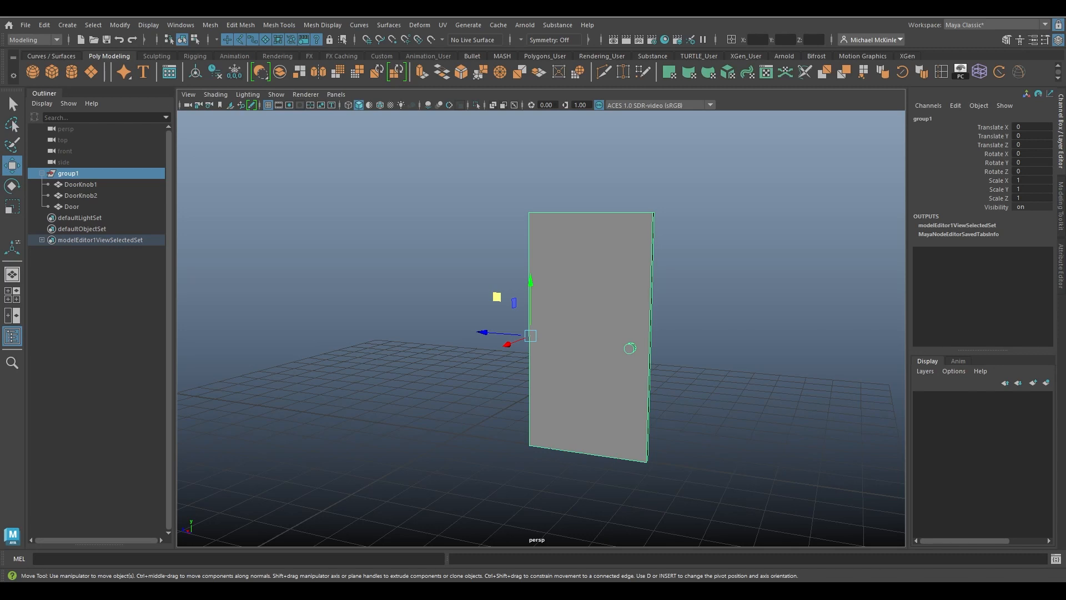
# Create an empty group with nothing selected in the scene.
pyautogui.click(345, 352)
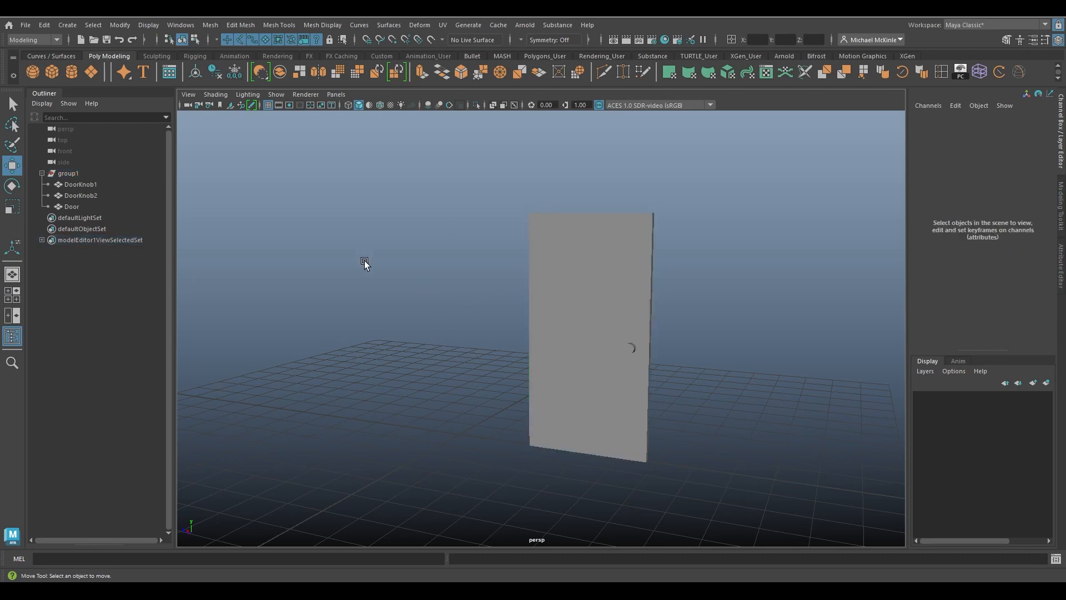
pyautogui.hotkey('ctrl', 'g')
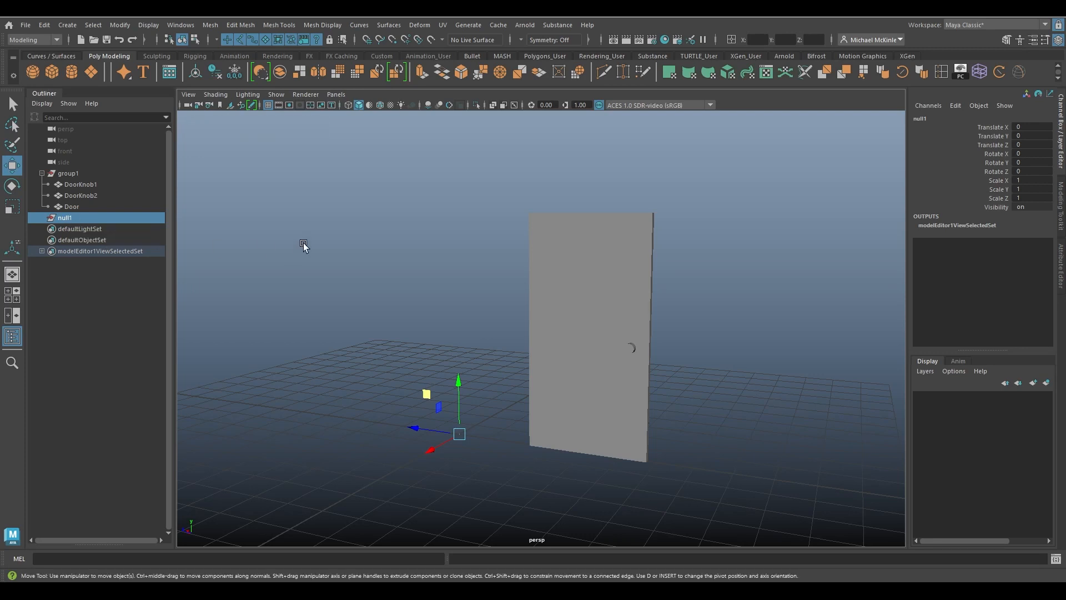
pyautogui.click(307, 247)
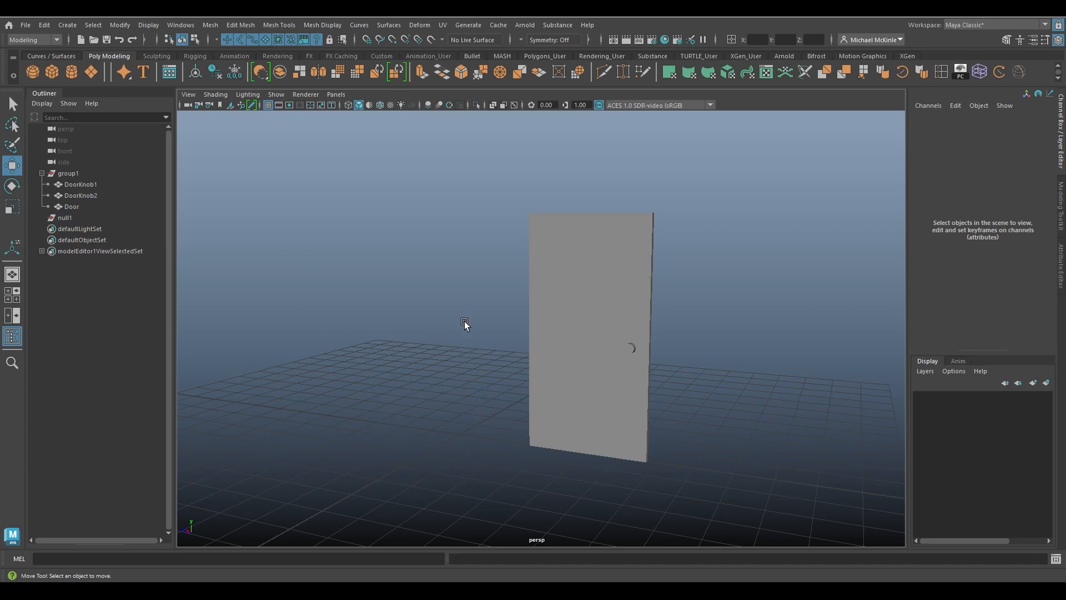
# Compare Door with the empty null1 group and delete null1.
pyautogui.click(62, 207)
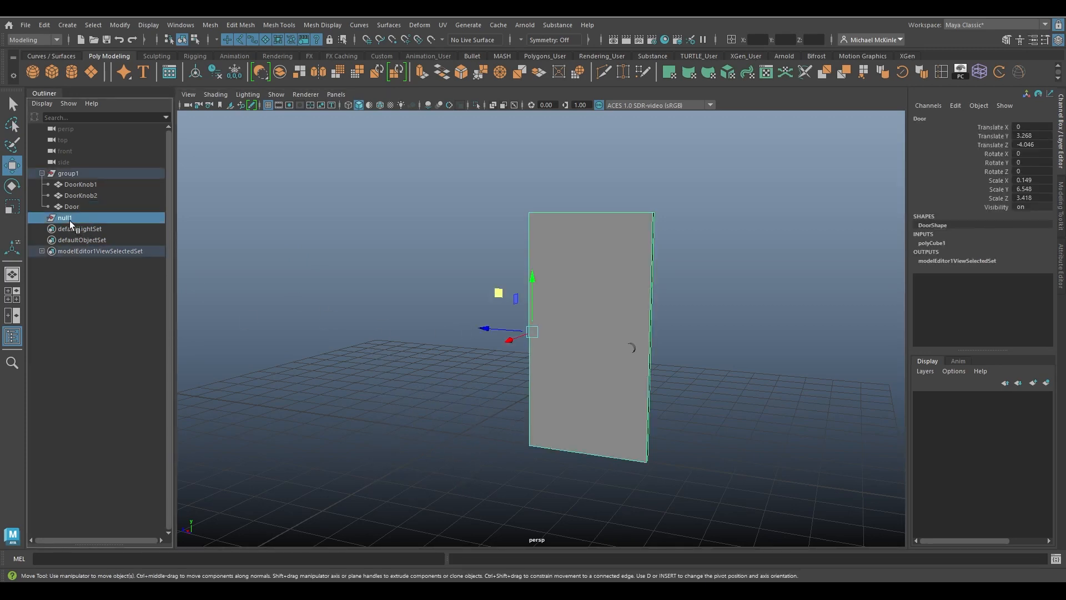
pyautogui.click(69, 218)
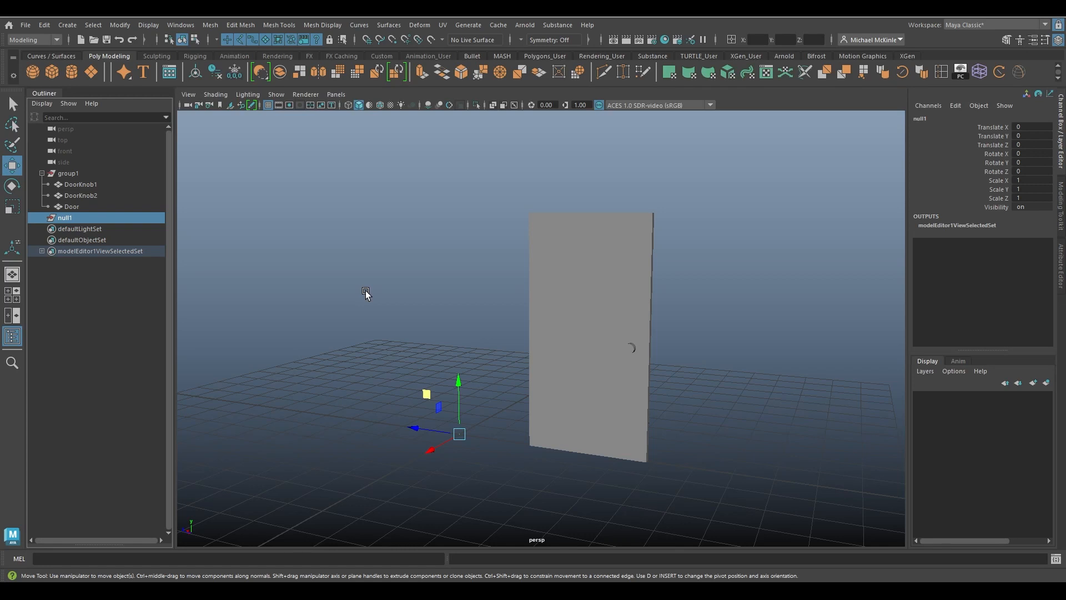
pyautogui.press('Delete')
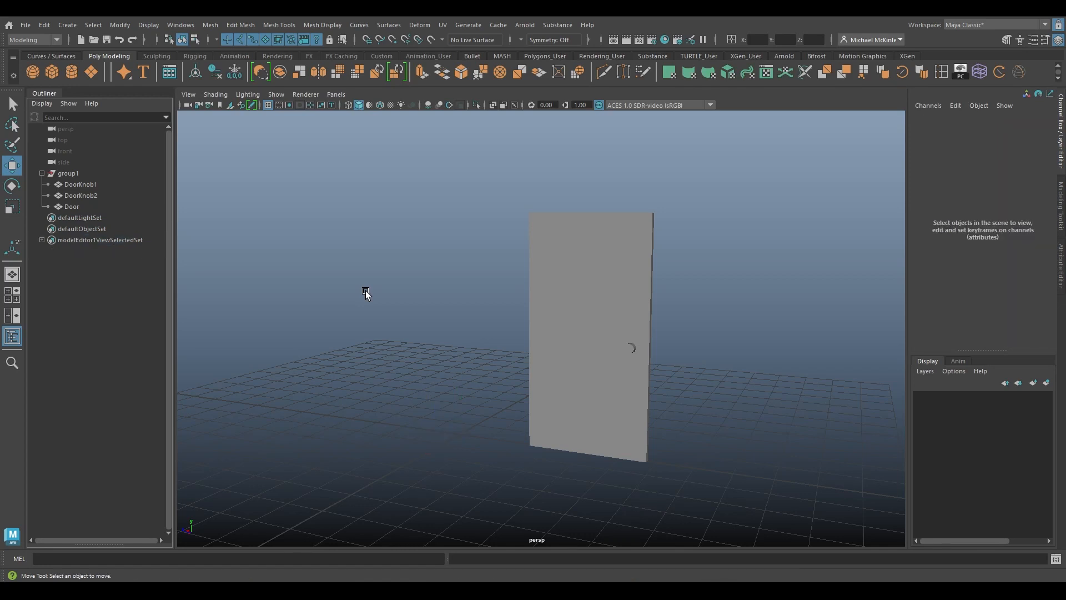
# Delete group1 together with the door and both knobs to clear the scene.
pyautogui.moveTo(423, 243); pyautogui.dragTo(538, 338)
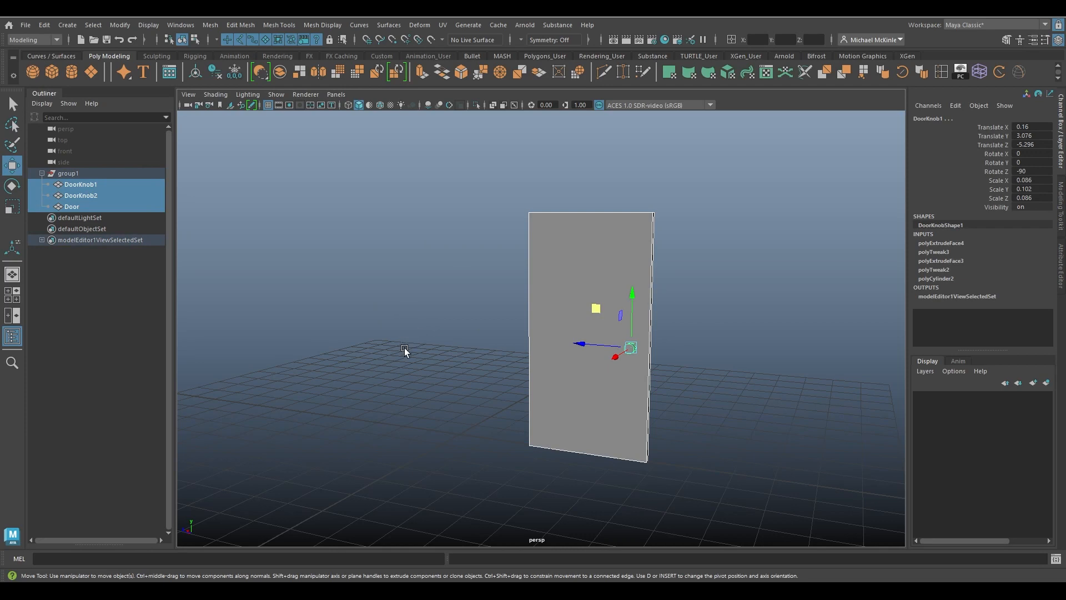
pyautogui.click(75, 174)
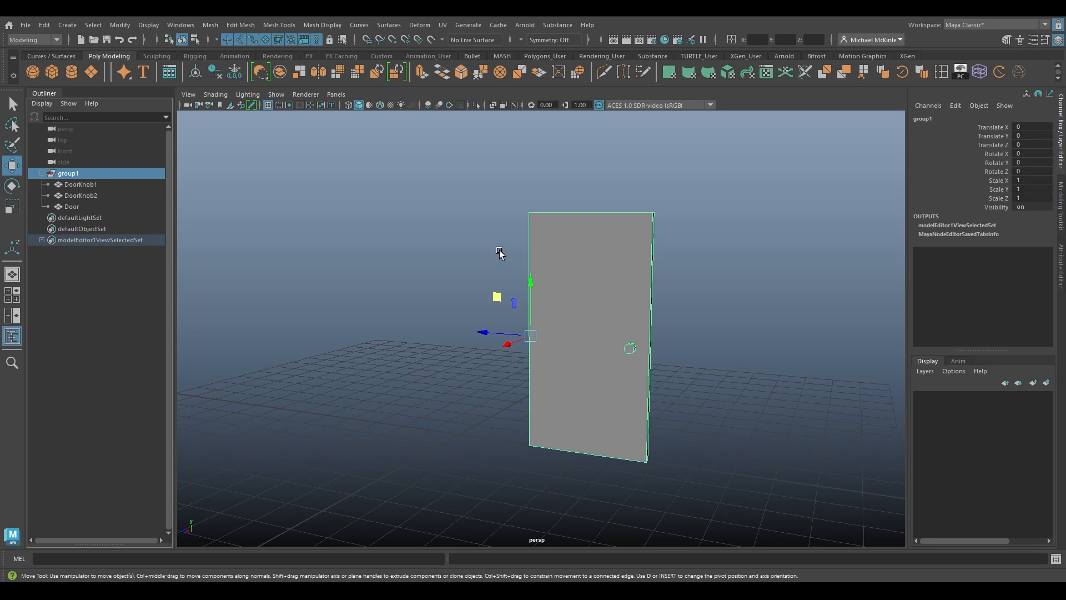
pyautogui.keyDown('alt'); pyautogui.moveTo(565, 238); pyautogui.dragTo(695, 274); pyautogui.keyUp('alt')
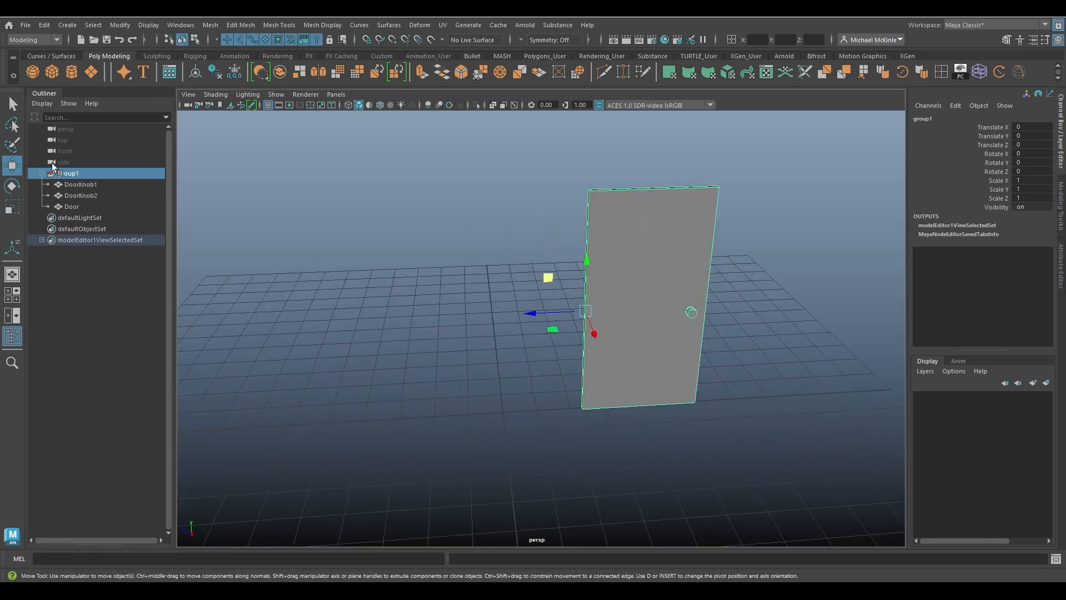
pyautogui.press('Delete')
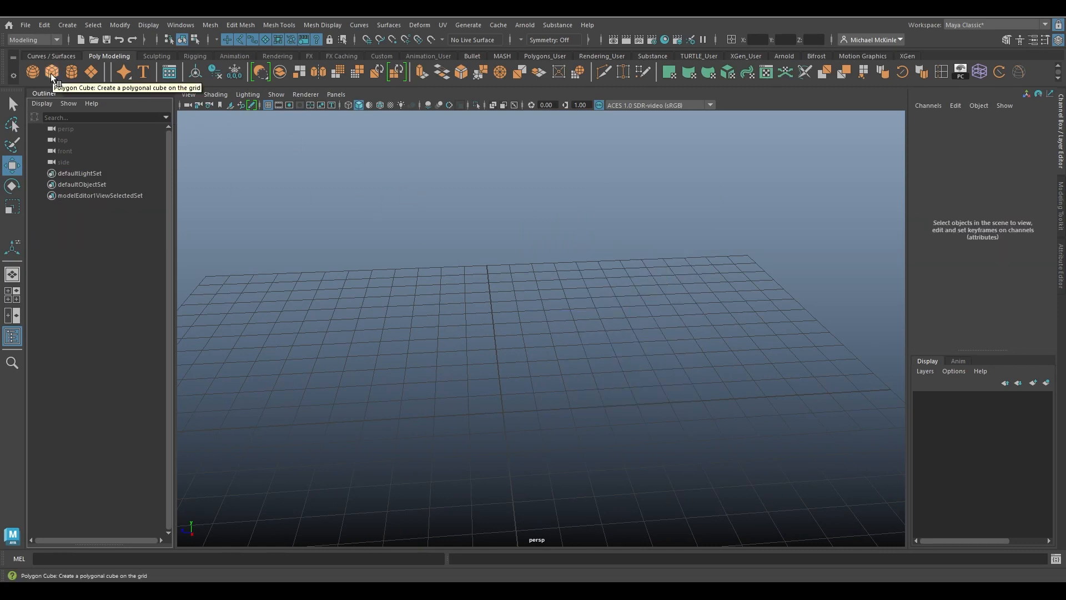
# Create a polygon cylinder, stretch it to a Y scale of about 4, and move it to about -4.17 in Z.
pyautogui.click(71, 71)
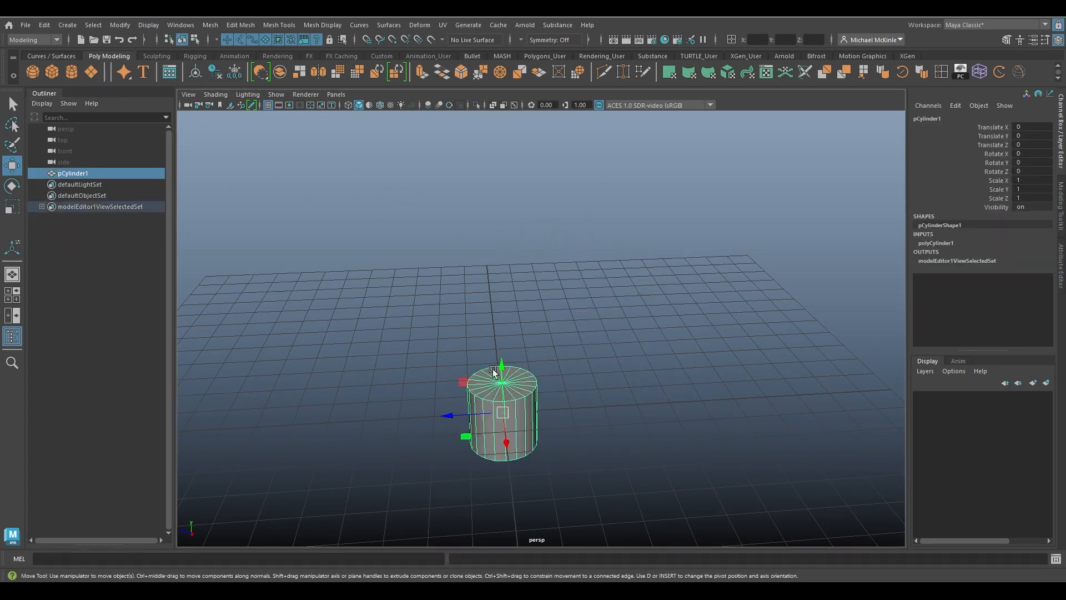
pyautogui.press('r')
pyautogui.moveTo(501, 361); pyautogui.dragTo(497, 222)
pyautogui.press('w')
pyautogui.keyDown('alt'); pyautogui.moveTo(551, 328); pyautogui.dragTo(558, 292, button='middle'); pyautogui.keyUp('alt')
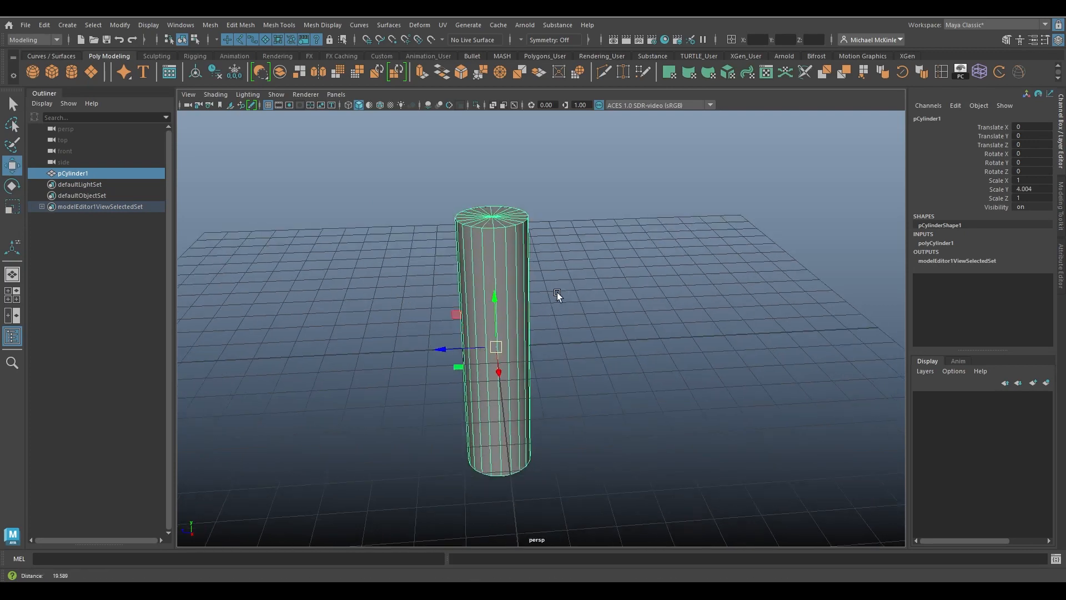
pyautogui.keyDown('alt'); pyautogui.moveTo(558, 292); pyautogui.dragTo(577, 336); pyautogui.keyUp('alt')
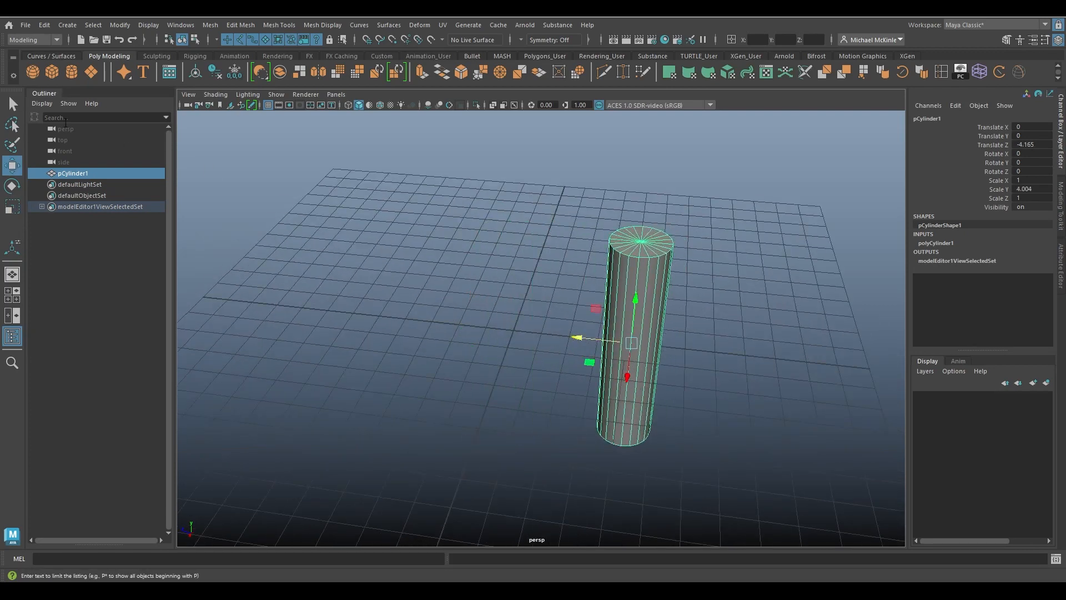
# Create a polygon cube beside the cylinder, scaled about 1.87 × 1 × 3.05 and tilted about -38.7° in X.
pyautogui.click(51, 72)
pyautogui.moveTo(522, 334); pyautogui.dragTo(350, 295)
pyautogui.press('r')
pyautogui.keyDown('alt'); pyautogui.moveTo(422, 335); pyautogui.dragTo(509, 300); pyautogui.keyUp('alt')
pyautogui.press('e')
pyautogui.press('w')
pyautogui.keyDown('alt'); pyautogui.moveTo(565, 267); pyautogui.dragTo(588, 367); pyautogui.keyUp('alt')
pyautogui.press('r')
pyautogui.press('w')
pyautogui.click(469, 247)
pyautogui.keyDown('alt'); pyautogui.moveTo(469, 248); pyautogui.dragTo(604, 245); pyautogui.keyUp('alt')
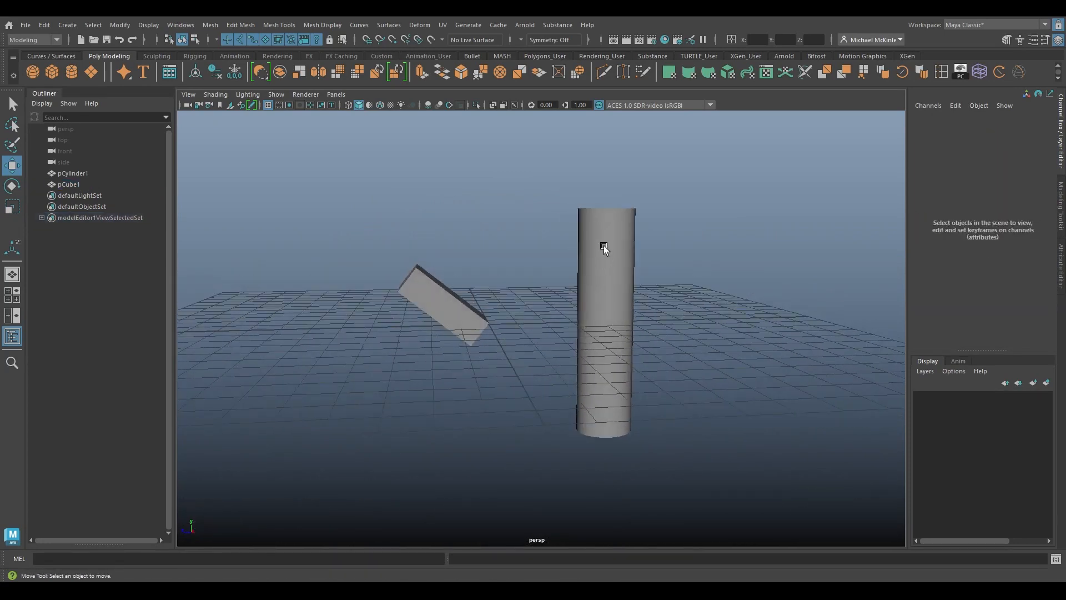
# Select the cylinder and add the cube to the selection, then parent the cylinder to the cube.
pyautogui.click(607, 358)
pyautogui.keyDown('alt'); pyautogui.moveTo(530, 301); pyautogui.dragTo(514, 319); pyautogui.keyUp('alt')
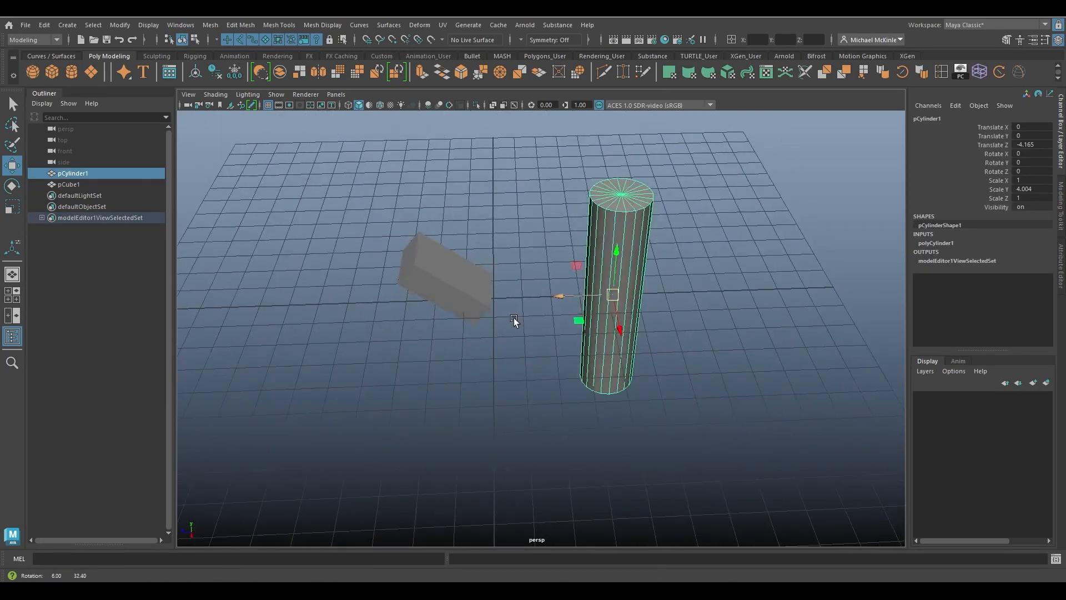
pyautogui.keyDown('shift'); pyautogui.click(433, 265); pyautogui.keyUp('shift')
pyautogui.keyDown('alt'); pyautogui.moveTo(528, 384); pyautogui.dragTo(518, 383); pyautogui.keyUp('alt')
pyautogui.press('p')
# Rotate the parent cube about its X axis to test the parenting, and undo the rotation.
pyautogui.click(482, 291)
pyautogui.keyDown('alt'); pyautogui.moveTo(528, 347); pyautogui.dragTo(575, 311); pyautogui.keyUp('alt')
pyautogui.press('e')
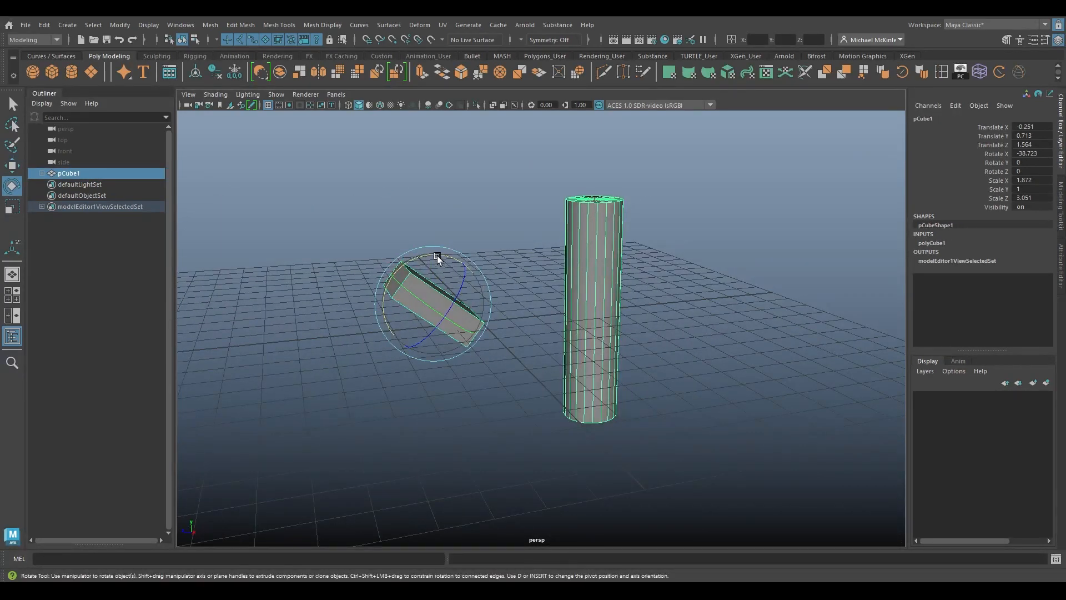
pyautogui.moveTo(440, 262); pyautogui.dragTo(385, 379)
pyautogui.hotkey('ctrl', 'z')
pyautogui.press('w')
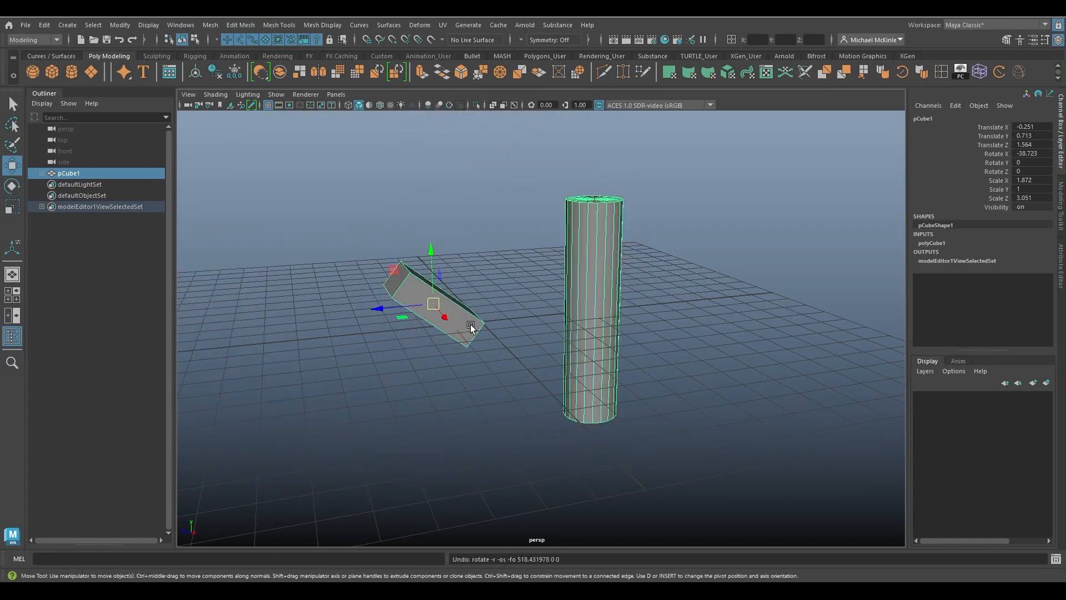
# Select the parented cylinder and rotate it as a test, and undo the rotation.
pyautogui.keyDown('alt'); pyautogui.moveTo(443, 243); pyautogui.dragTo(622, 265); pyautogui.keyUp('alt')
pyautogui.click(621, 265)
pyautogui.keyDown('alt'); pyautogui.moveTo(660, 387); pyautogui.dragTo(643, 305); pyautogui.keyUp('alt')
pyautogui.press('e')
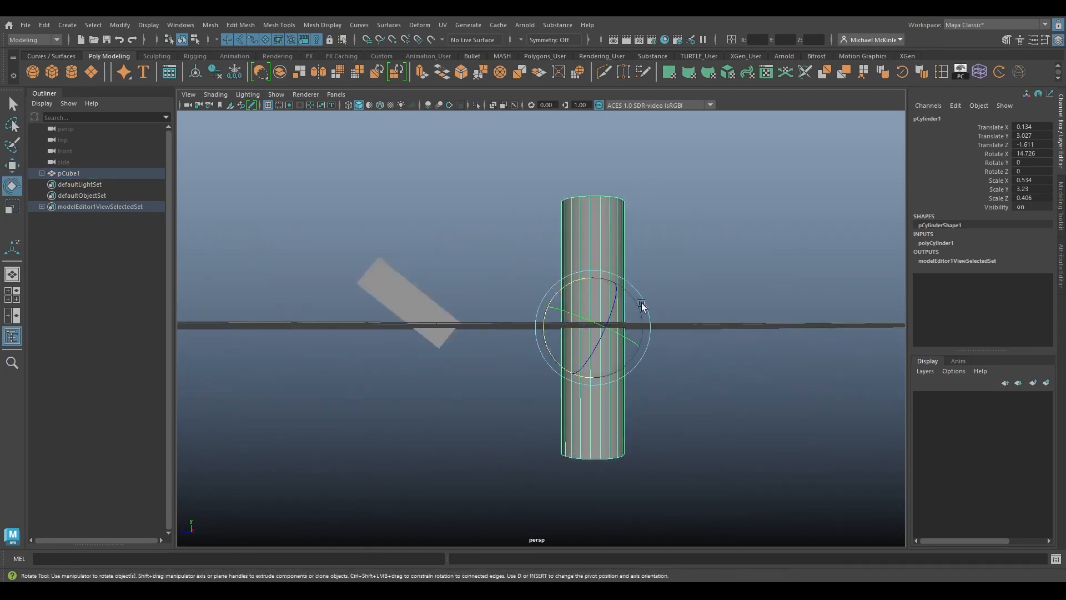
pyautogui.moveTo(567, 291); pyautogui.dragTo(408, 339)
pyautogui.press('w')
# Compare the transform values of the parent cube and its child cylinder, and undo the parenting.
pyautogui.click(469, 269)
pyautogui.keyDown('alt'); pyautogui.moveTo(468, 270); pyautogui.dragTo(533, 359); pyautogui.keyUp('alt')
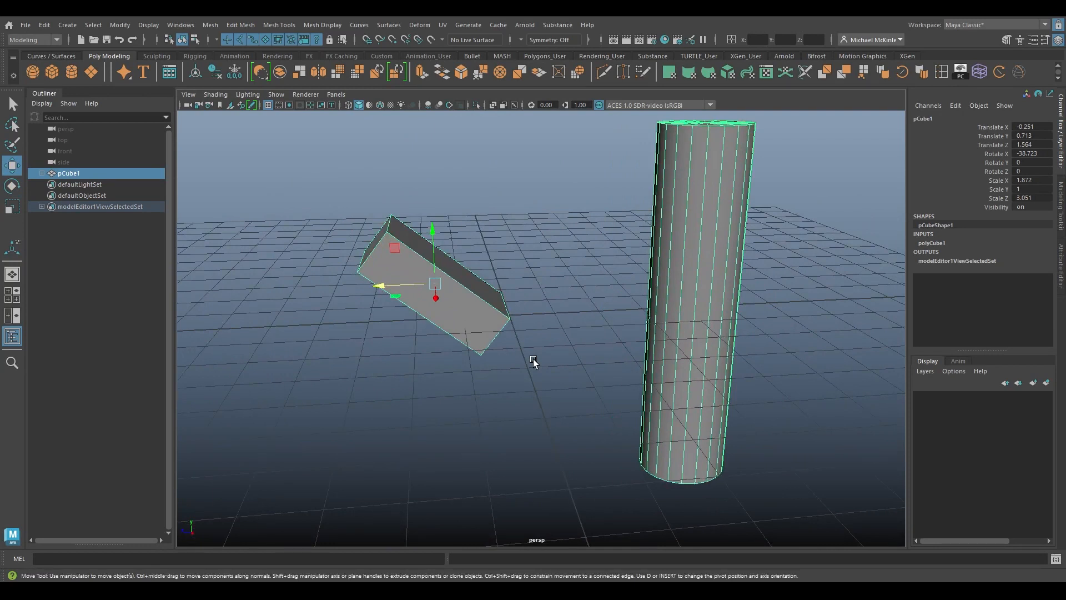
pyautogui.click(683, 292)
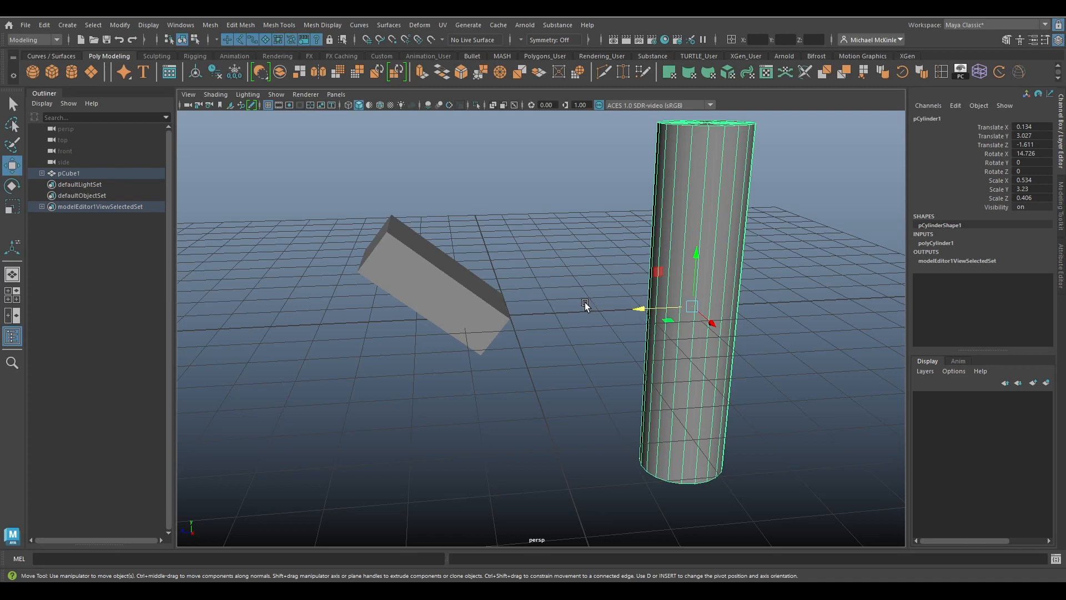
pyautogui.click(500, 291)
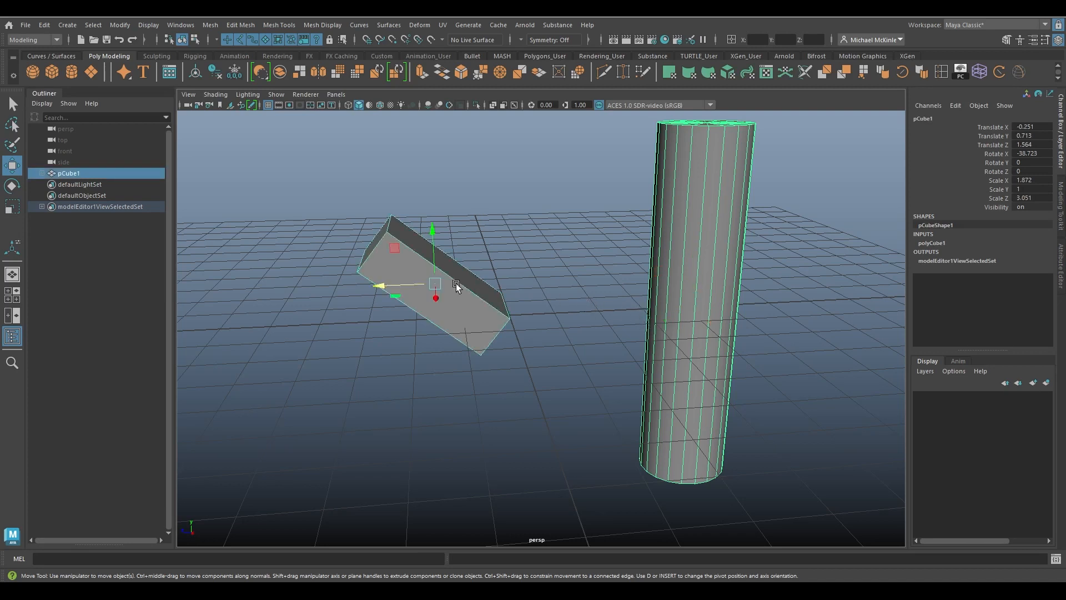
pyautogui.click(661, 242)
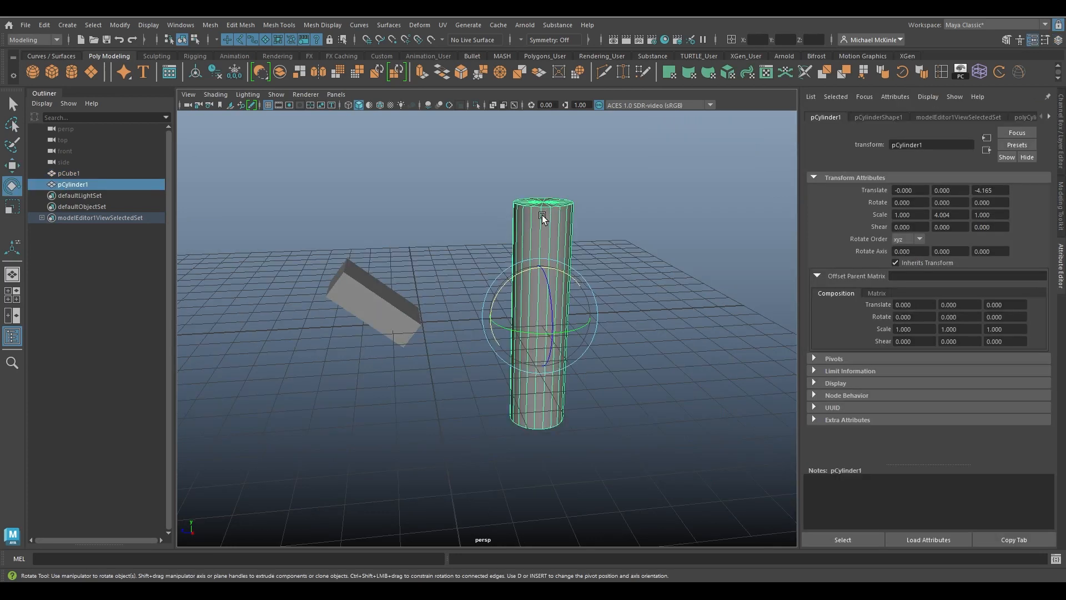
# Switch to the channel values and compare the translate, rotate and scale values of the unparented cube and cylinder.
pyautogui.press('w')
pyautogui.click(381, 281)
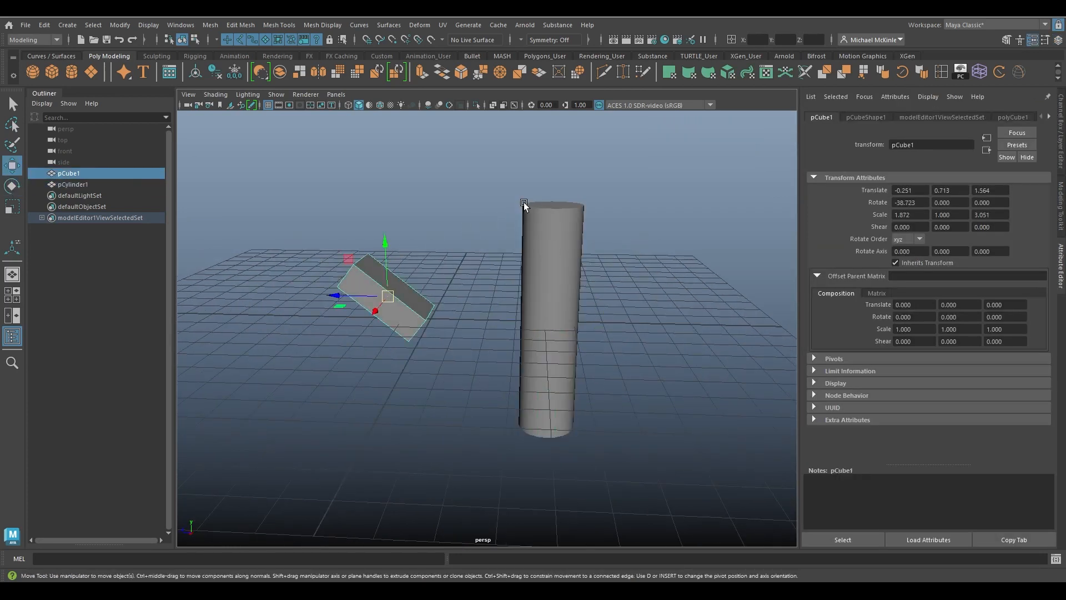
pyautogui.click(561, 232)
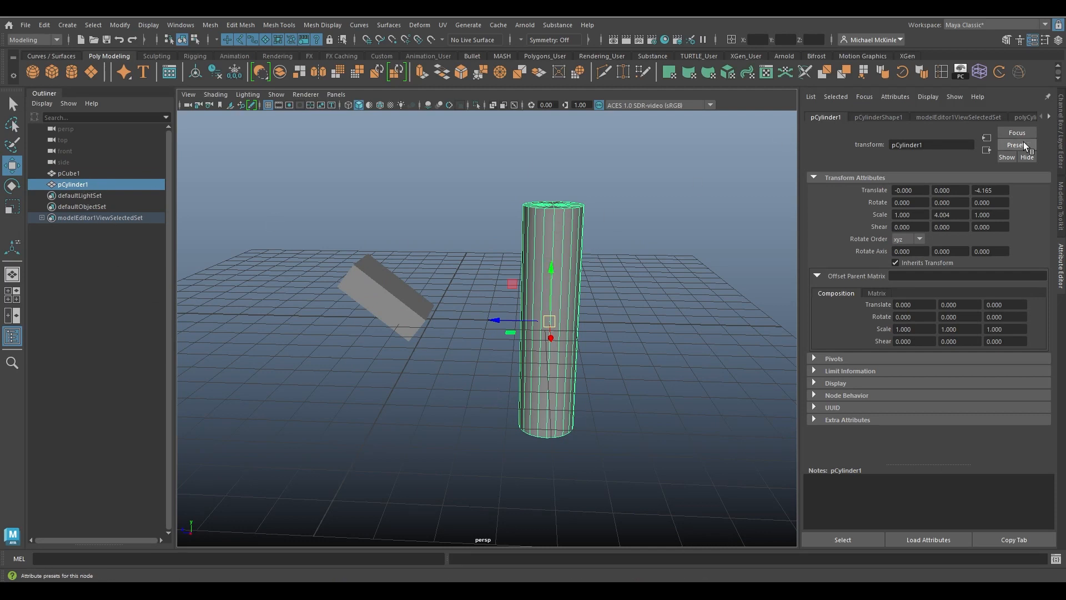
pyautogui.click(1060, 129)
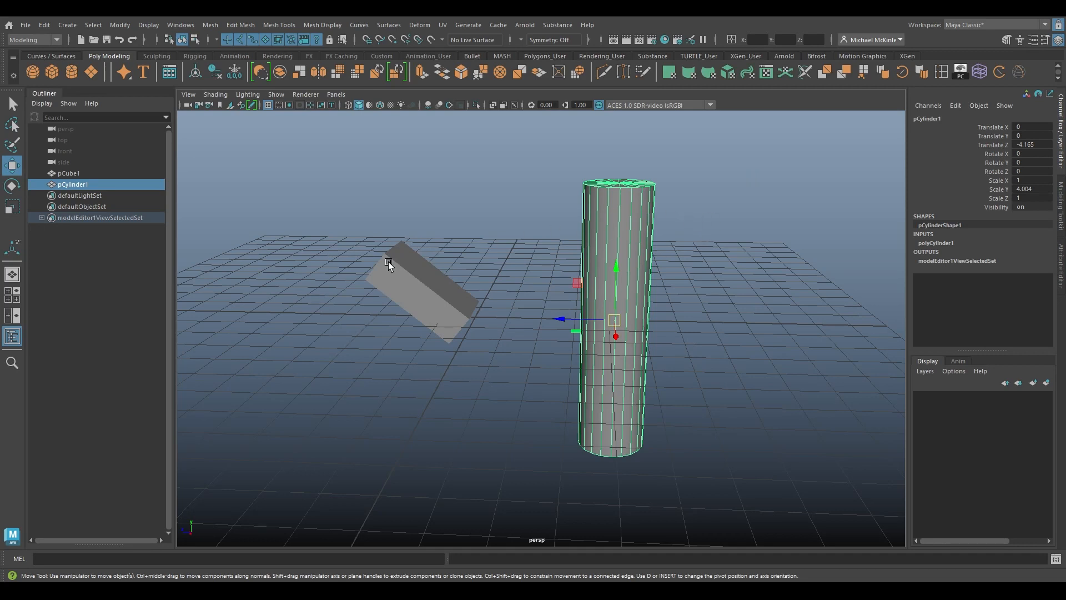
pyautogui.click(444, 298)
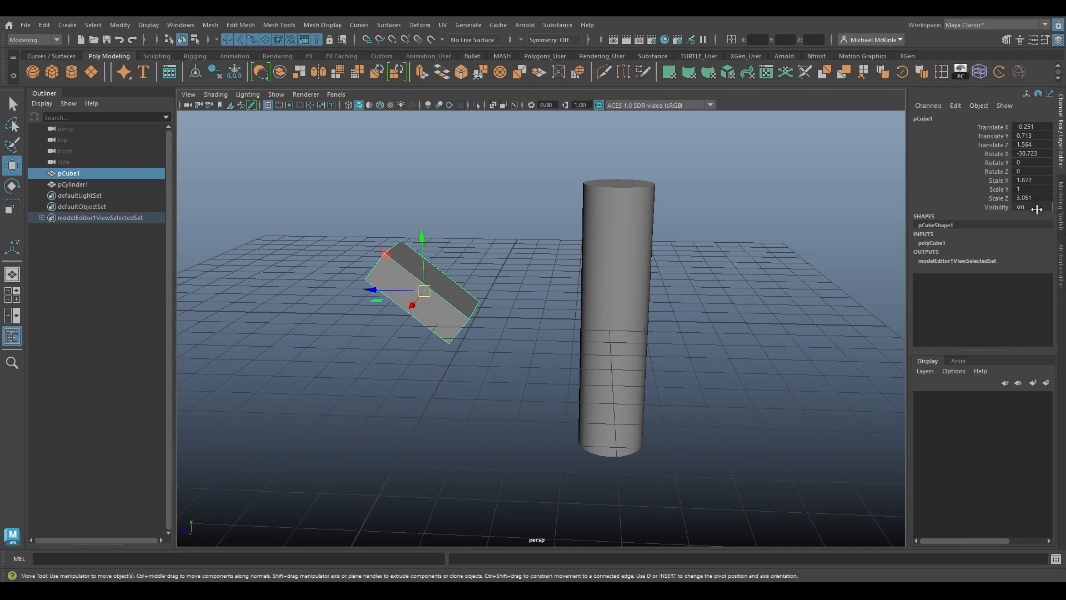
pyautogui.click(621, 245)
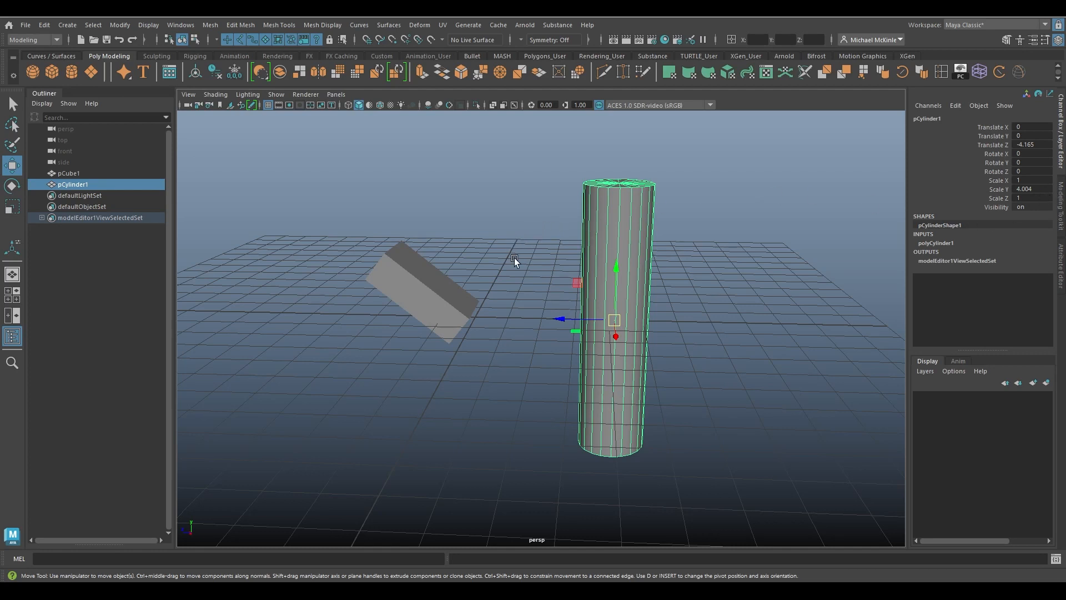
pyautogui.click(412, 284)
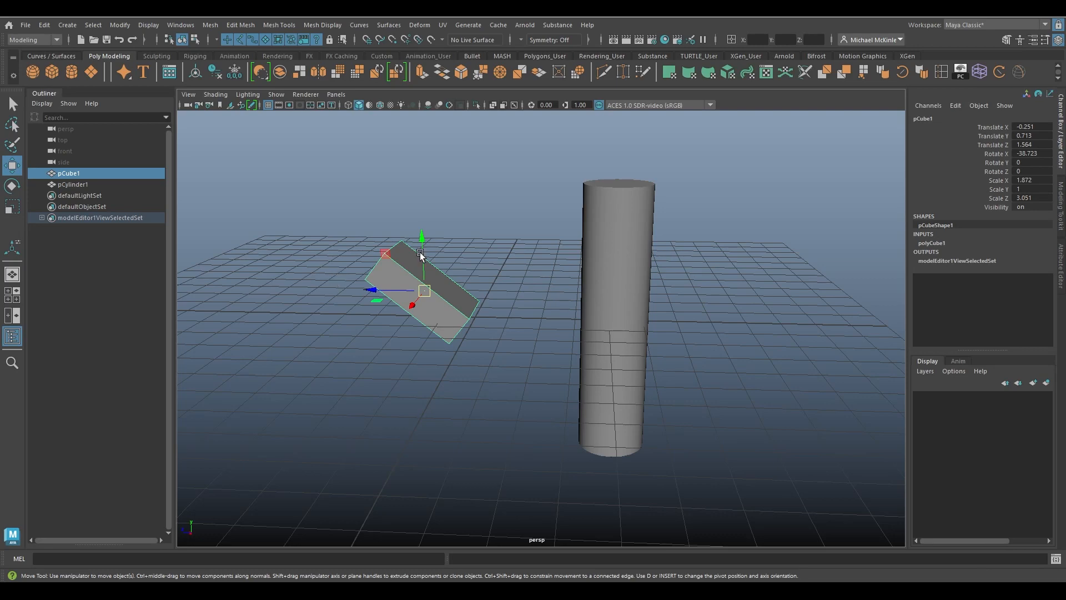
pyautogui.keyDown('alt'); pyautogui.moveTo(511, 241); pyautogui.dragTo(548, 278); pyautogui.keyUp('alt')
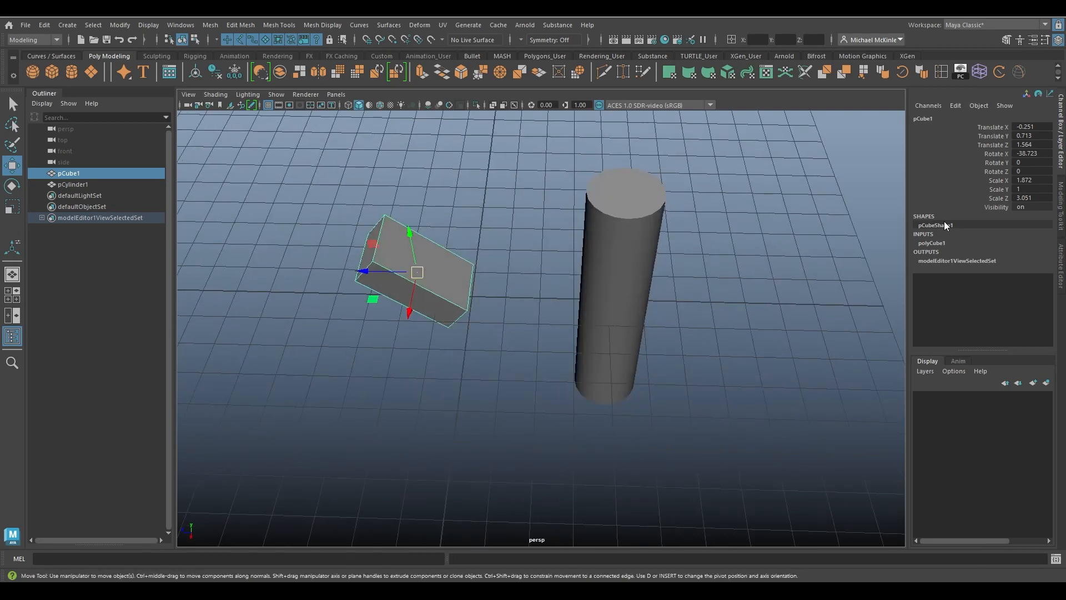
pyautogui.keyDown('alt'); pyautogui.moveTo(474, 286); pyautogui.dragTo(462, 246); pyautogui.keyUp('alt')
pyautogui.click(574, 241)
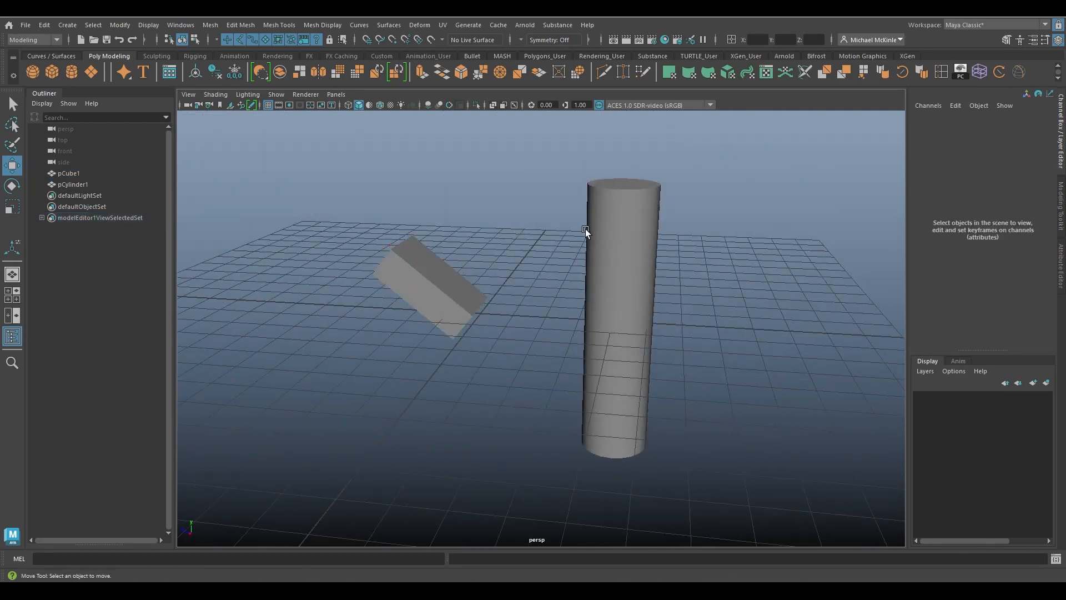
pyautogui.click(647, 269)
# Select the tilted cube and freeze its transformations.
pyautogui.click(427, 293)
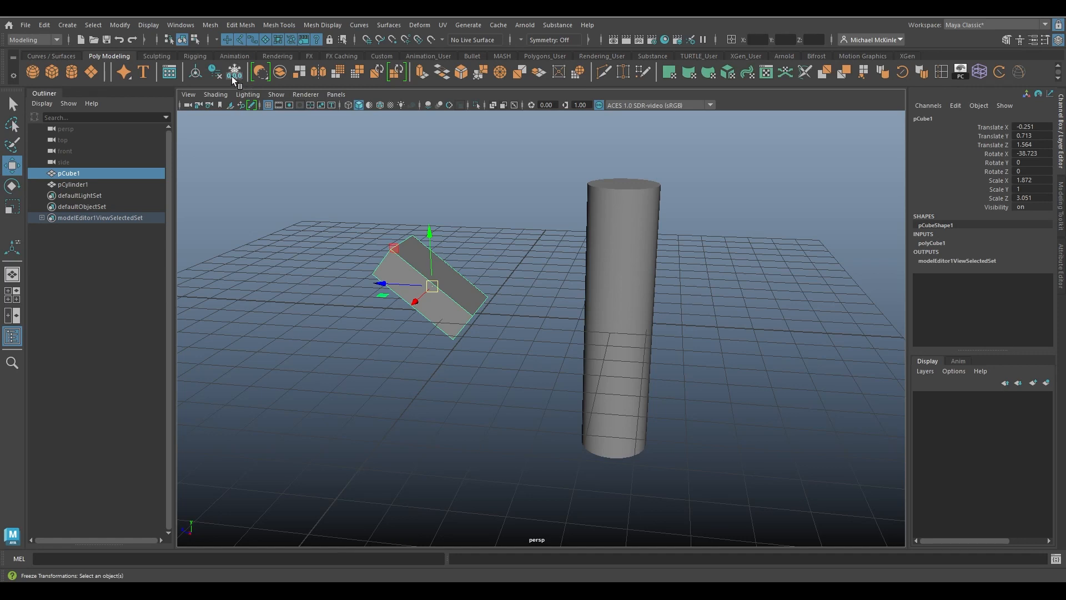
pyautogui.click(121, 26)
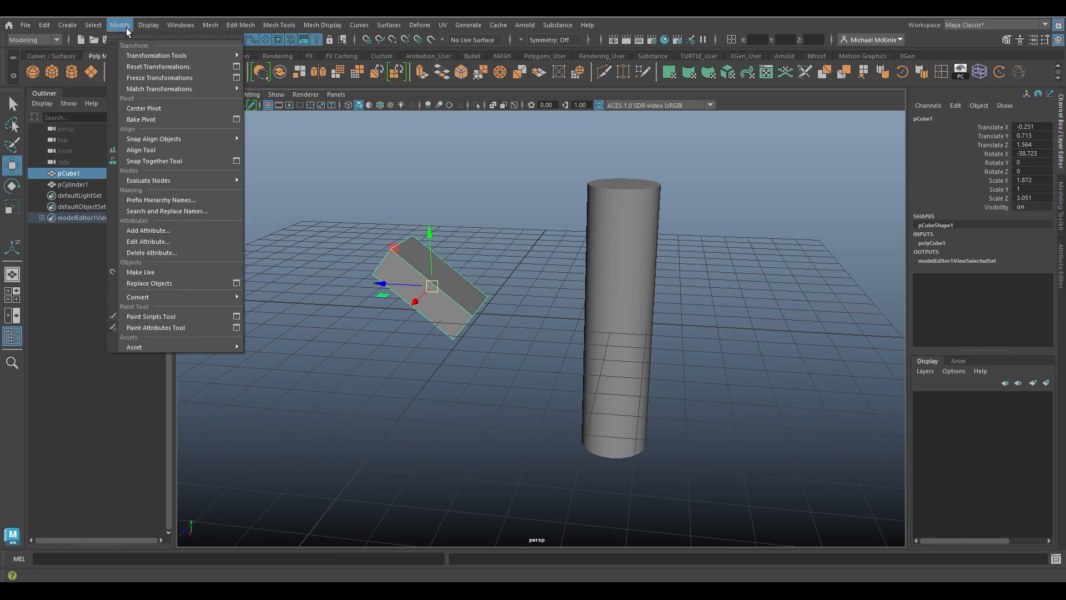
pyautogui.click(177, 77)
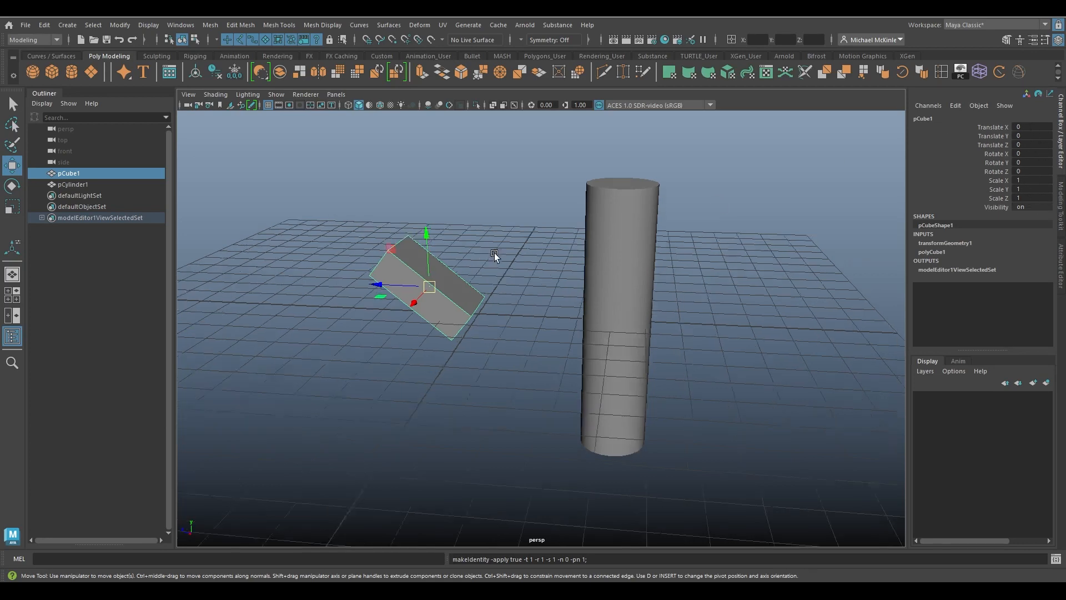
# Select the cylinder and freeze its transformations.
pyautogui.keyDown('alt'); pyautogui.moveTo(494, 252); pyautogui.dragTo(439, 321); pyautogui.keyUp('alt')
pyautogui.moveTo(521, 304)
pyautogui.keyDown('alt'); pyautogui.mouseDown()
pyautogui.moveTo(586, 314)
pyautogui.moveTo(506, 317)
pyautogui.mouseUp(); pyautogui.keyUp('alt')
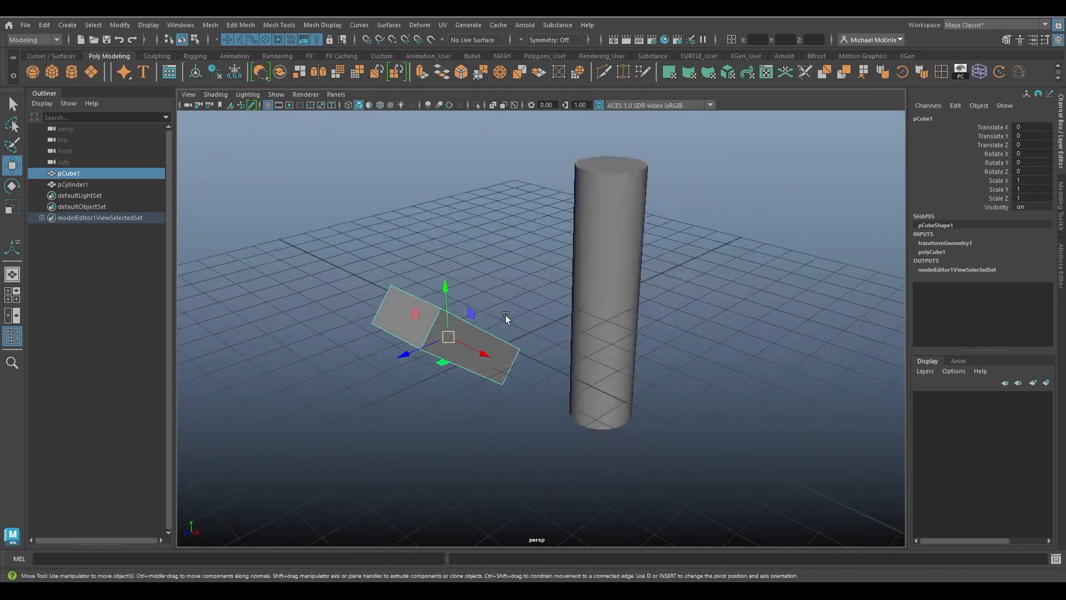
pyautogui.keyDown('alt'); pyautogui.moveTo(592, 350); pyautogui.dragTo(531, 341); pyautogui.keyUp('alt')
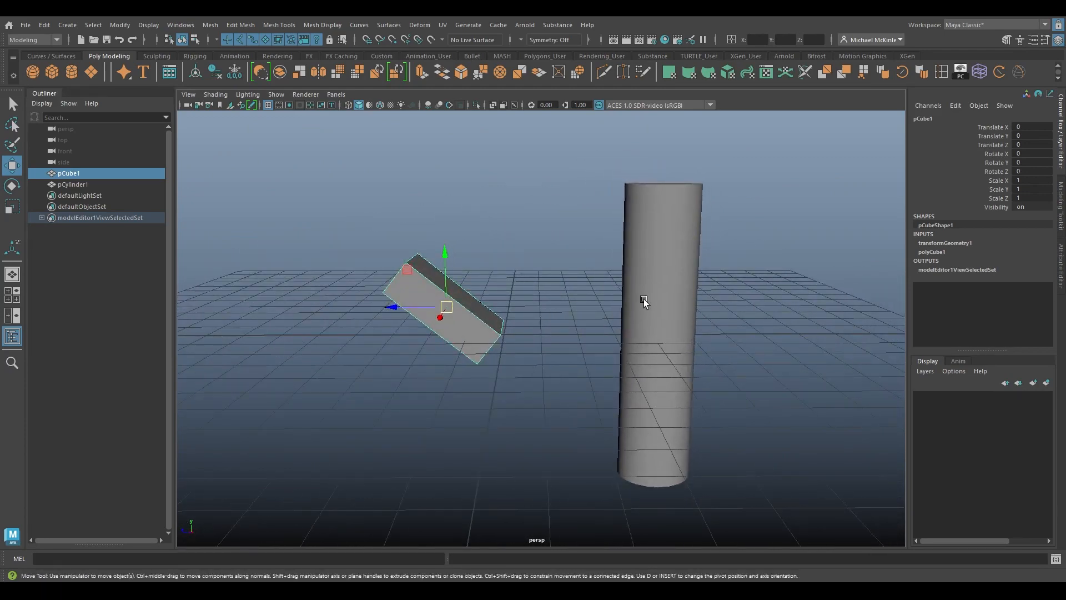
pyautogui.click(663, 269)
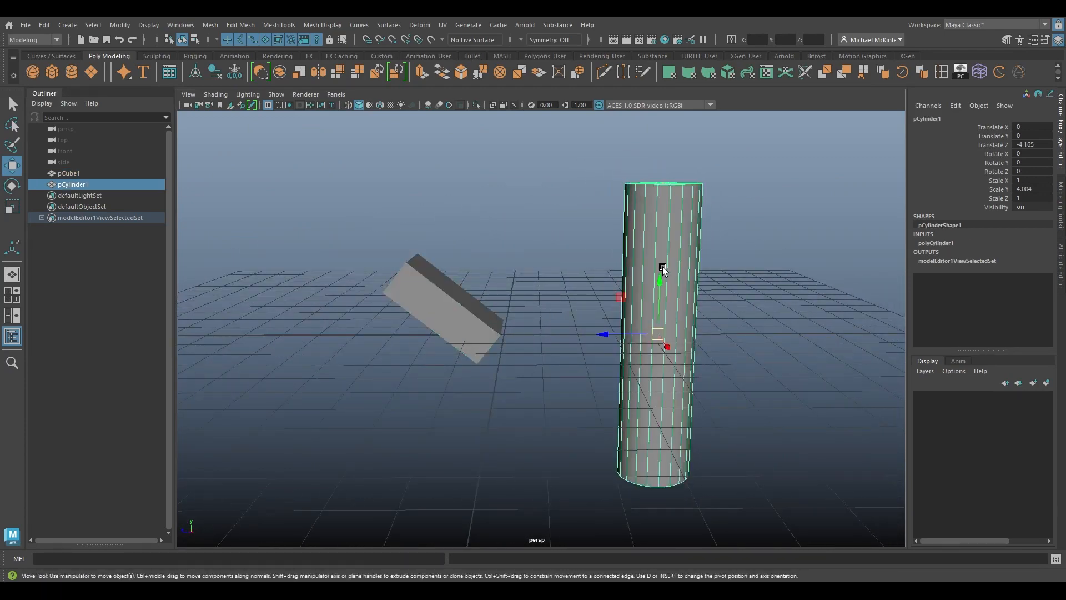
pyautogui.click(235, 72)
# Add the cube to the cylinder selection and parent the cylinder to the cube, leaving the cube selected.
pyautogui.keyDown('alt'); pyautogui.moveTo(670, 226); pyautogui.dragTo(644, 279); pyautogui.keyUp('alt')
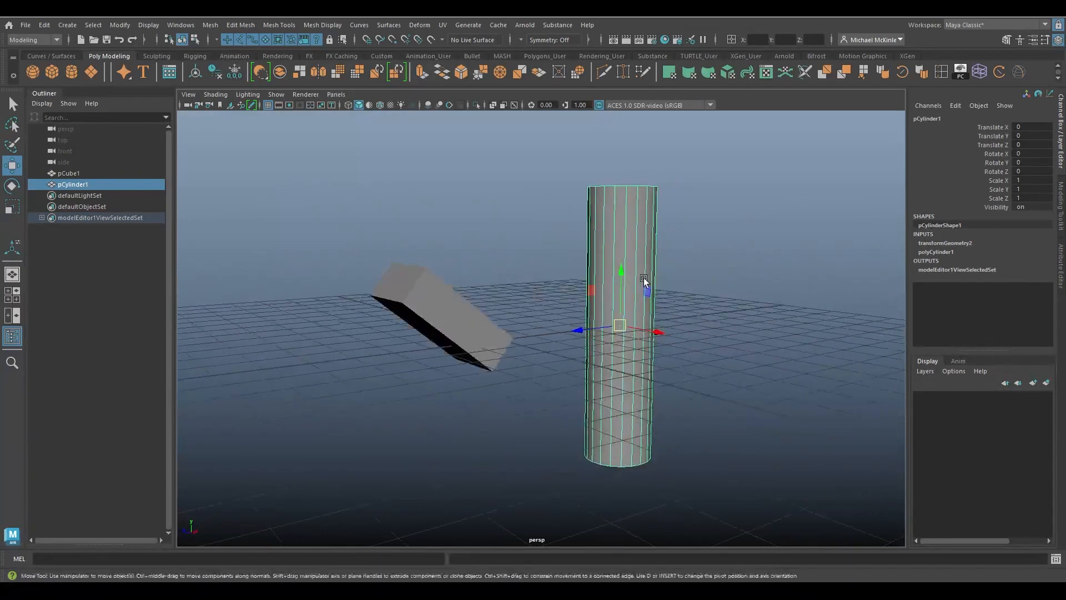
pyautogui.keyDown('shift'); pyautogui.click(457, 318); pyautogui.keyUp('shift')
pyautogui.press('p')
pyautogui.click(455, 319)
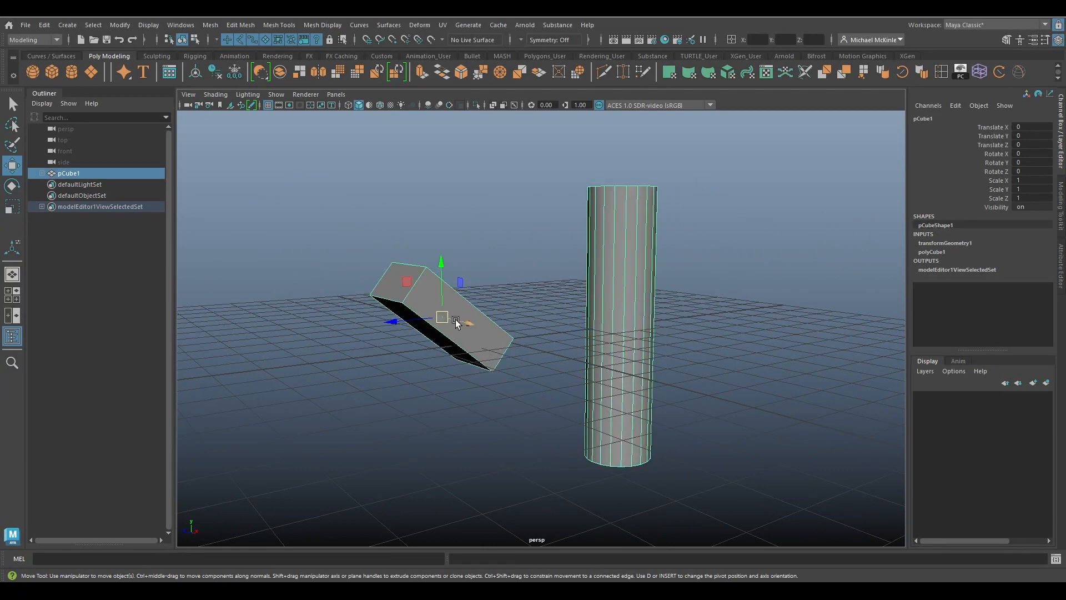
# Rotate the parent cube slightly about its X axis as a test, and undo the rotation.
pyautogui.keyDown('alt'); pyautogui.moveTo(456, 319); pyautogui.dragTo(501, 358); pyautogui.keyUp('alt')
pyautogui.press('e')
pyautogui.moveTo(479, 278)
pyautogui.mouseDown()
pyautogui.moveTo(455, 271)
pyautogui.moveTo(481, 282)
pyautogui.mouseUp()
pyautogui.hotkey('ctrl', 'z')
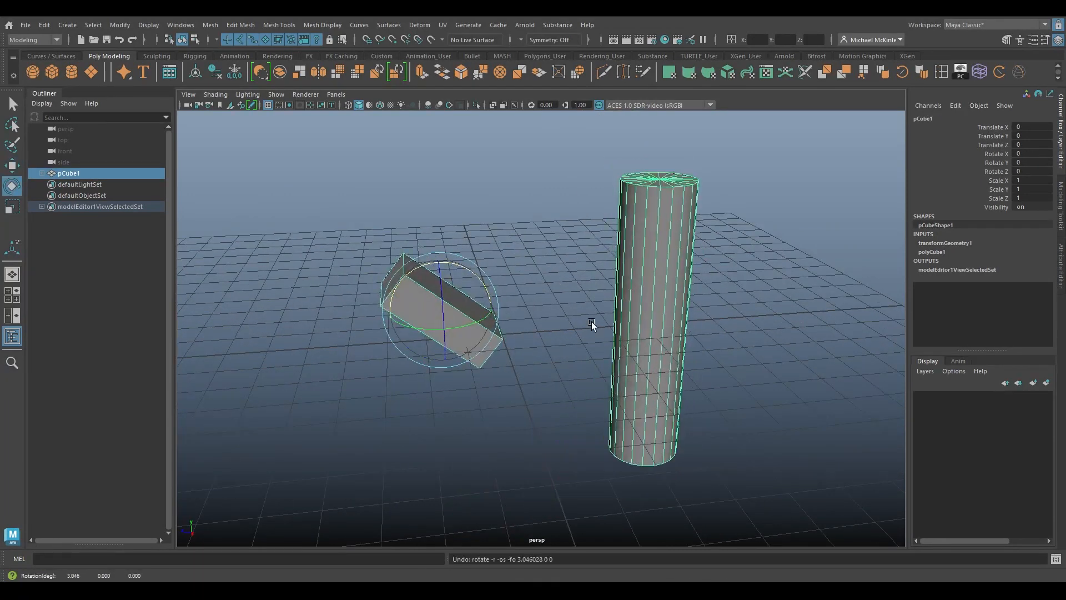
# Select the child cylinder, rotate it on its own as a test, and undo the rotation.
pyautogui.click(644, 248)
pyautogui.moveTo(632, 287)
pyautogui.mouseDown()
pyautogui.moveTo(634, 399)
pyautogui.moveTo(759, 320)
pyautogui.moveTo(655, 244)
pyautogui.moveTo(589, 345)
pyautogui.moveTo(682, 399)
pyautogui.moveTo(676, 274)
pyautogui.moveTo(594, 291)
pyautogui.moveTo(624, 381)
pyautogui.moveTo(687, 284)
pyautogui.moveTo(648, 281)
pyautogui.mouseUp()
pyautogui.hotkey('ctrl', 'z')
# Check the frozen transform values of the parent cube and the child cylinder.
pyautogui.keyDown('alt'); pyautogui.moveTo(736, 374); pyautogui.dragTo(677, 370); pyautogui.keyUp('alt')
pyautogui.press('w')
pyautogui.keyDown('alt'); pyautogui.moveTo(763, 335); pyautogui.dragTo(592, 289); pyautogui.keyUp('alt')
pyautogui.click(470, 259)
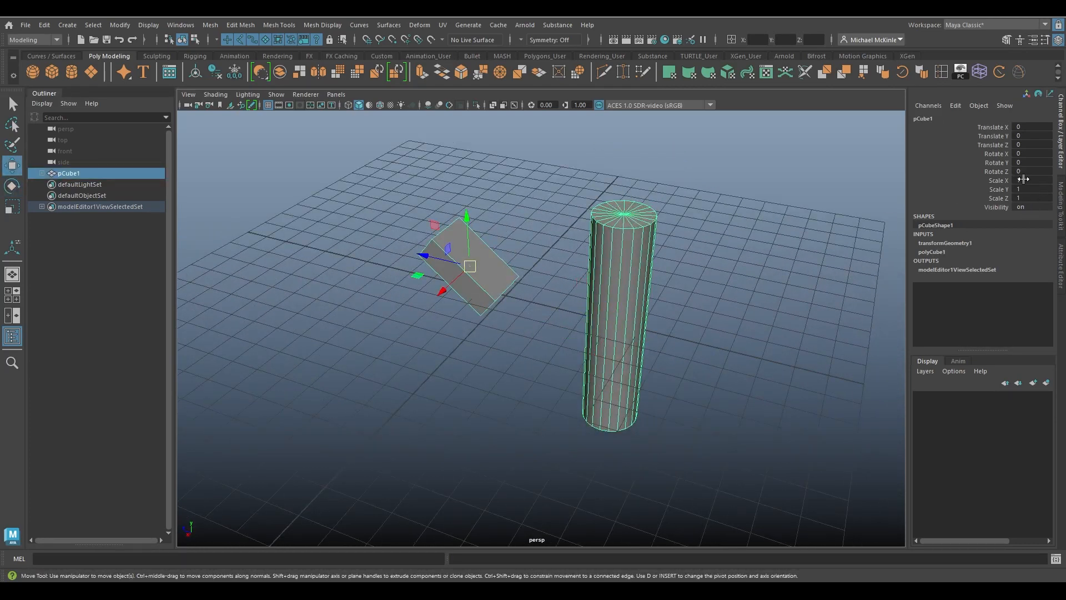
pyautogui.click(622, 224)
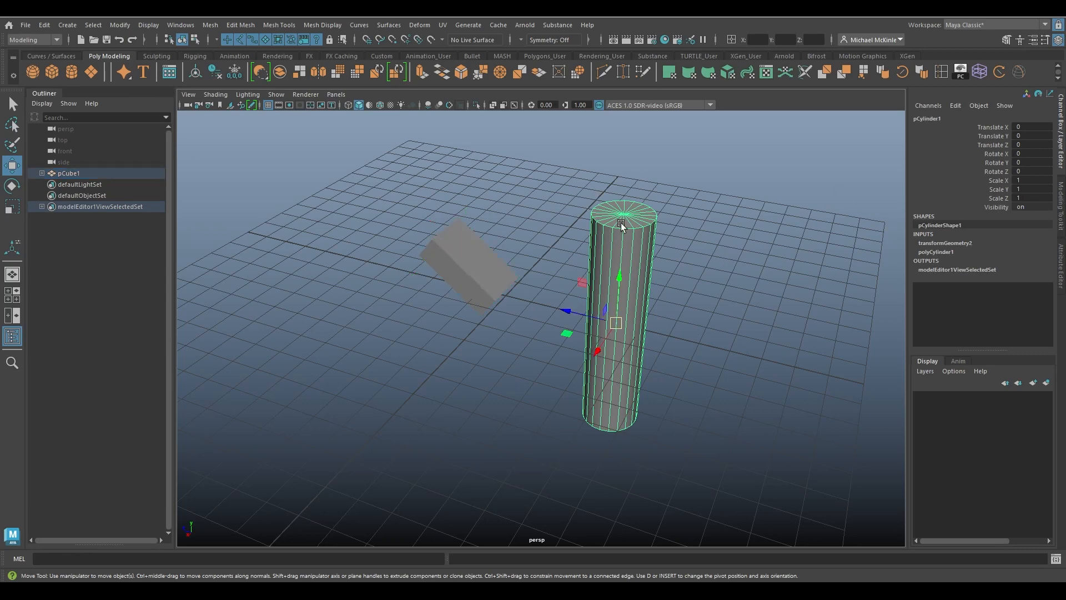
# Rotate the child cylinder once more to test the parenting, undo it, and return to the Move tool.
pyautogui.press('e')
pyautogui.moveTo(601, 311); pyautogui.dragTo(704, 302)
pyautogui.keyDown('alt'); pyautogui.moveTo(515, 285); pyautogui.dragTo(529, 272); pyautogui.keyUp('alt')
pyautogui.press('w')
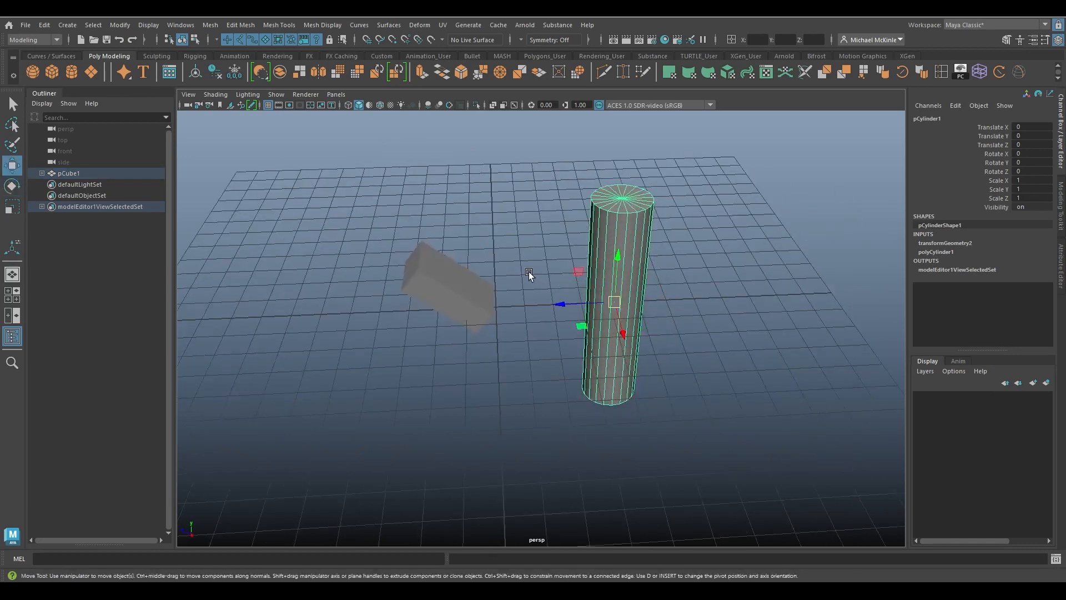
# Review the parent cube's and child cylinder's channel values once more, and deselect everything.
pyautogui.click(437, 282)
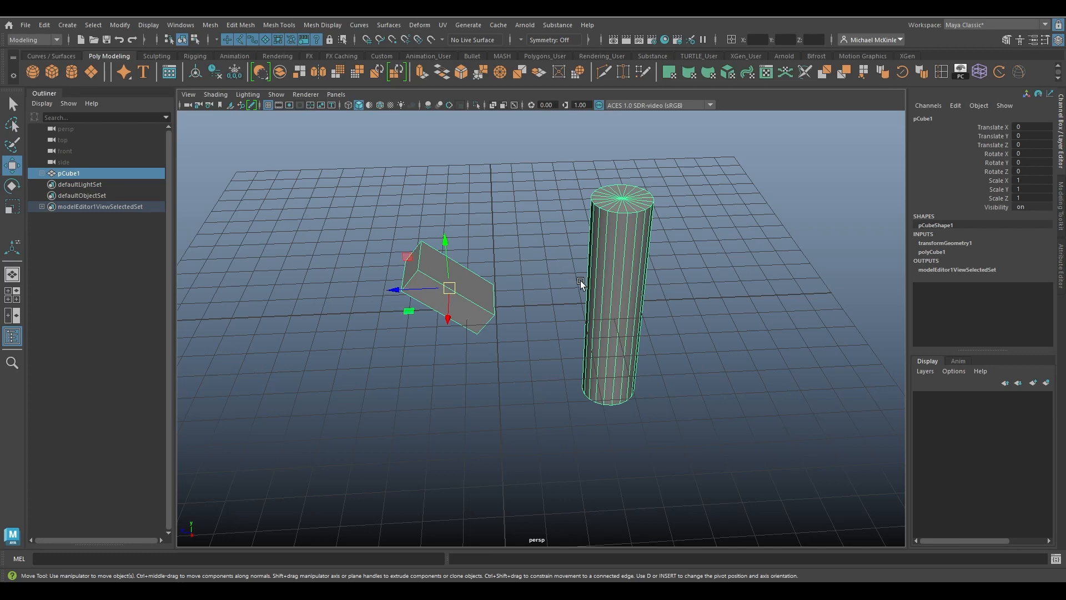
pyautogui.click(610, 265)
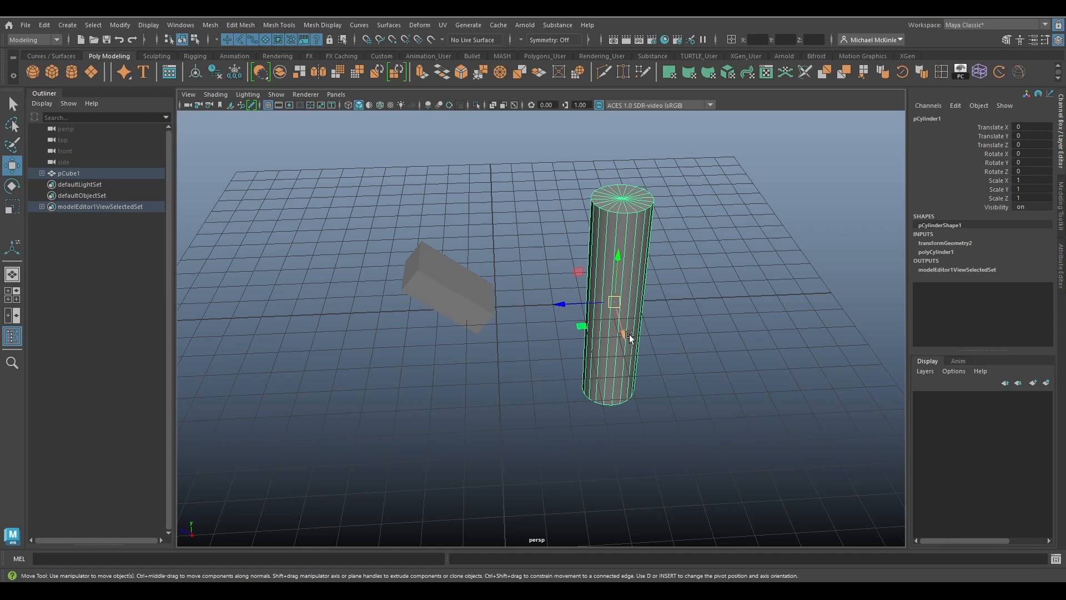
pyautogui.click(667, 314)
pyautogui.keyDown('alt'); pyautogui.moveTo(681, 288); pyautogui.dragTo(552, 274); pyautogui.keyUp('alt')
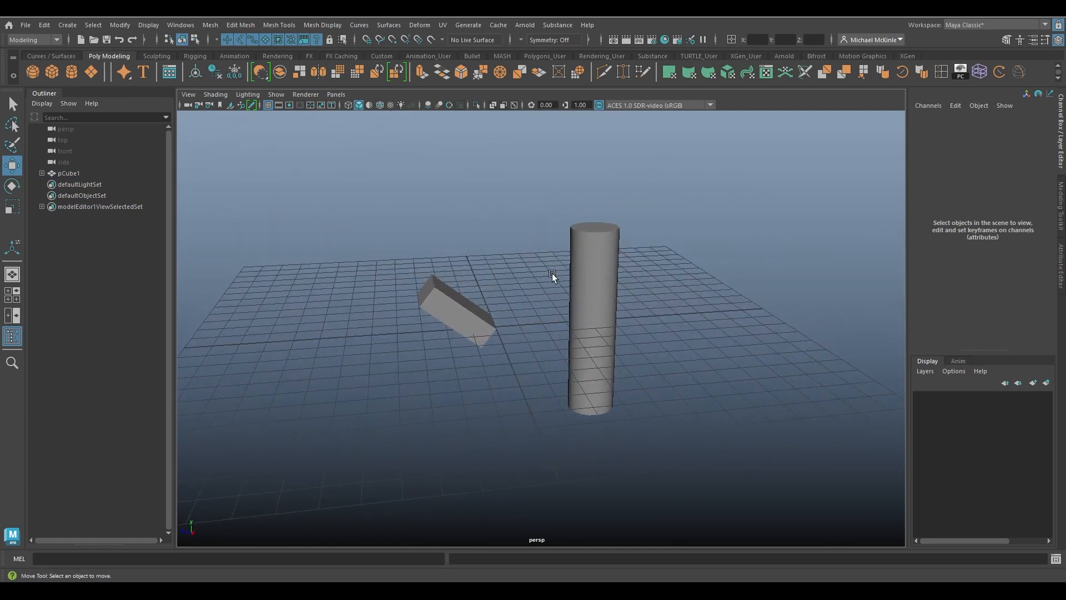